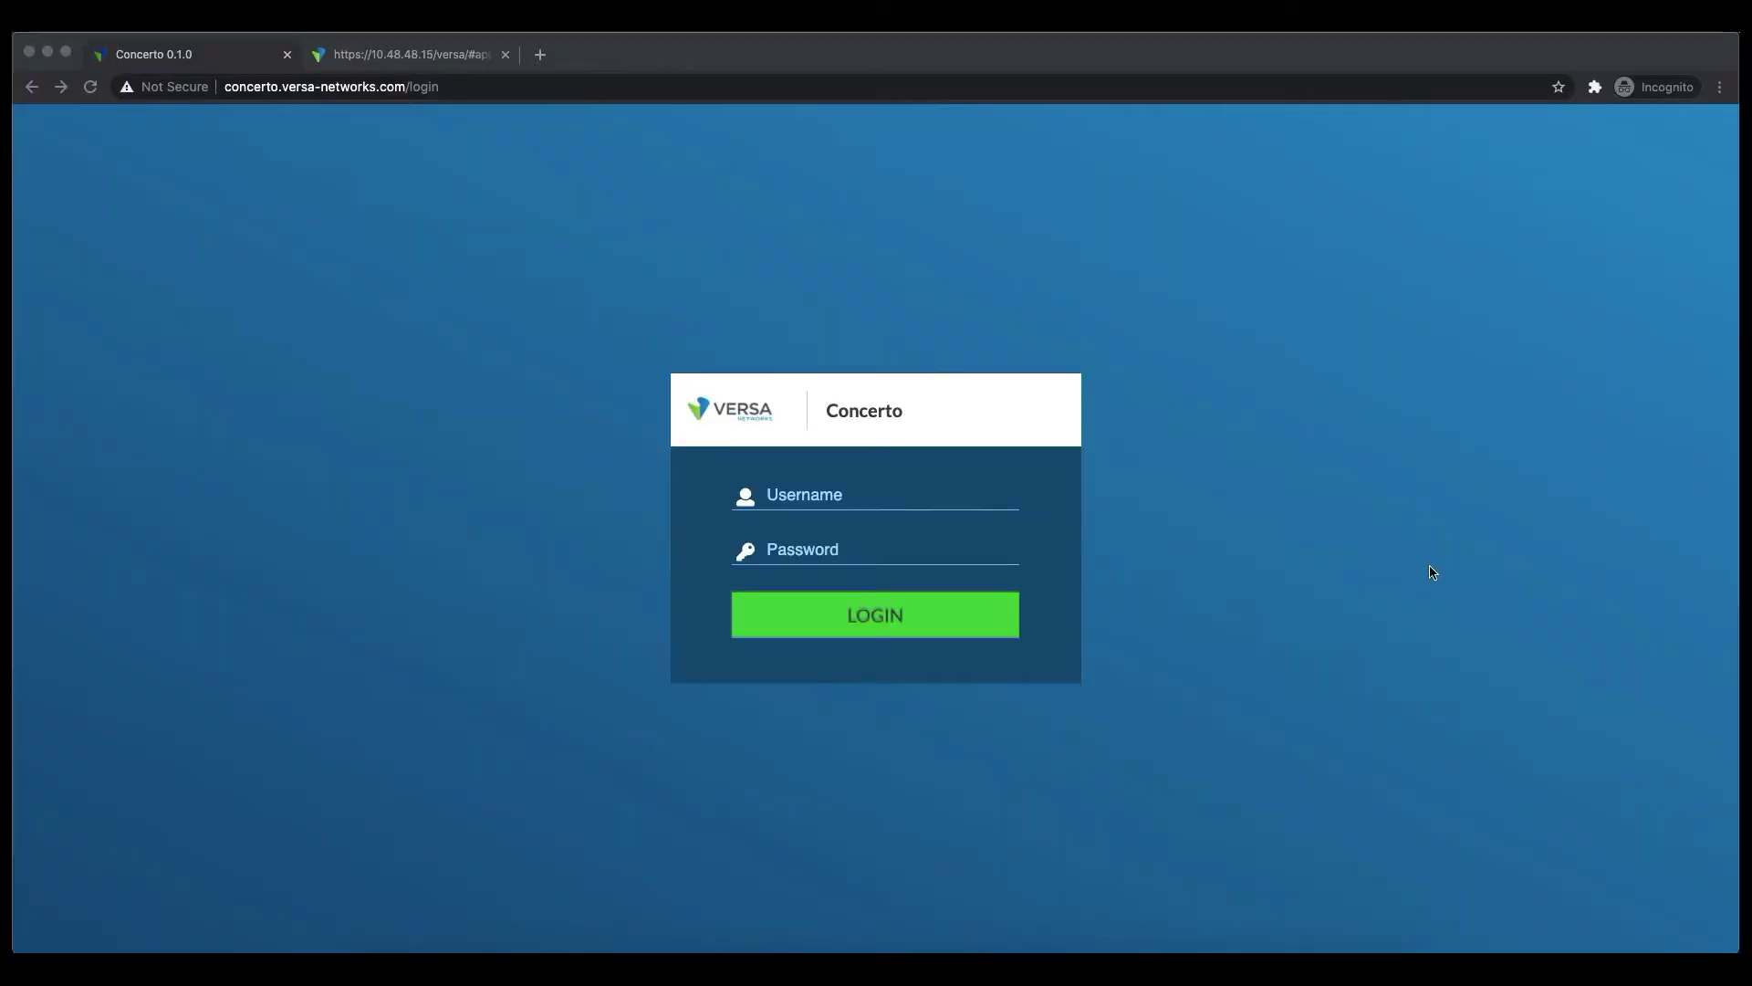
Log in to the ACME workspace with the administrator username and password
click(899, 500)
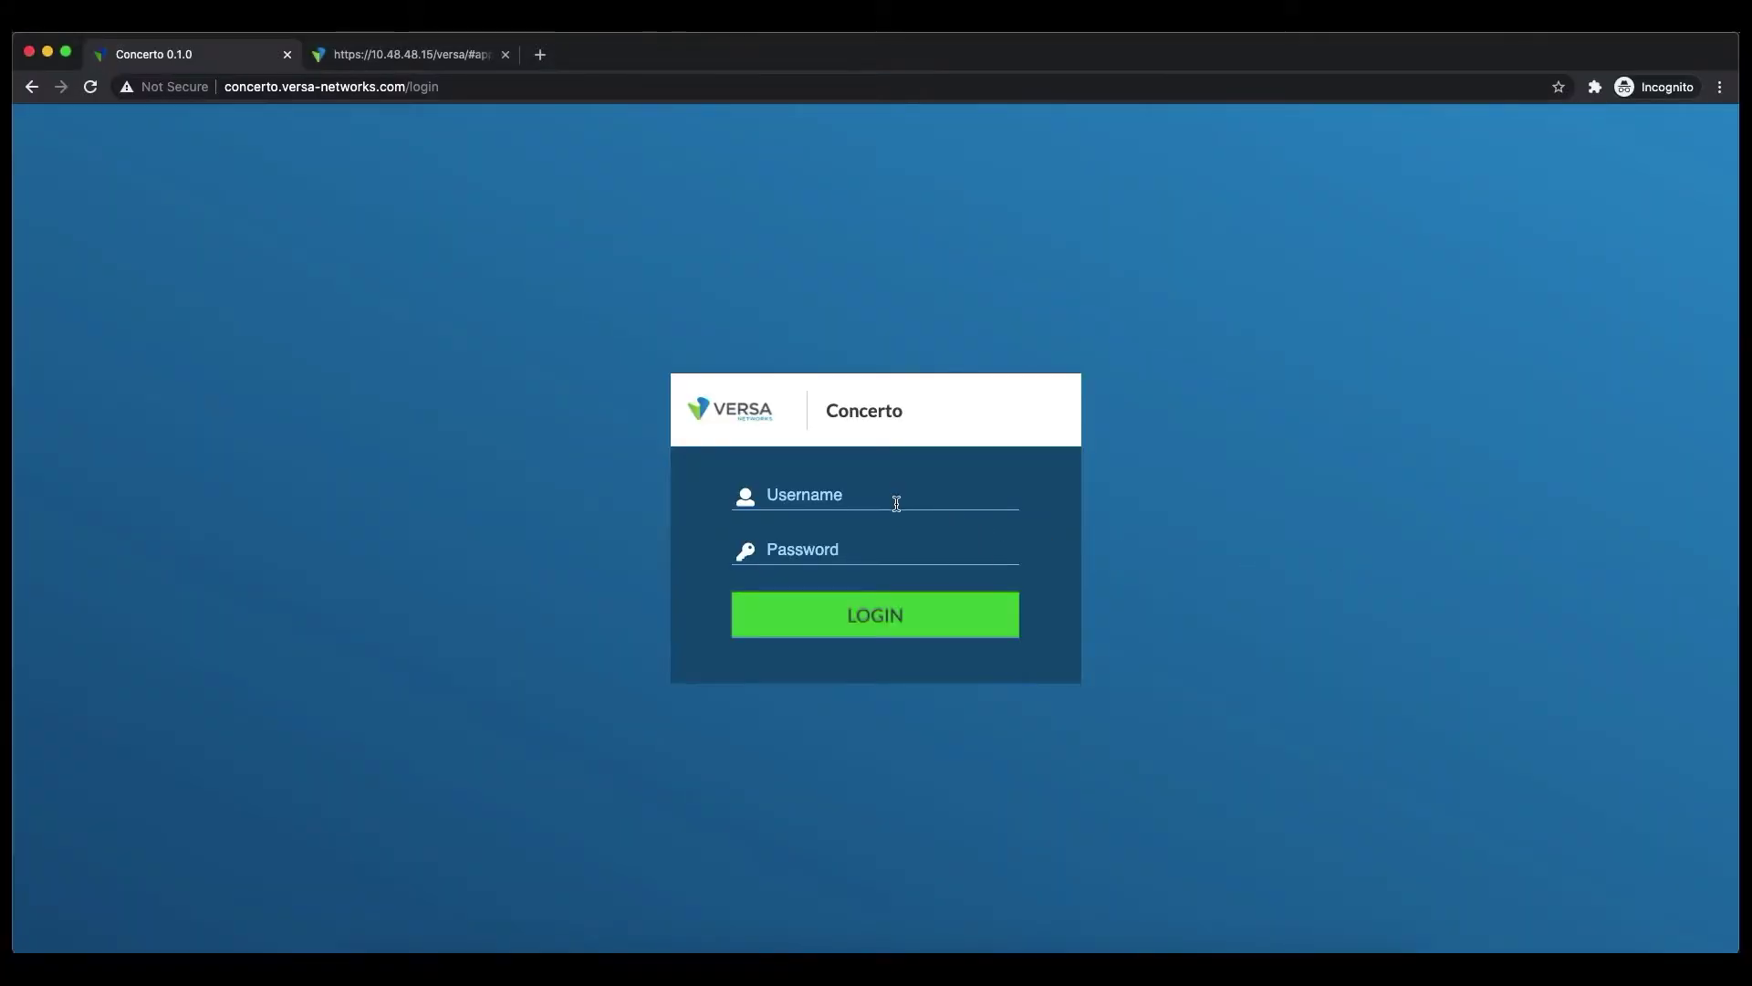
text(acme.admin)
key(Tab)
text(Versa@123)
key(Return)
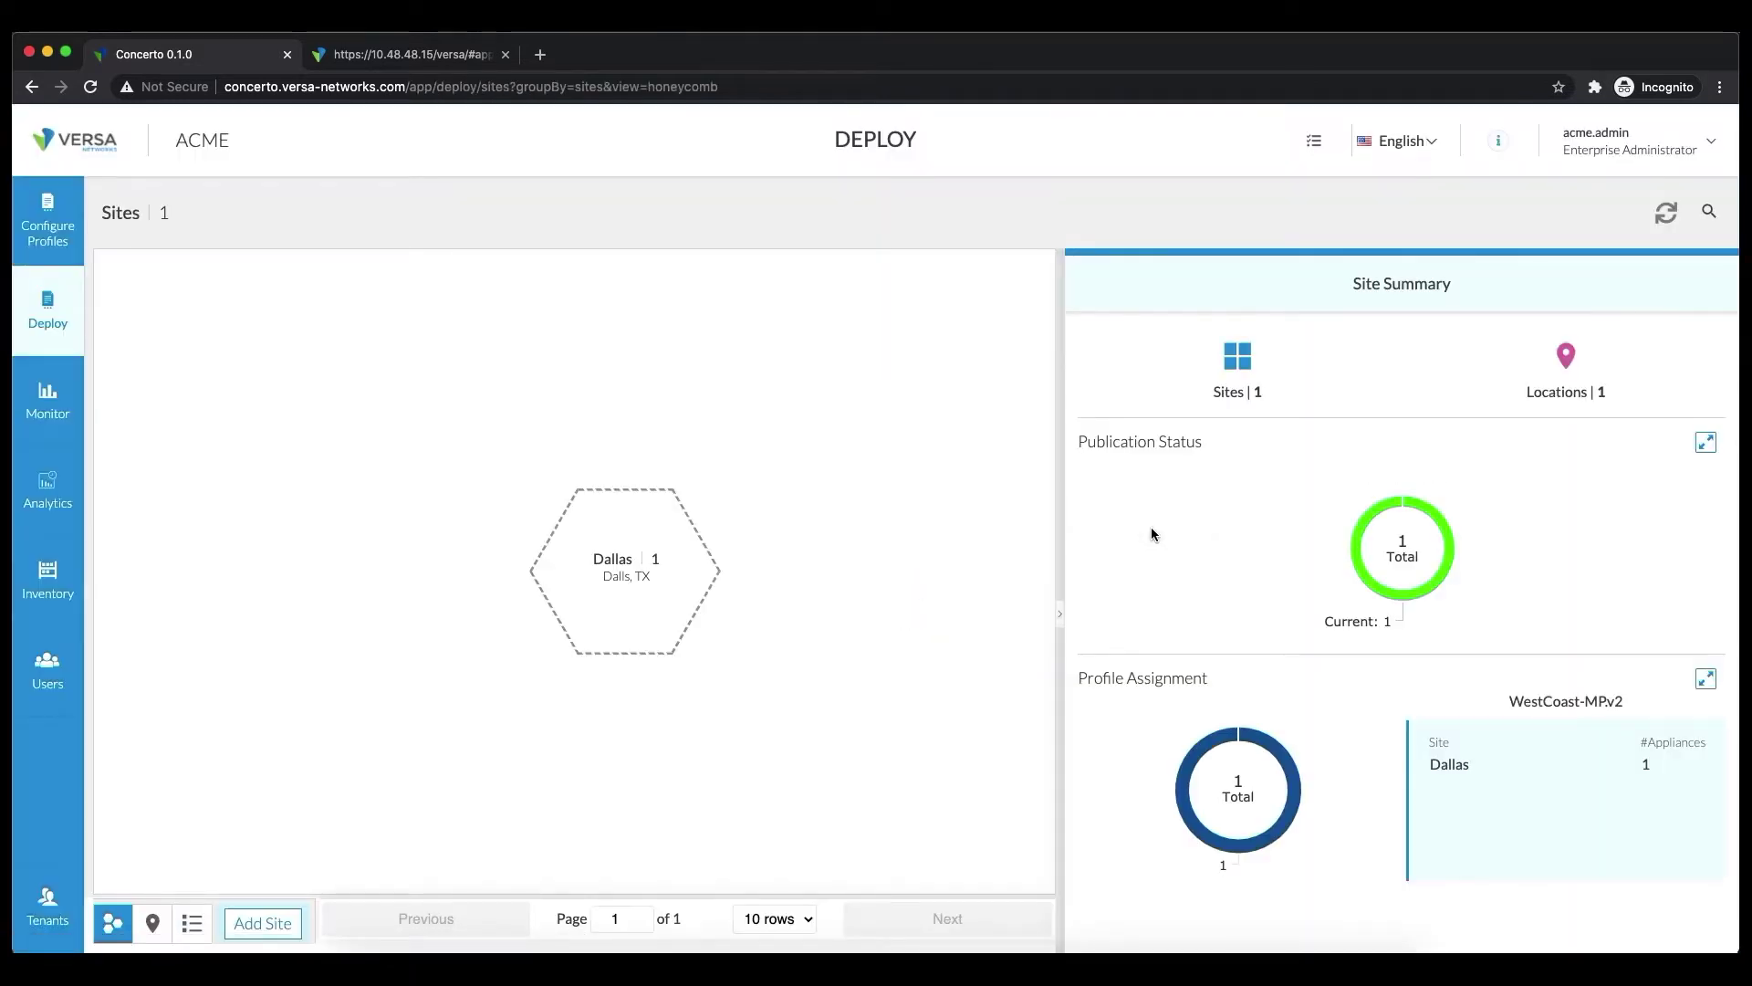
Check the Dallas site's Dallas-Dev1 appliance under Deploy, then return to the master profiles list
mouse_move(616, 557)
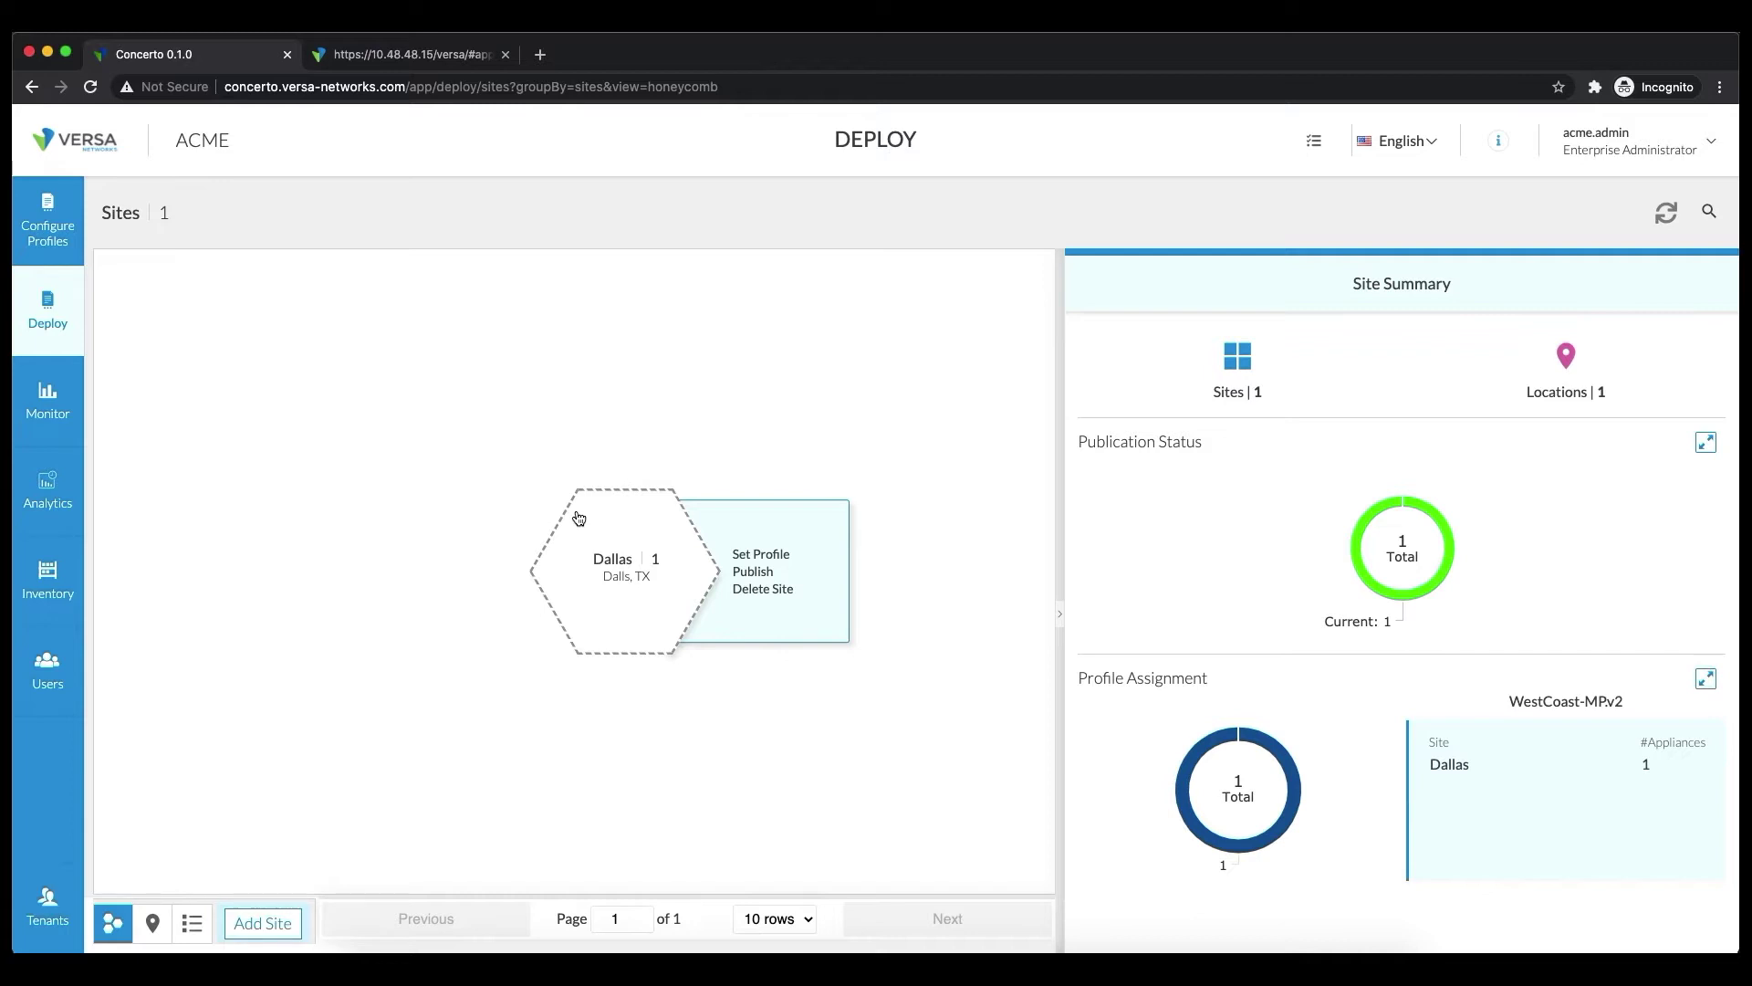
click(71, 192)
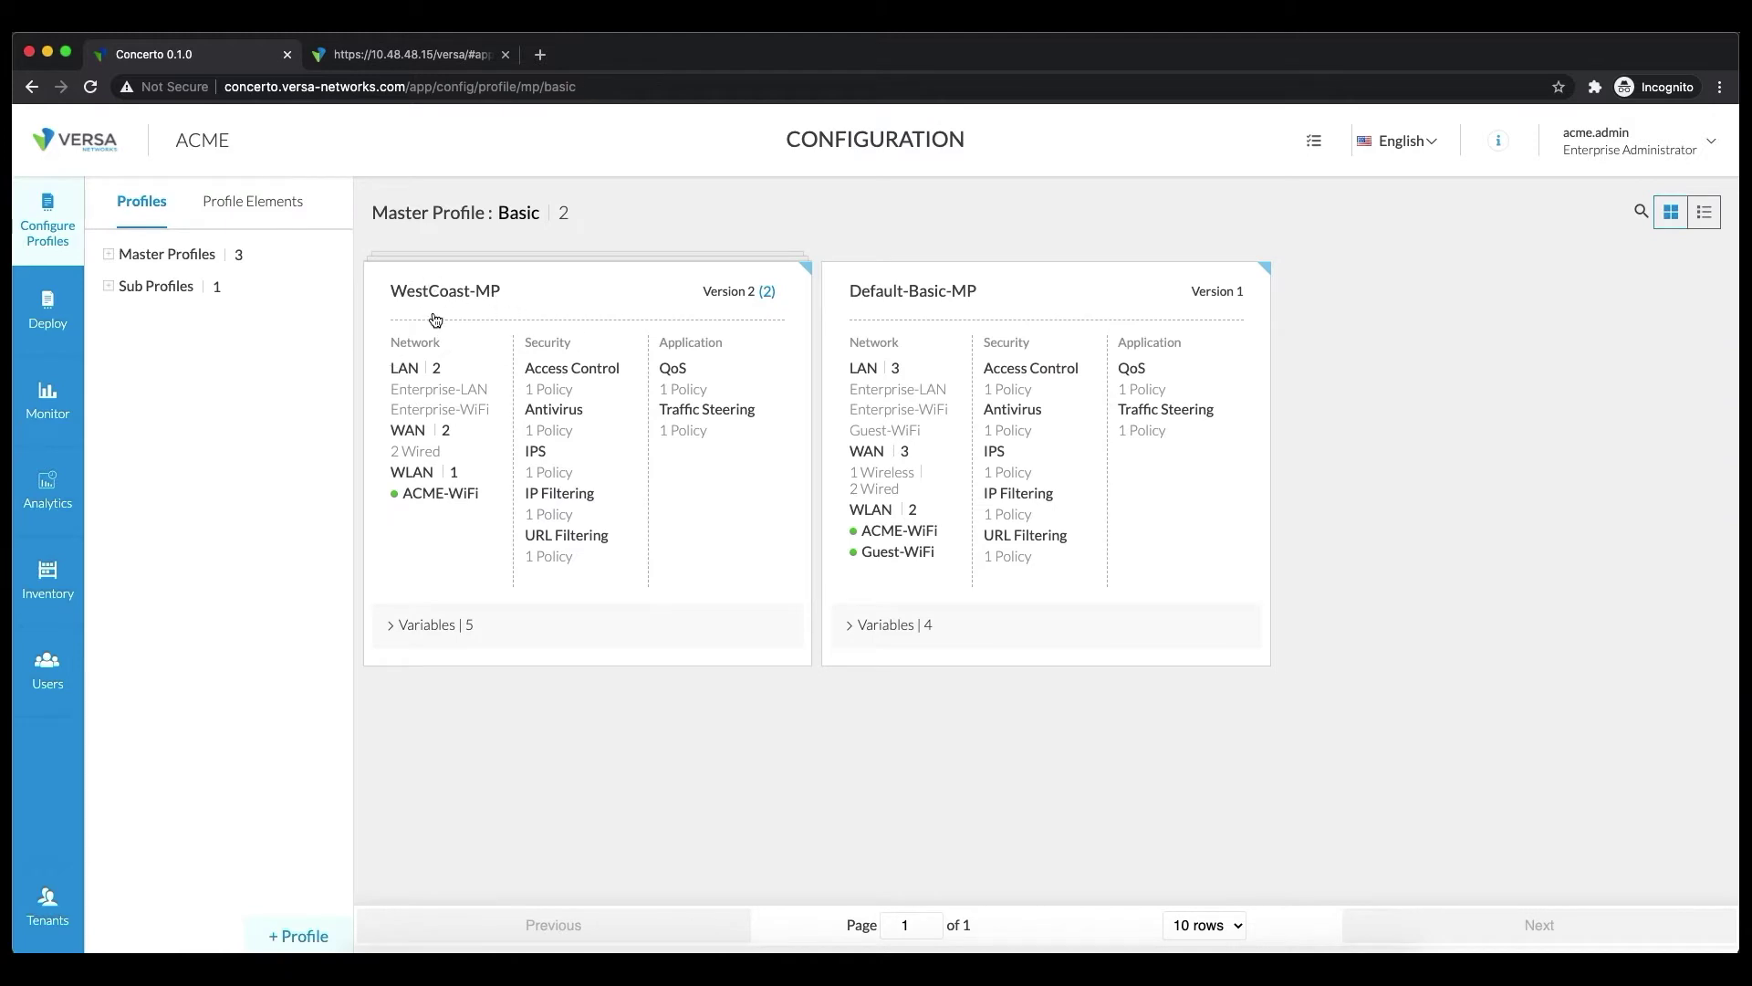
click(47, 315)
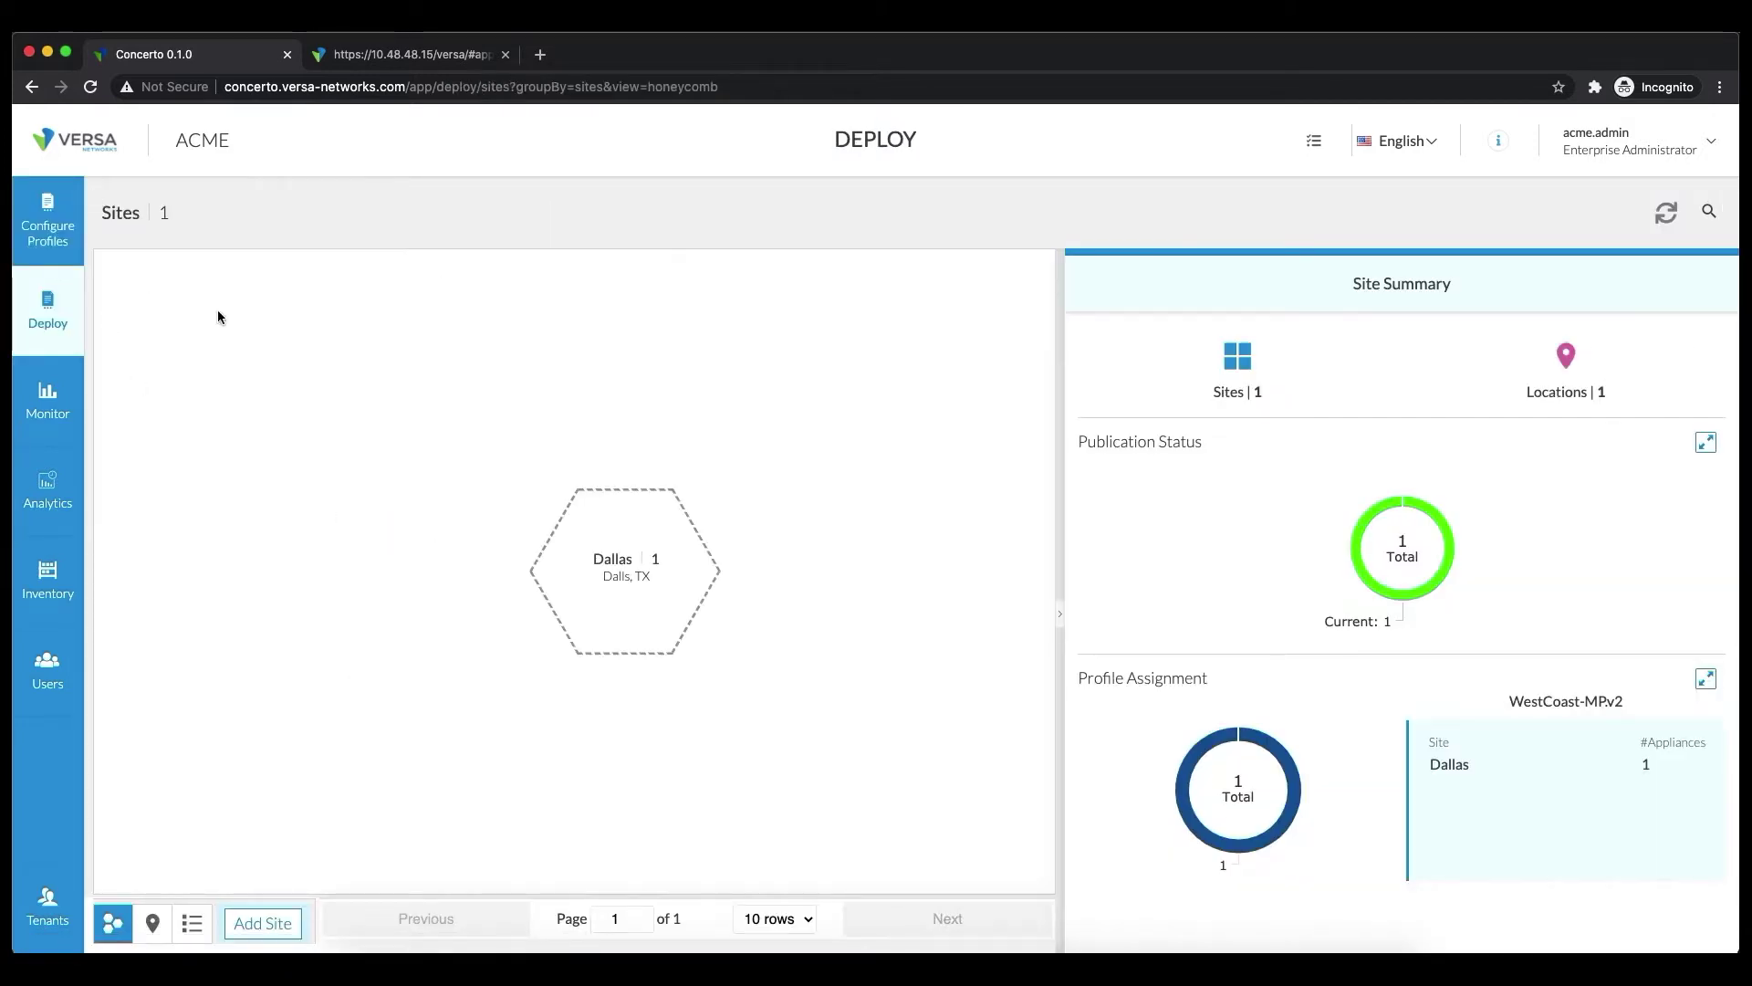
mouse_move(626, 599)
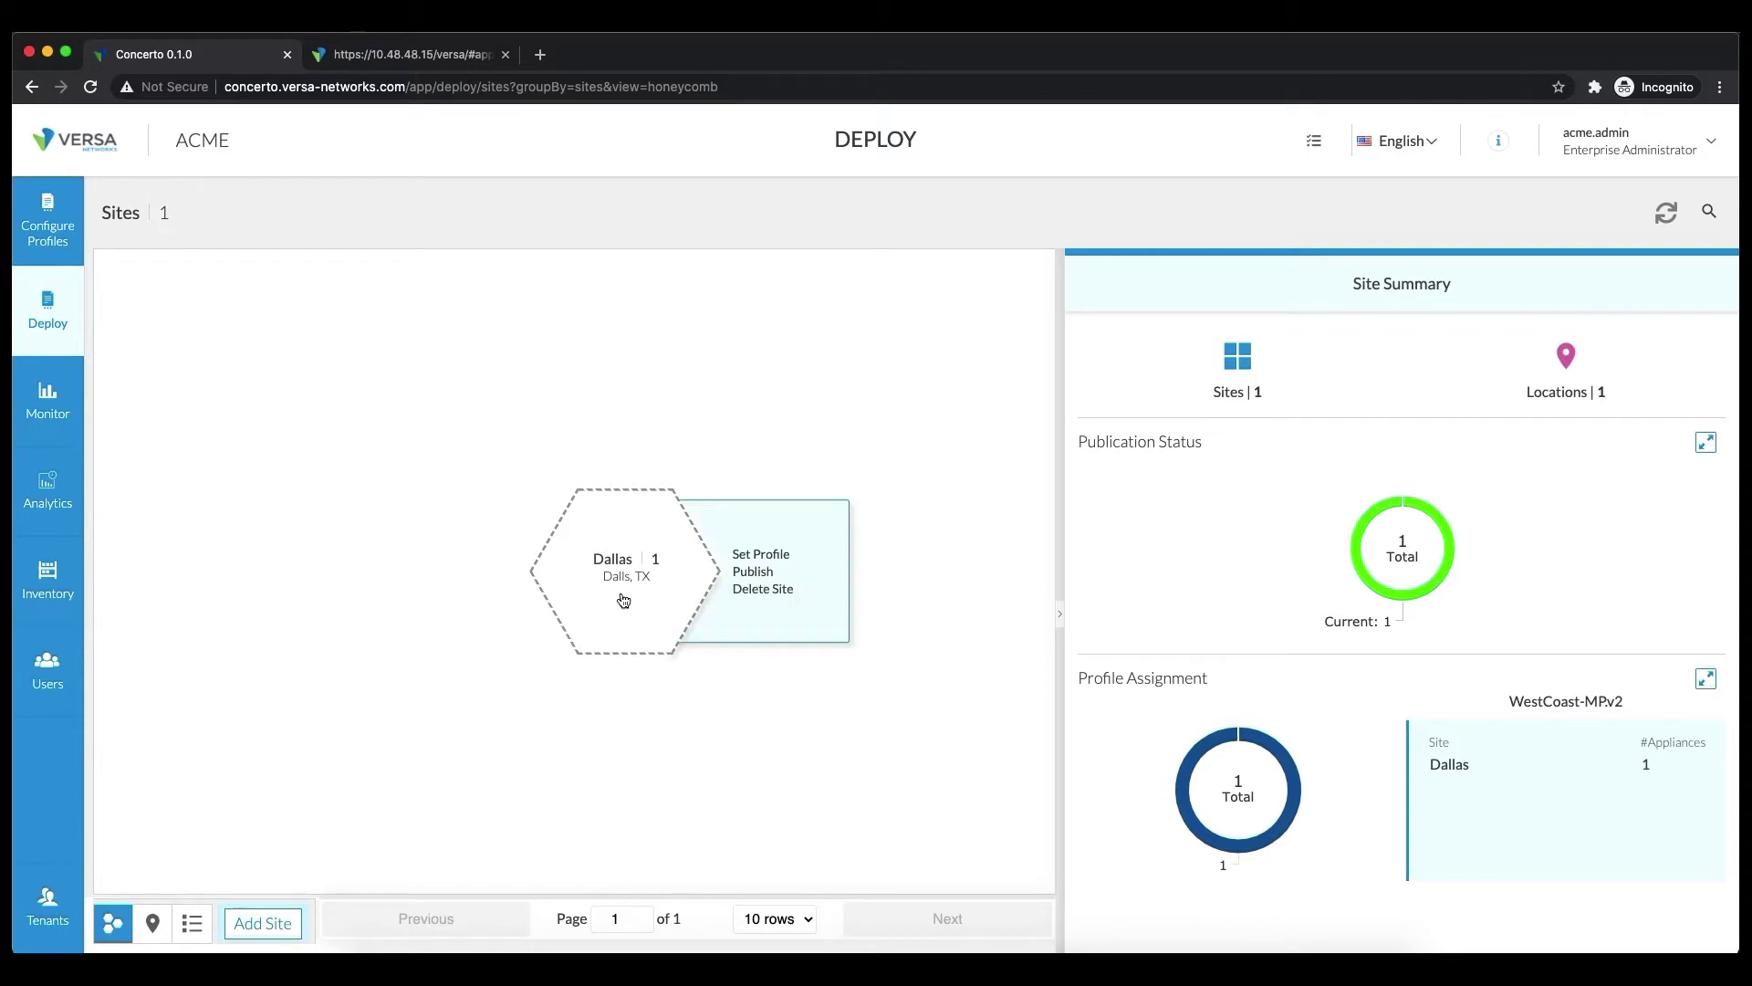
click(661, 627)
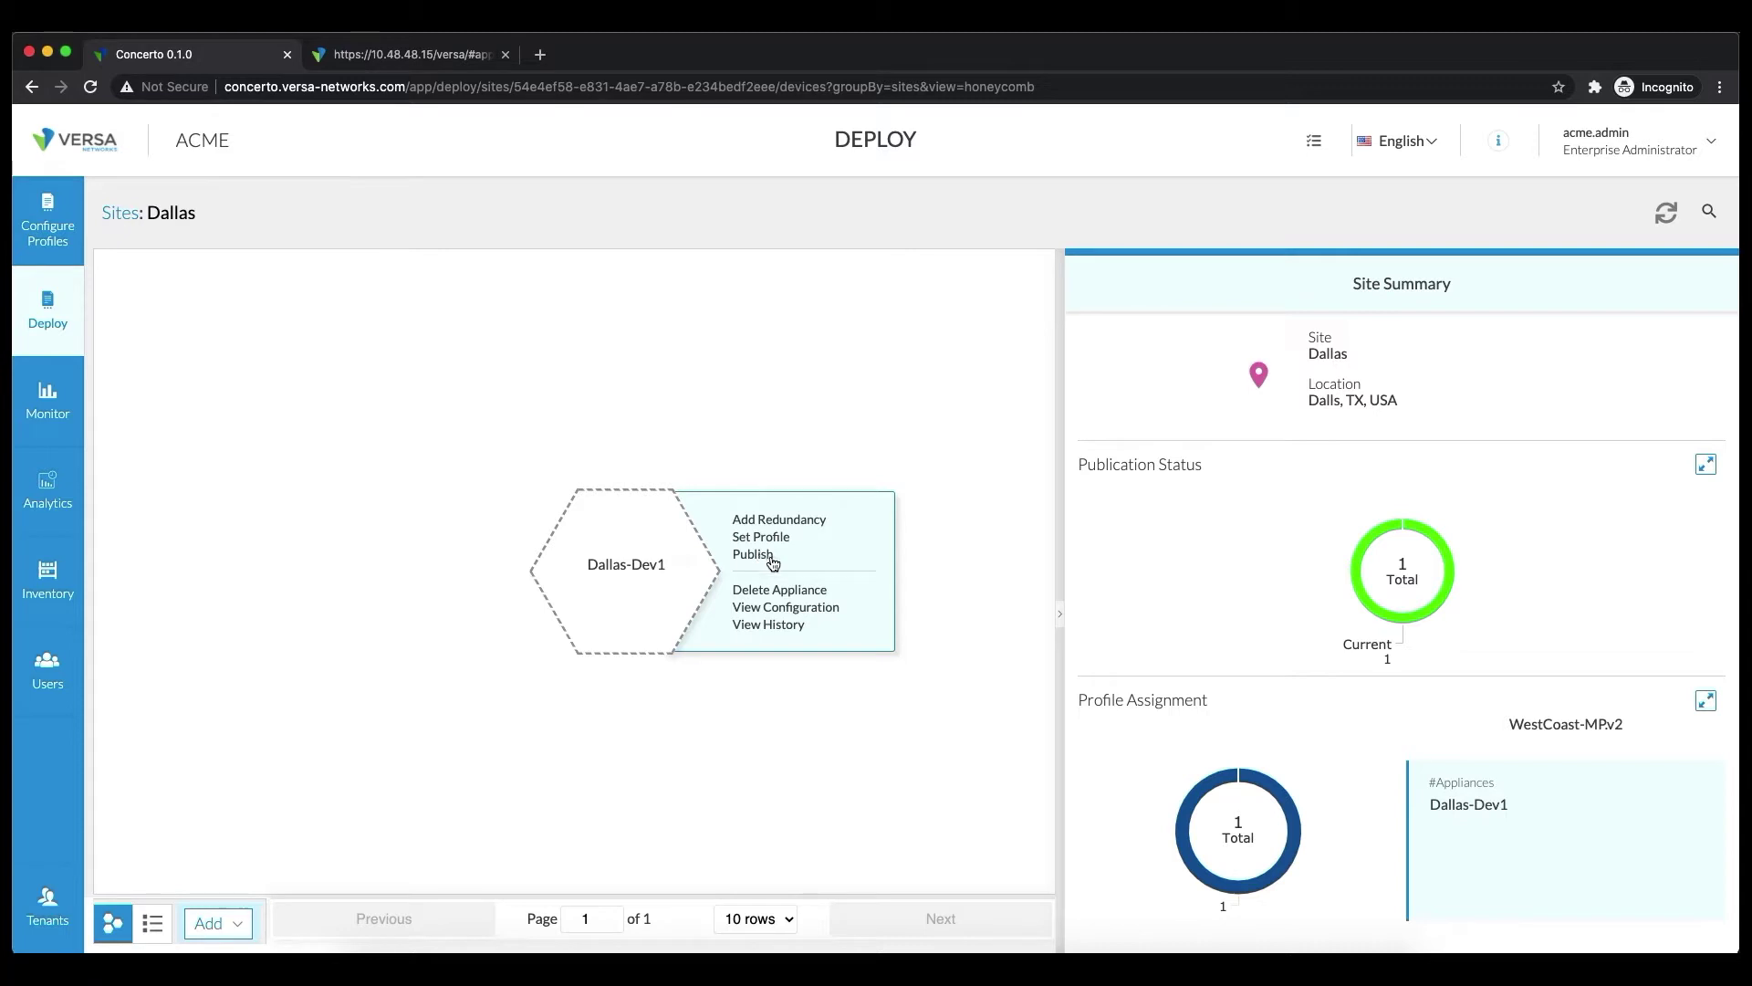
click(62, 230)
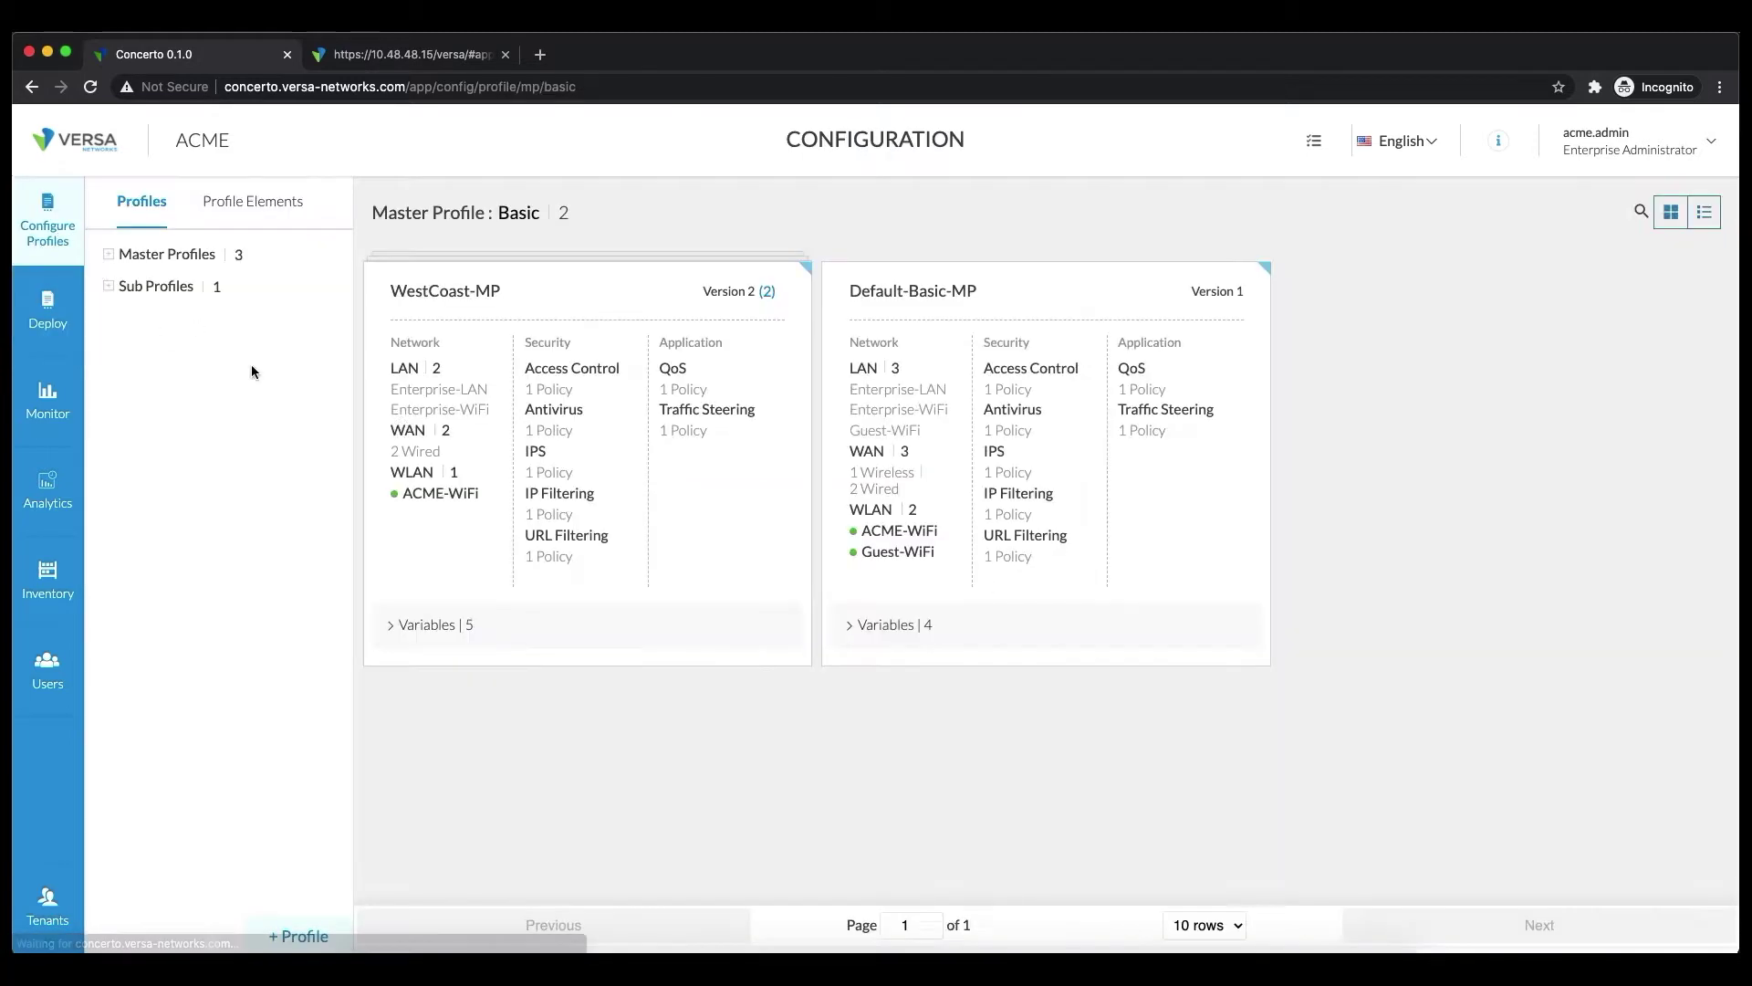
Open the WestCoast-MP master profile and show its Profile > Security policies
click(691, 481)
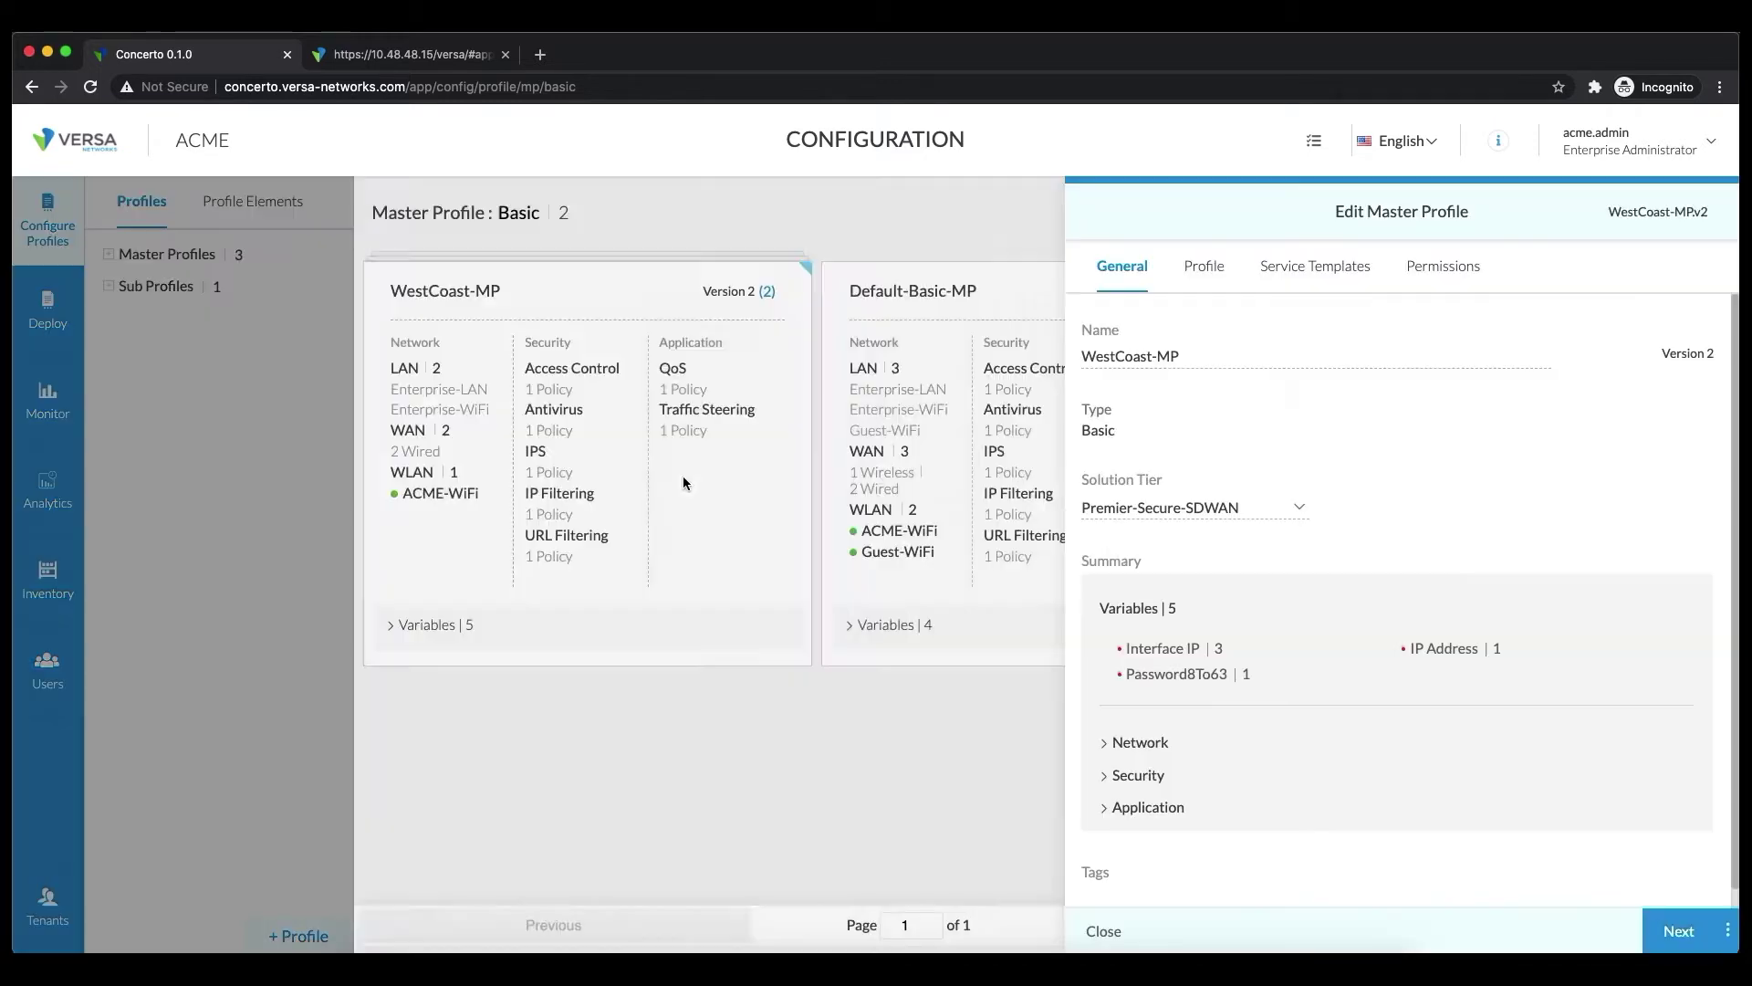
click(1204, 267)
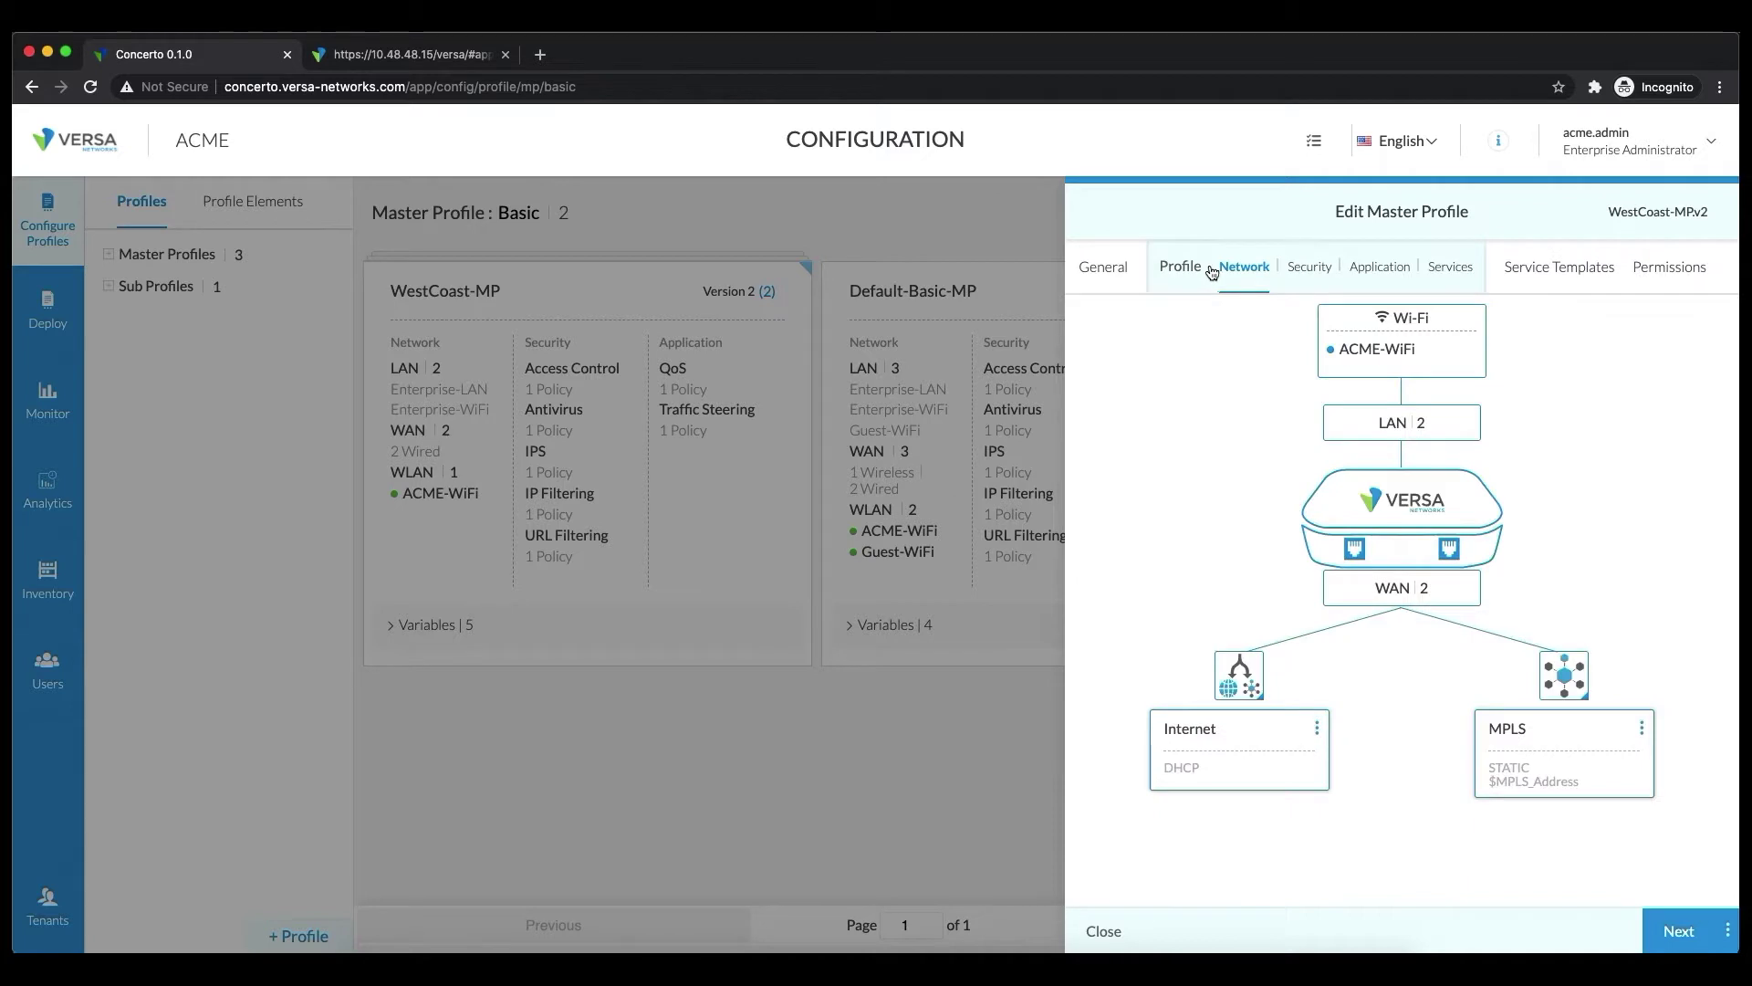
click(1309, 269)
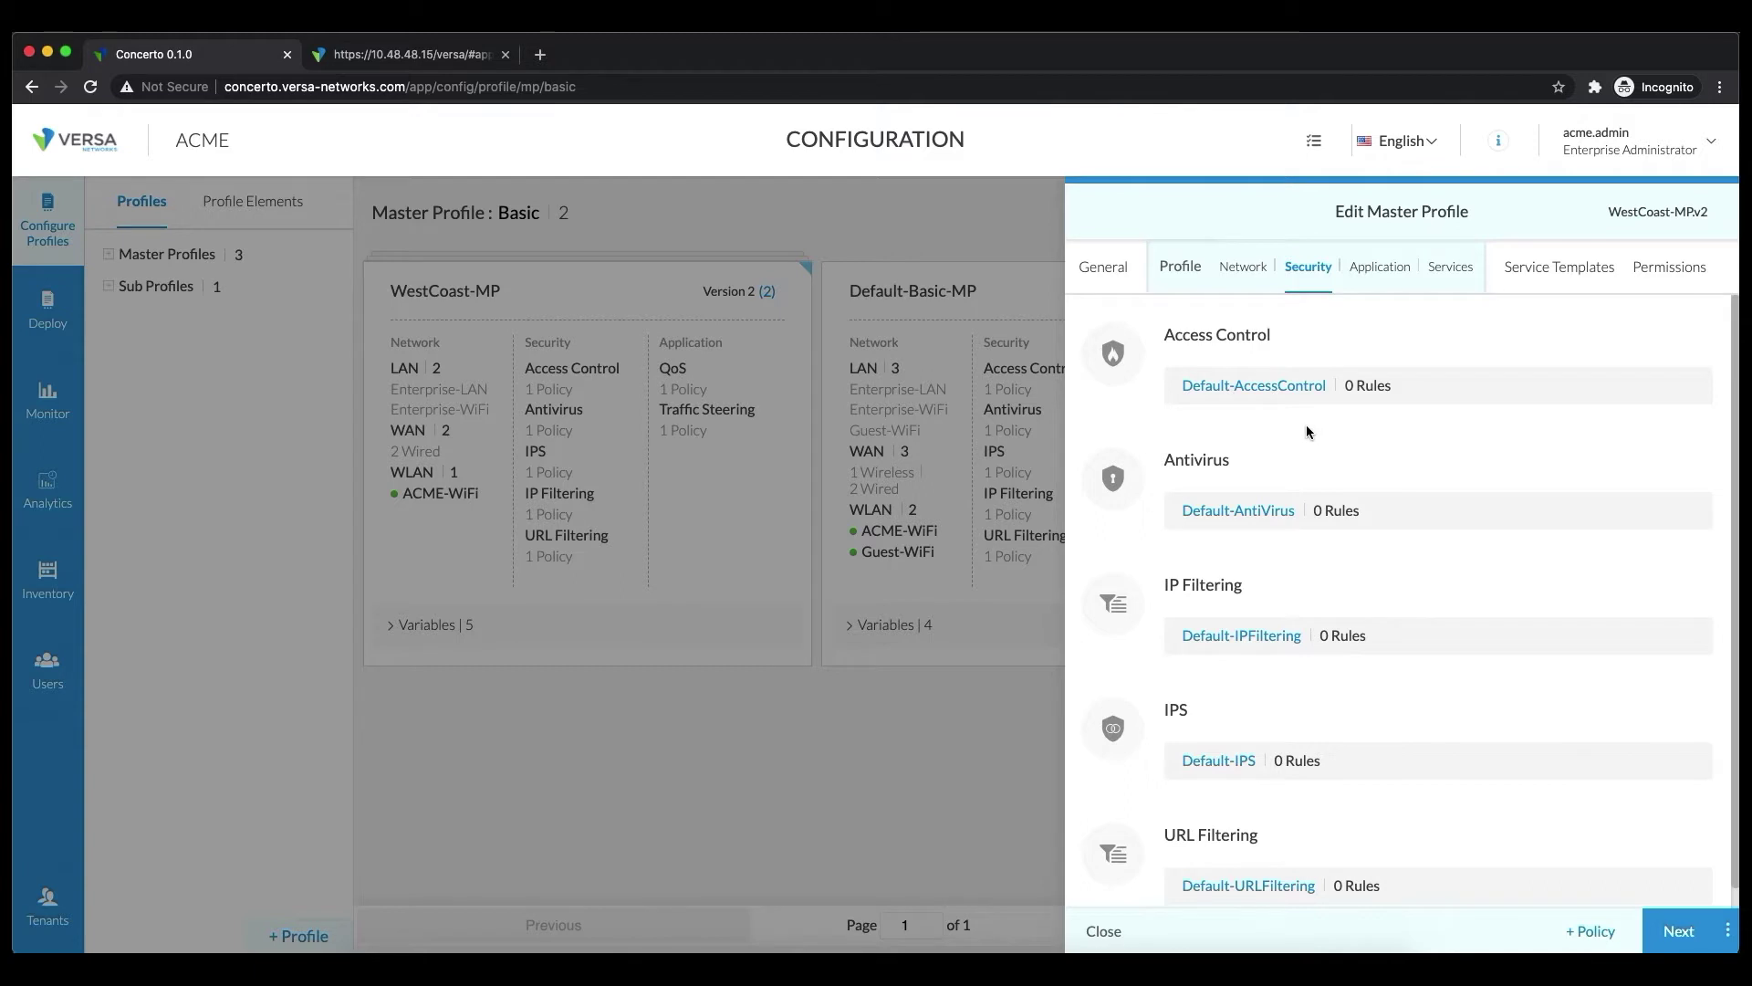
In Default-AccessControl's Rules list, create a brand-new rule and focus its name field
click(1271, 384)
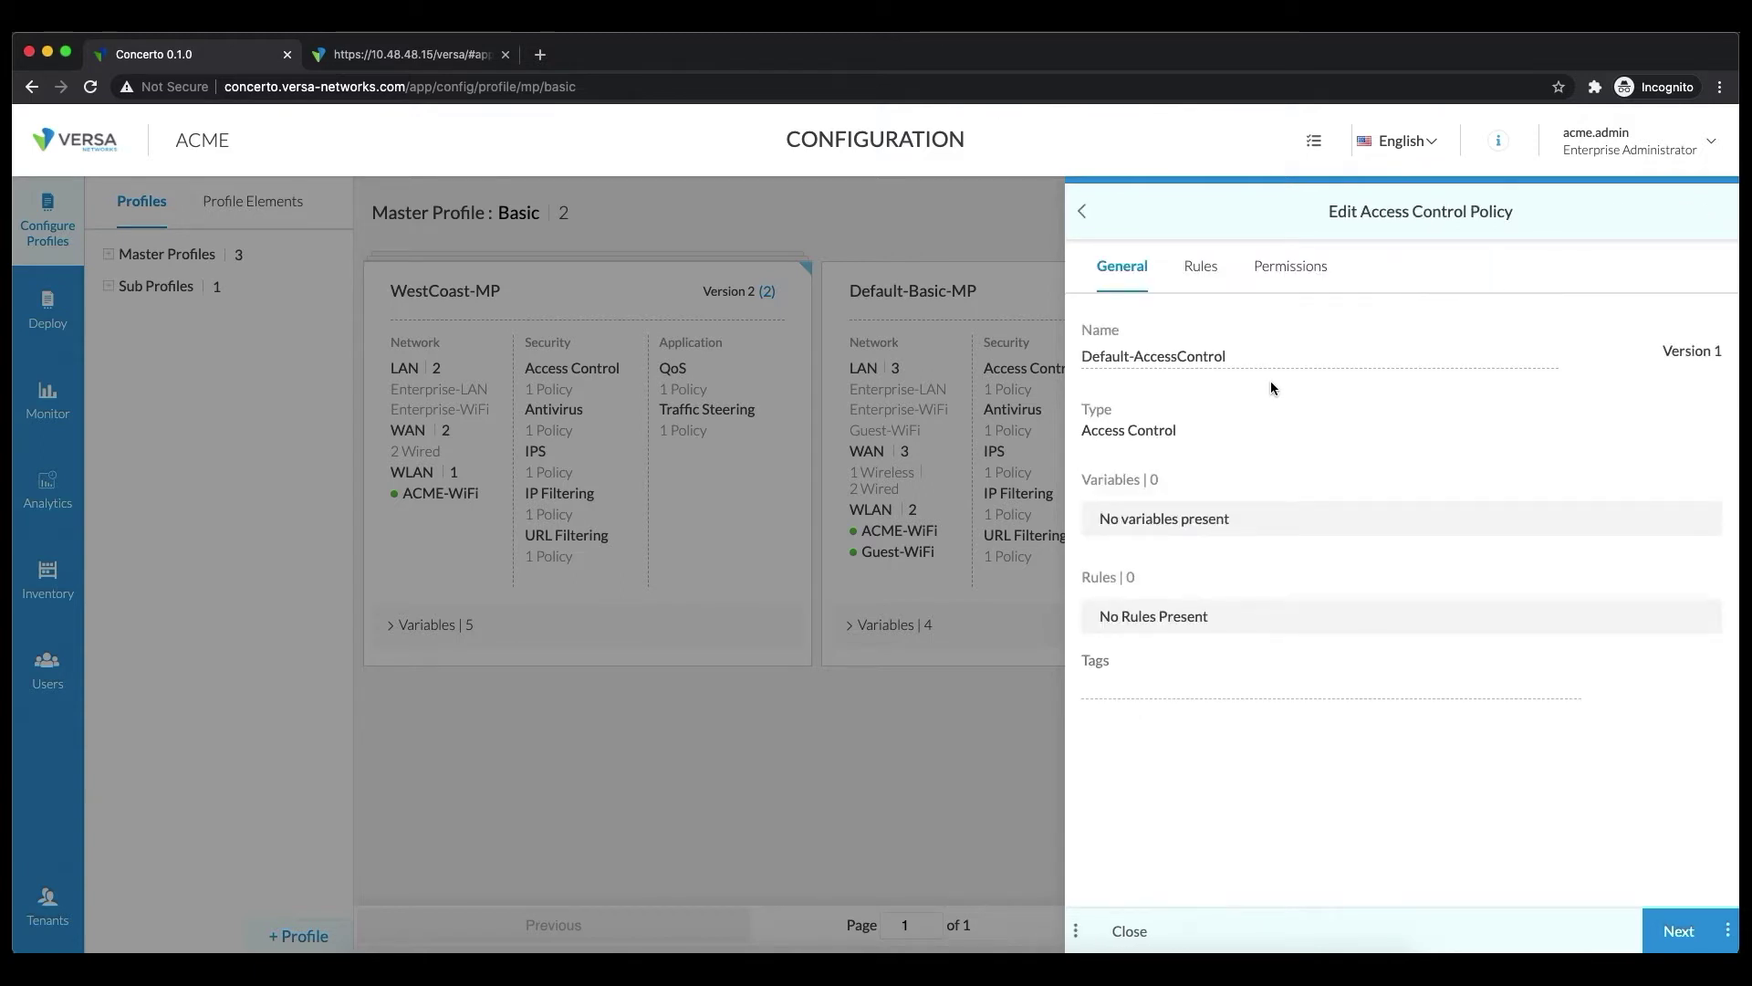
click(1206, 274)
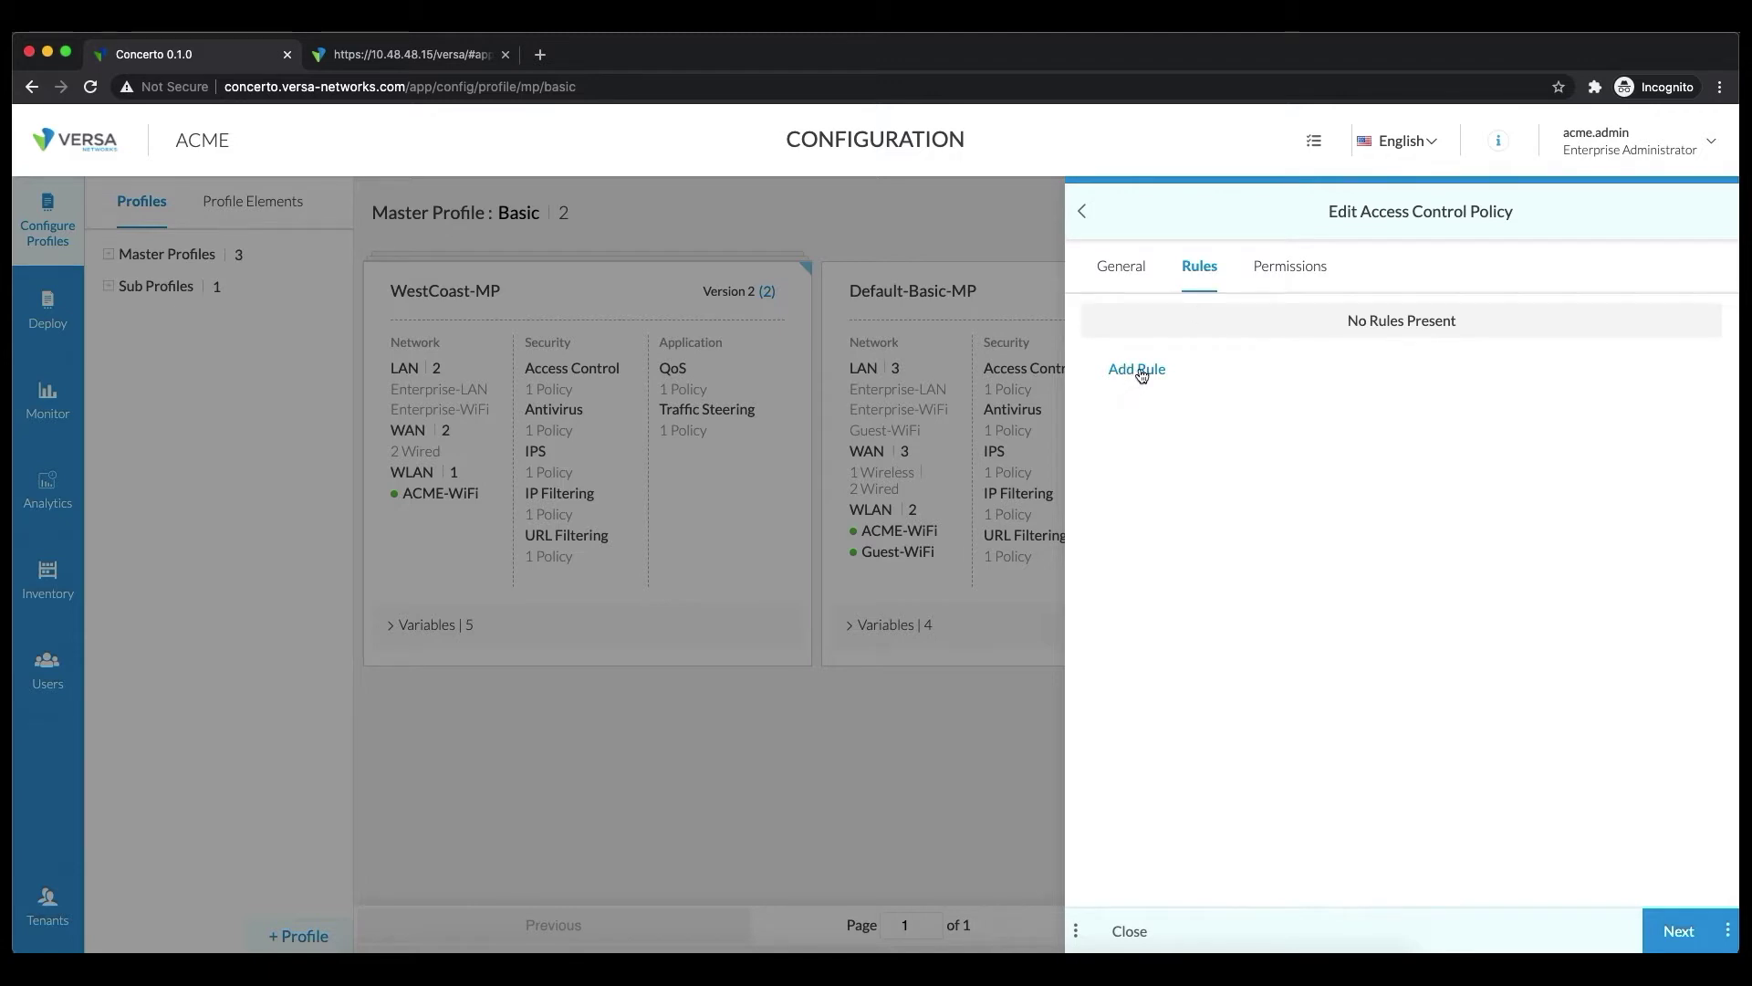
click(1124, 270)
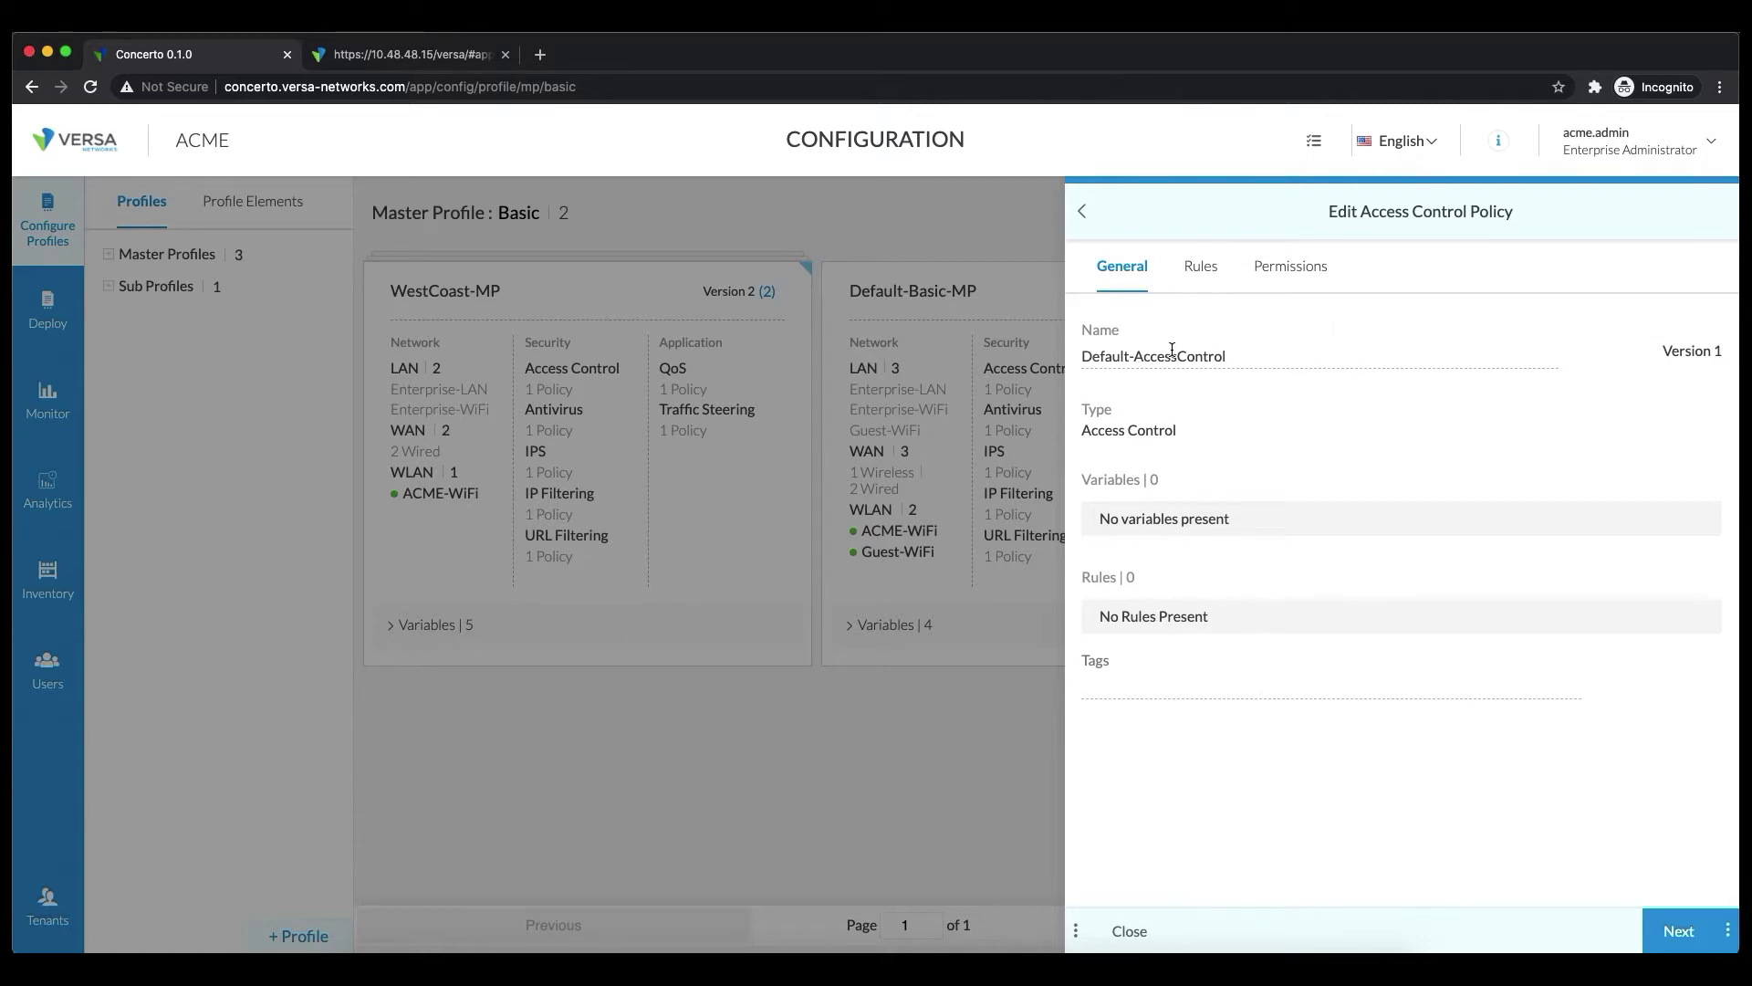
click(1206, 275)
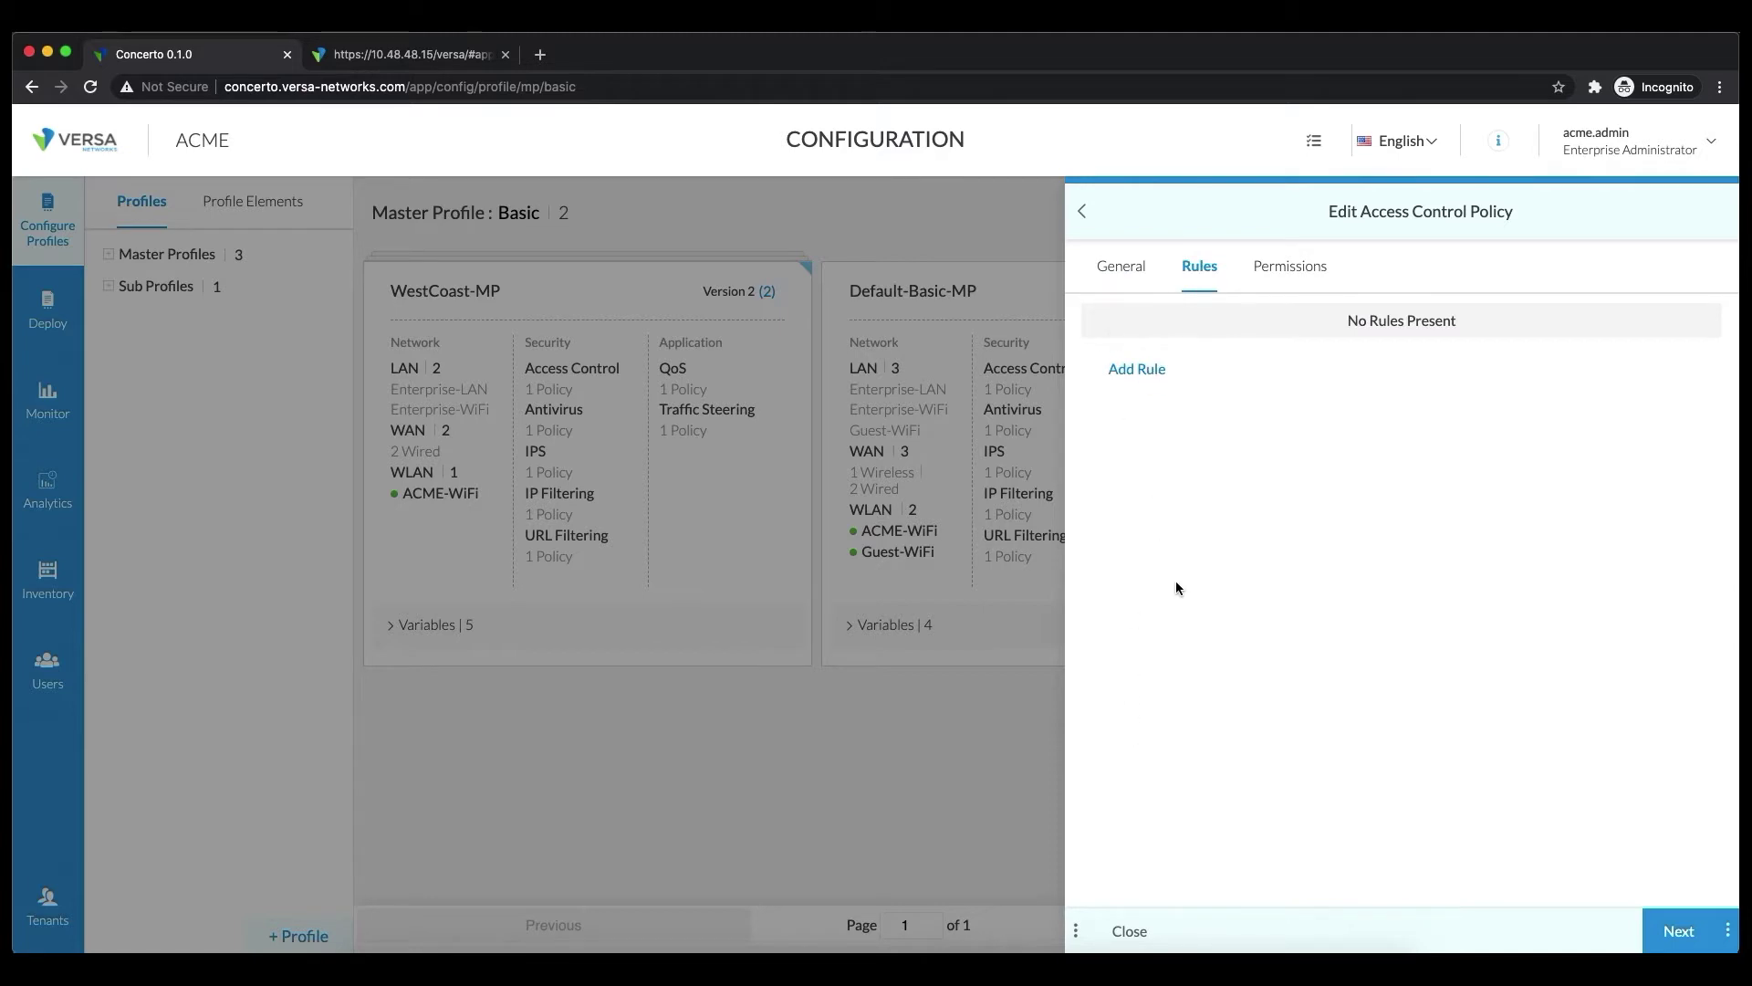
click(1122, 372)
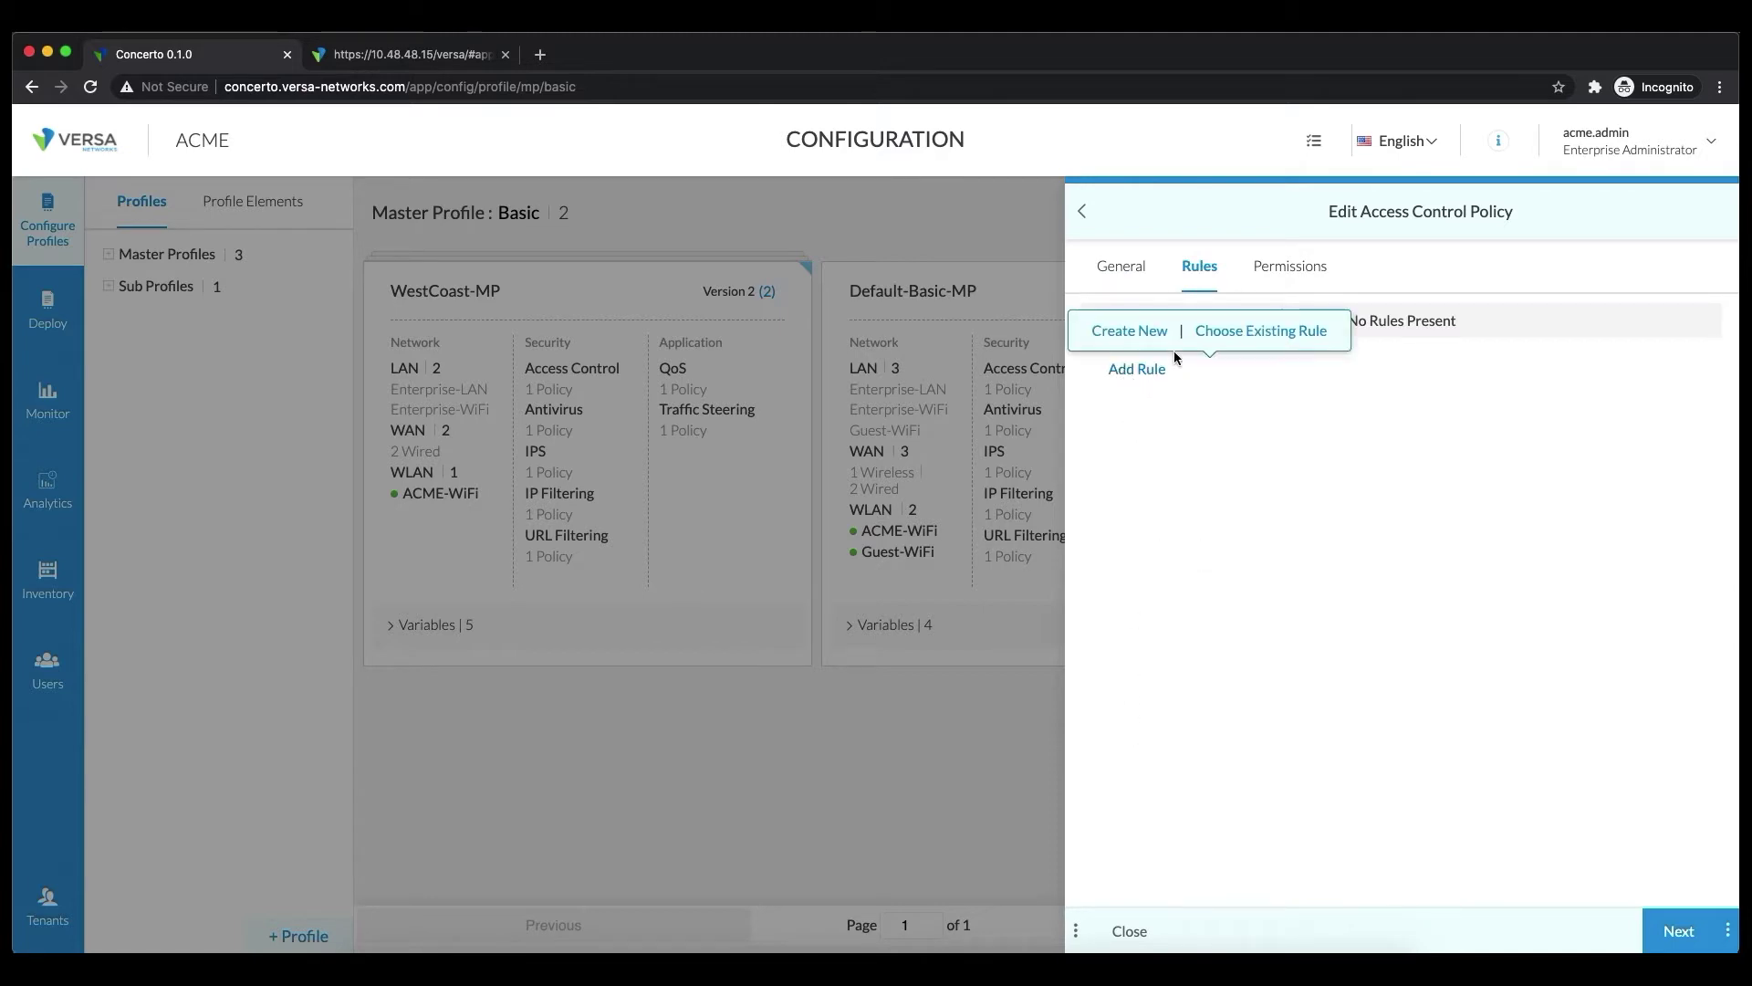
click(1137, 336)
click(1145, 352)
Name the rule O365 and add an Application criterion matching the Office365-Apps group
text(O)
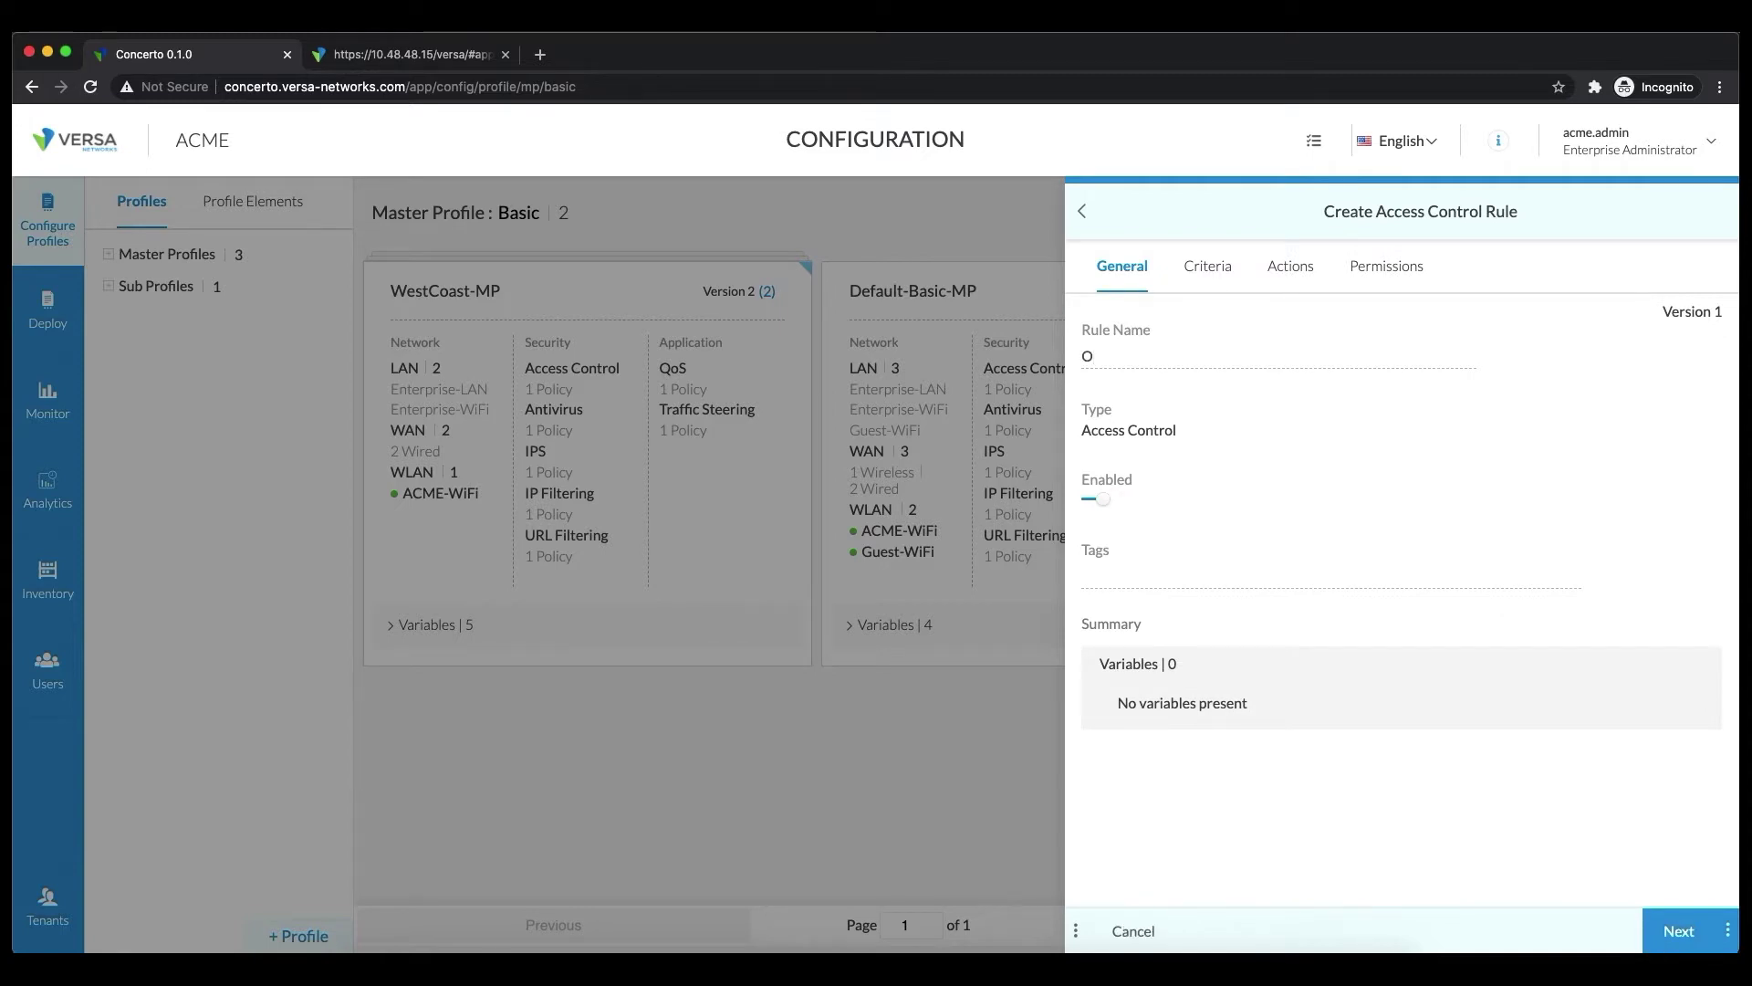
text(365)
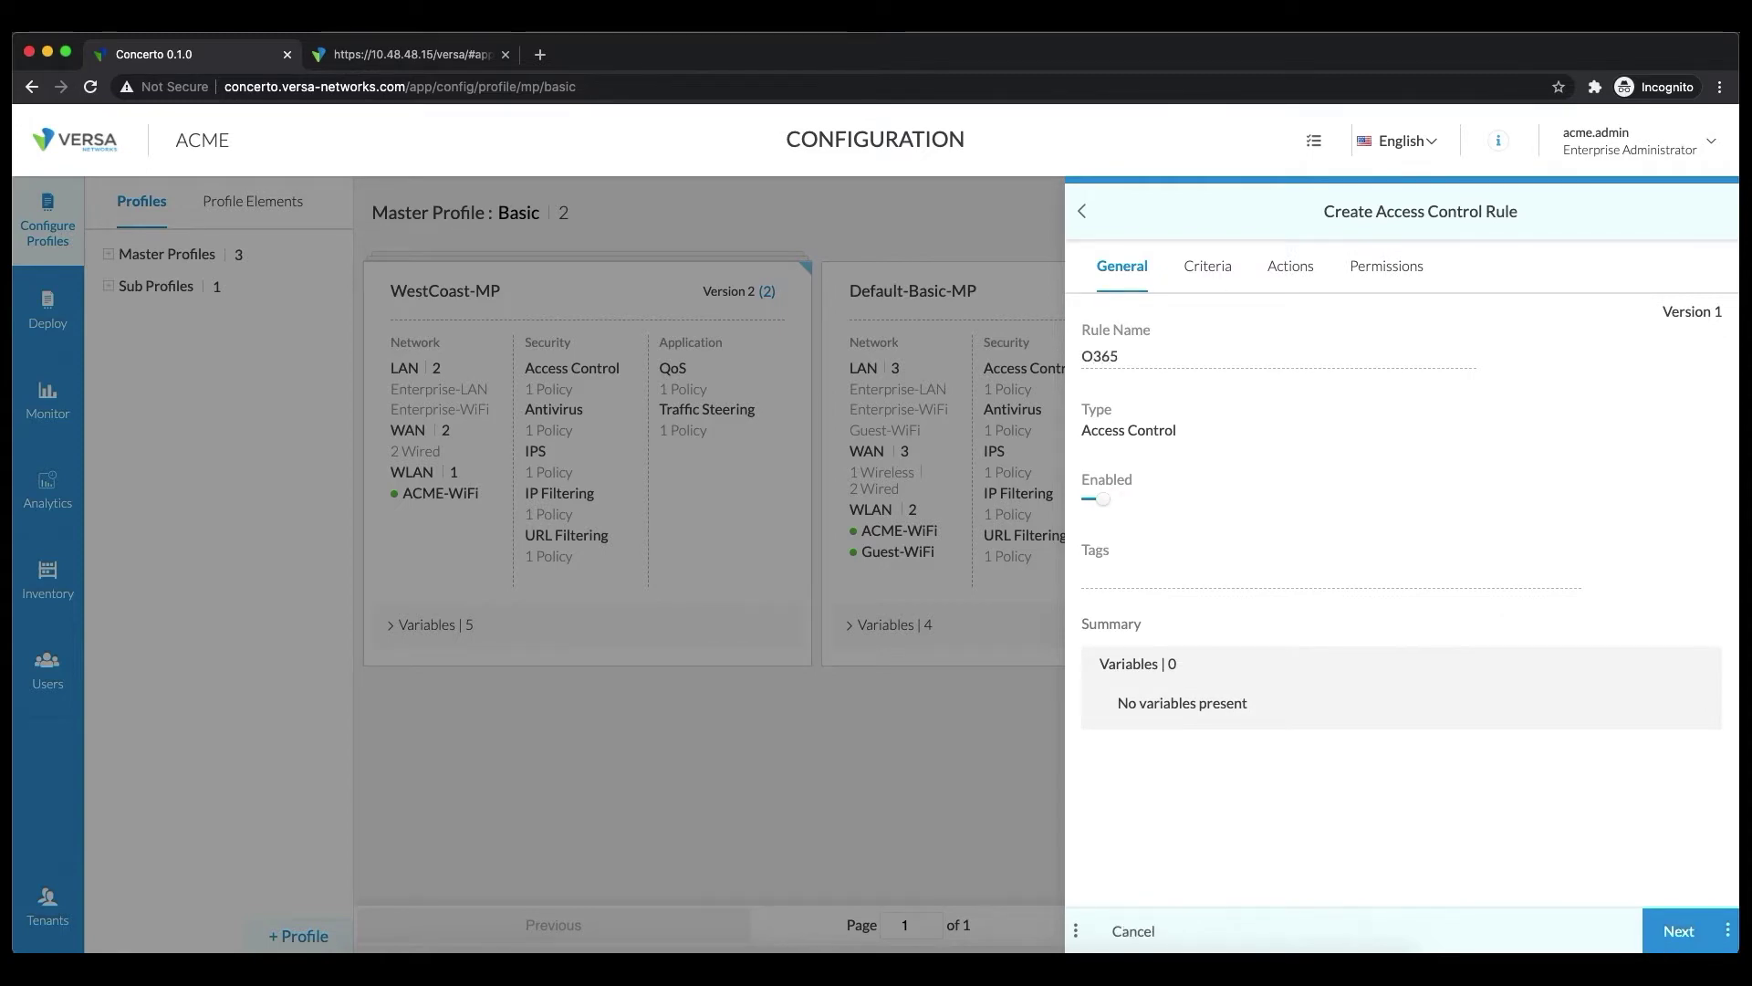
click(1211, 268)
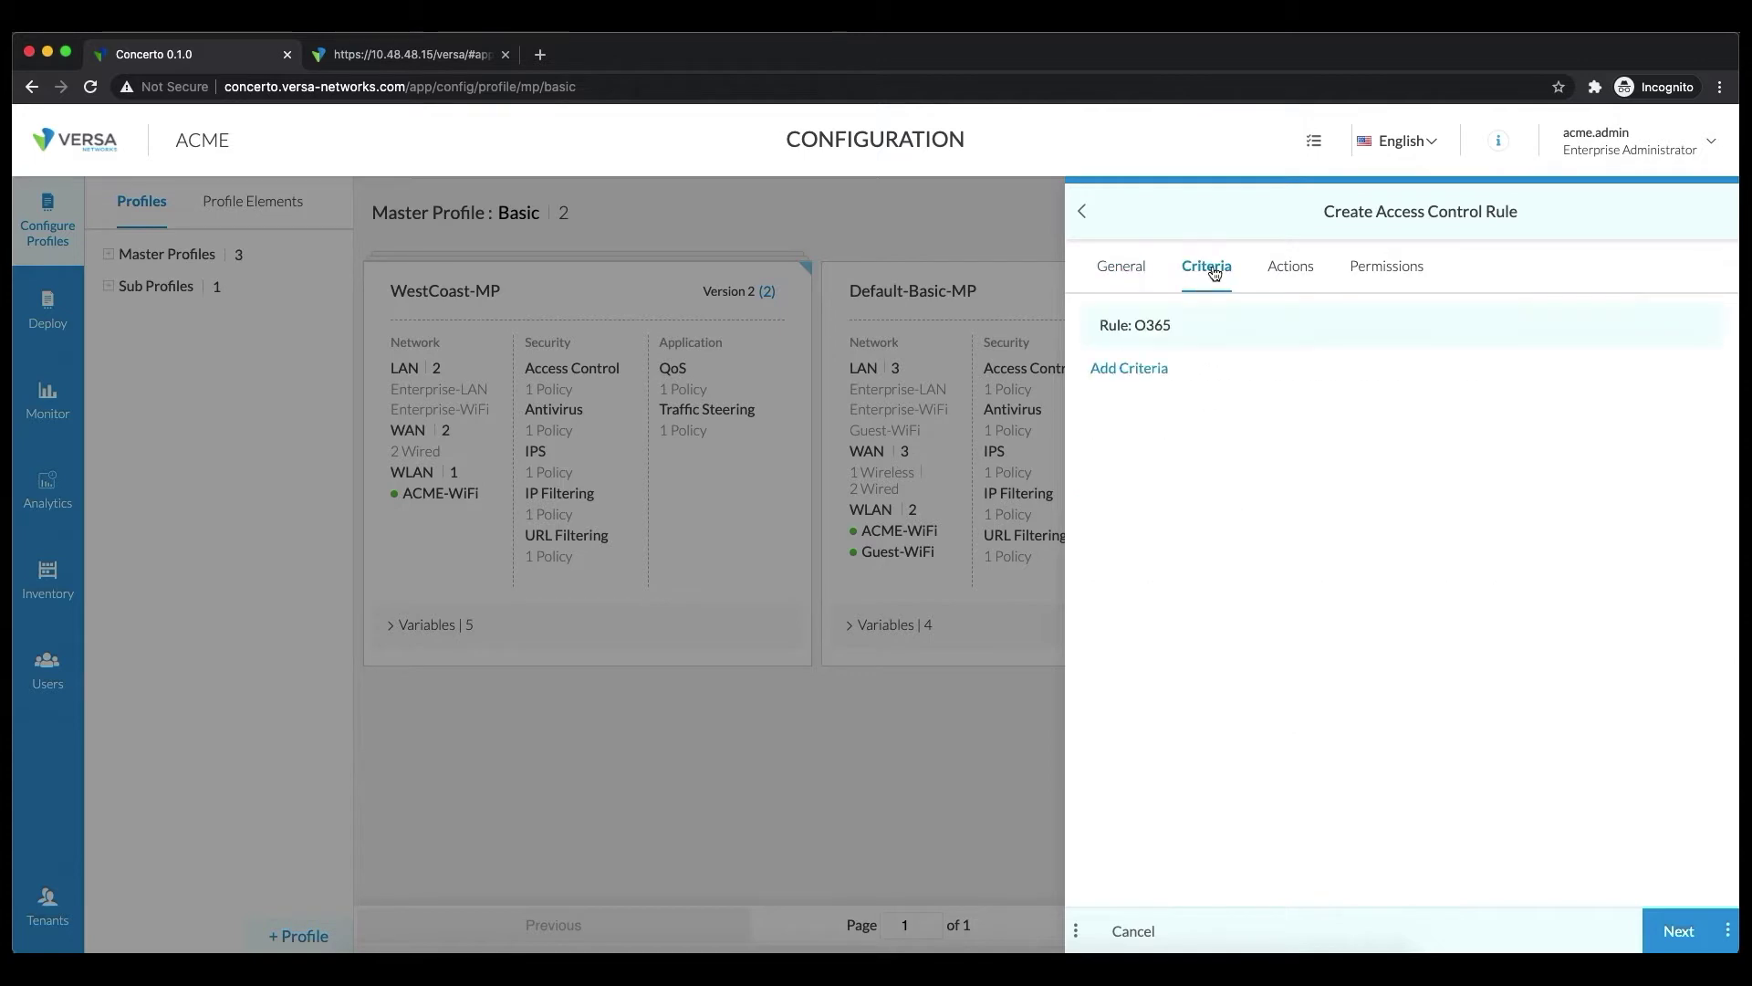
click(1155, 370)
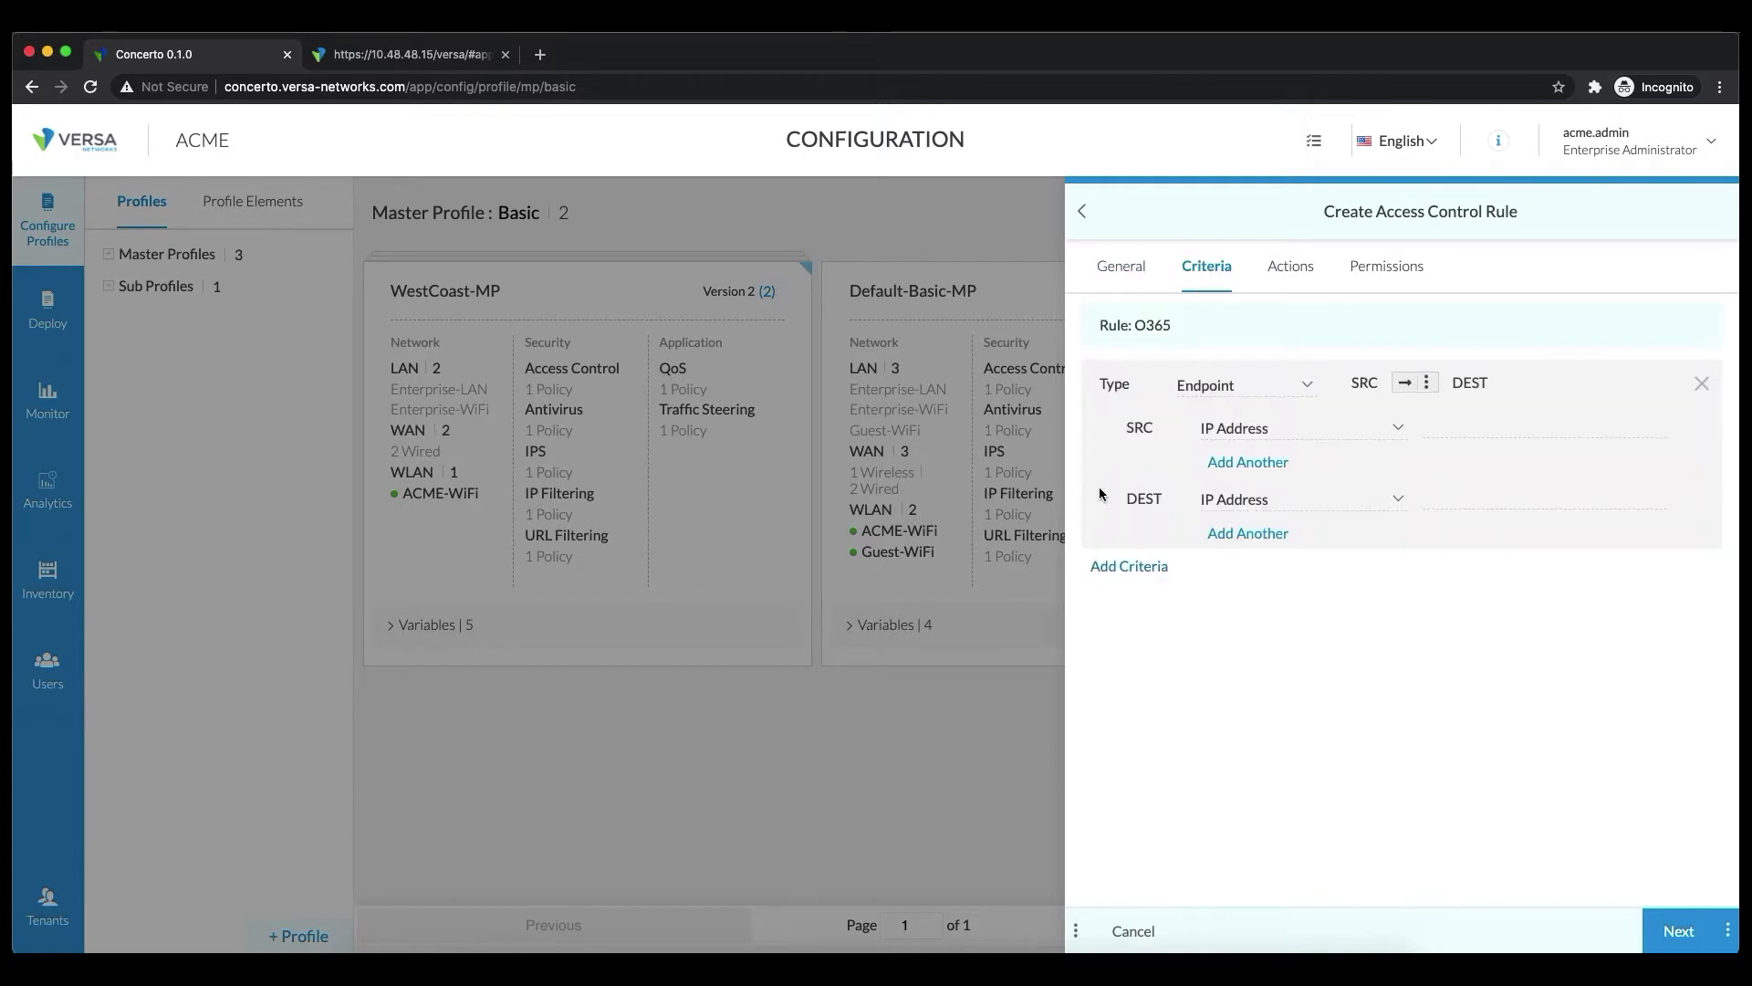
click(1287, 391)
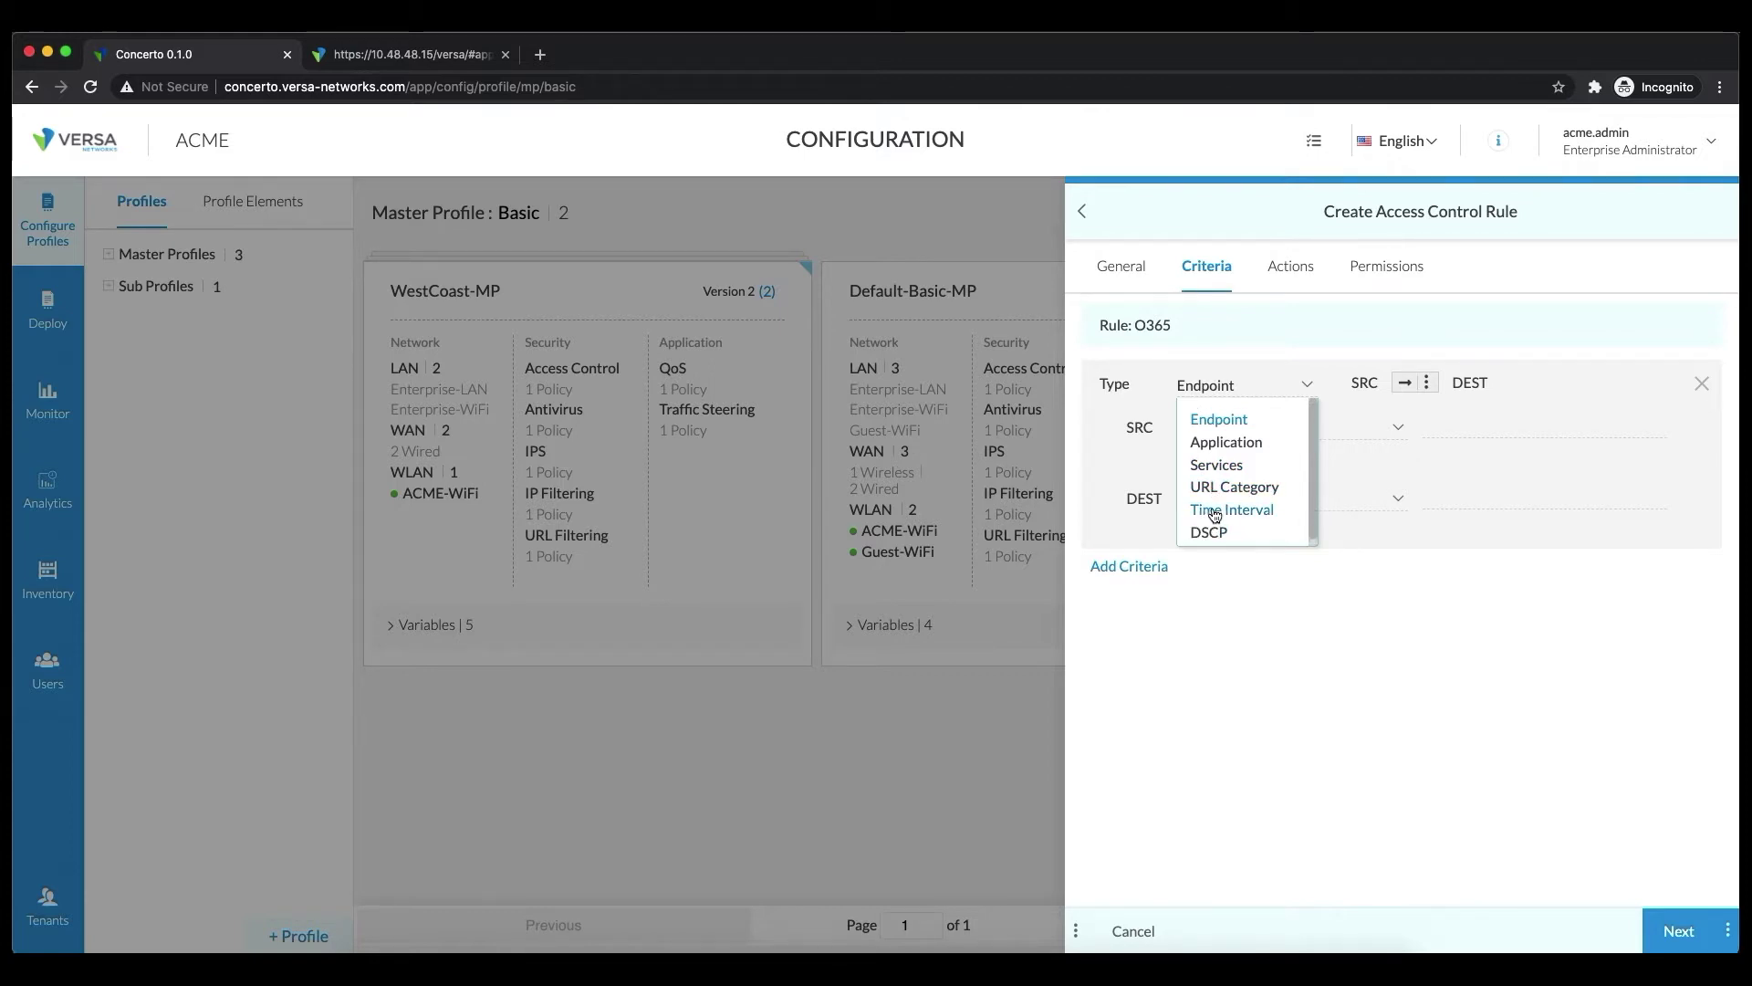
click(1241, 444)
click(1415, 382)
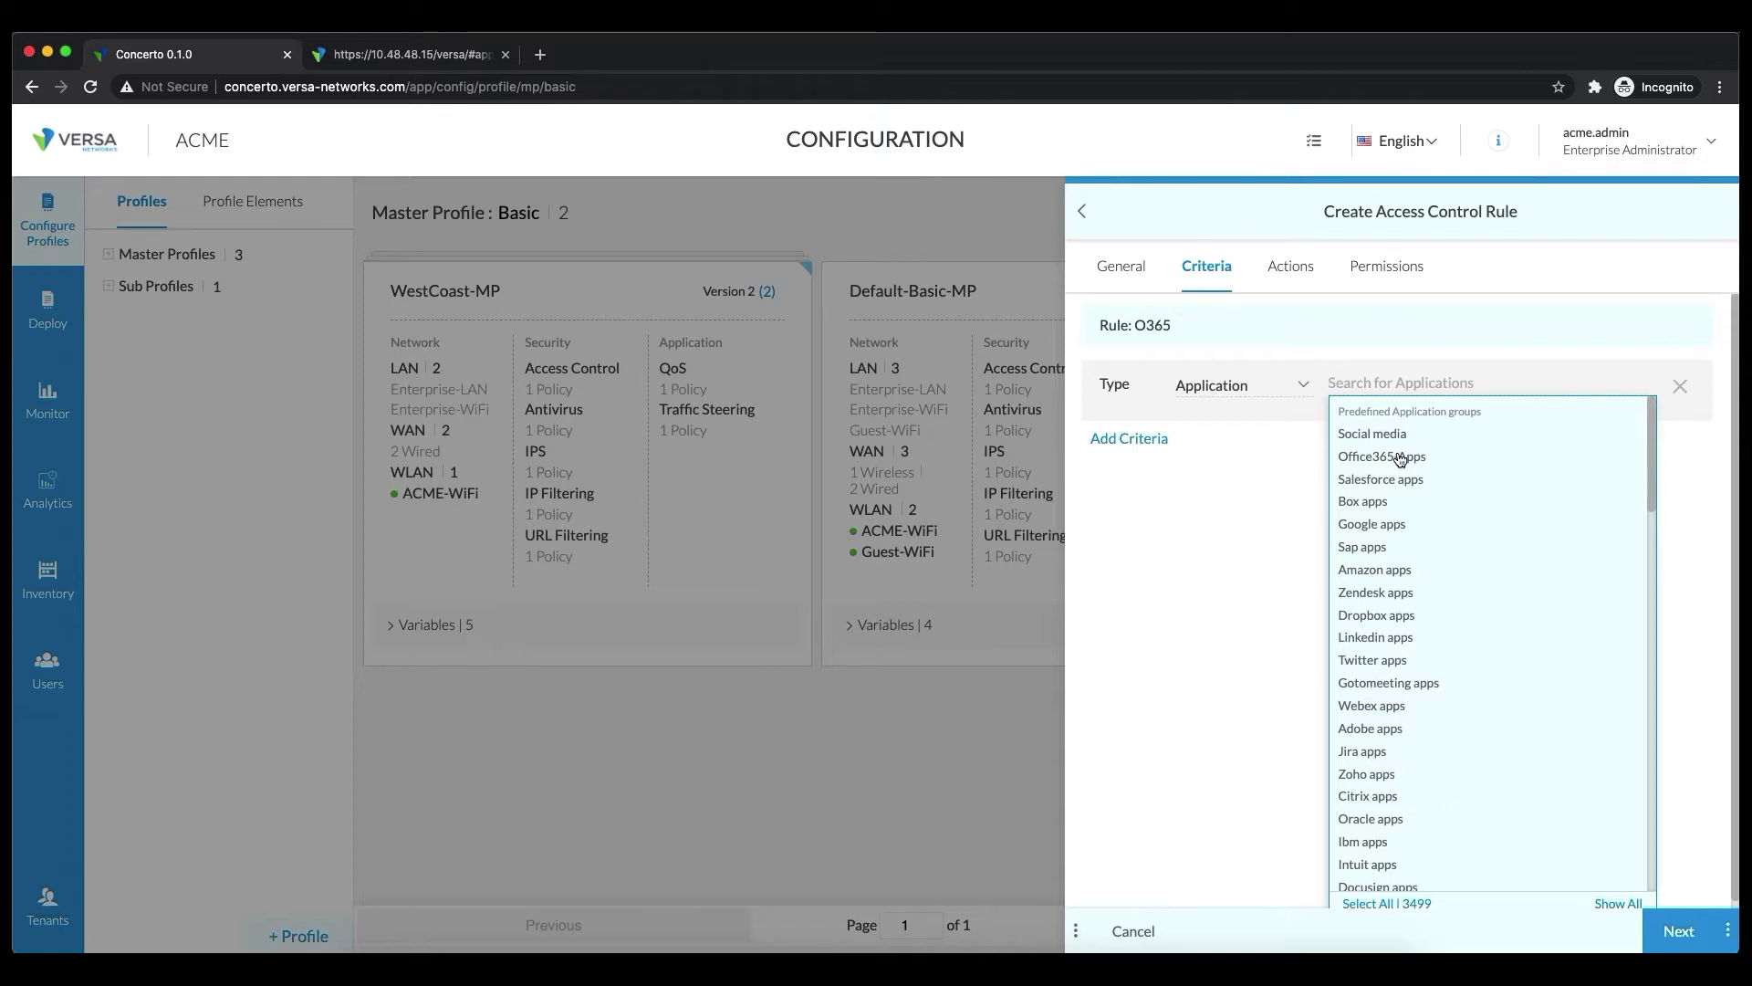
scroll(1478, 508, down, 15)
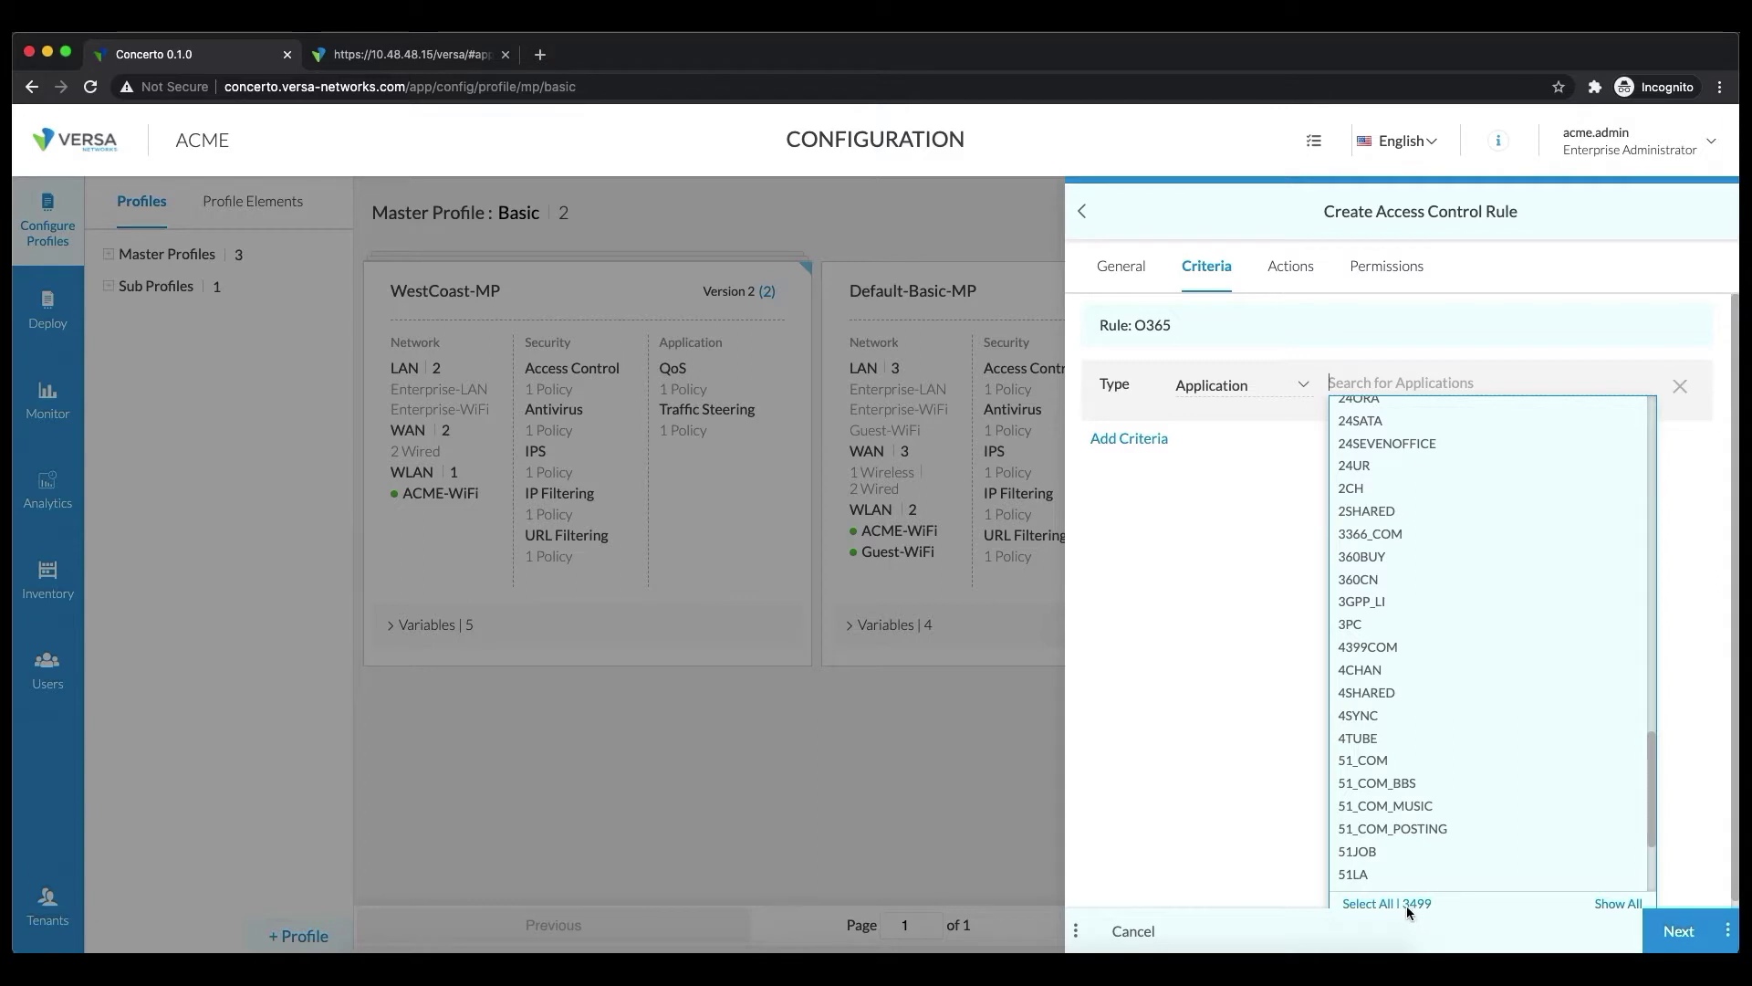
scroll(1493, 789, up, 15)
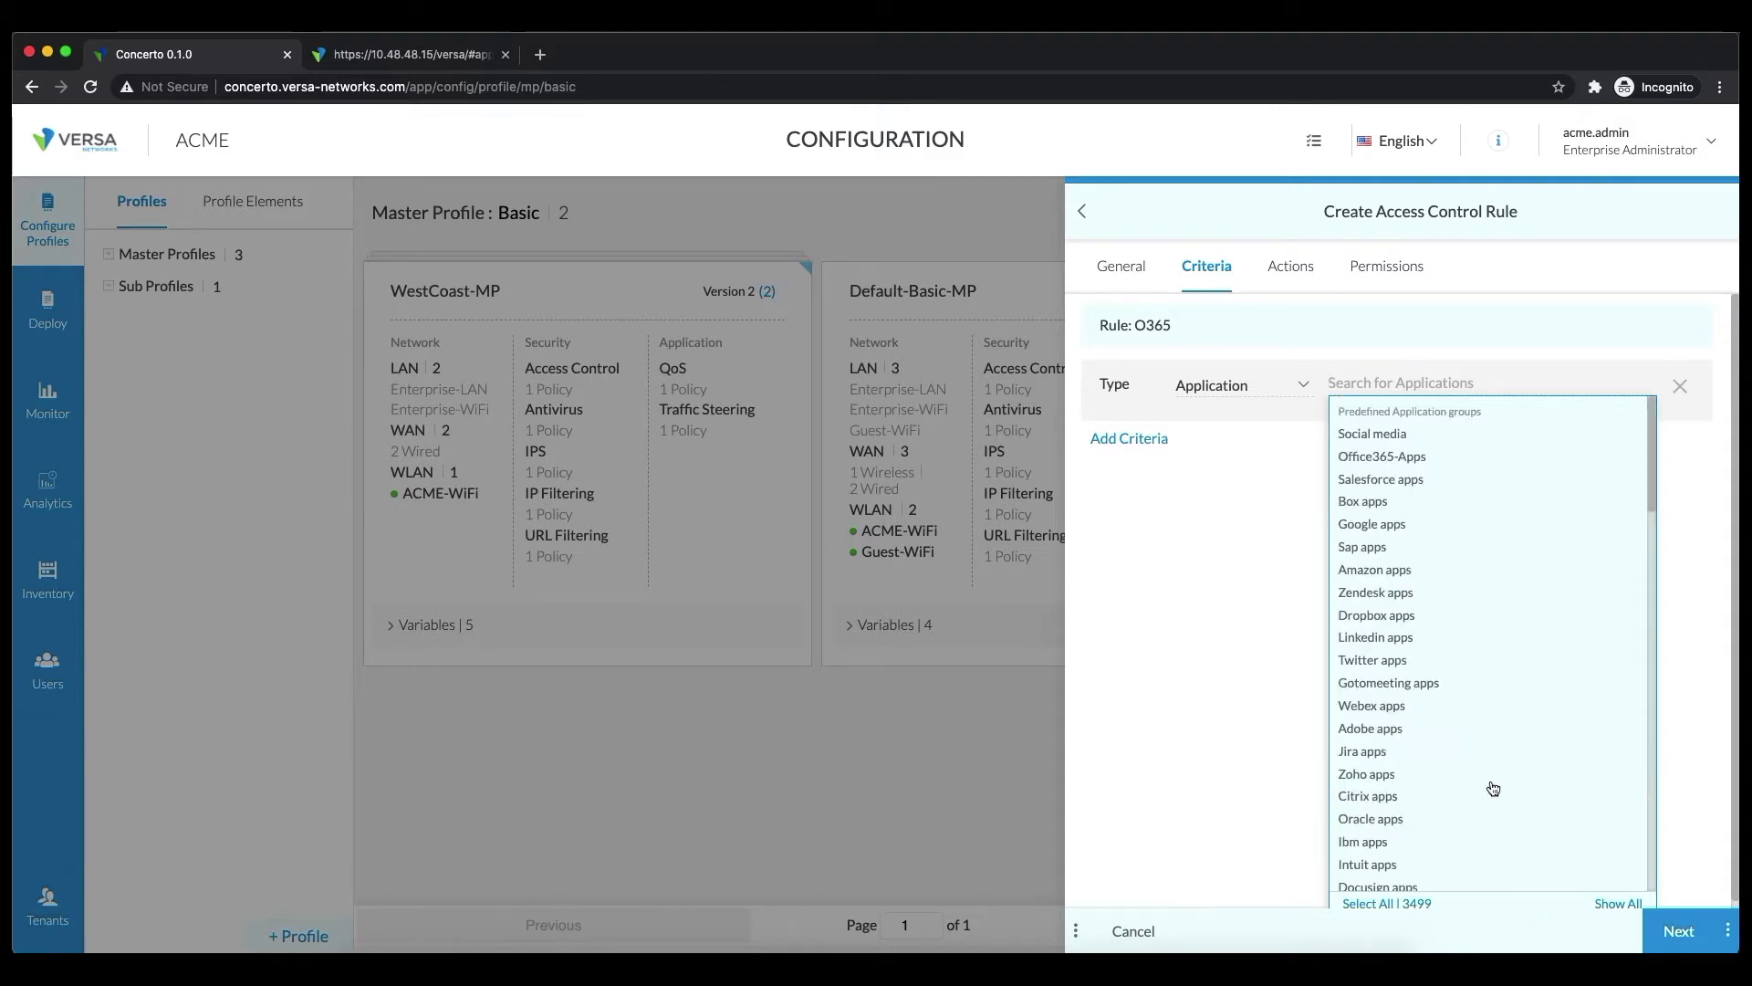
click(1382, 456)
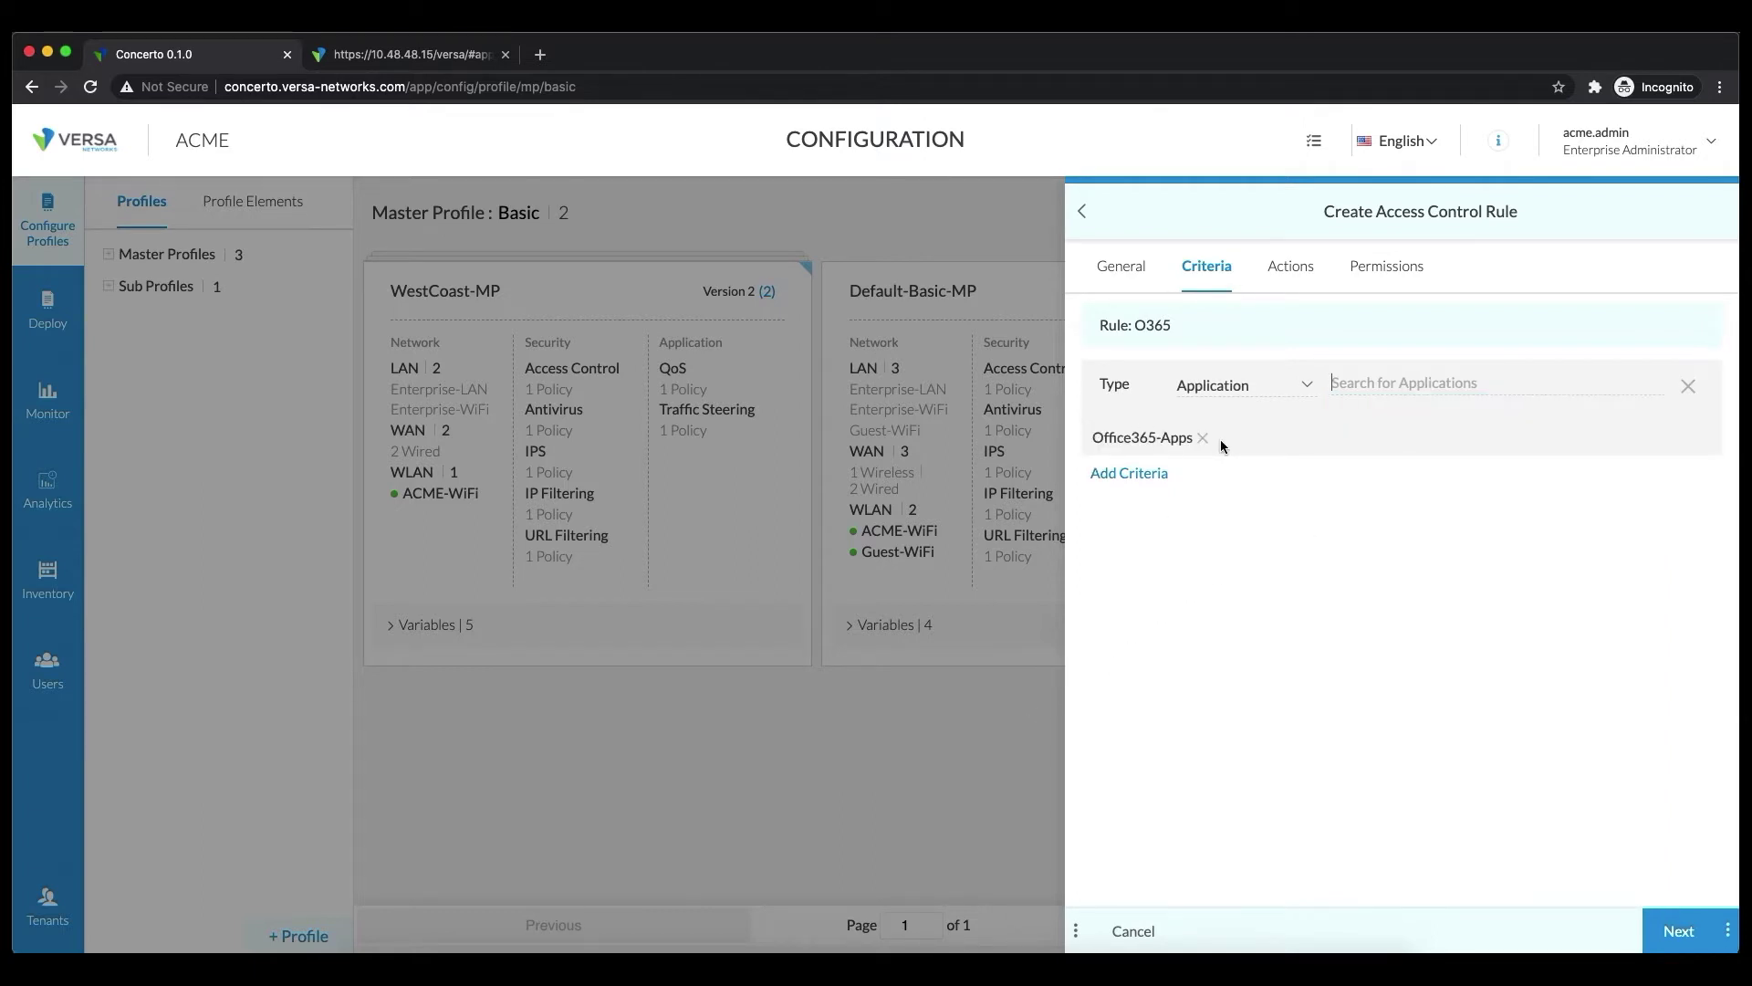
click(1295, 284)
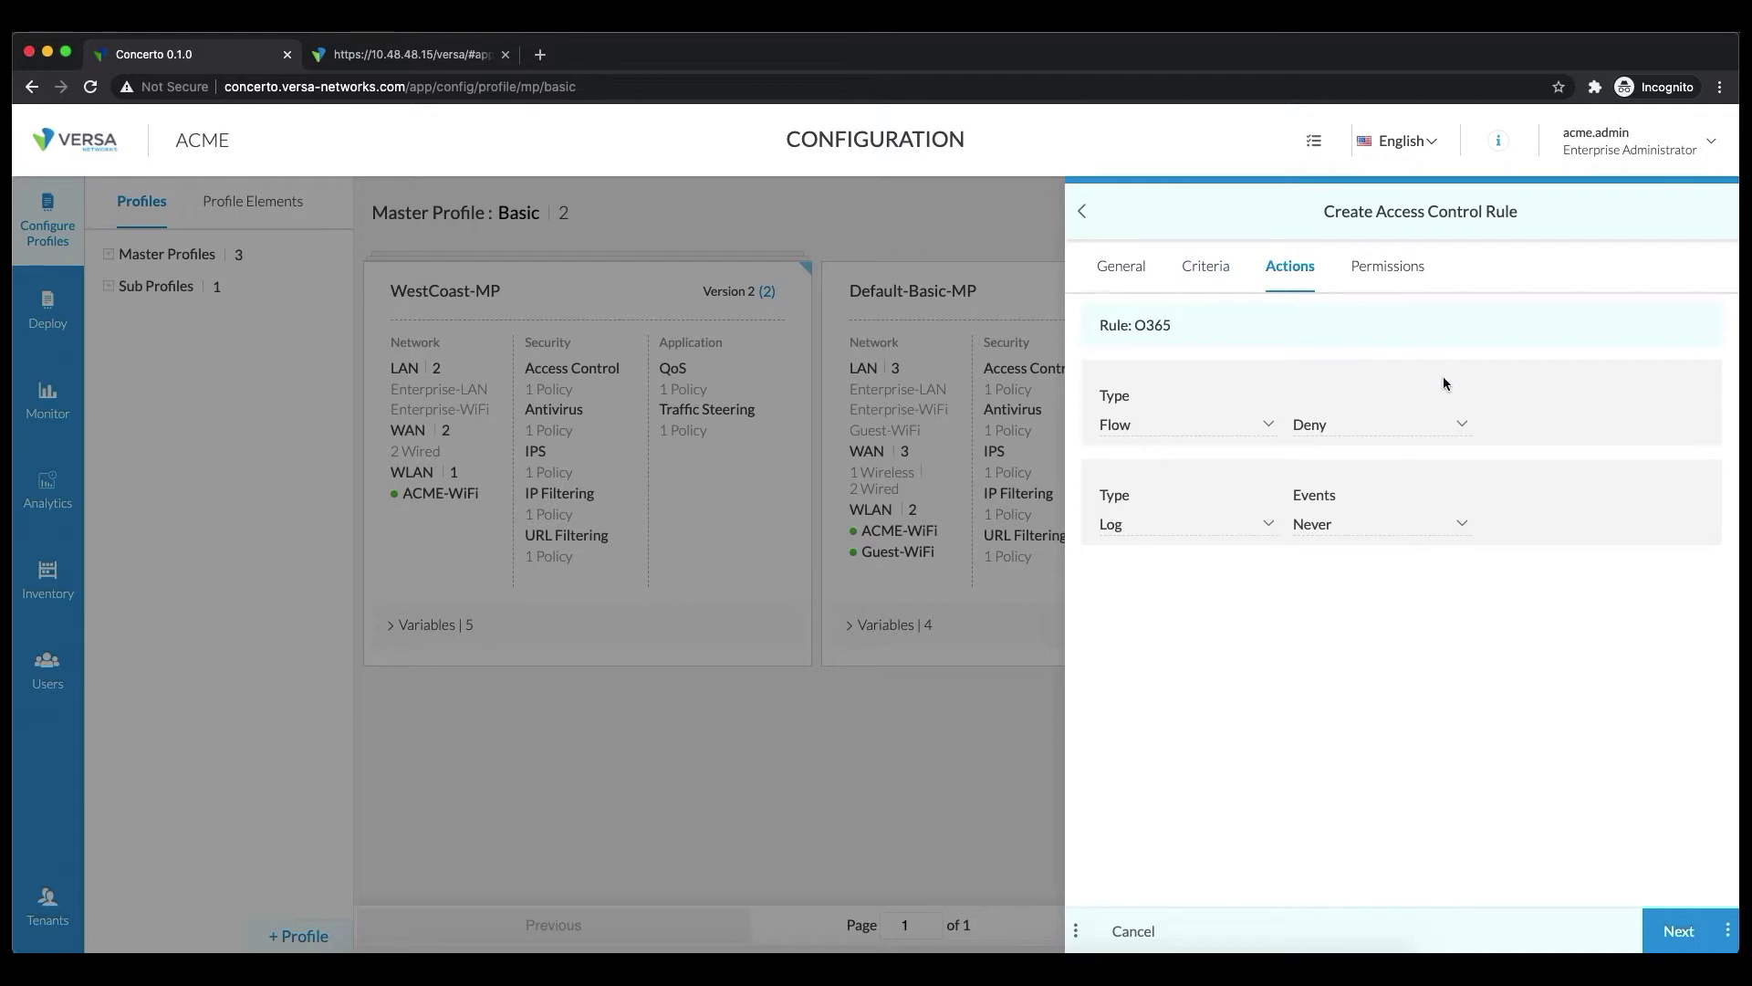
Set the O365 rule's Flow action to Allow and continue to Permissions
click(1374, 429)
click(1354, 482)
click(1419, 432)
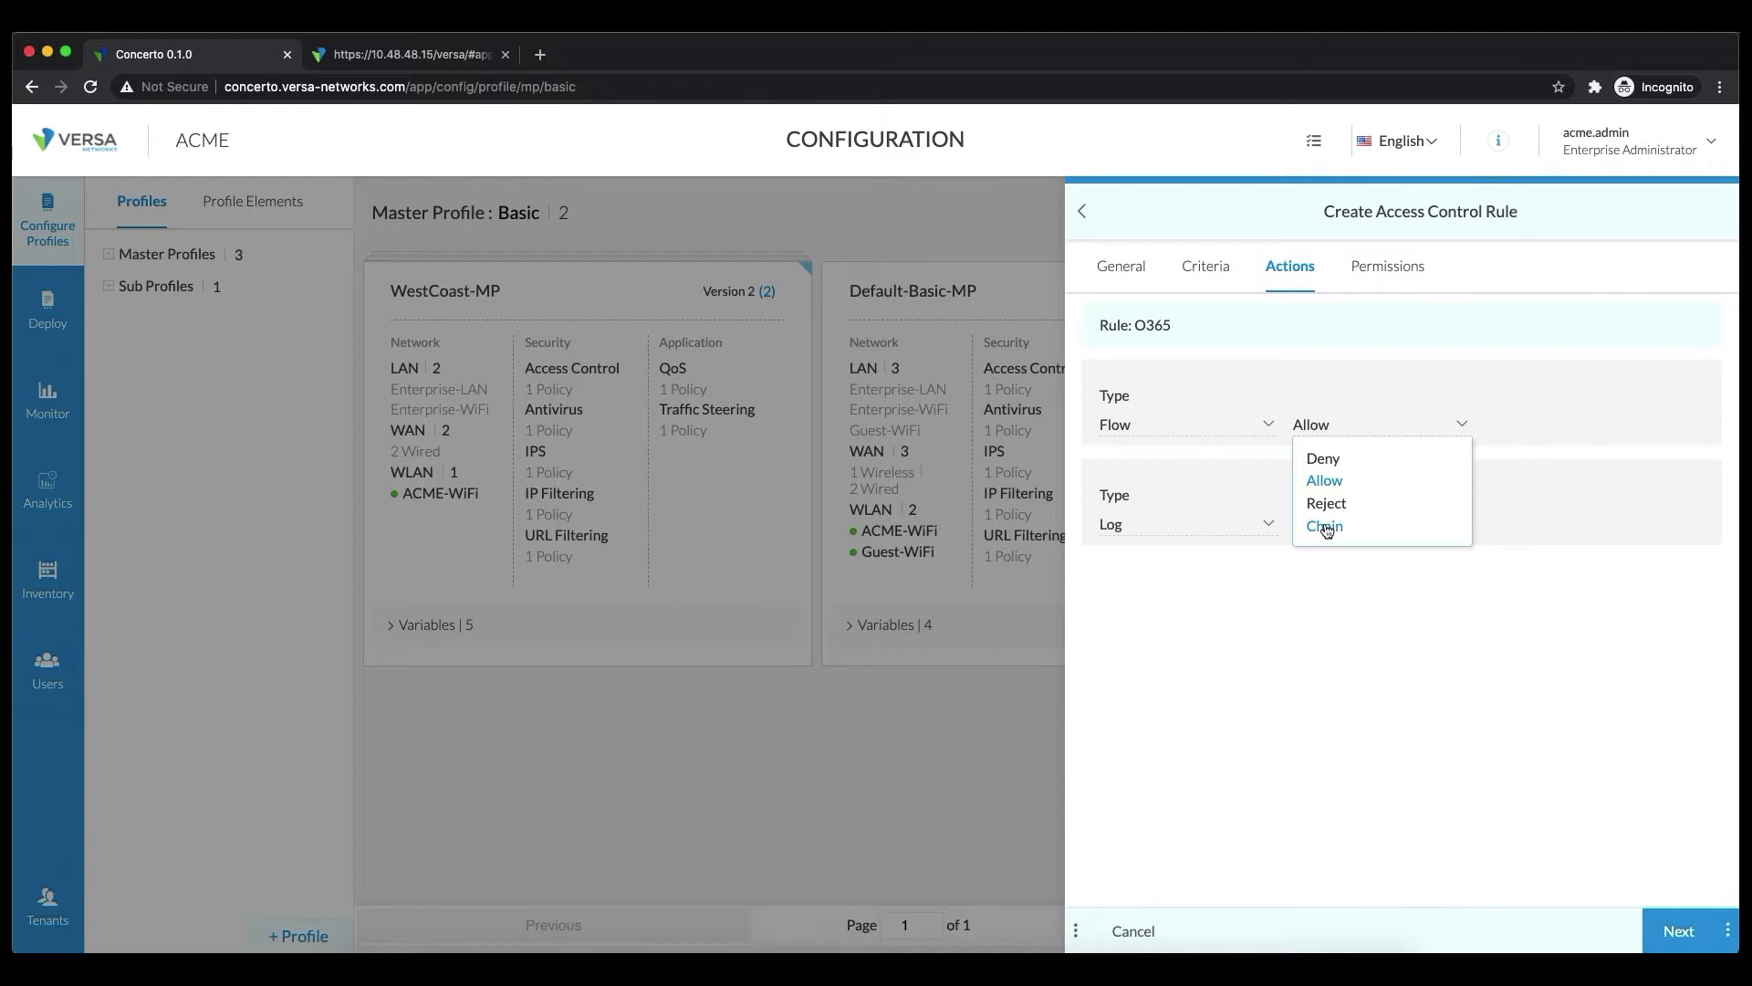
click(1326, 528)
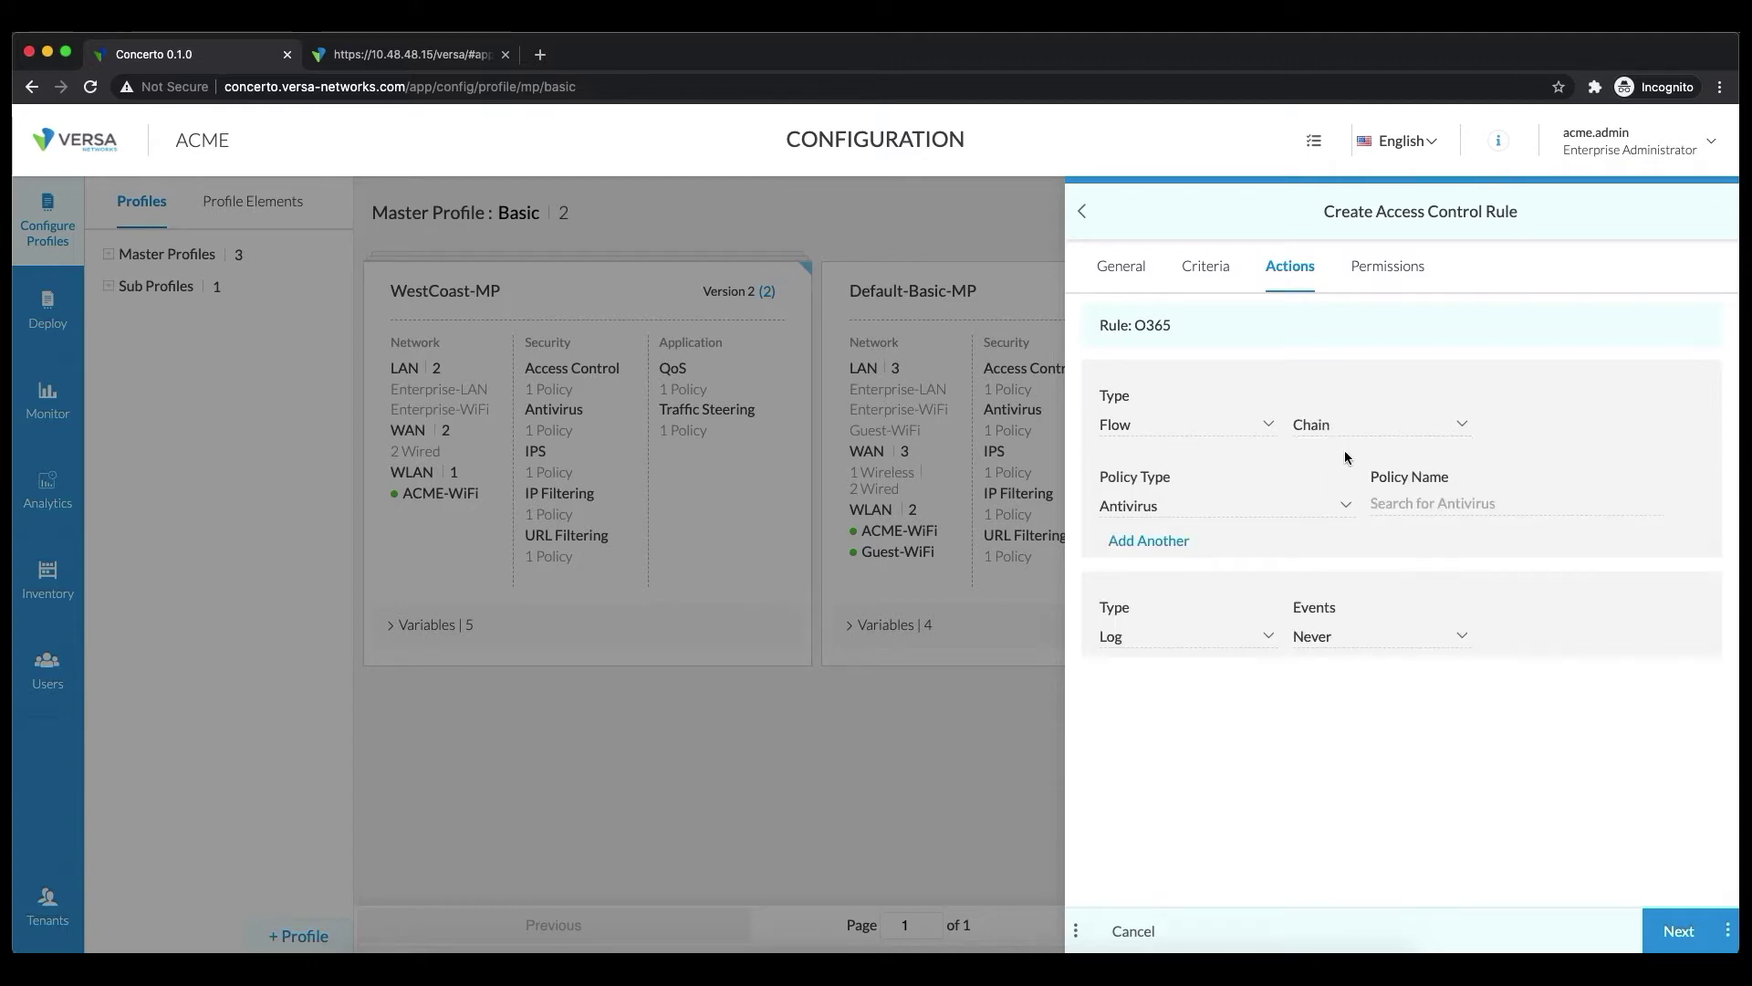
click(1321, 502)
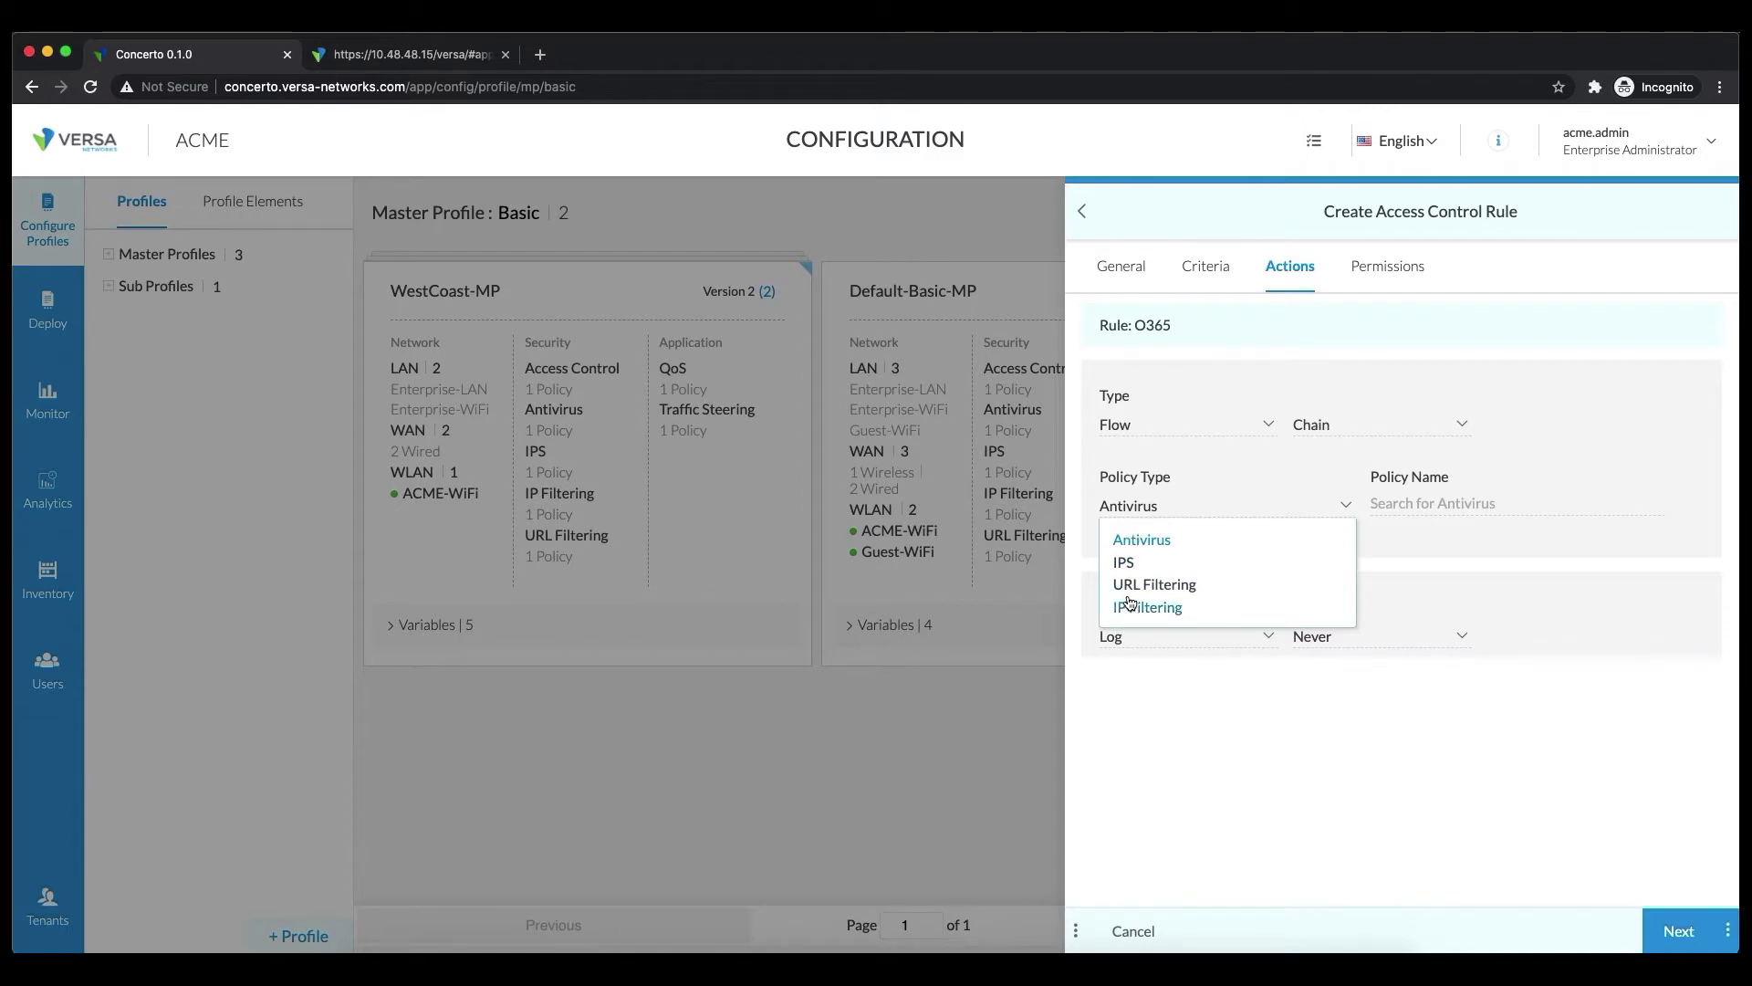
click(1416, 358)
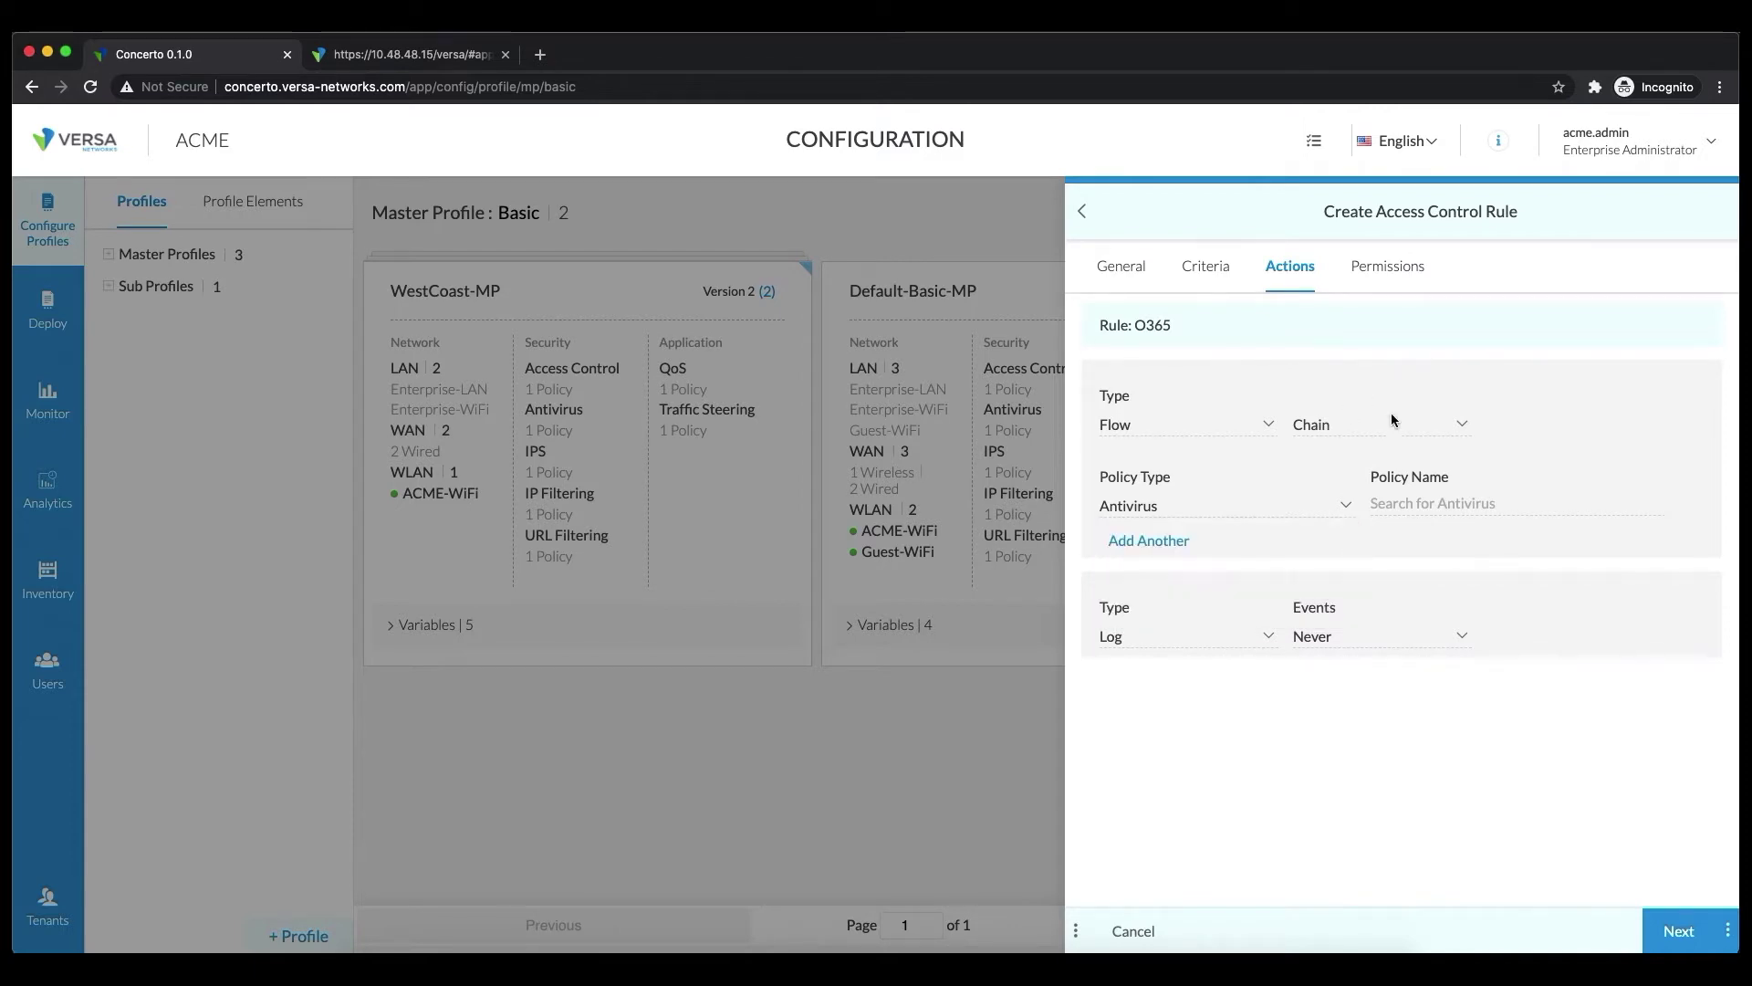
click(1369, 429)
click(1335, 481)
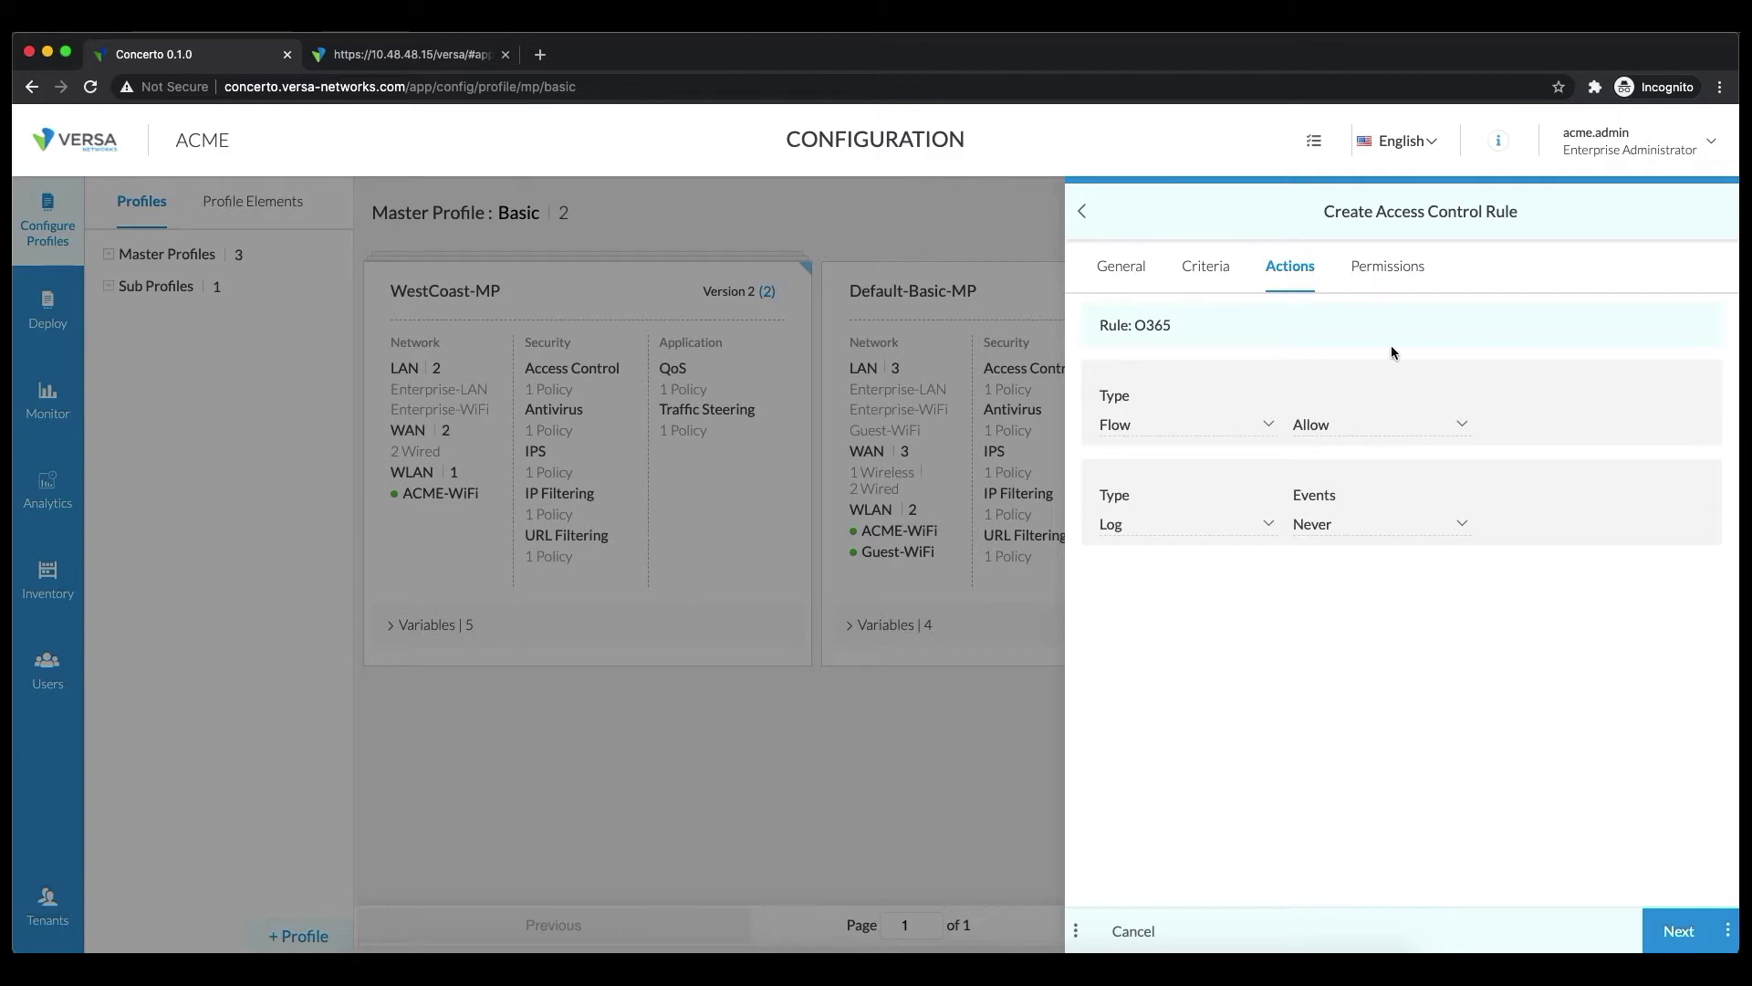
click(1689, 931)
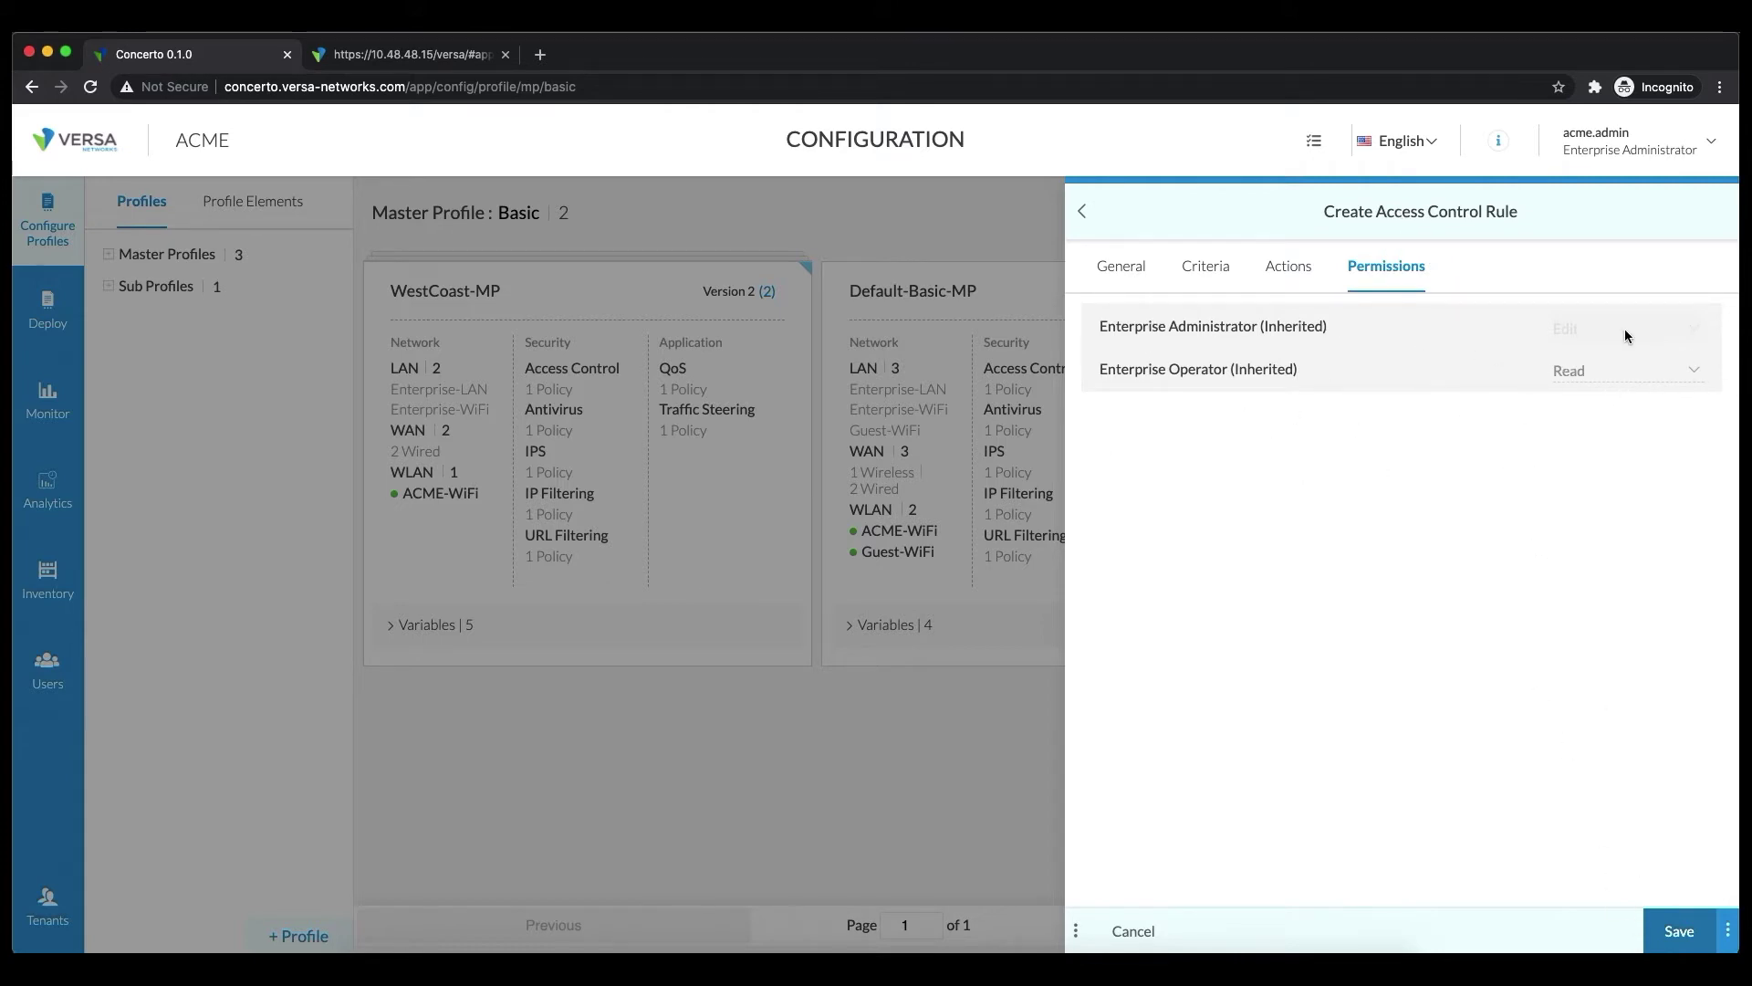
Save the O365 rule and start another new rule in the policy
click(1674, 947)
mouse_move(1232, 329)
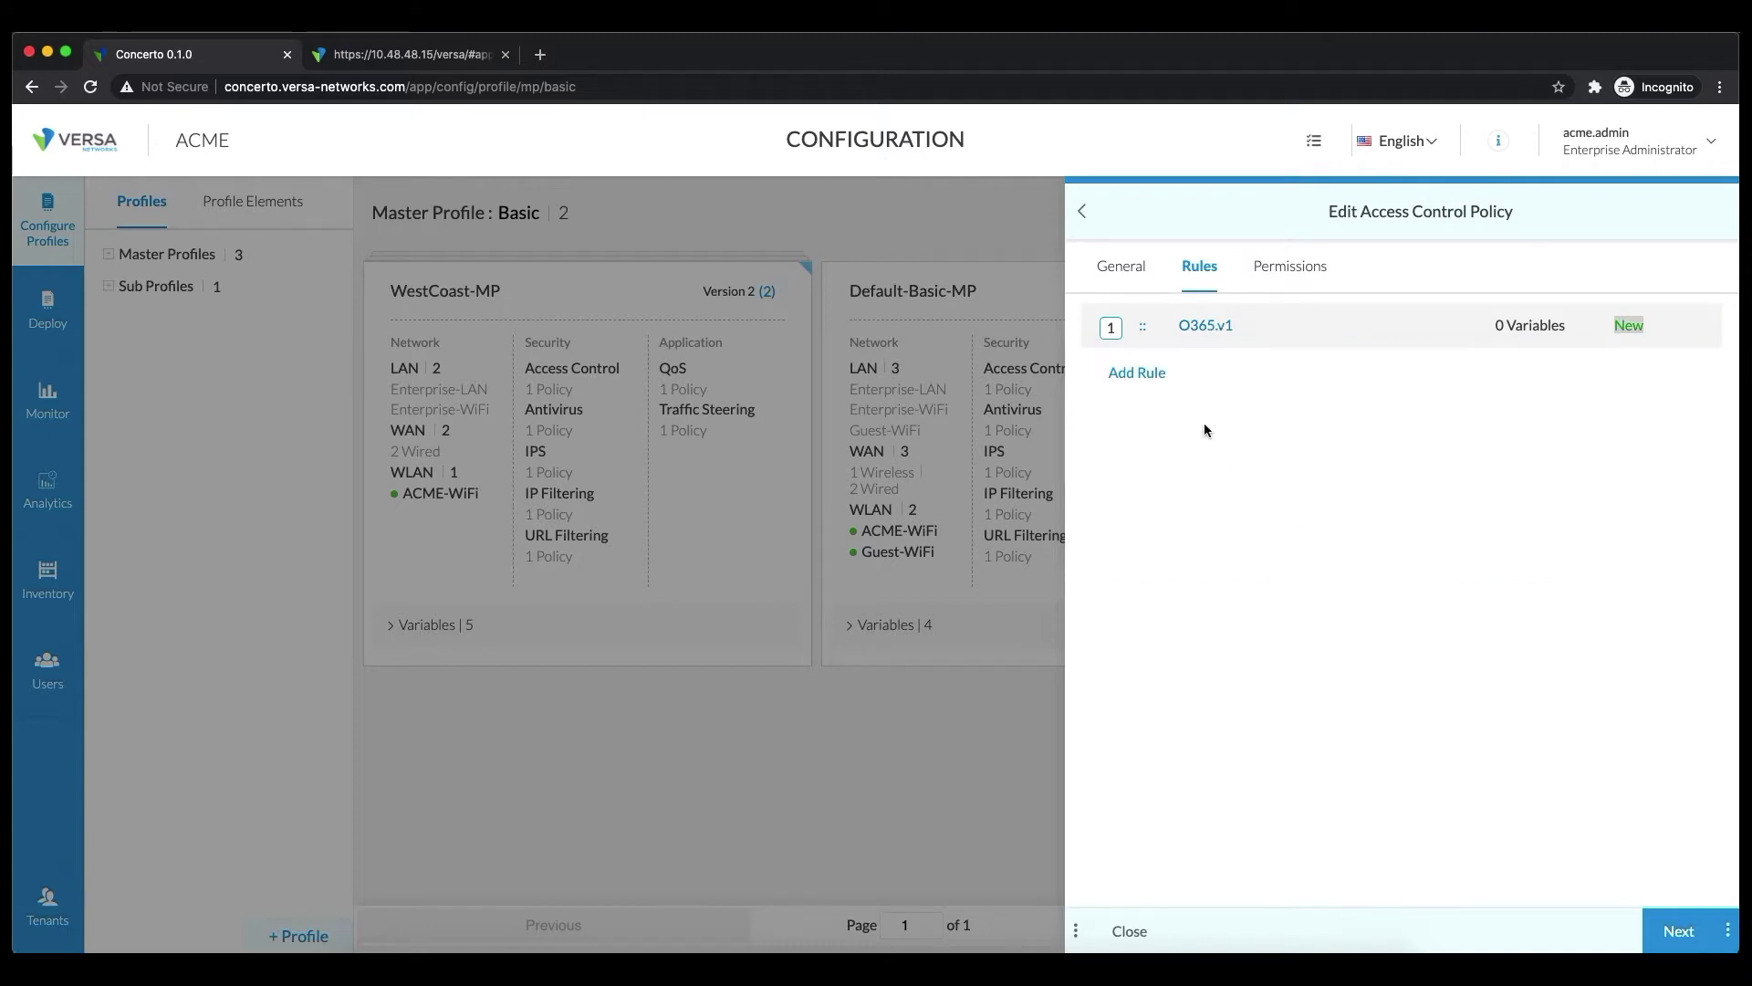
click(1151, 374)
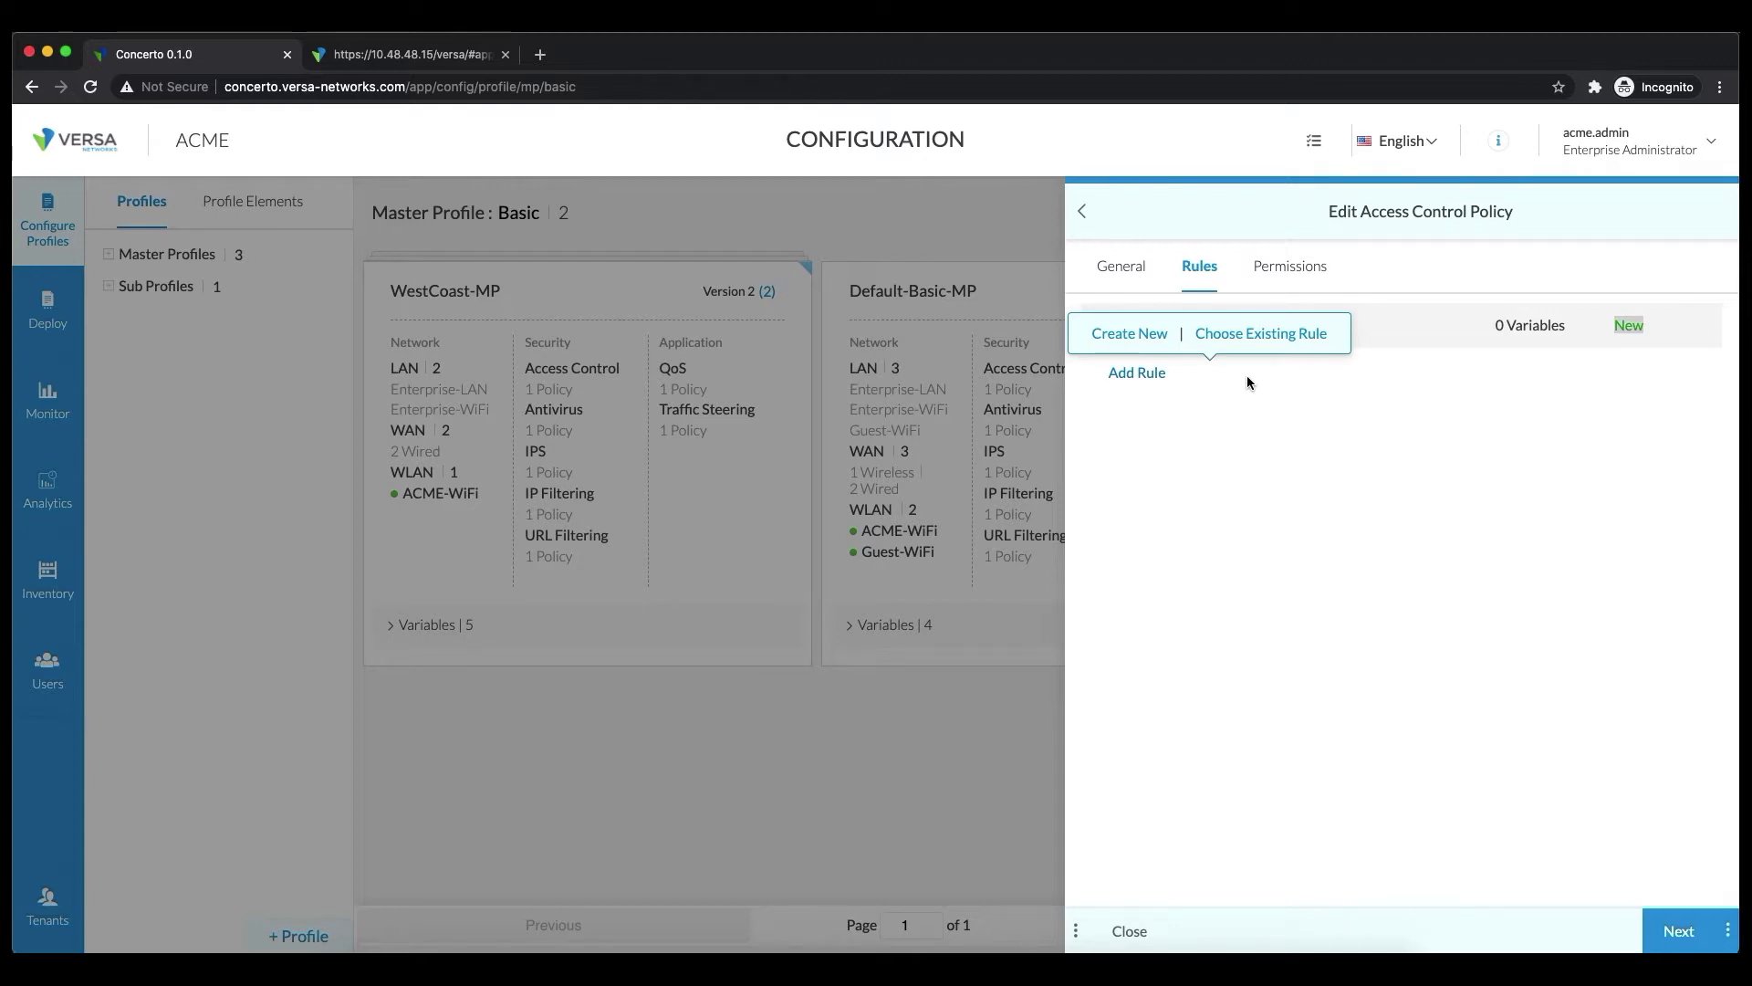
click(1132, 338)
Name the second rule WebEmail and add a URL Category criterion for web_based_email
click(1194, 356)
text(Web)
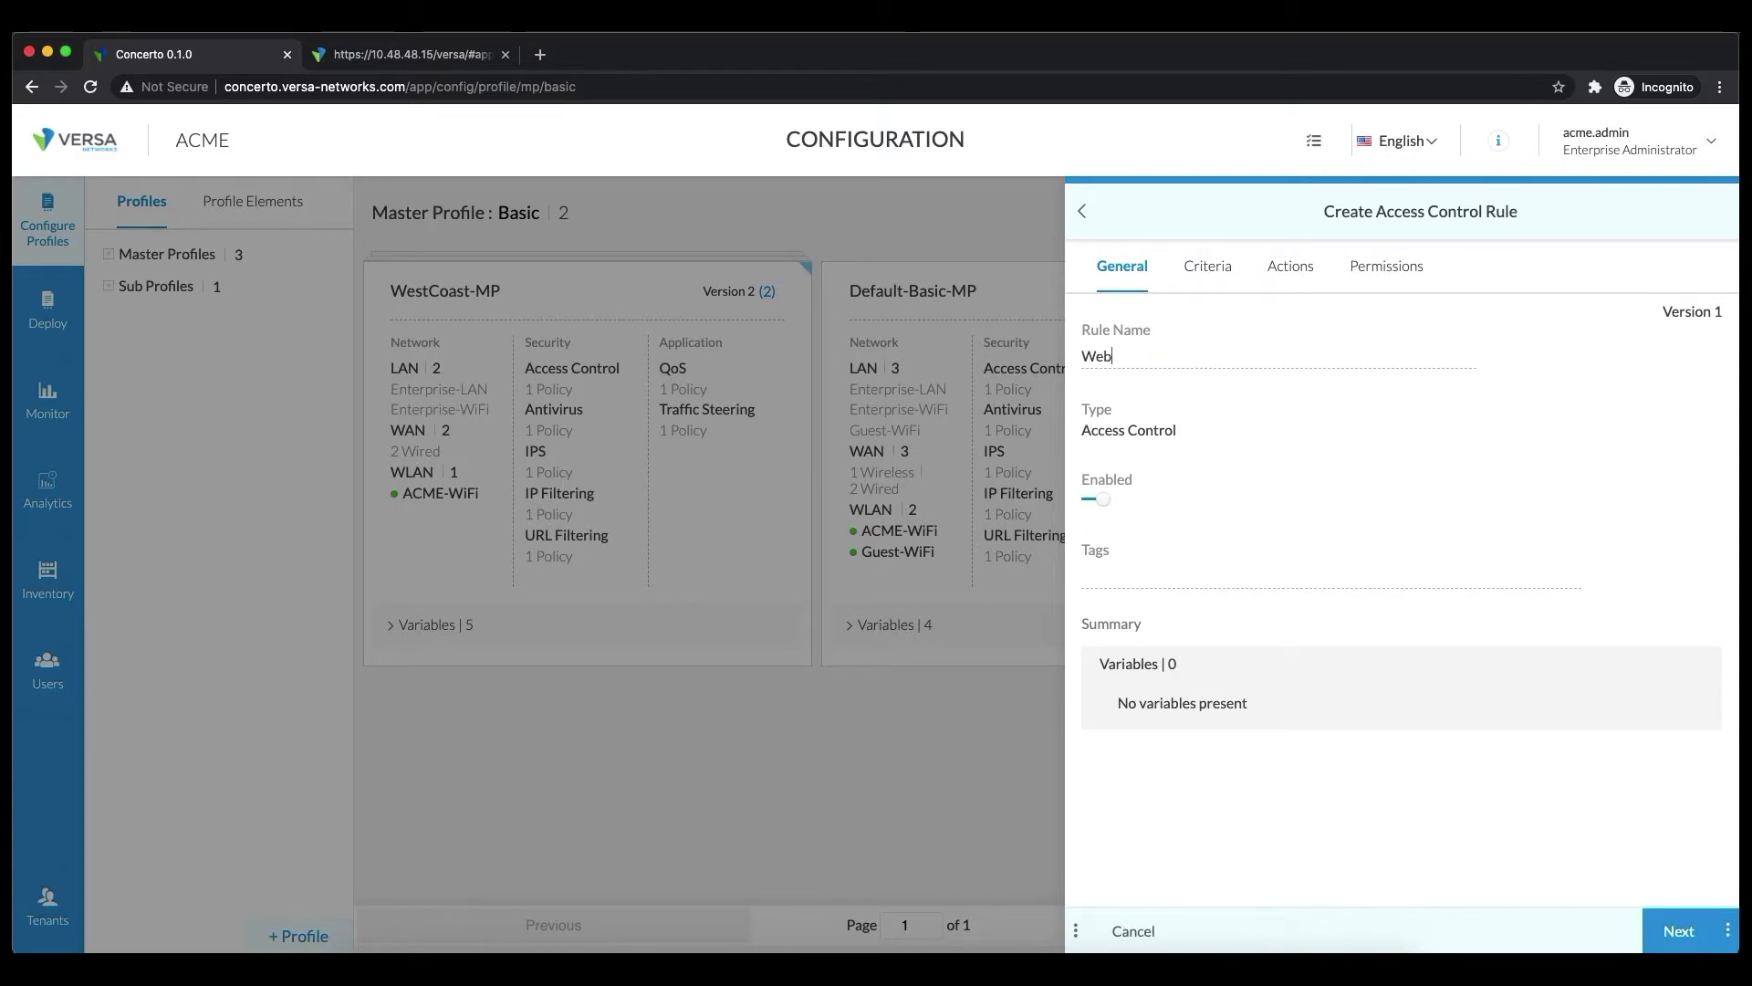
text(Email)
click(1195, 271)
click(1152, 364)
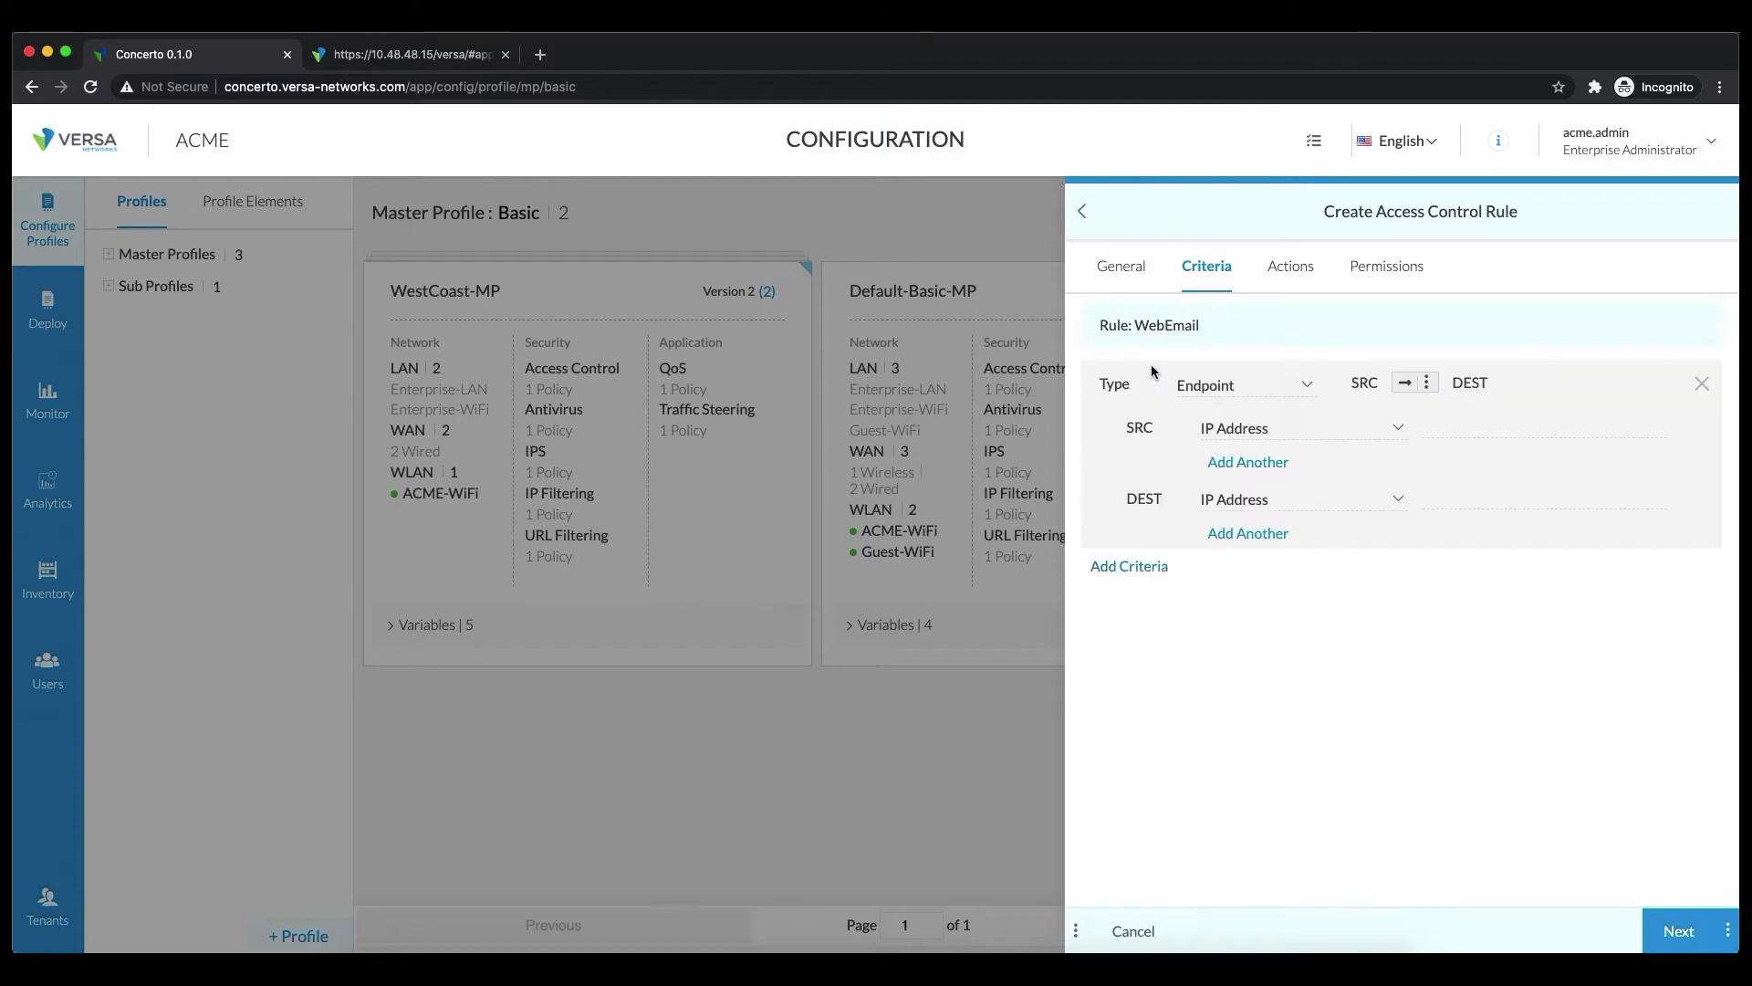
click(1259, 384)
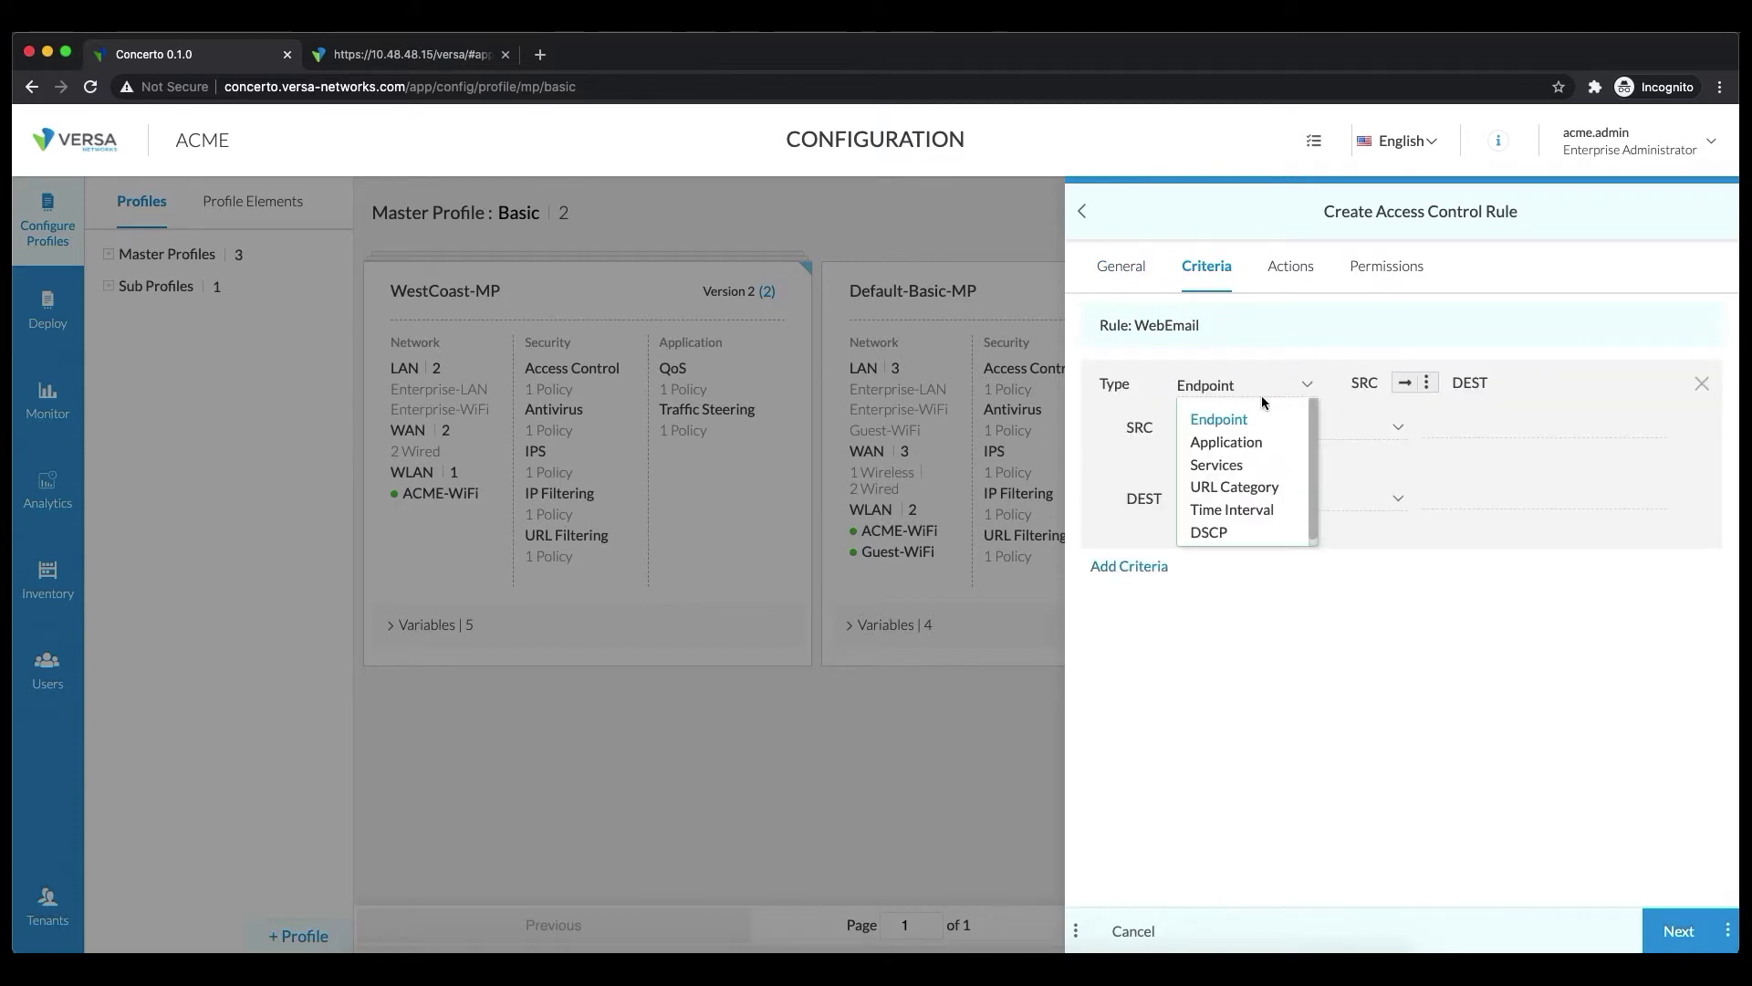
click(1256, 486)
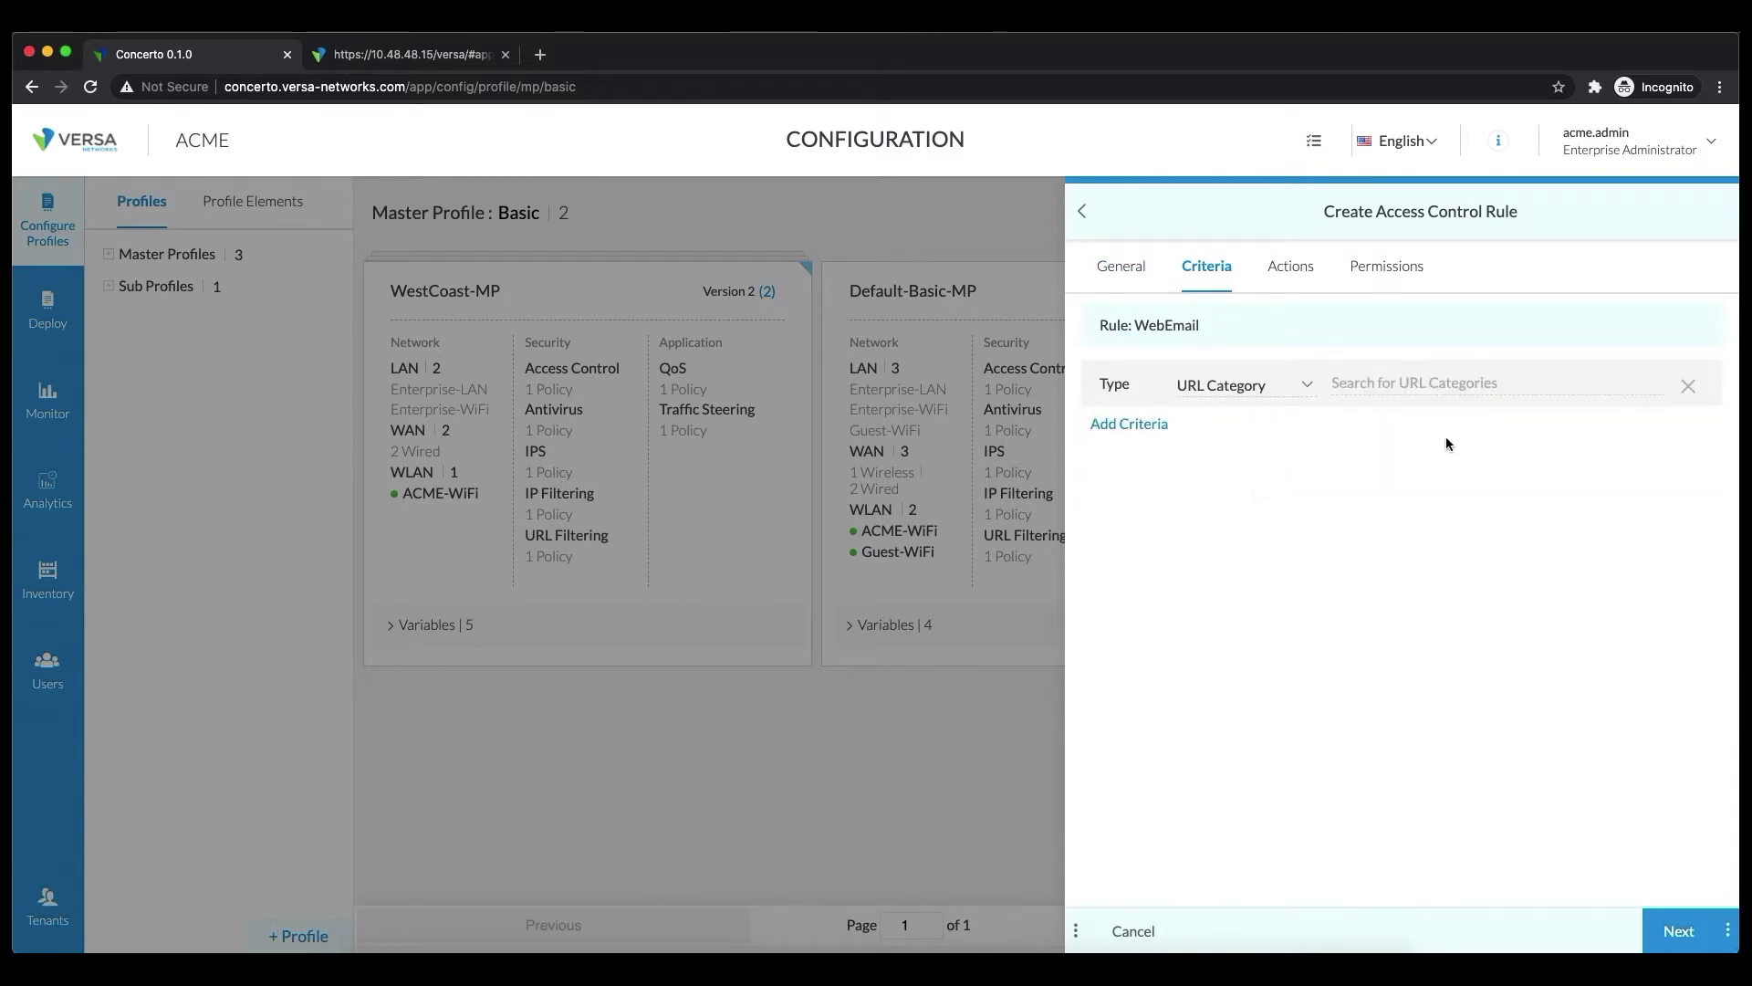
text(we)
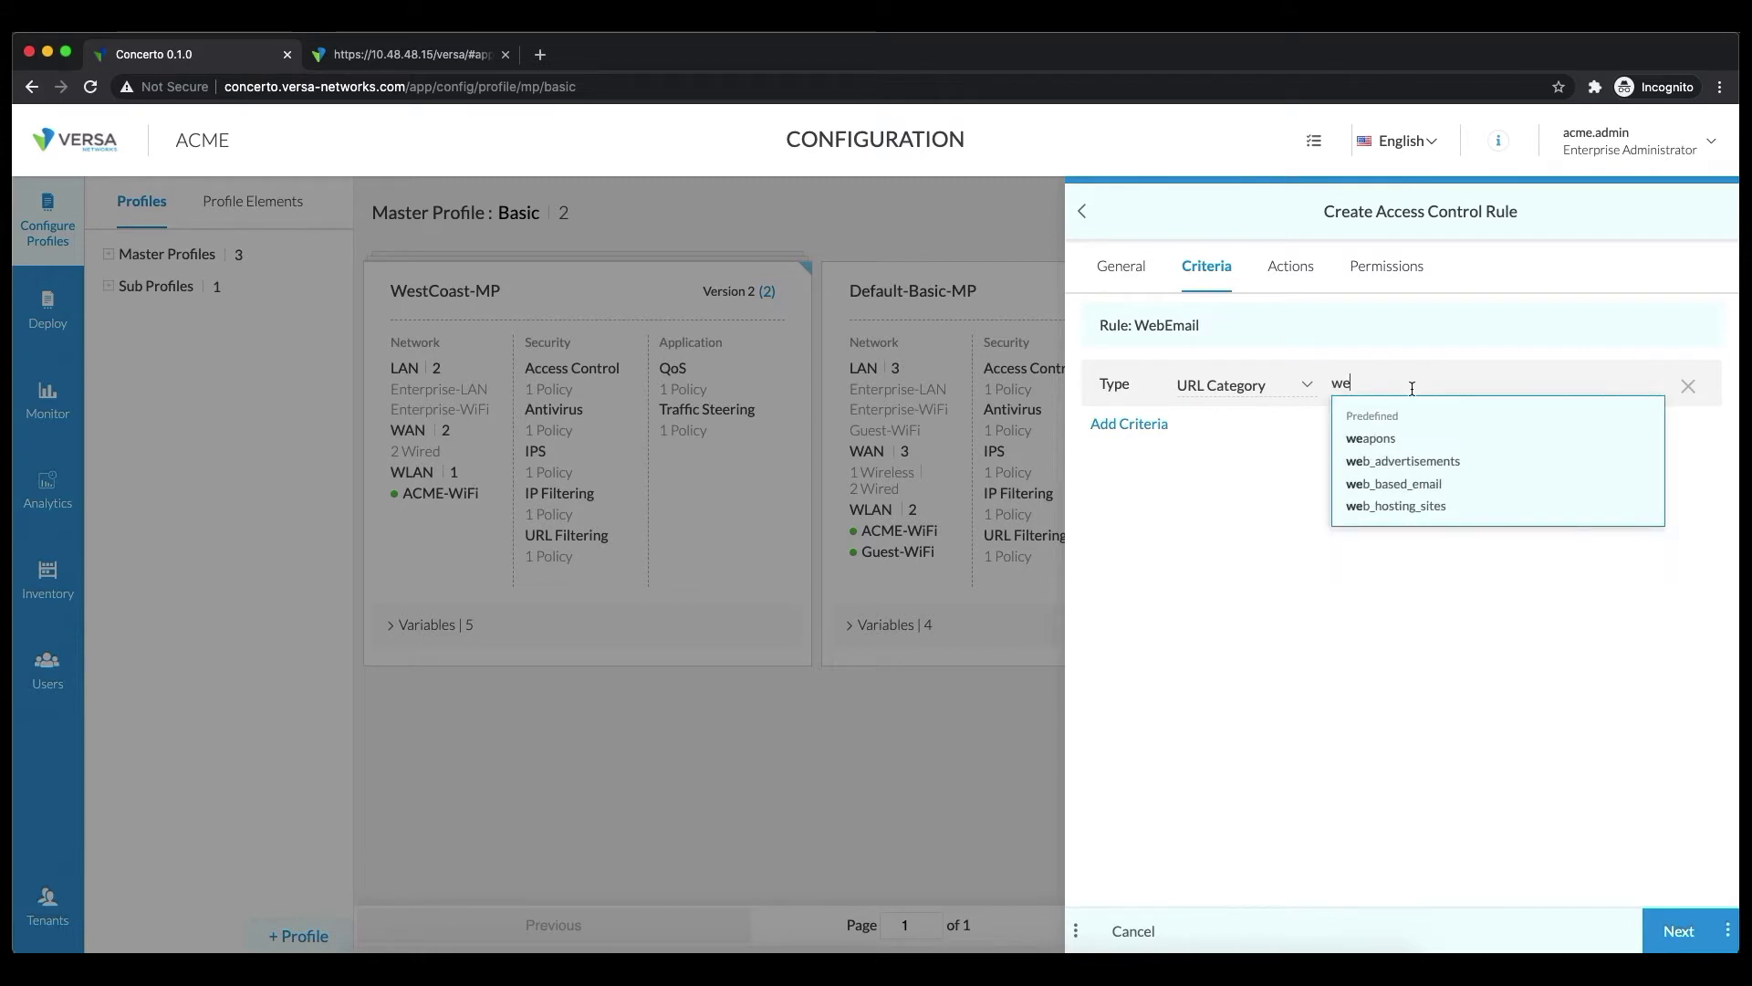
click(1404, 486)
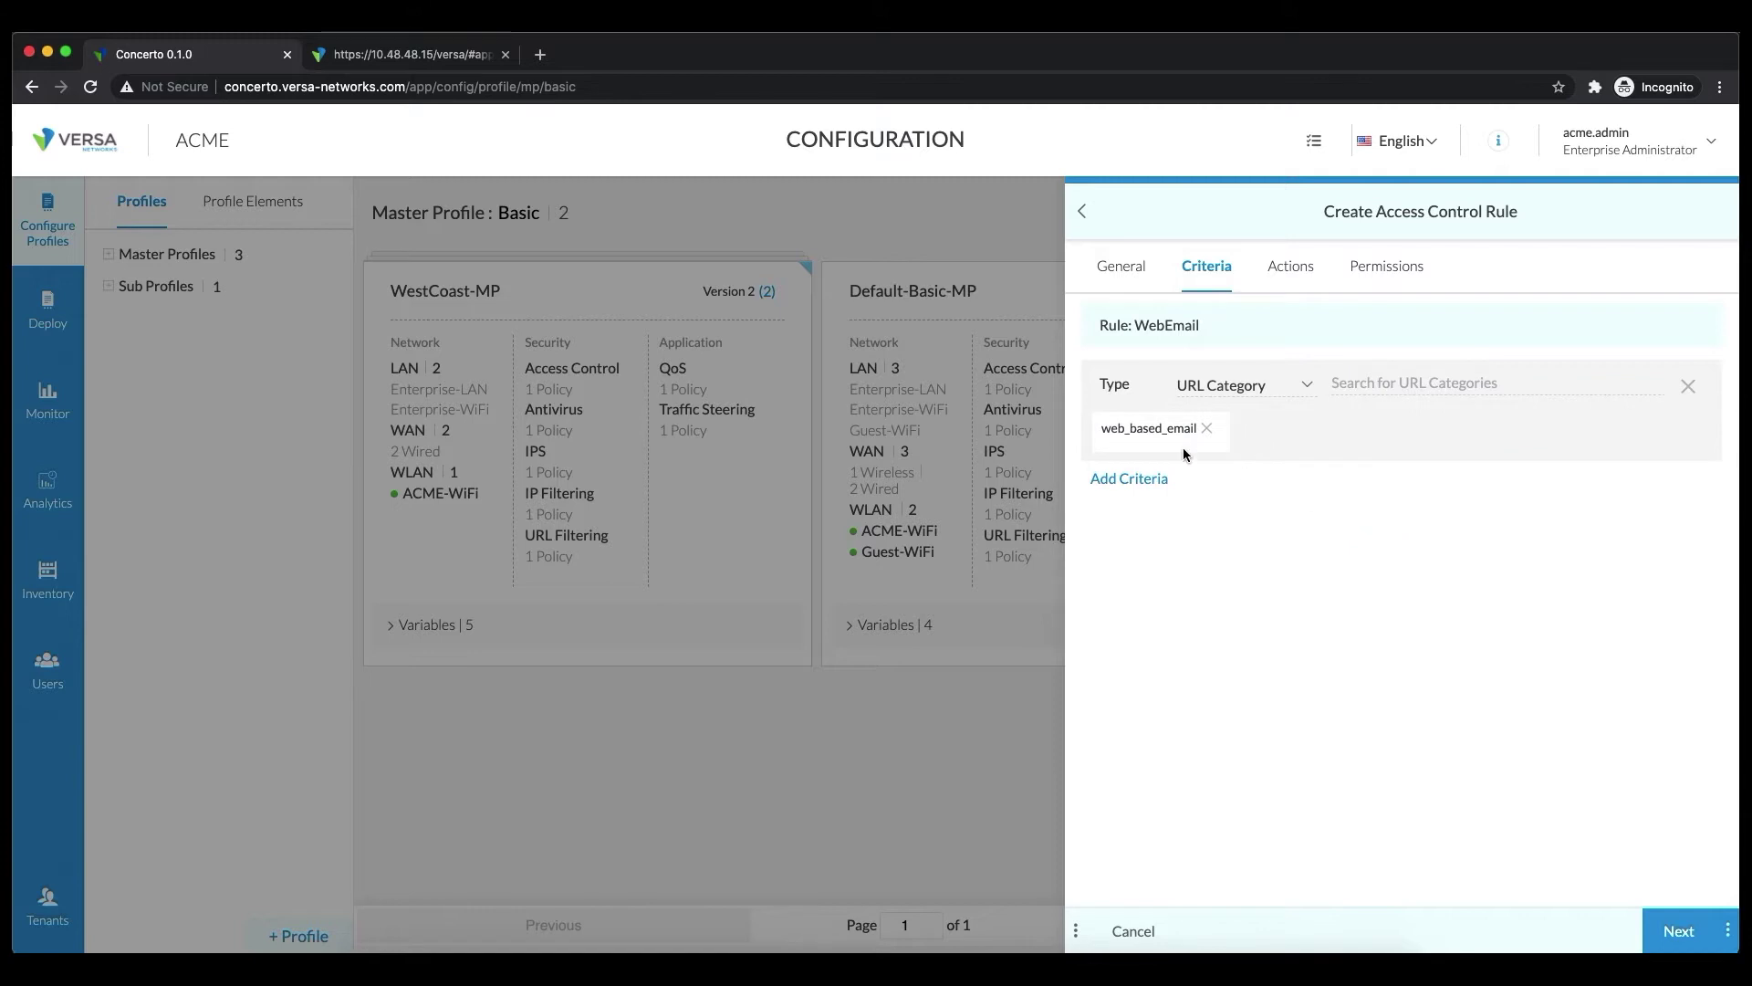
click(1291, 265)
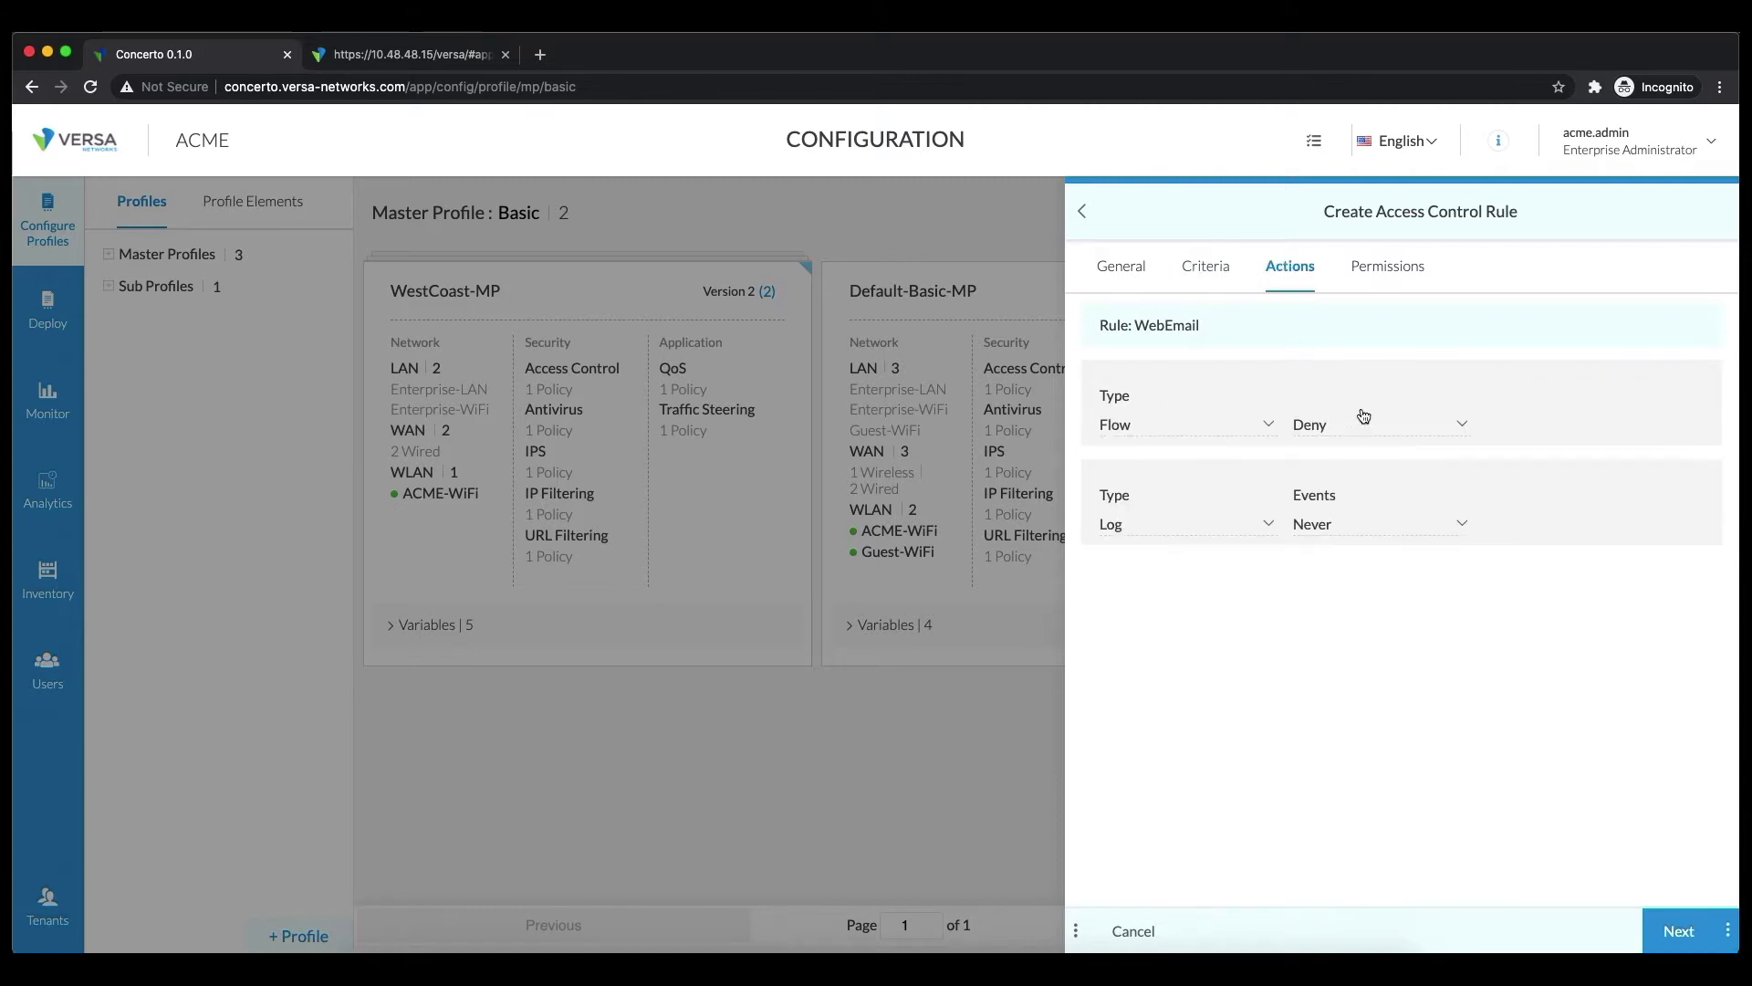
Set WebEmail's Flow action to Chain with Antivirus as the policy type
click(1342, 427)
click(1328, 527)
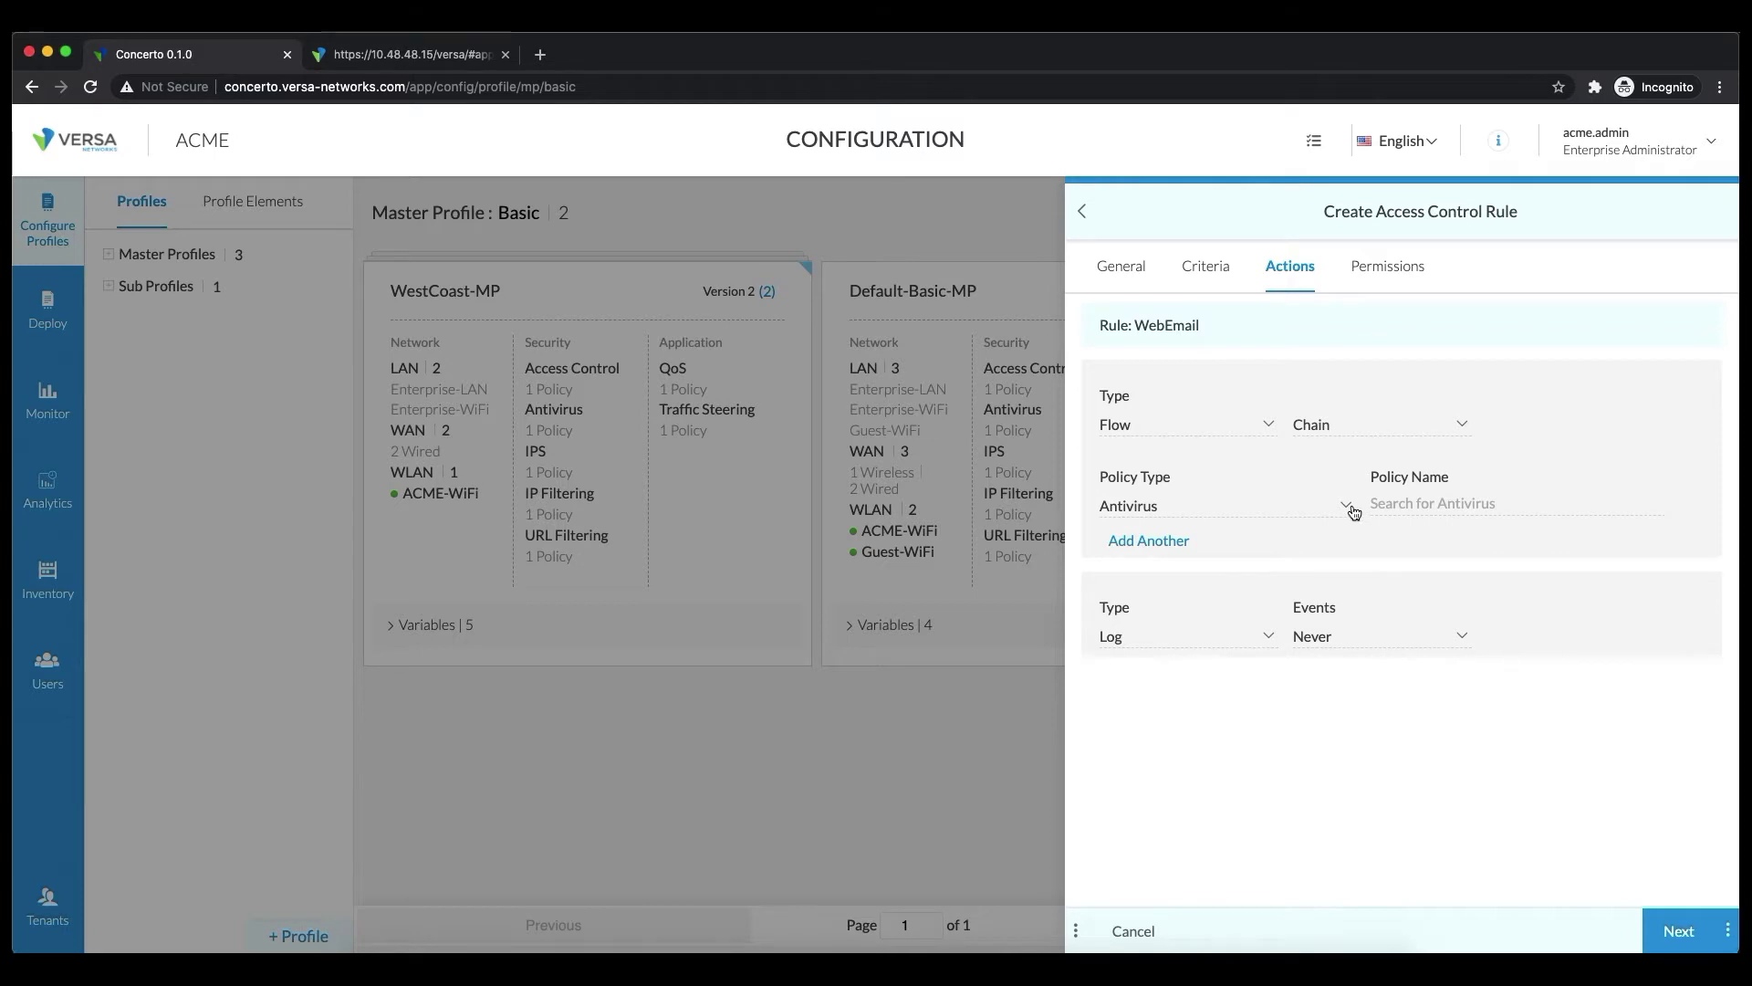
click(1320, 507)
click(1320, 508)
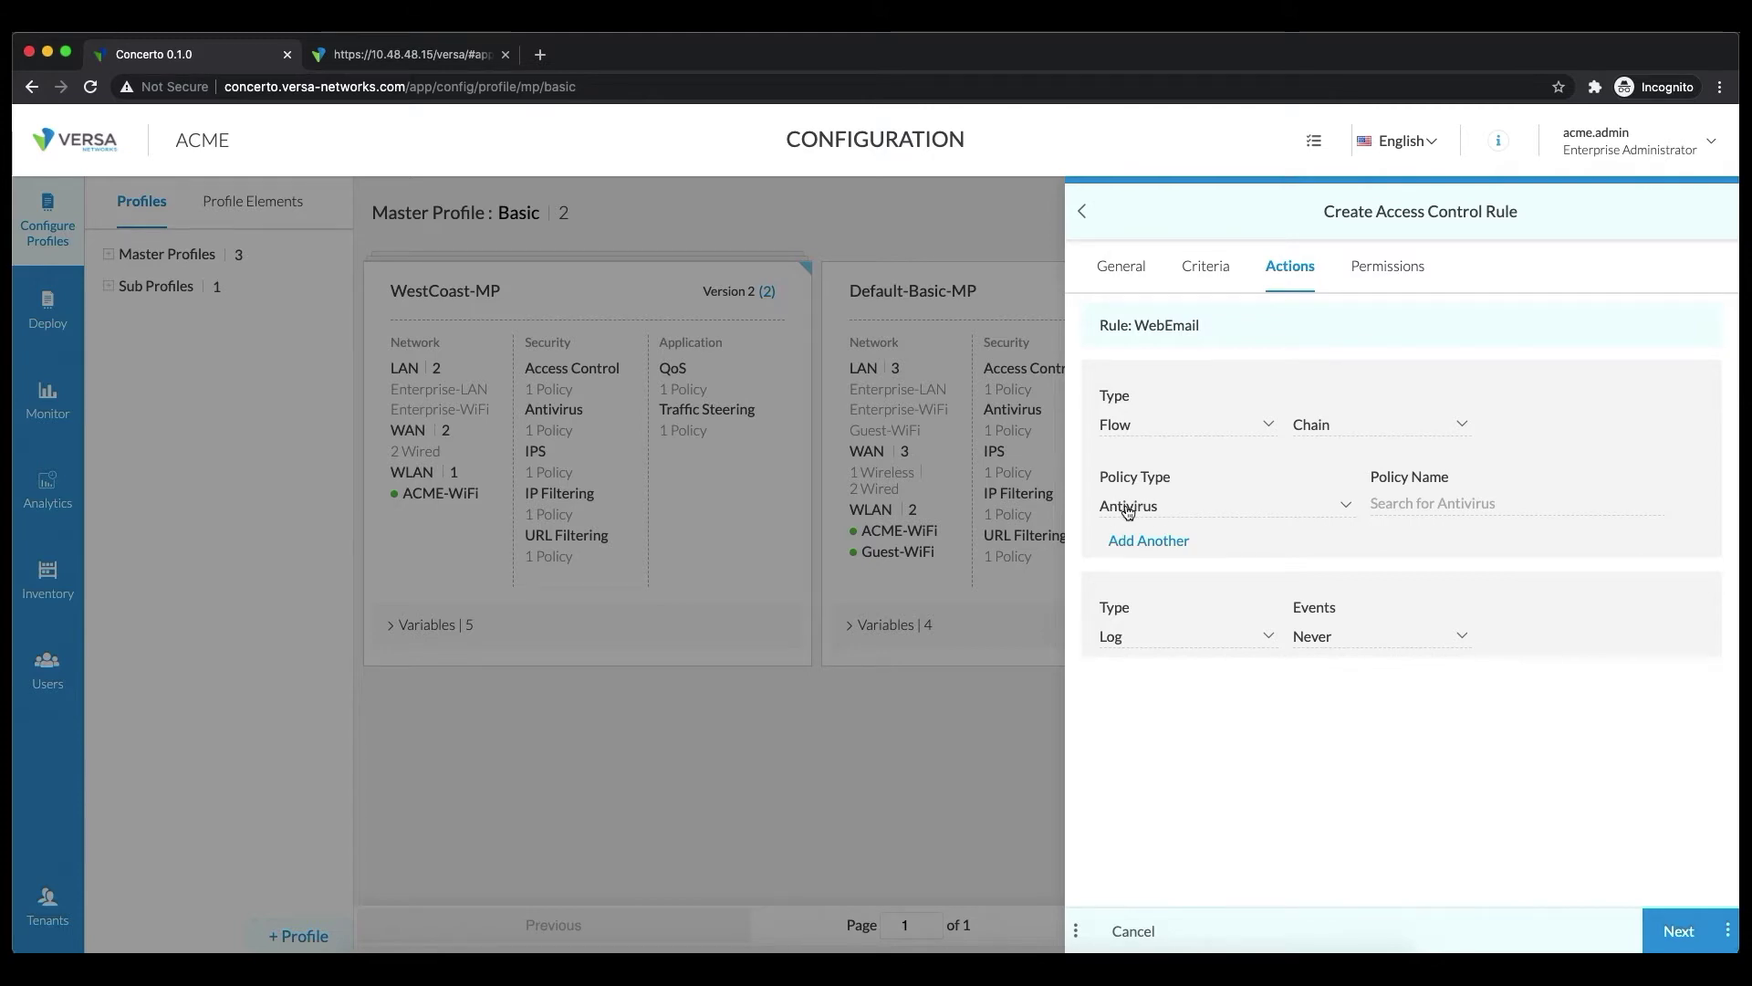
click(1427, 505)
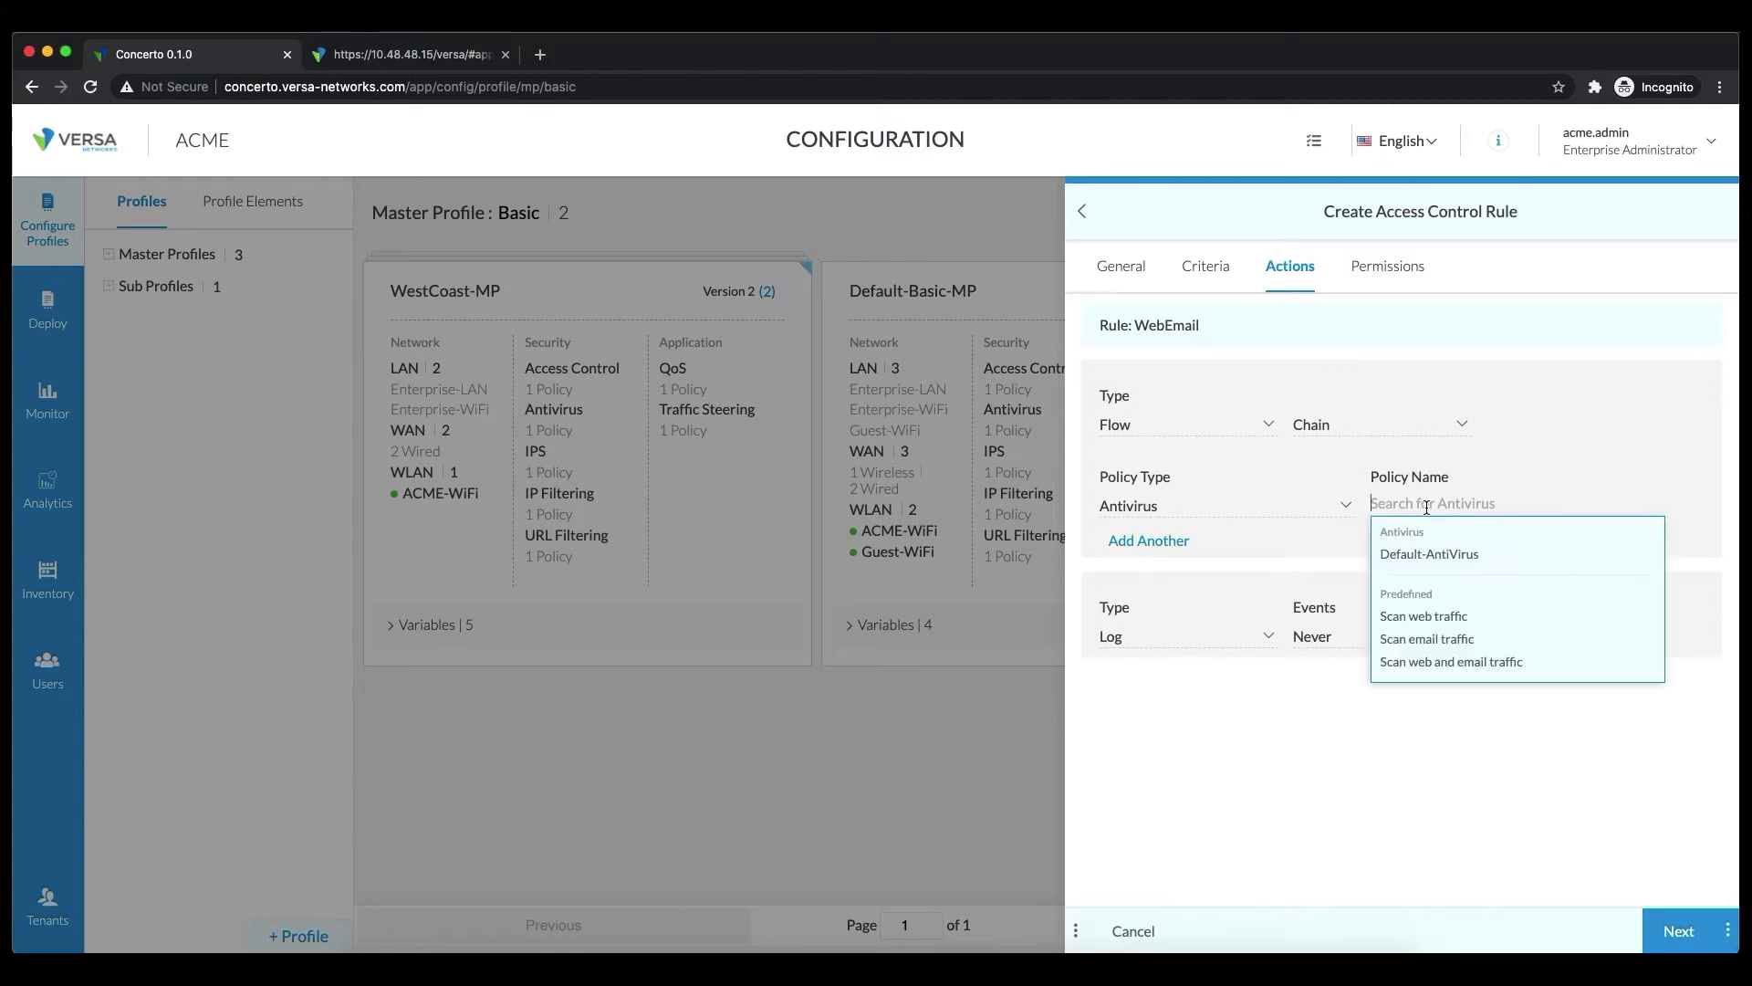
click(1419, 640)
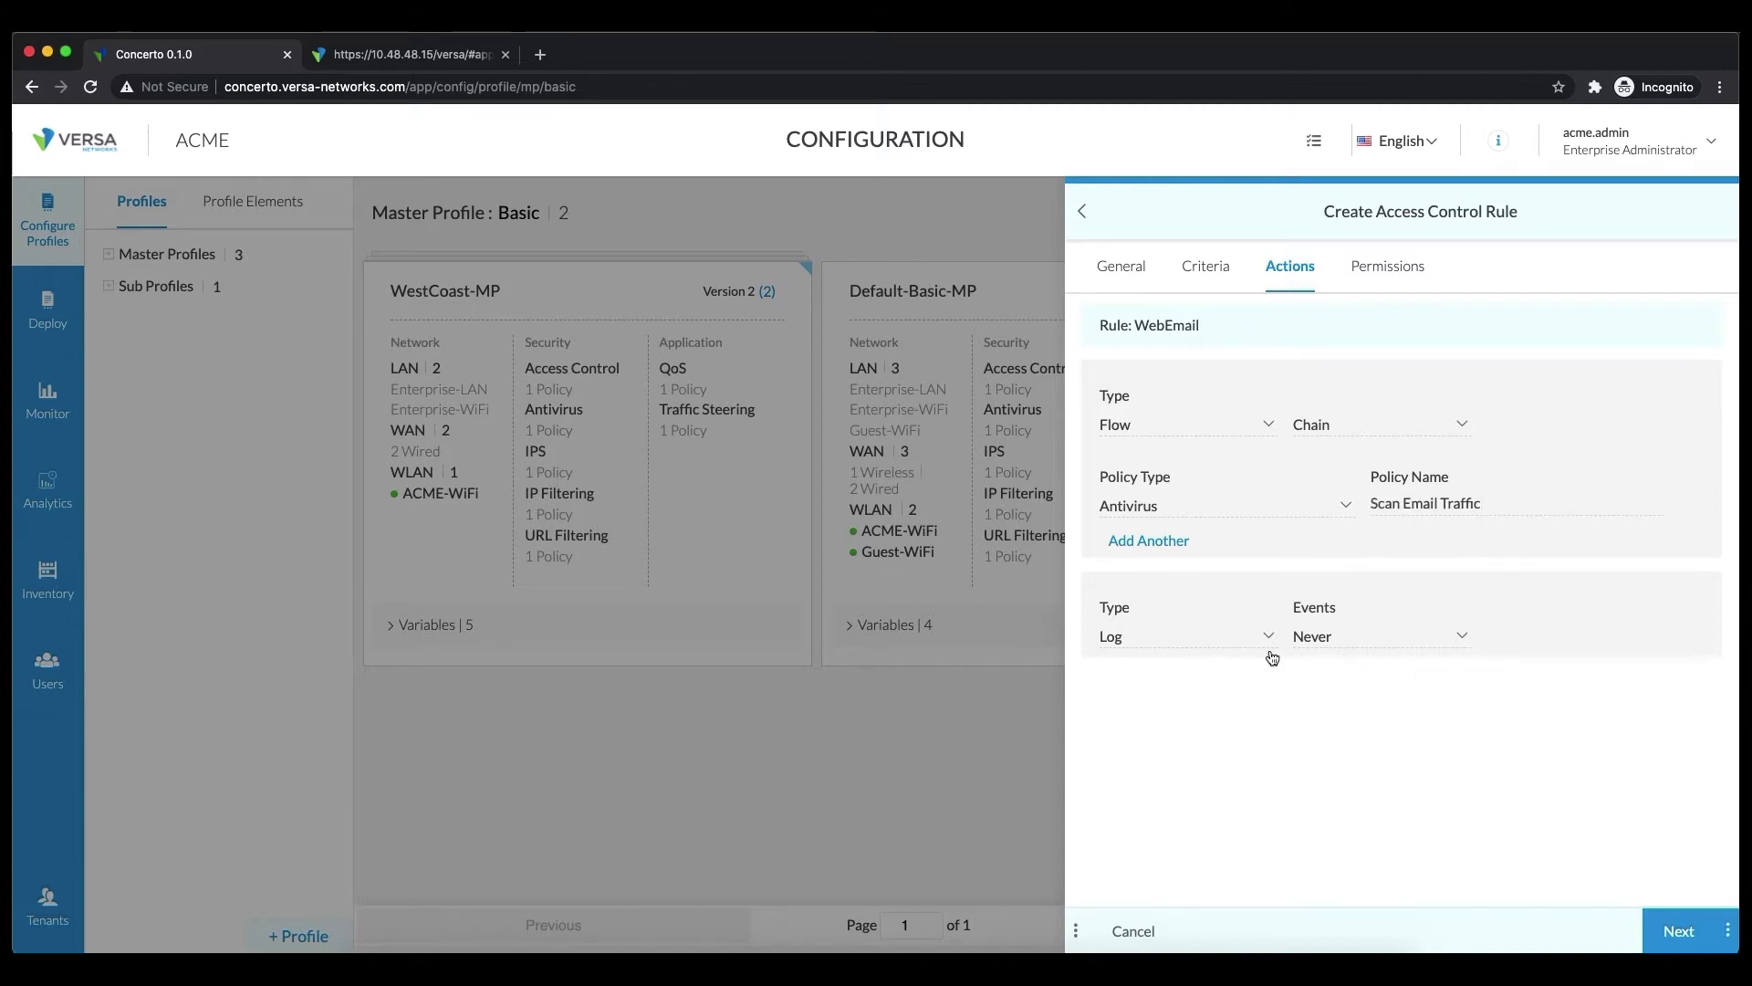
Change the chained Antivirus policy to 'Scan web and email traffic' and add another chained policy
click(1458, 497)
double_click(1524, 501)
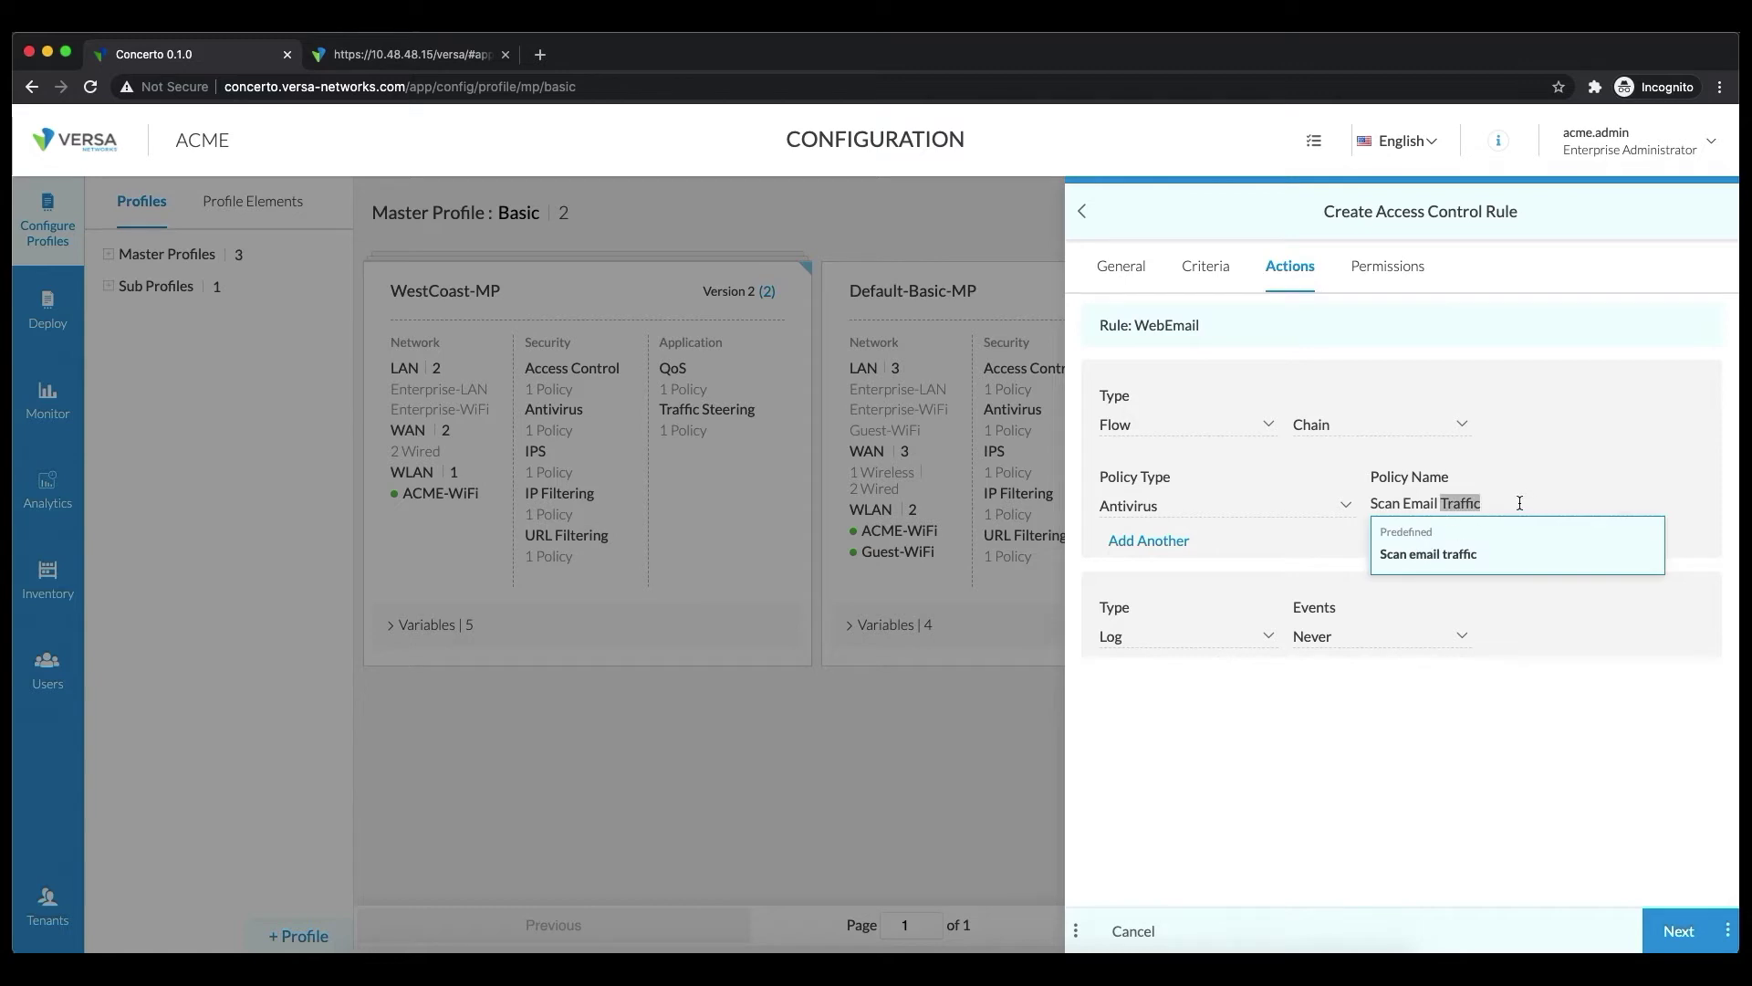
triple_click(1480, 498)
click(1451, 503)
triple_click(1458, 501)
text(we)
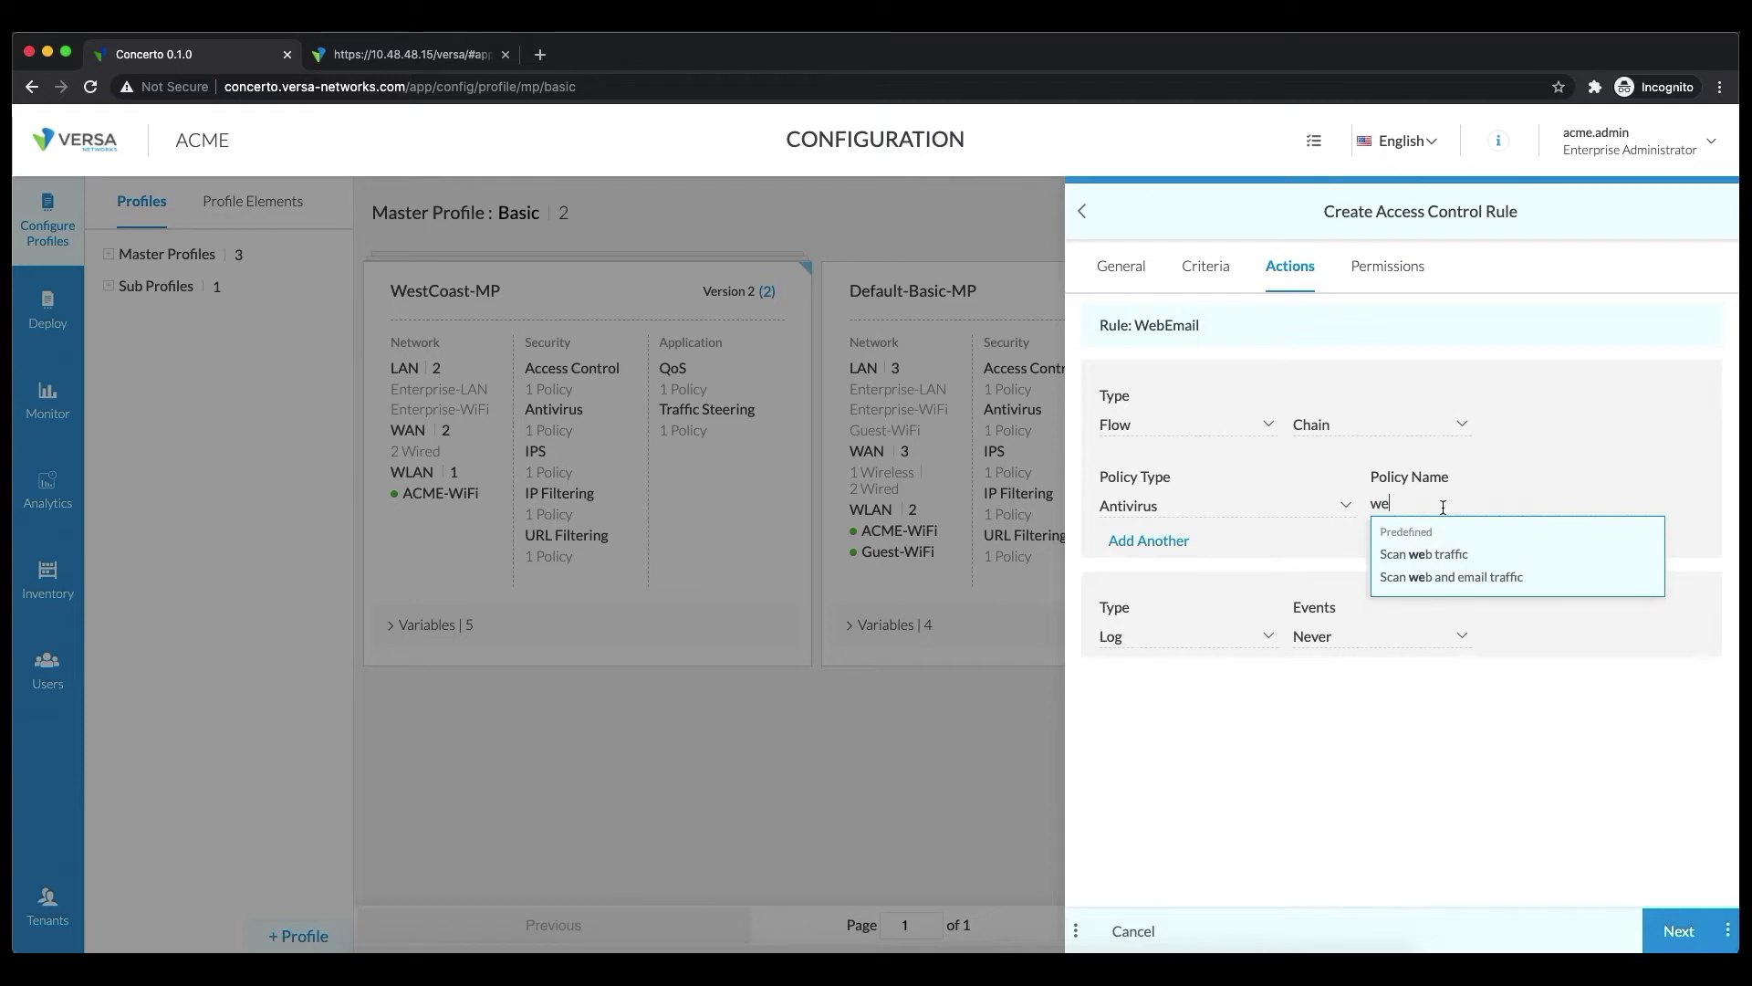
click(1446, 577)
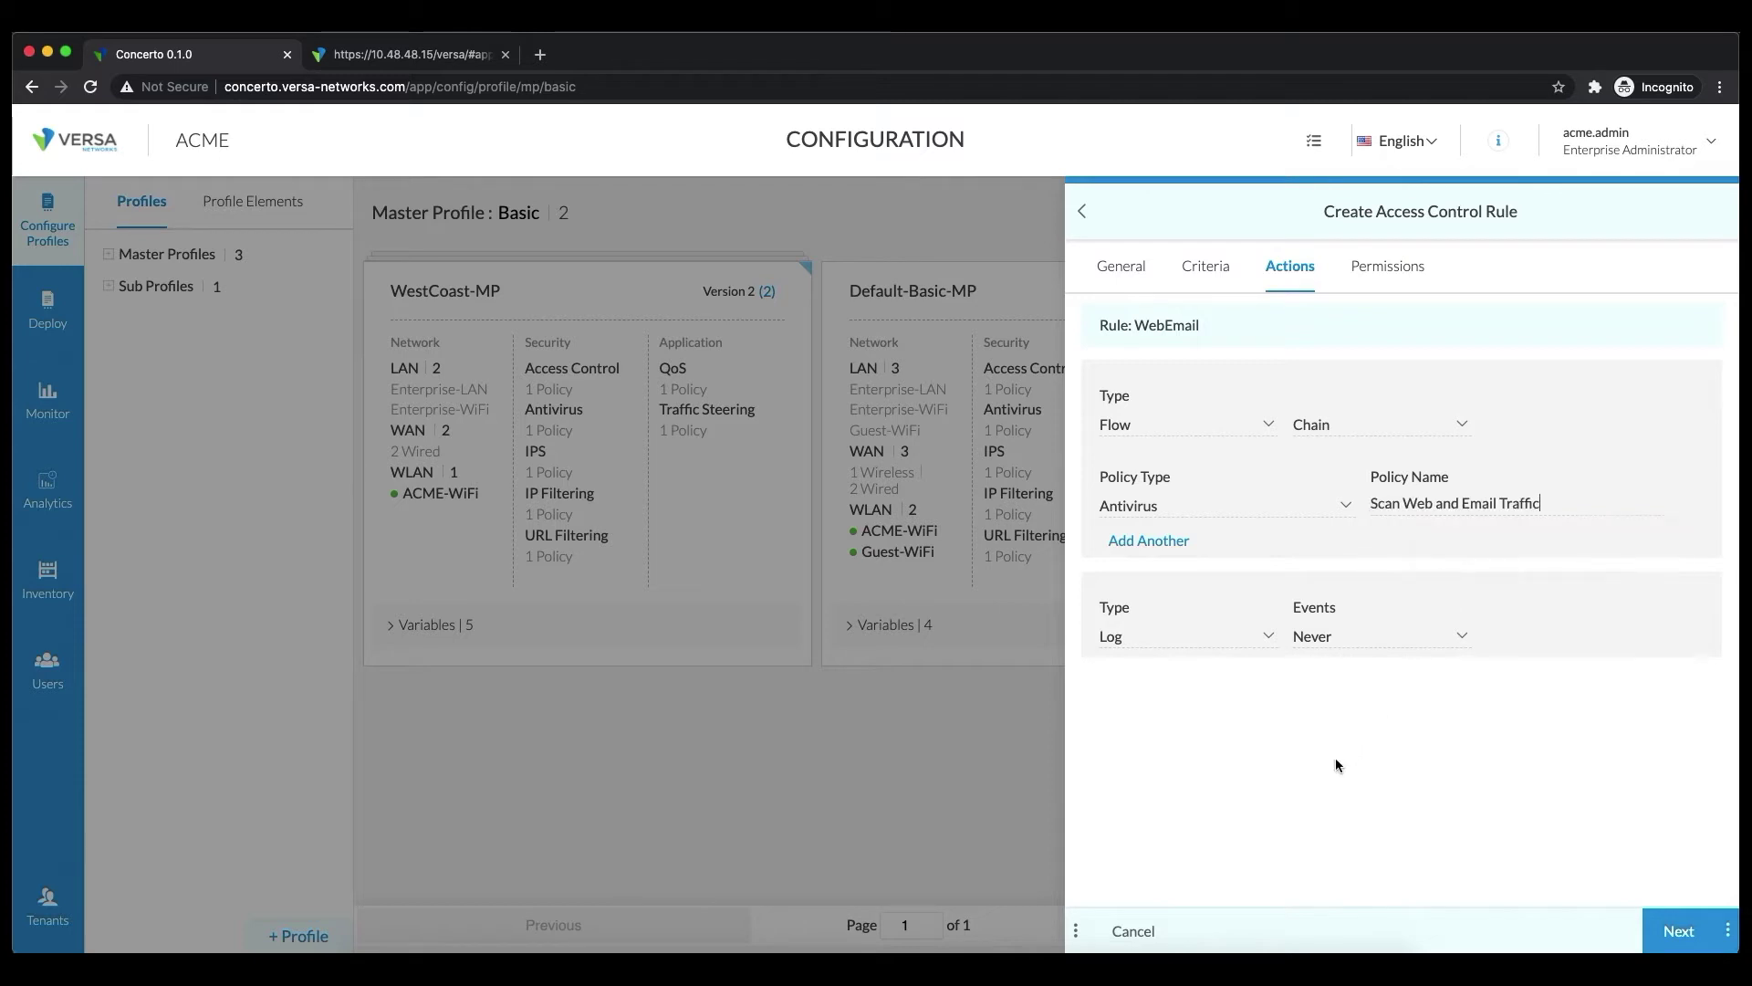
click(1142, 542)
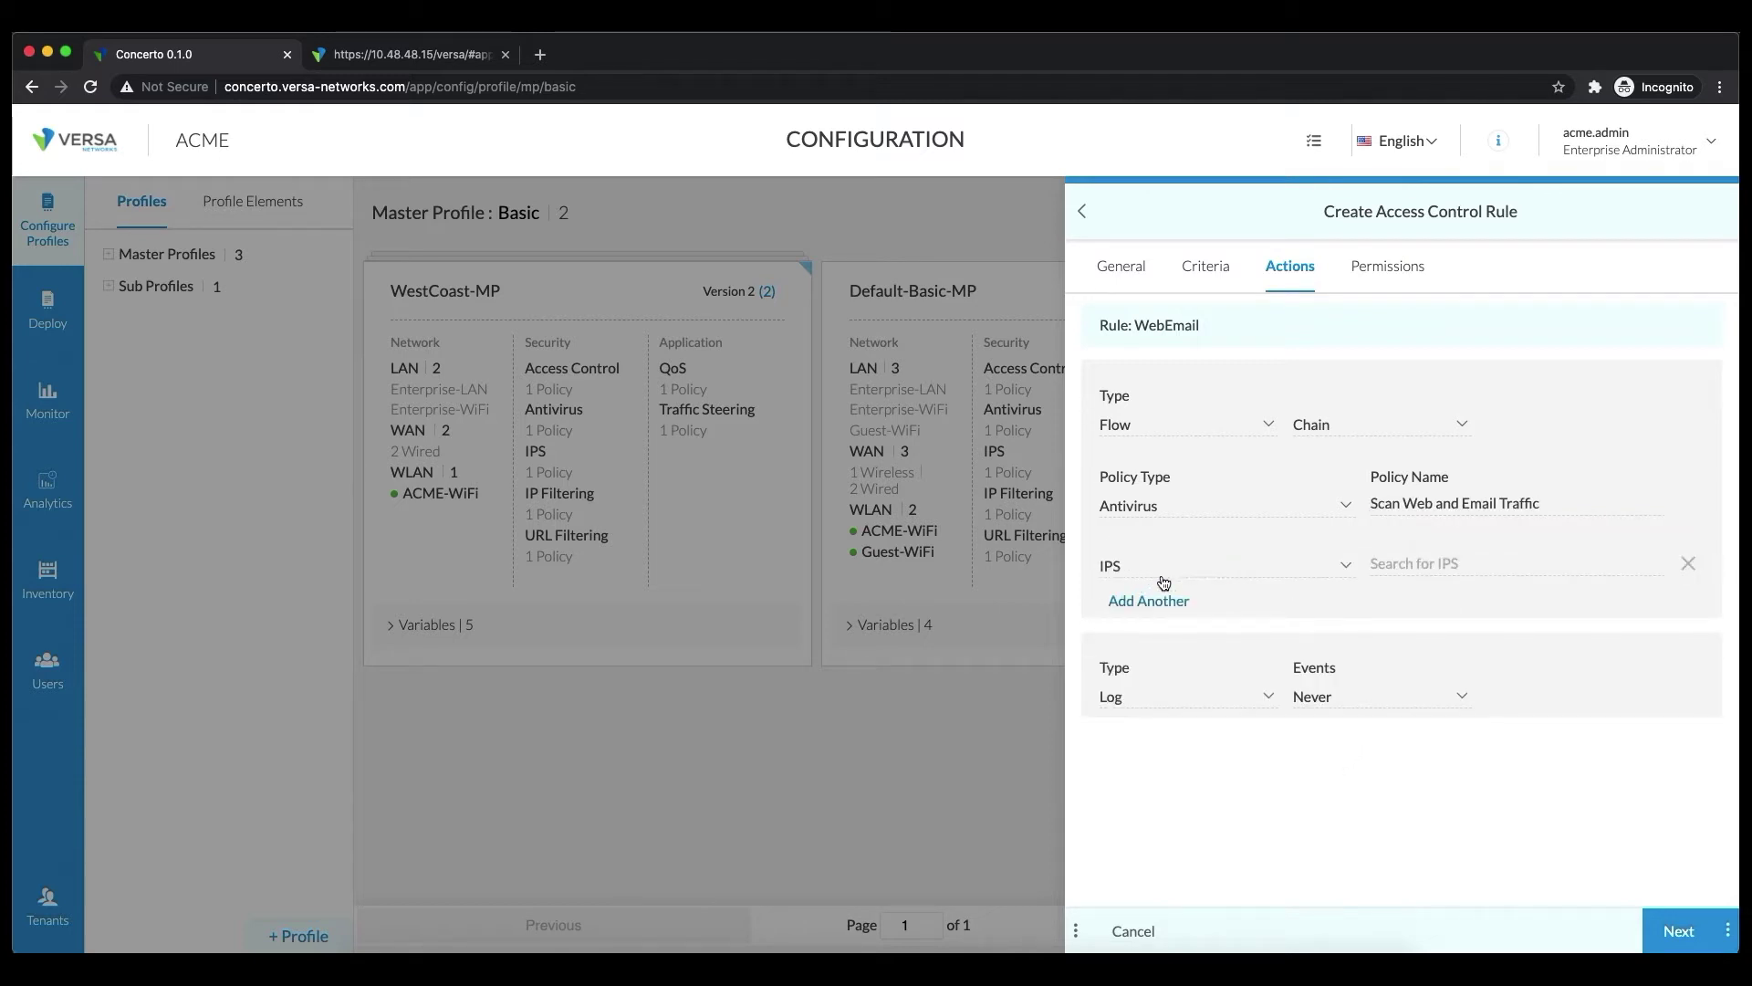
Chain the Versa Branch Profile IPS policy, set Log Events to Start, and save WebEmail
click(1412, 560)
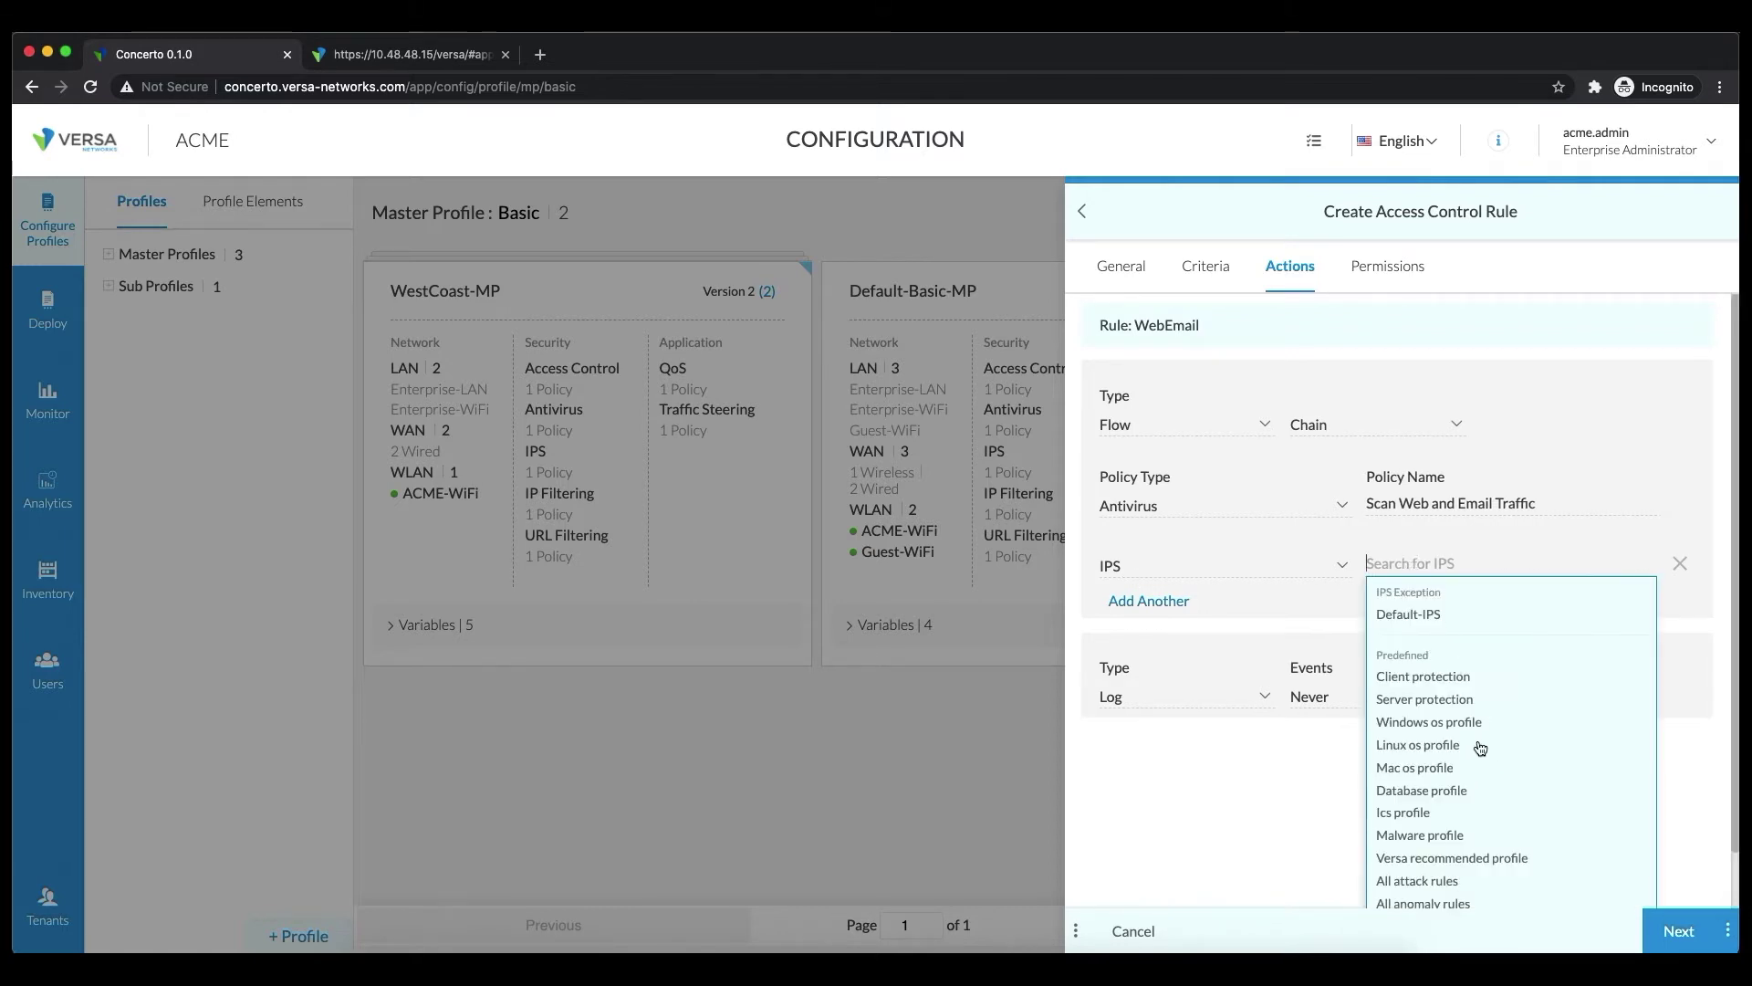
scroll(1496, 741, down, 2)
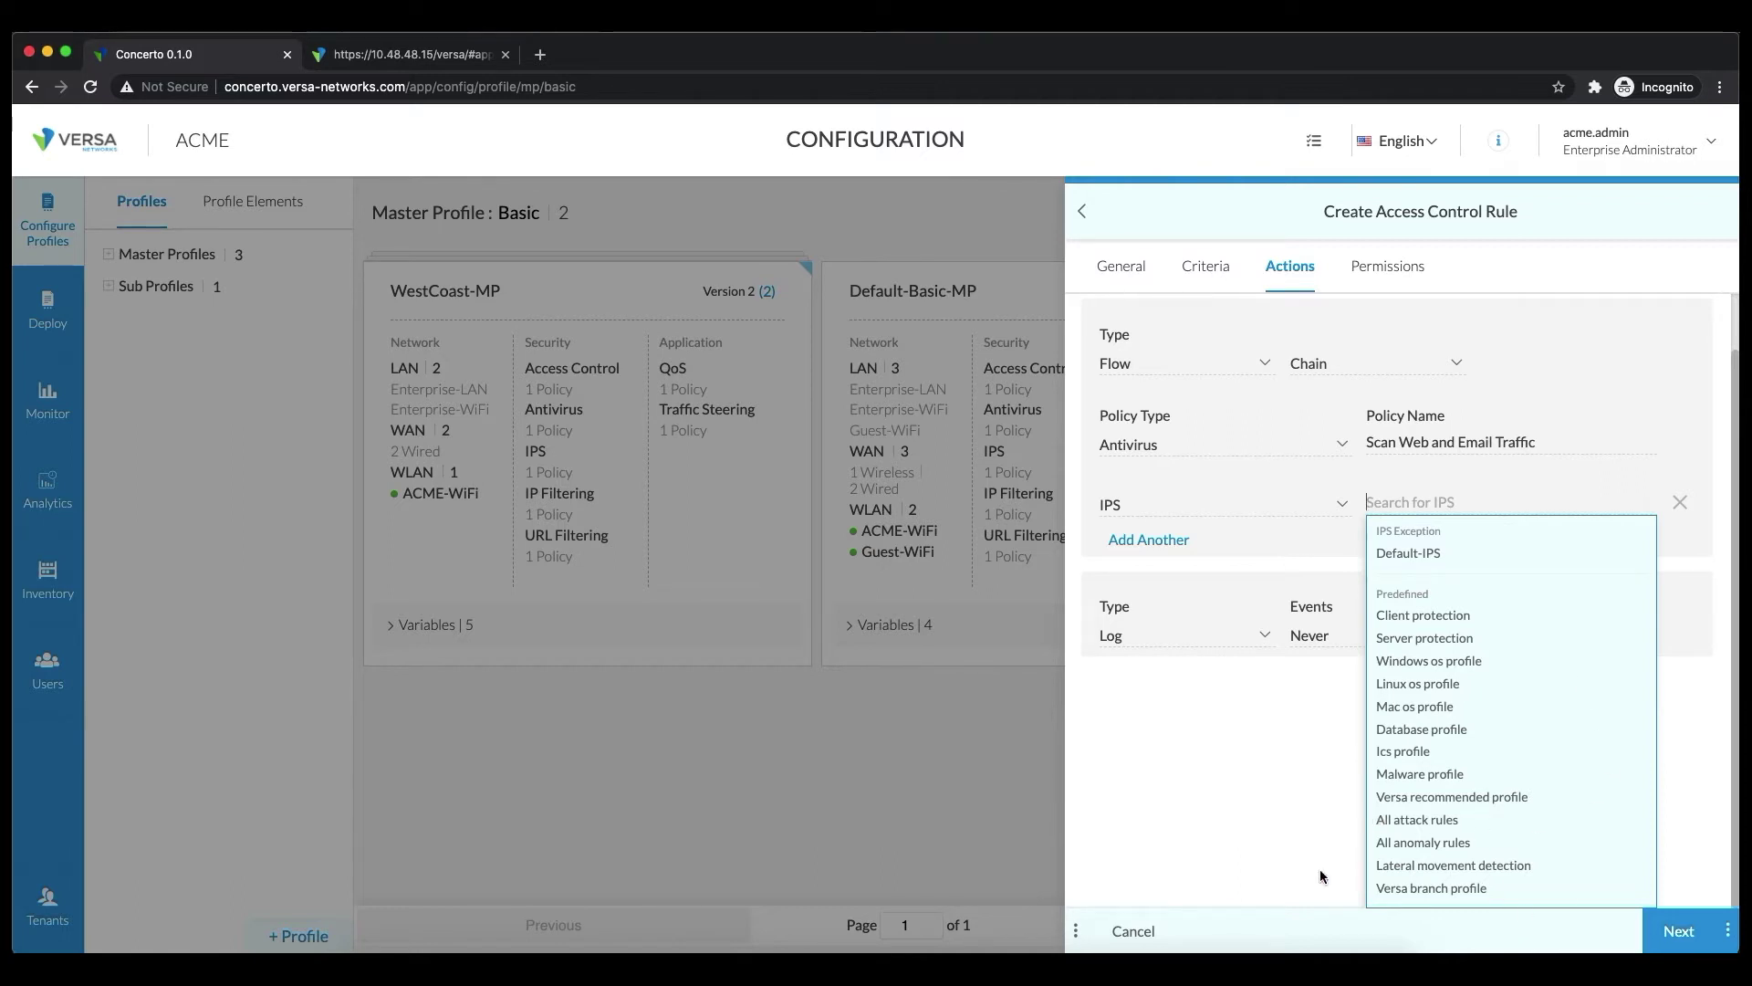
click(1427, 890)
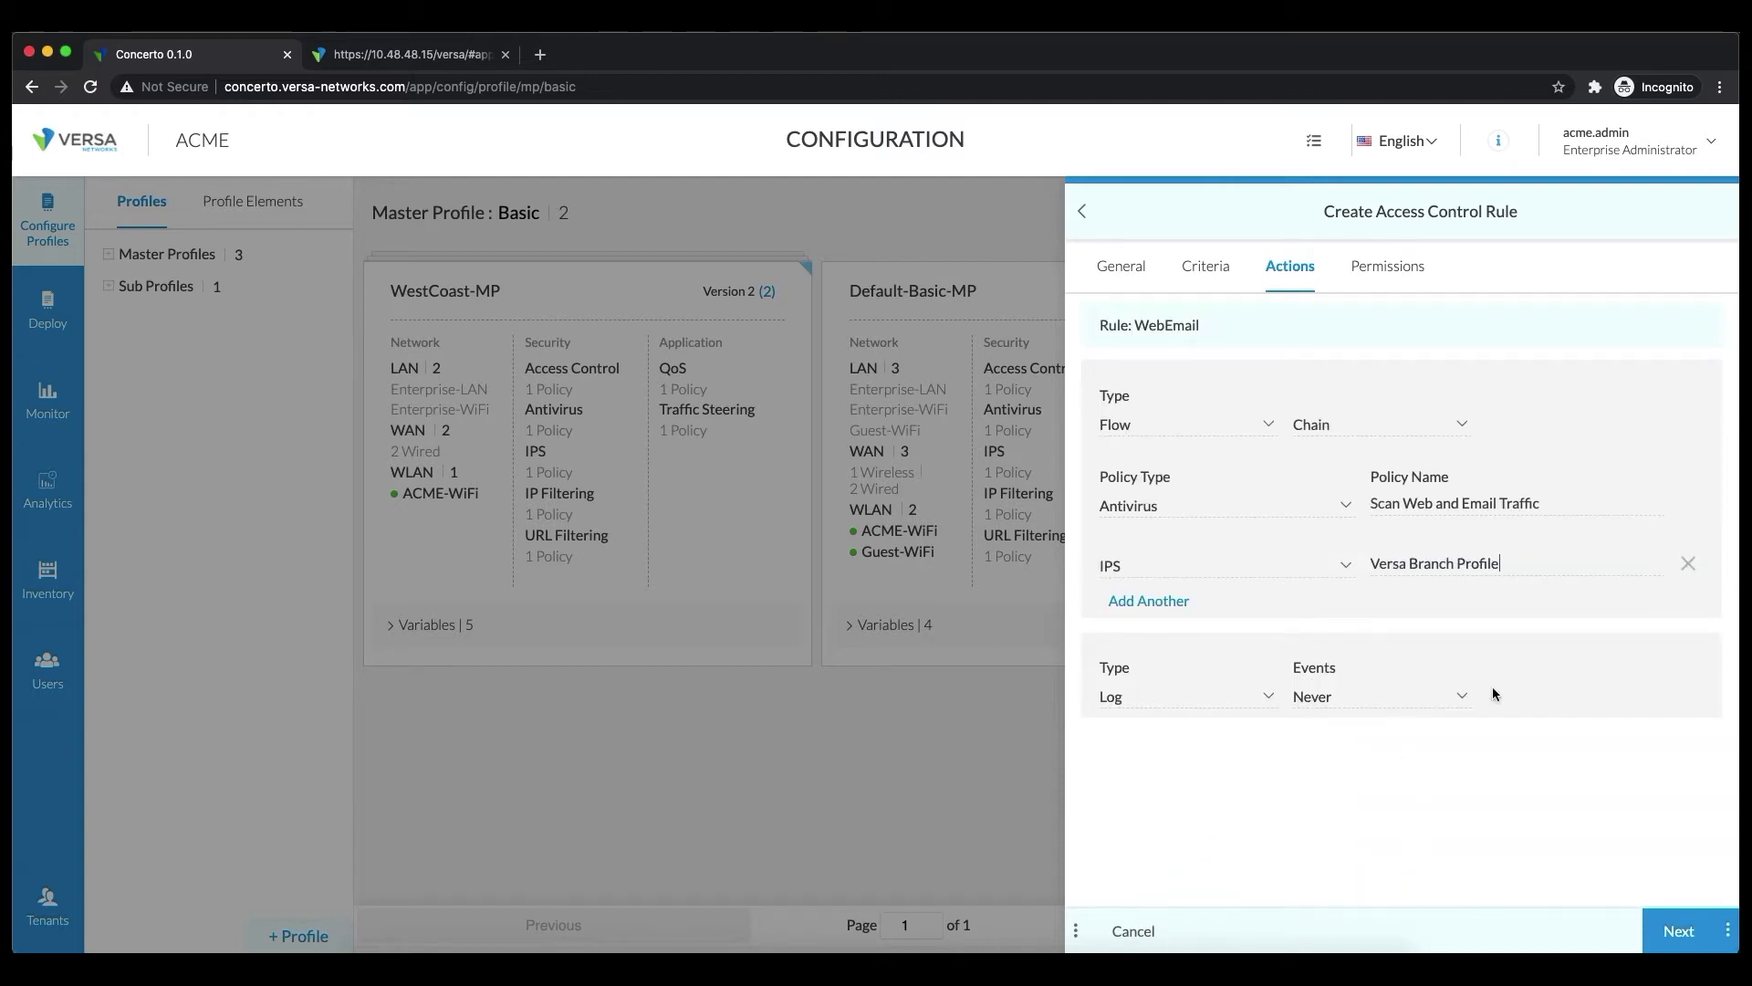
click(1348, 699)
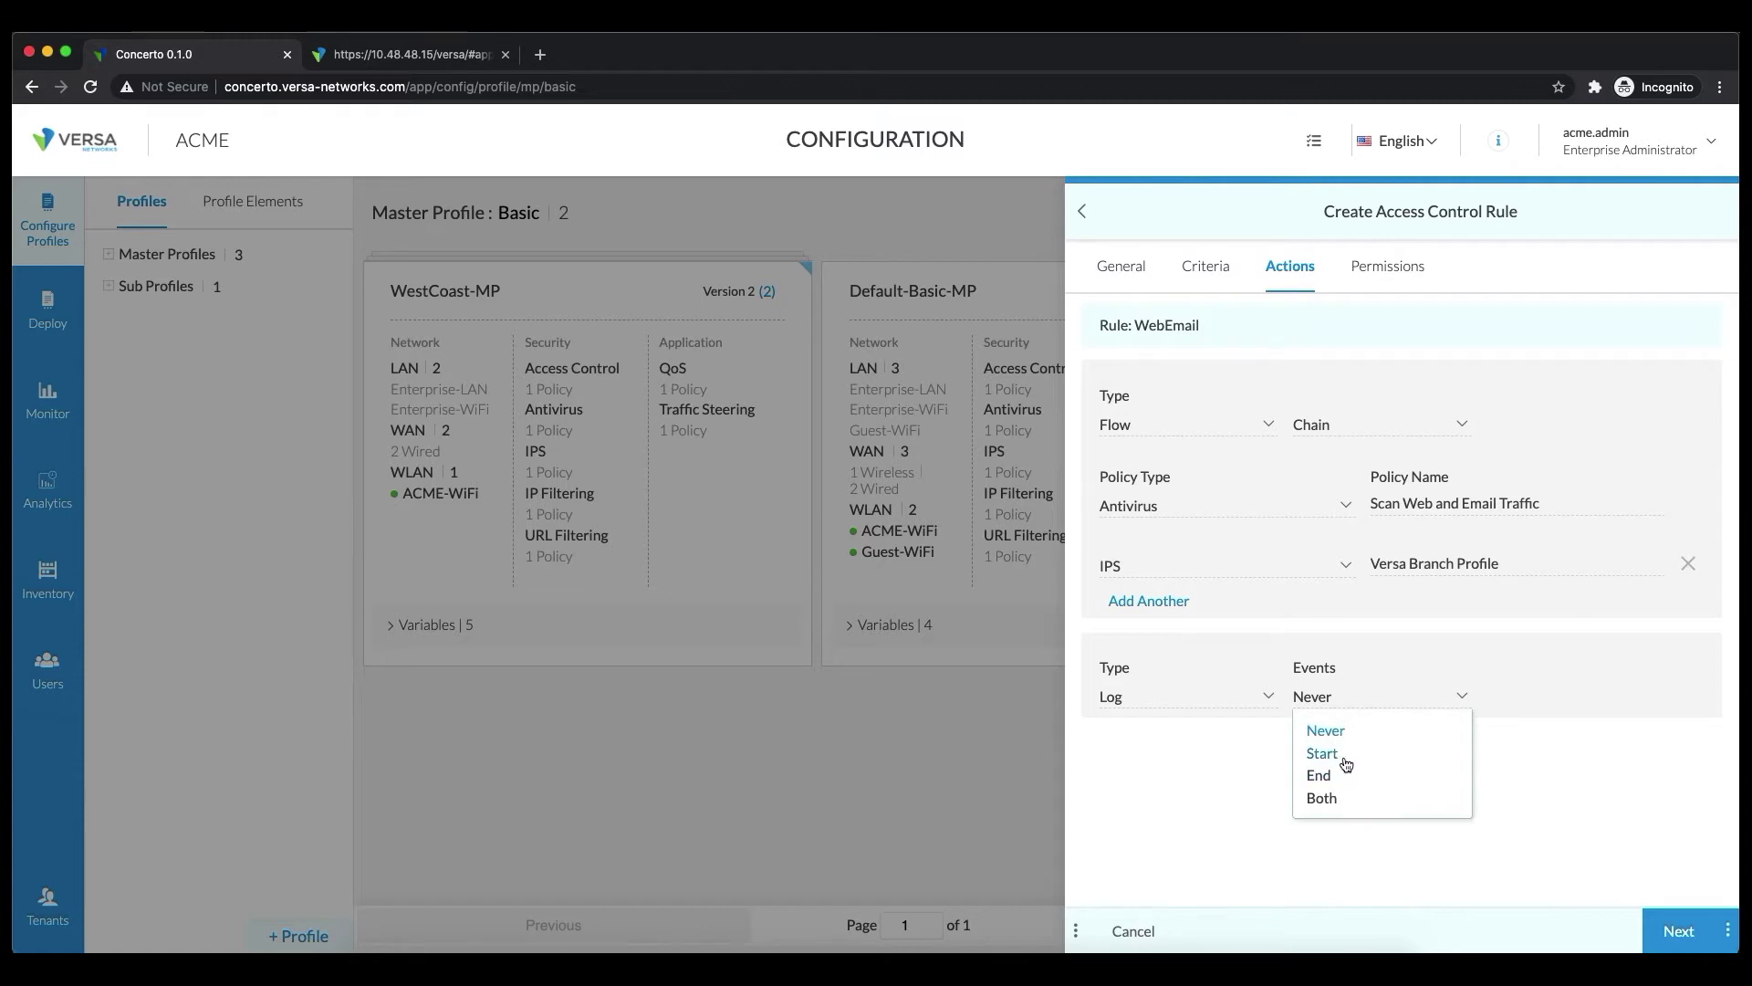
click(1323, 754)
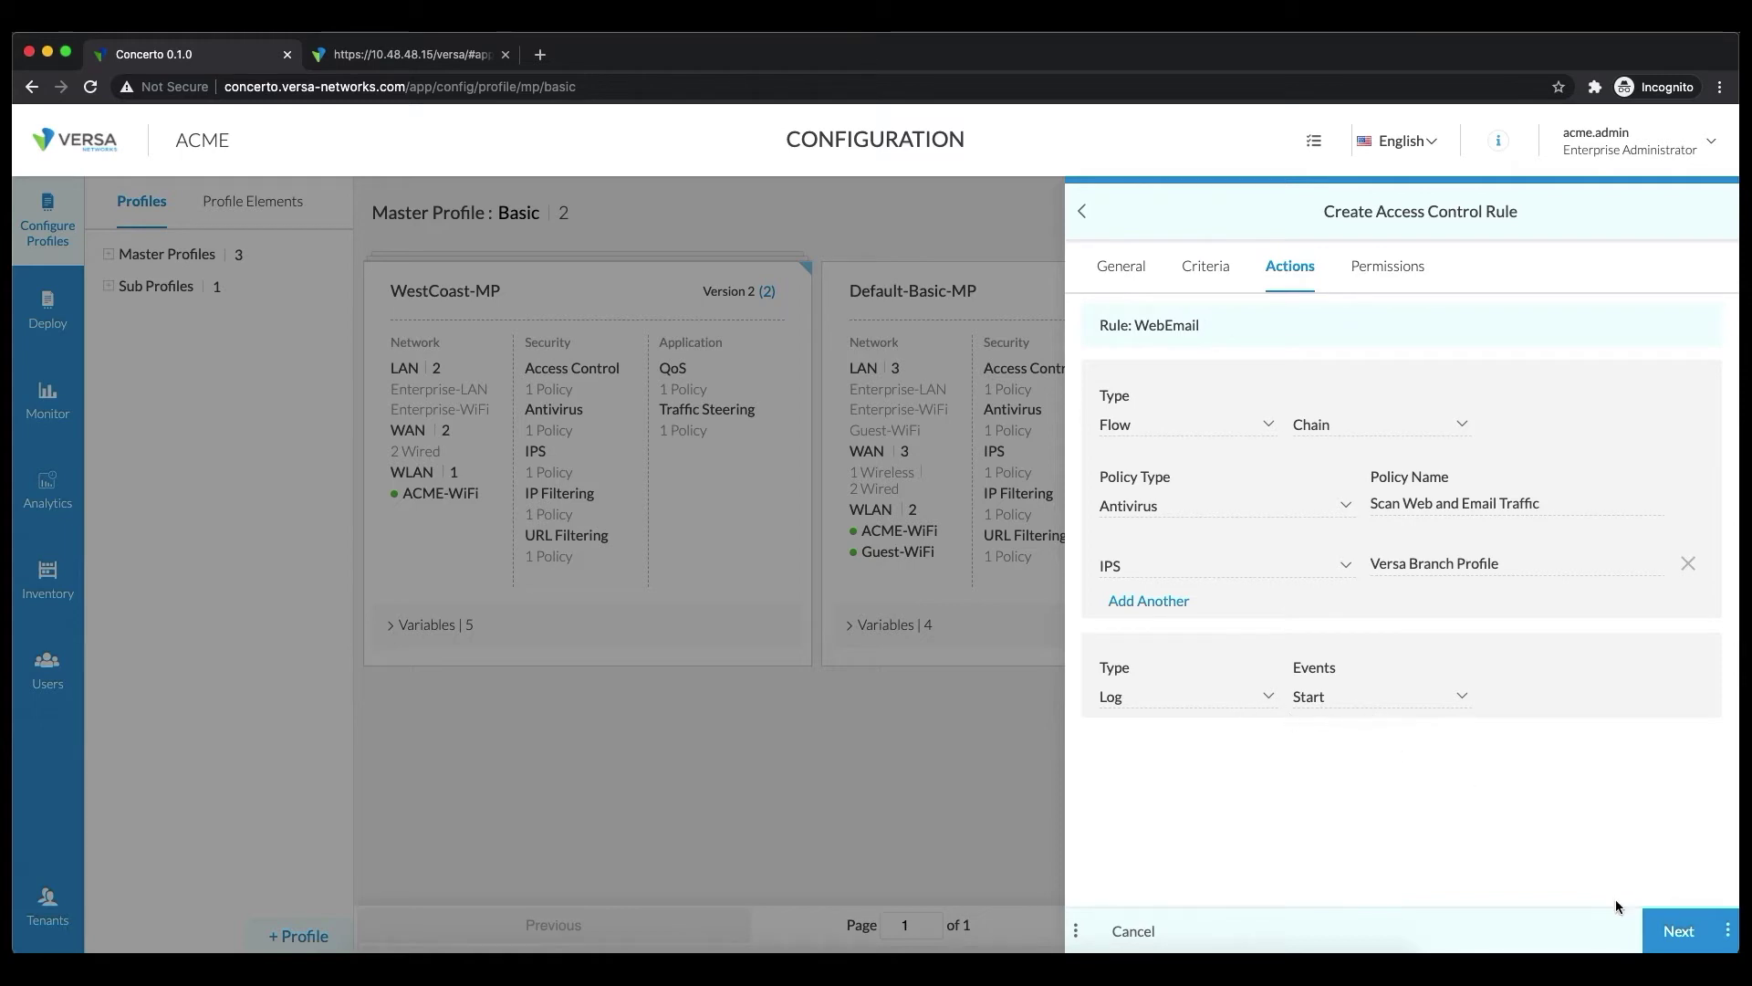
click(1728, 931)
click(1720, 893)
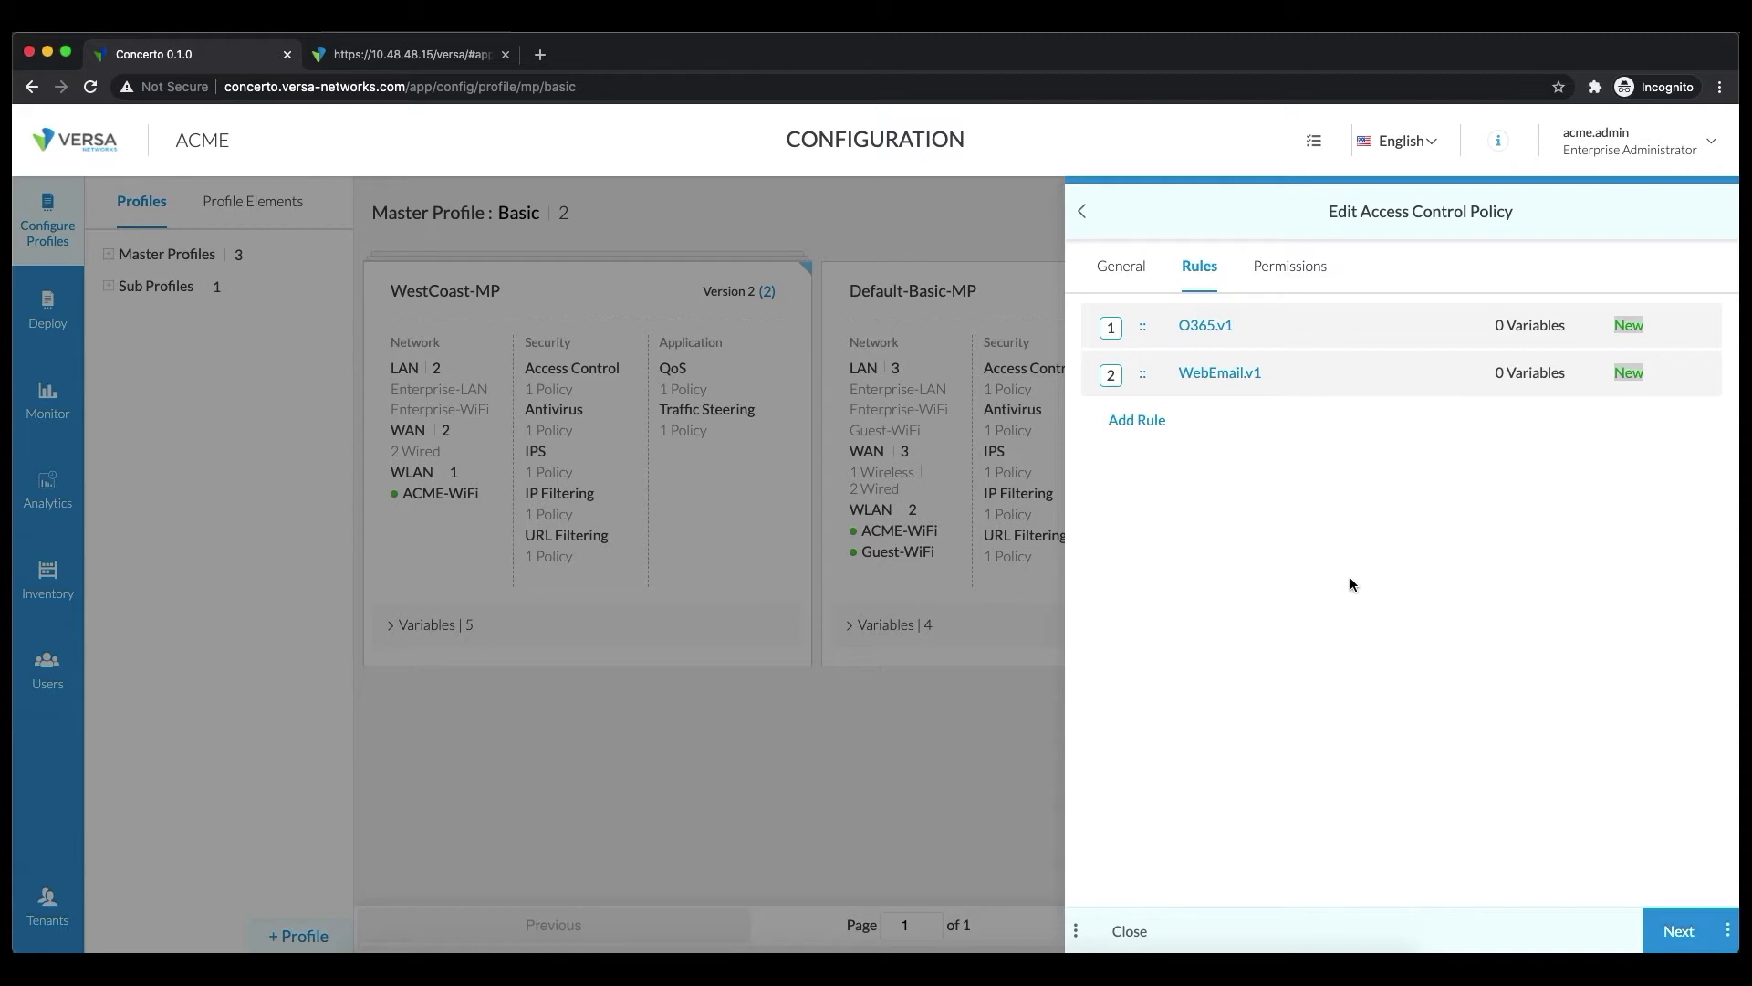
Create a new rule named DenySocialMedia that matches the Social media application group
click(1123, 422)
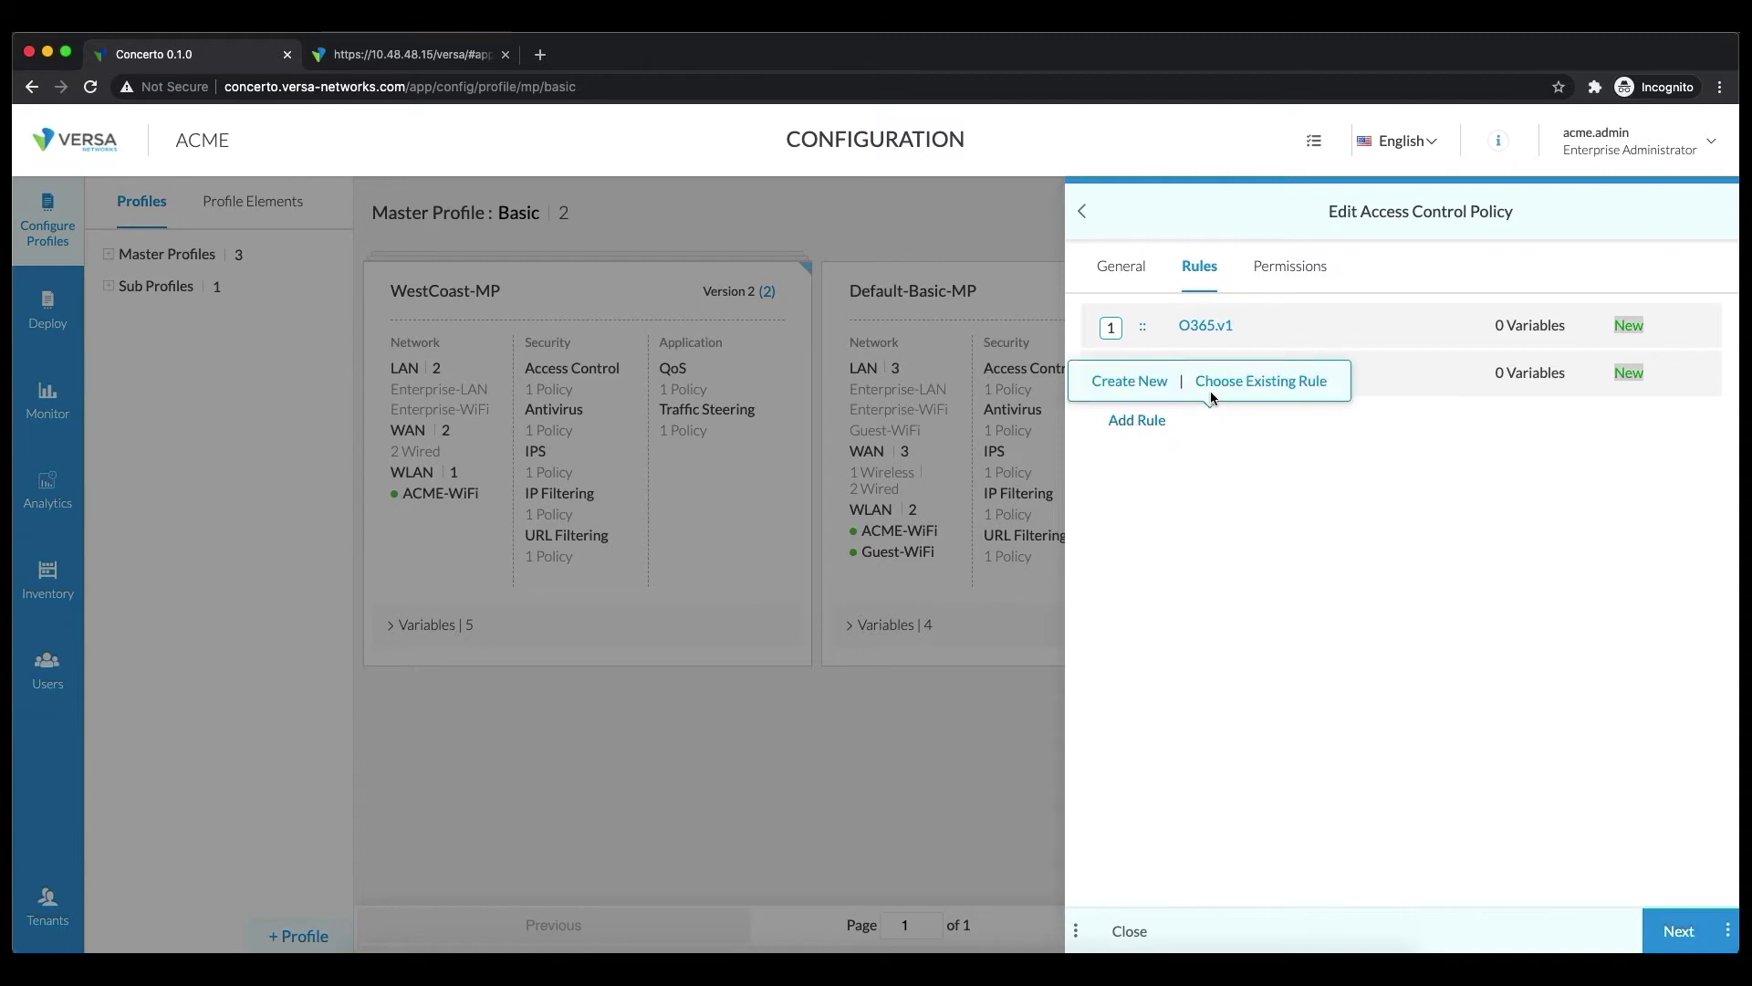
click(1129, 381)
text(DenySiocialMedia)
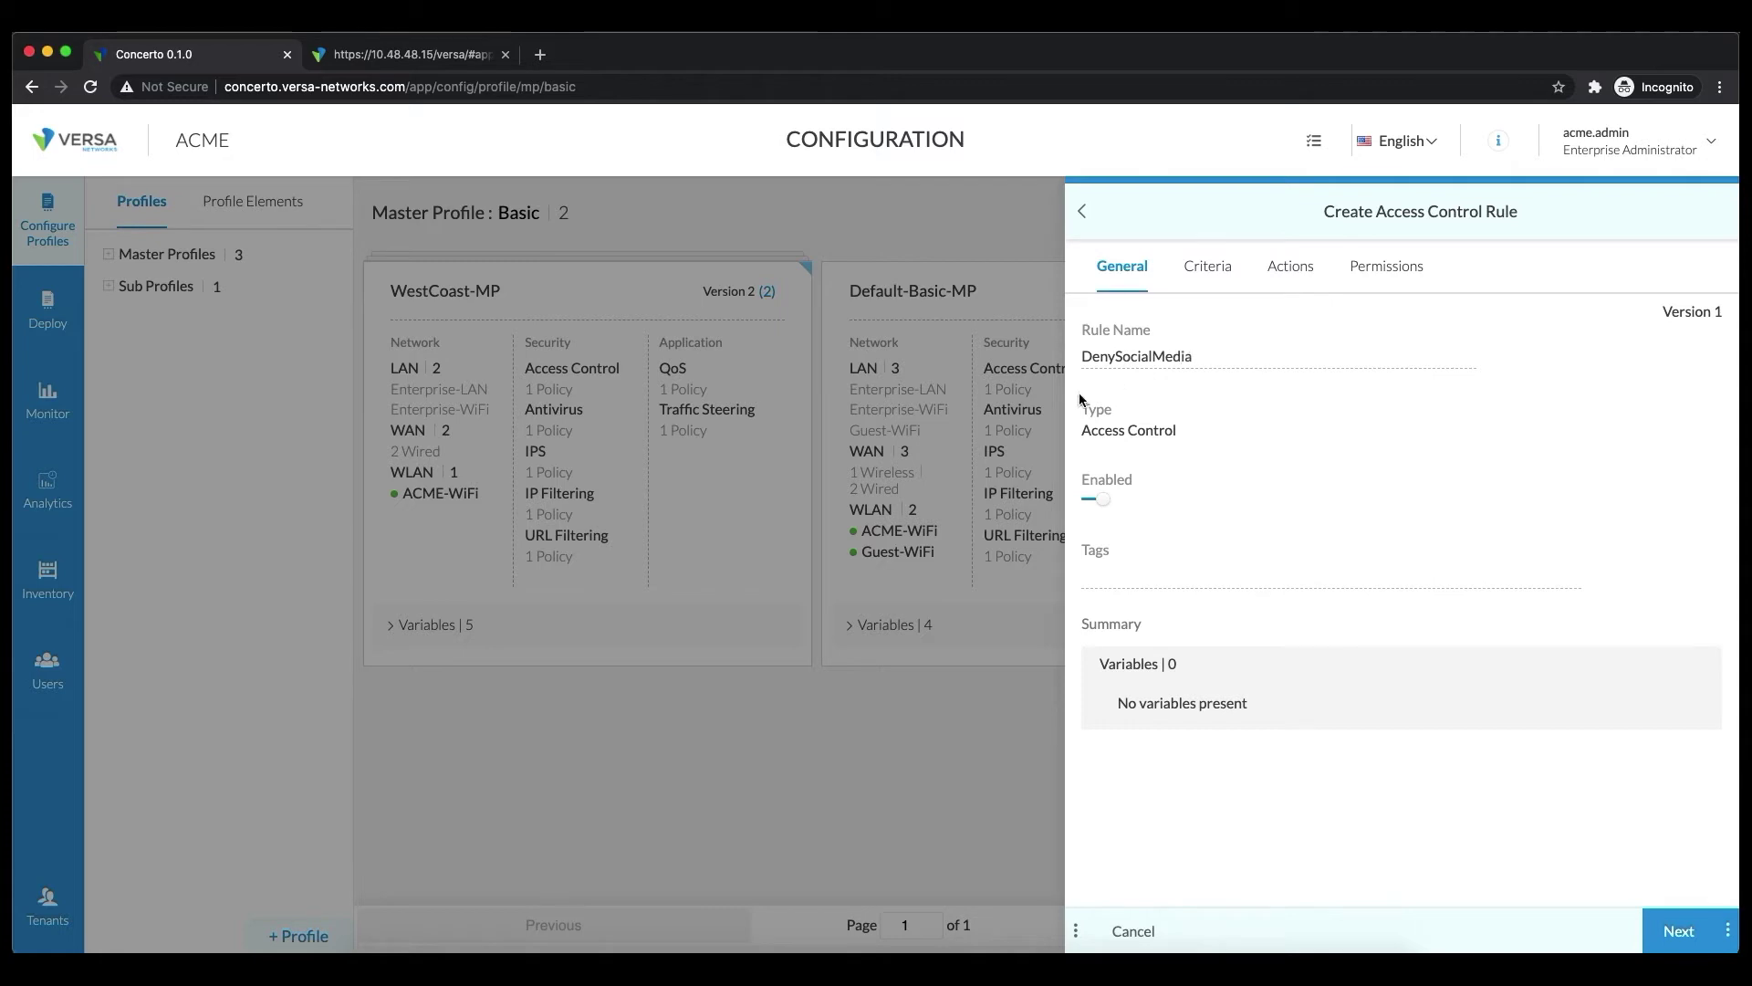
click(1206, 266)
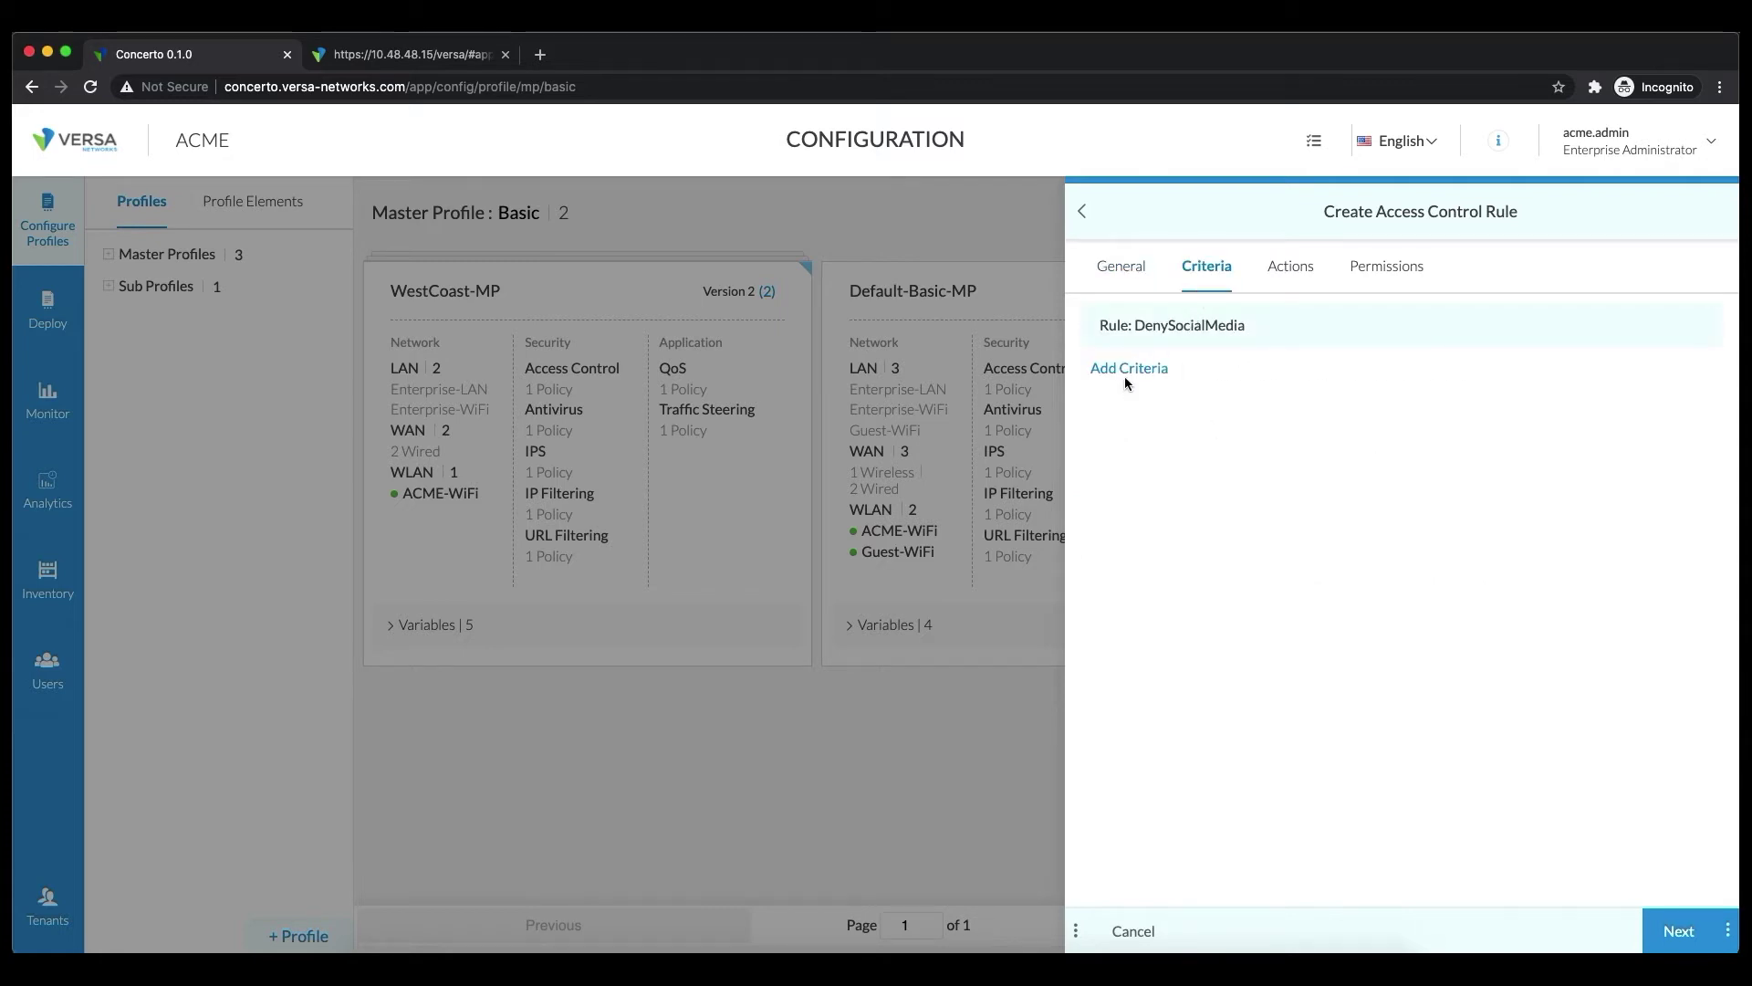
click(1128, 367)
click(1250, 391)
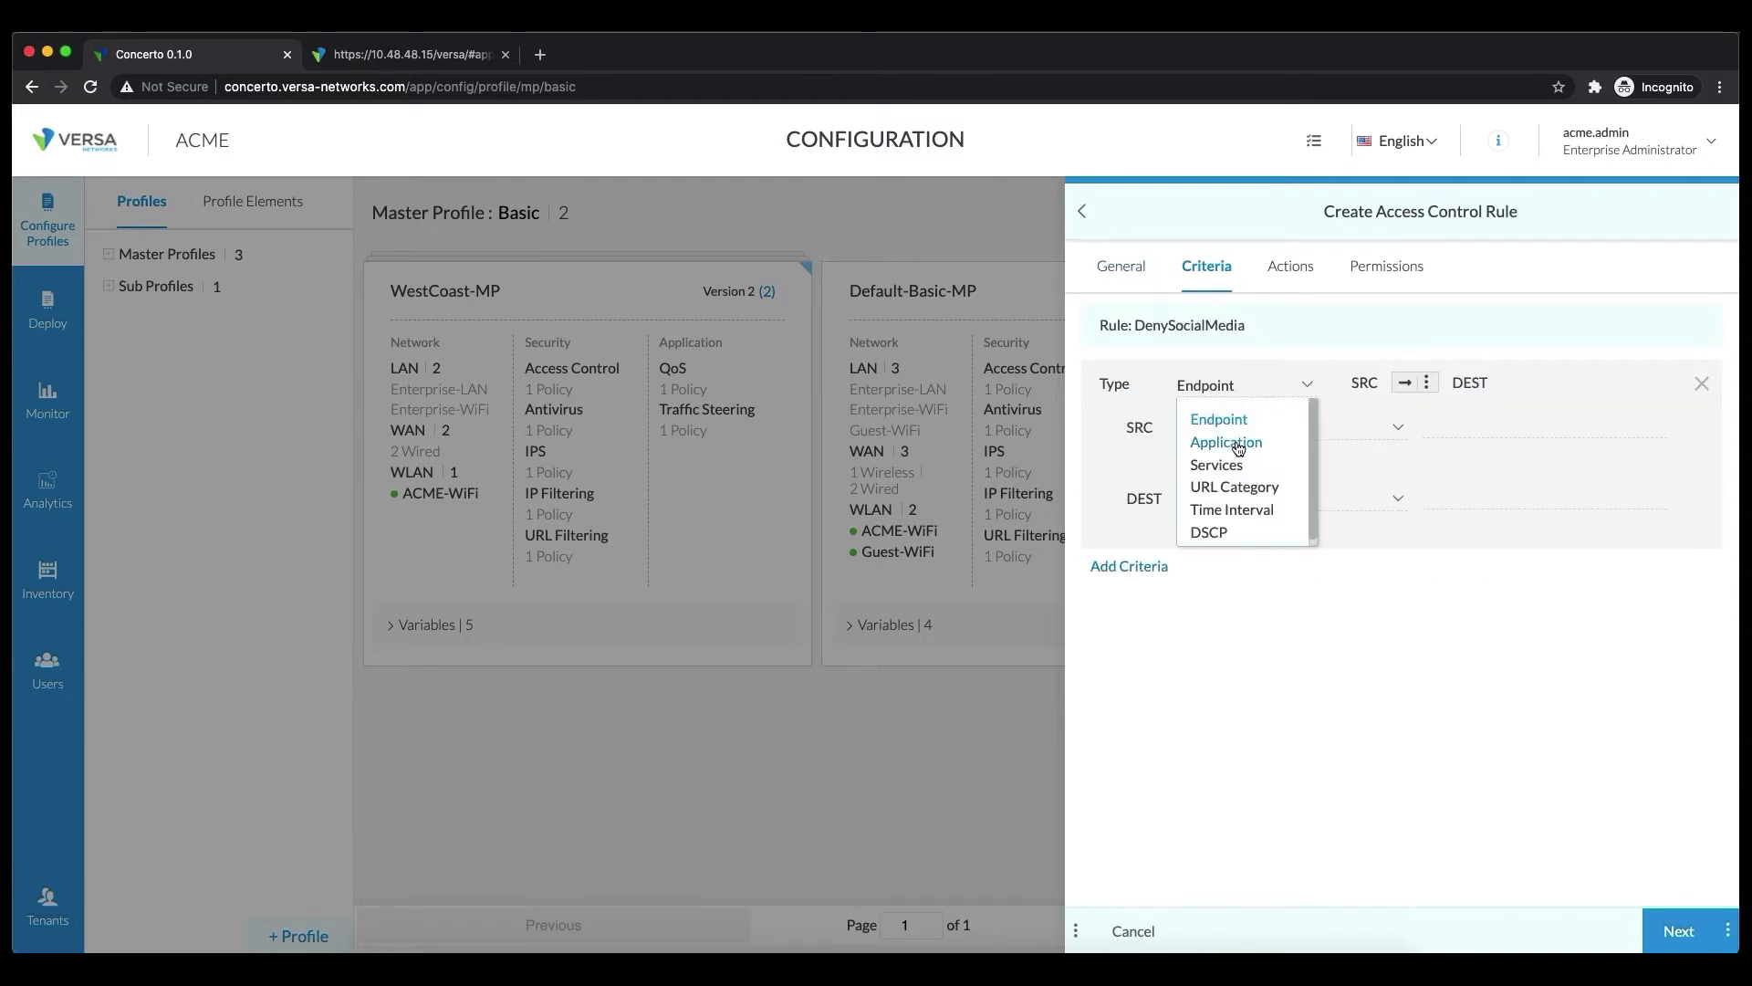
click(1225, 440)
click(1434, 383)
text(soci)
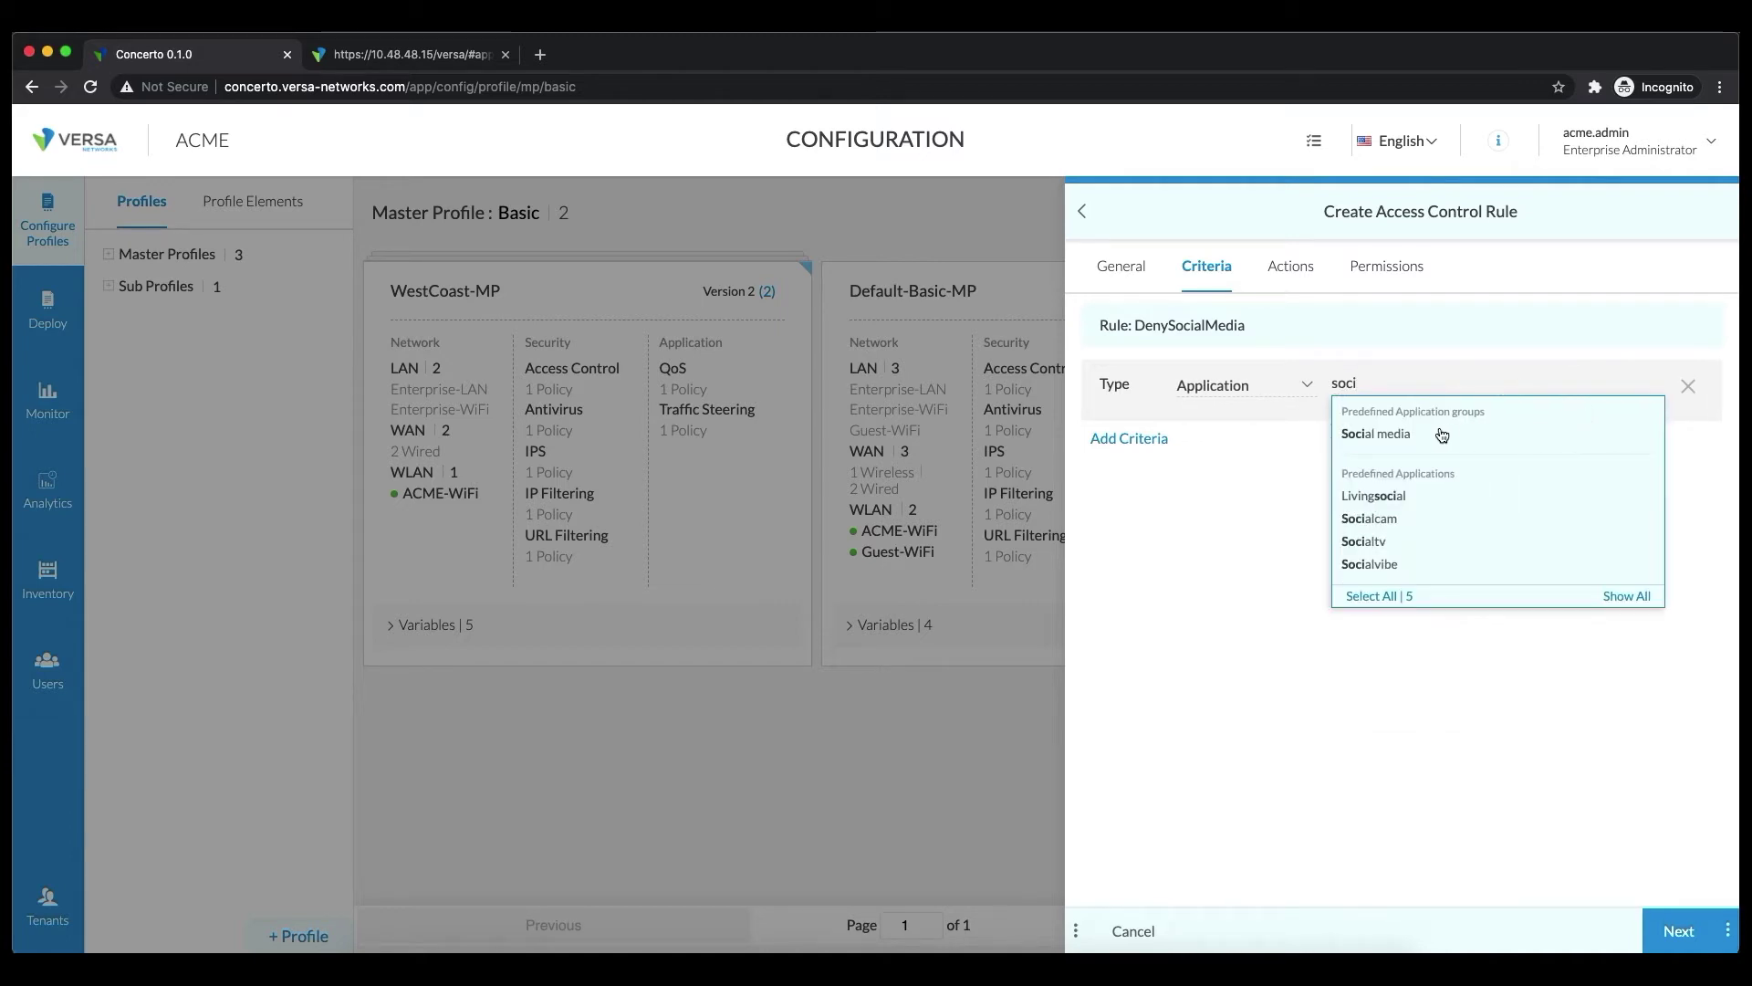
click(1375, 436)
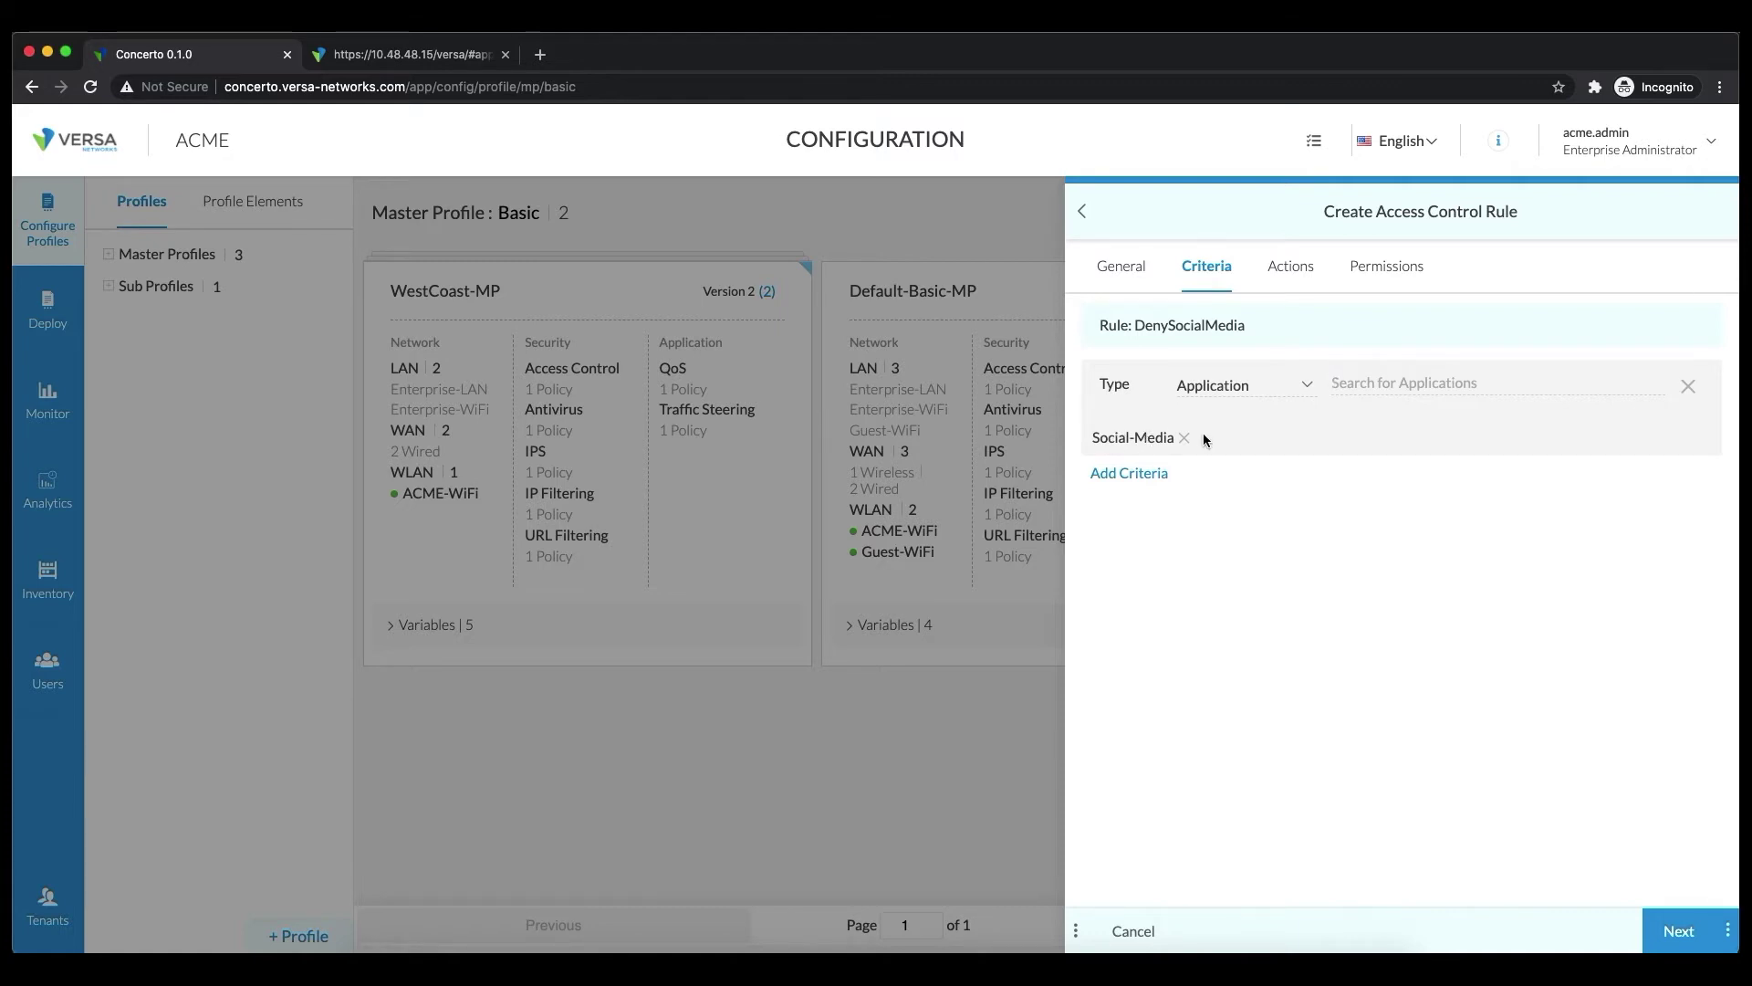
Keep the rule's Flow action at Deny and save DenySocialMedia to the policy
click(1312, 269)
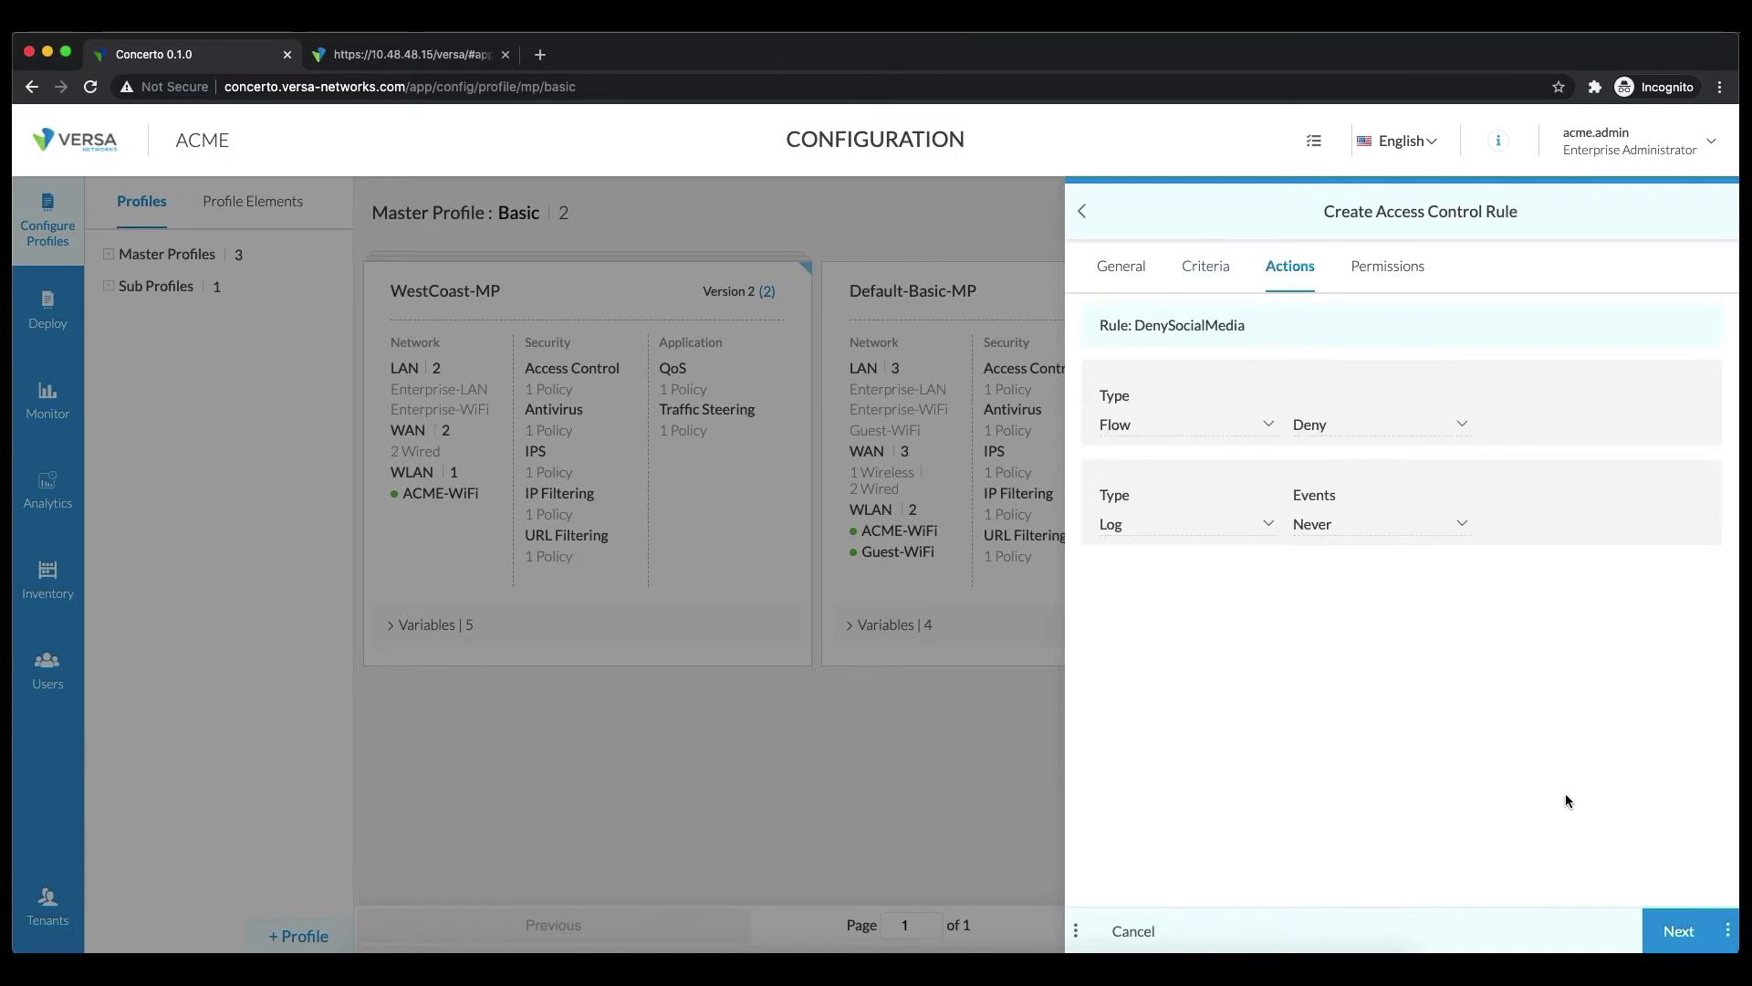
click(1727, 930)
click(1711, 889)
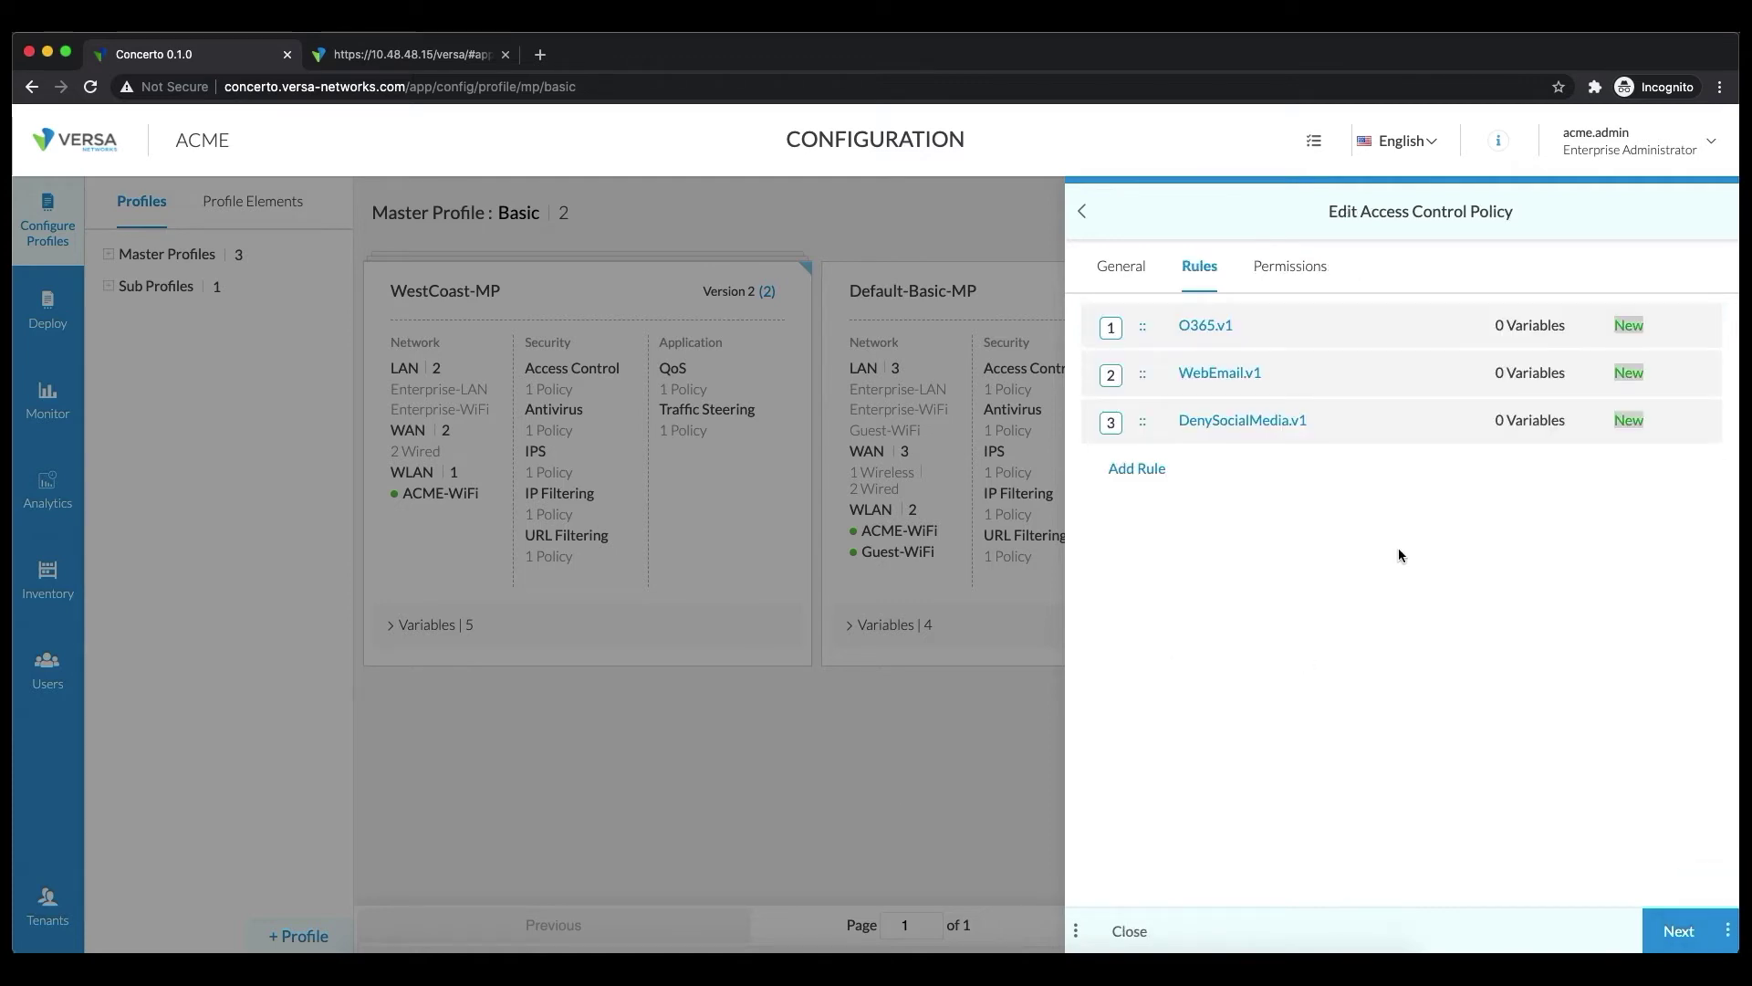
Start a new access control rule named AllowAll
click(1161, 432)
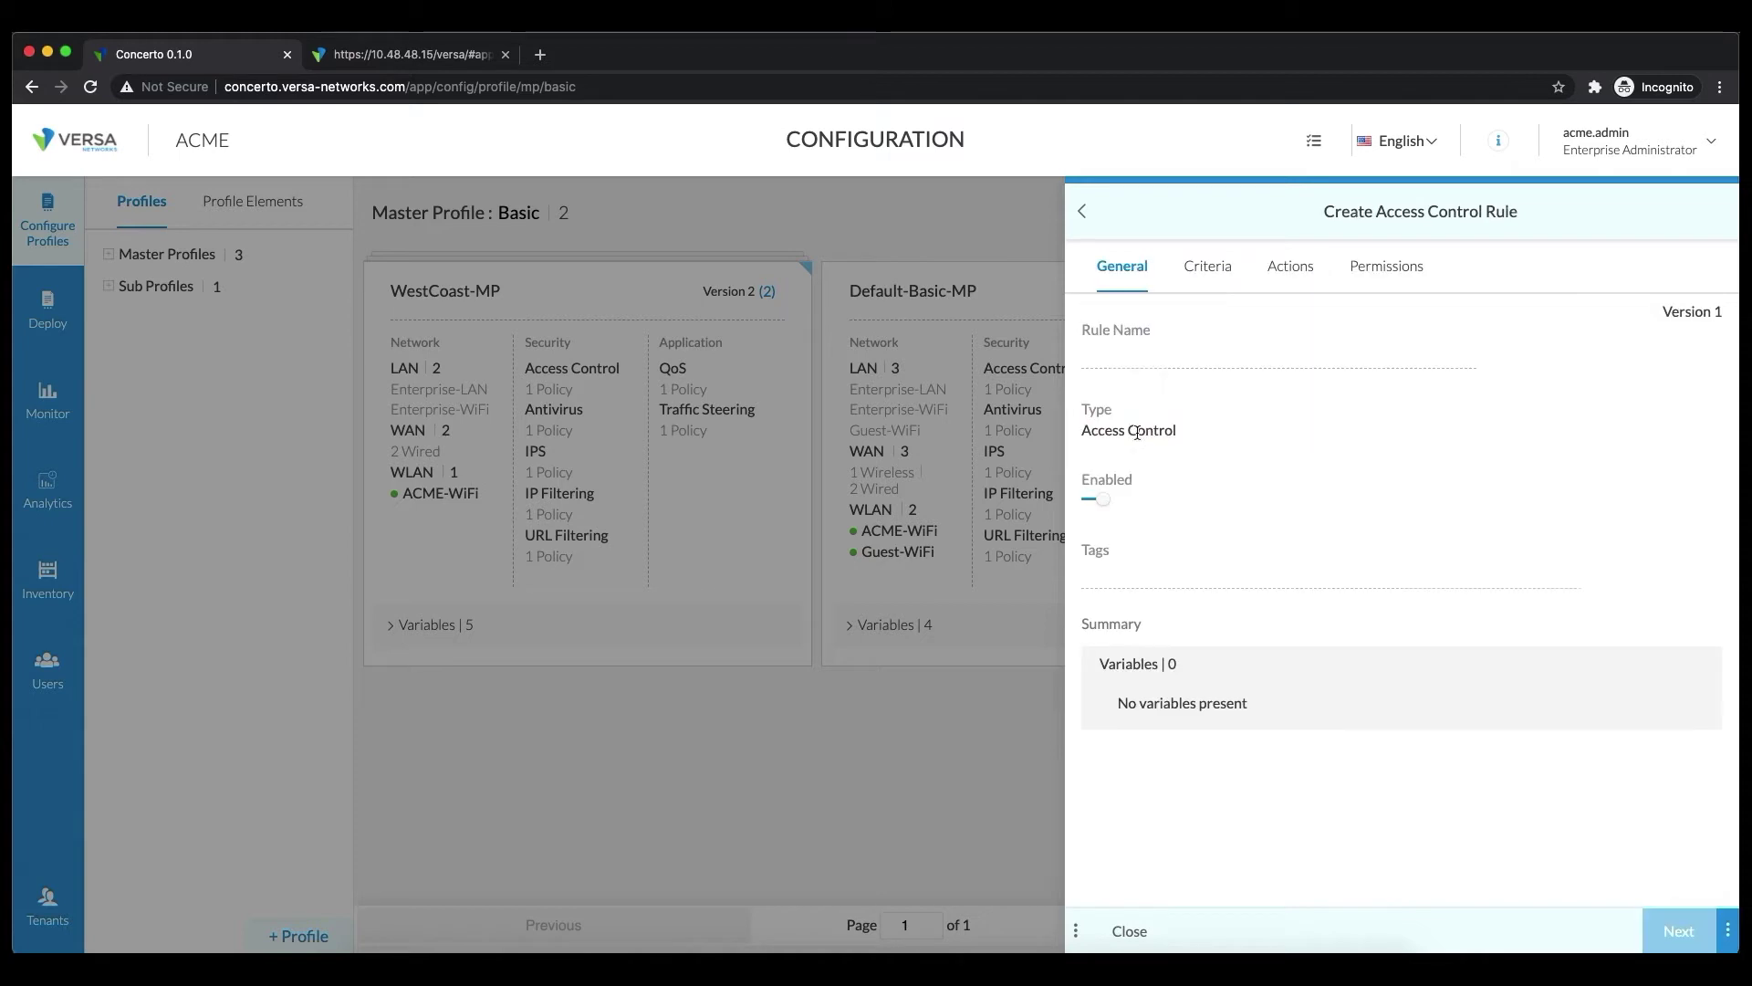
click(1155, 355)
text(AllowAll)
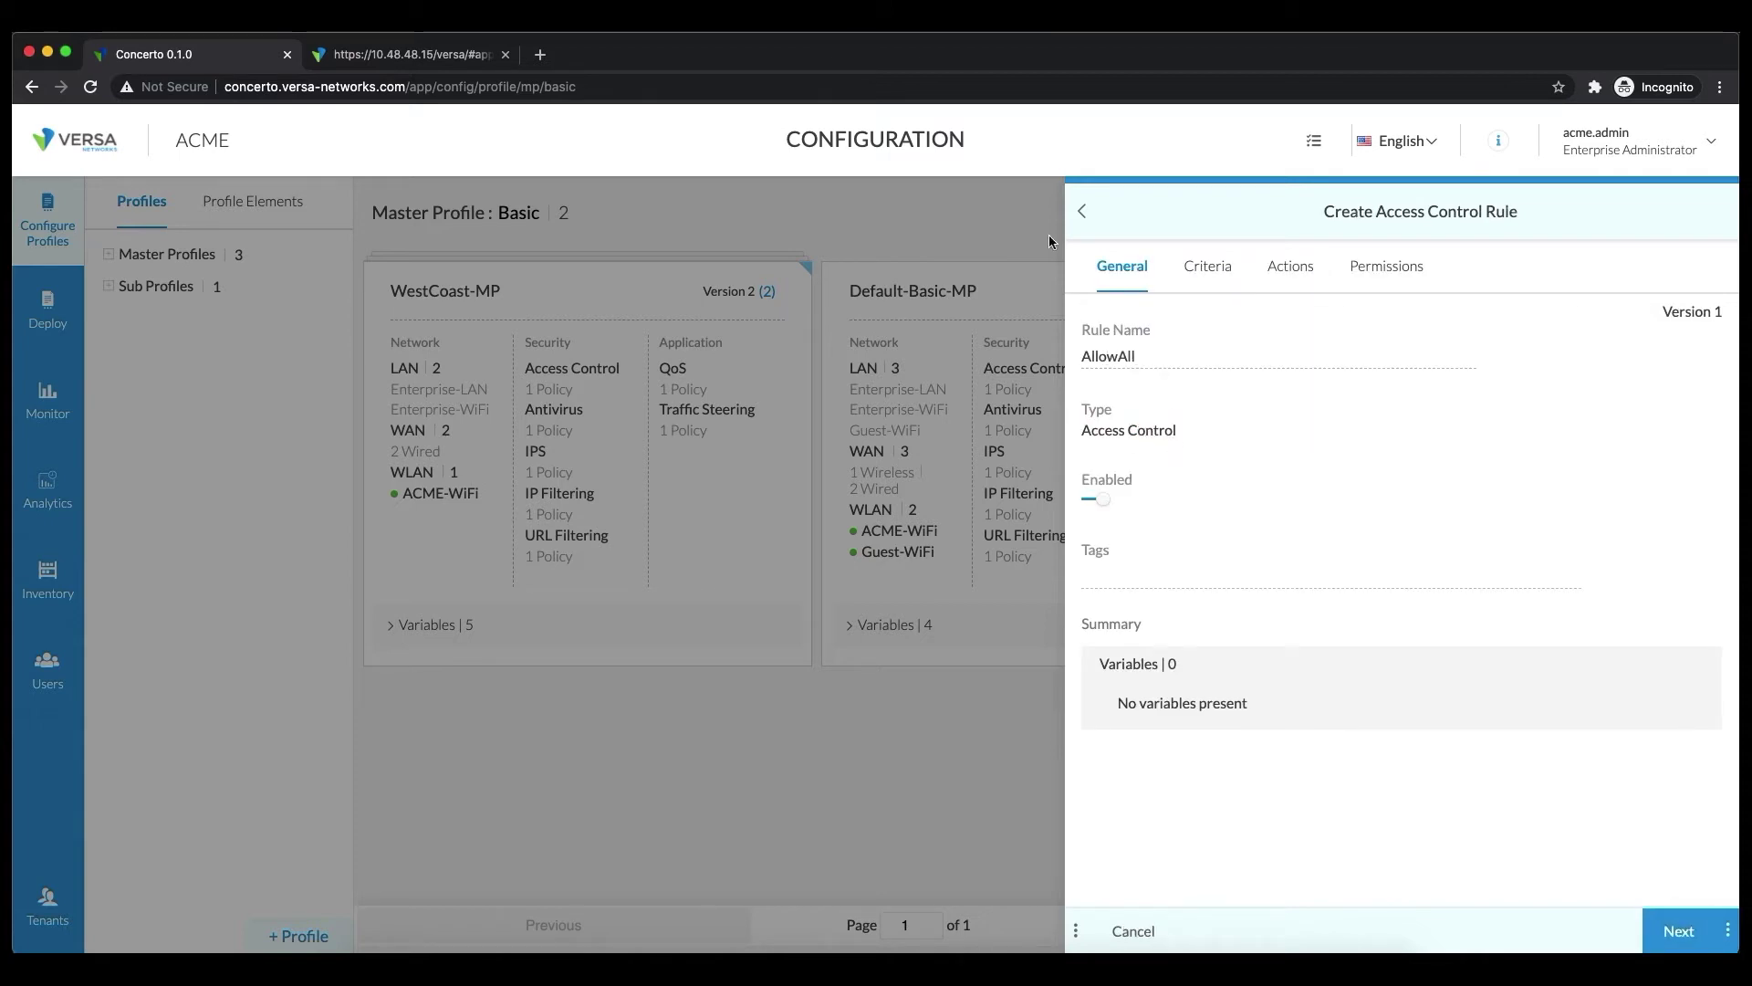
Leave AllowAll without match criteria and set its Flow action to Chain
click(1201, 264)
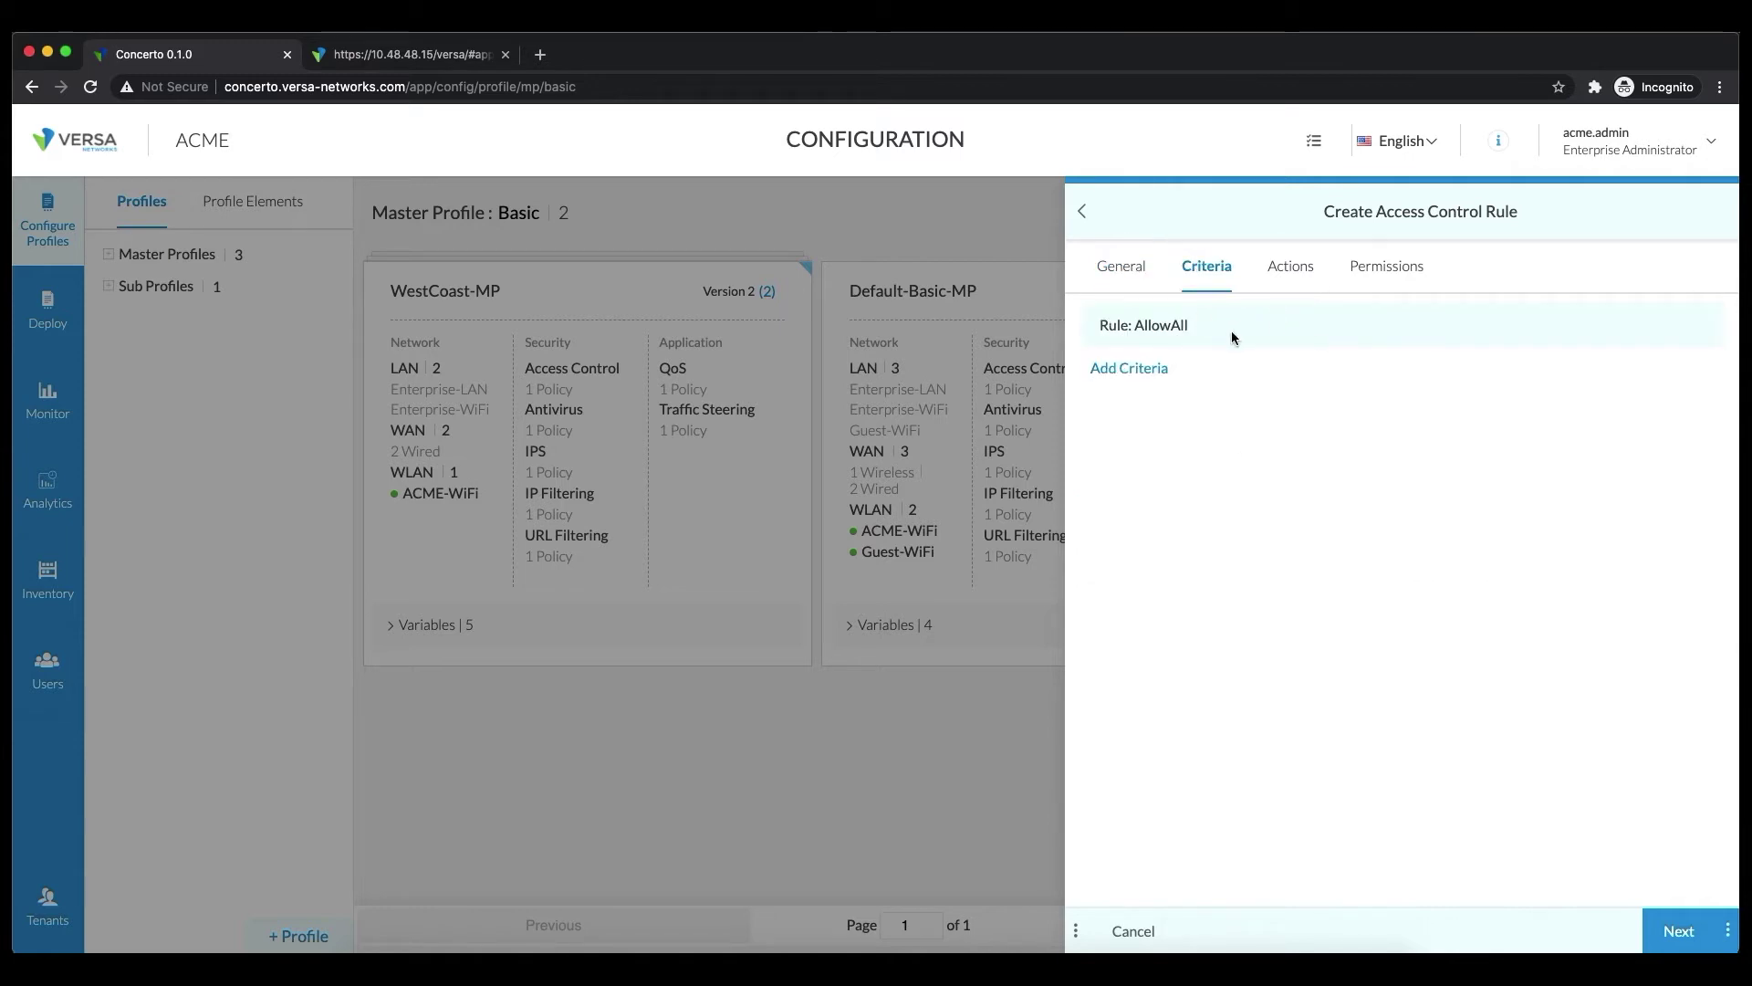
click(1287, 270)
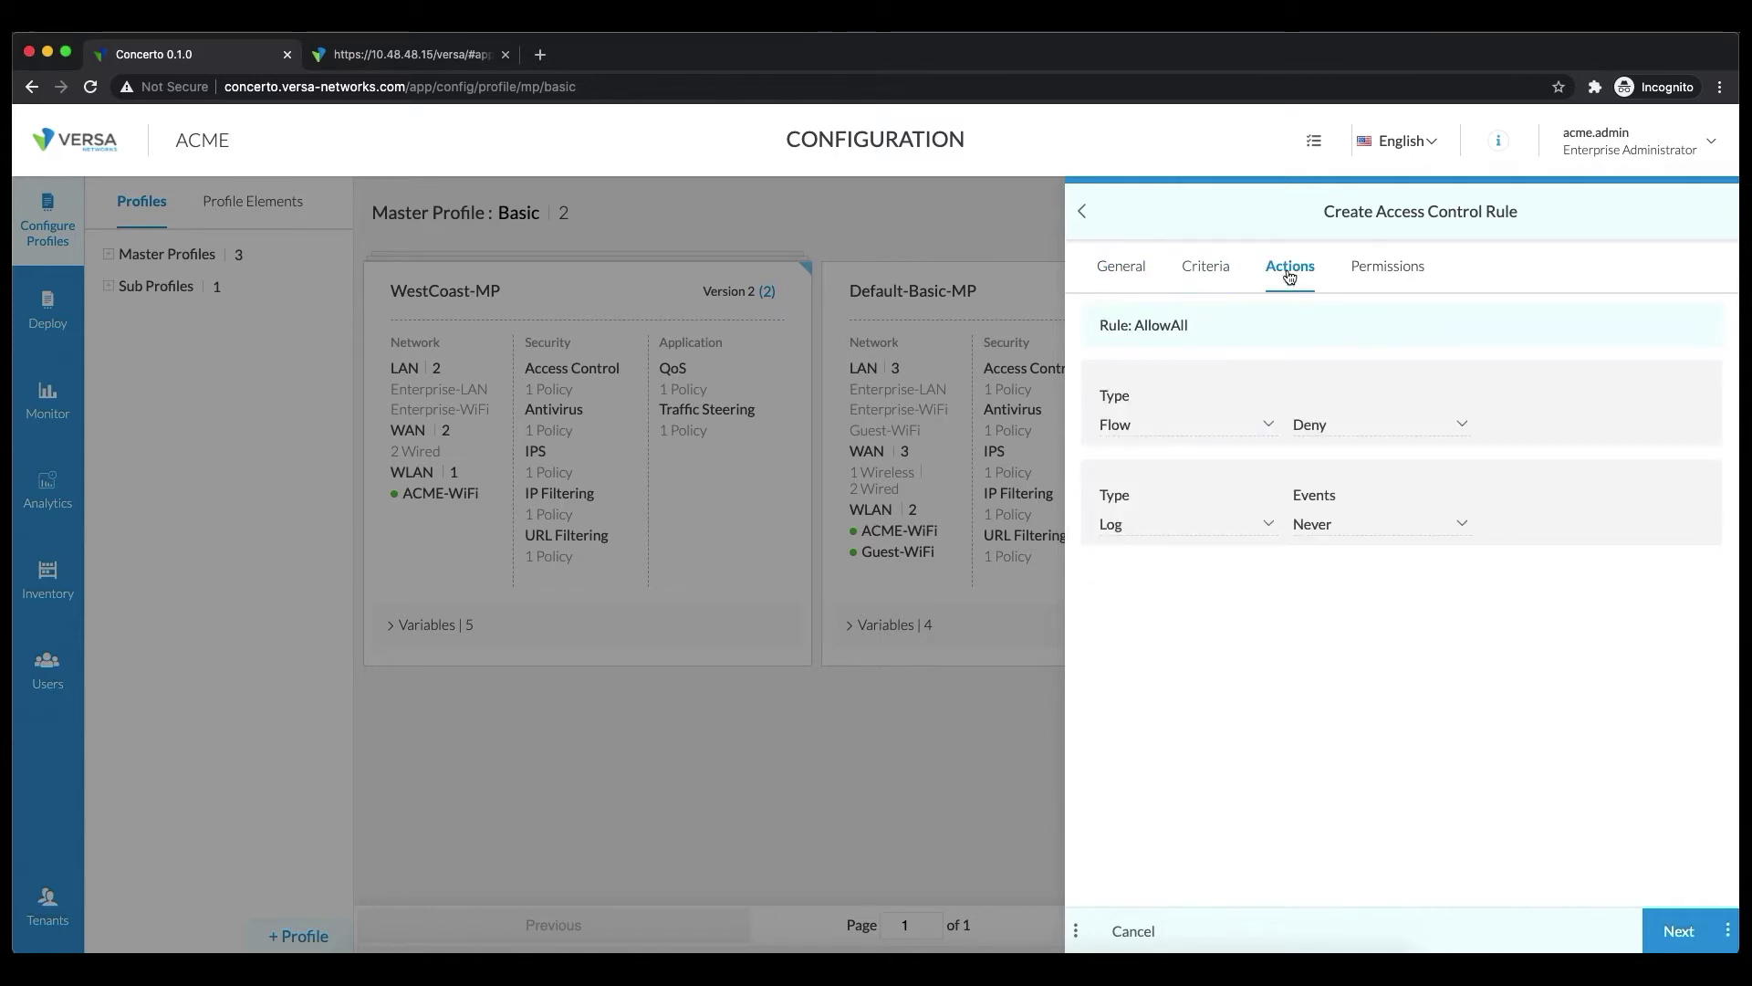
click(1314, 425)
click(1343, 529)
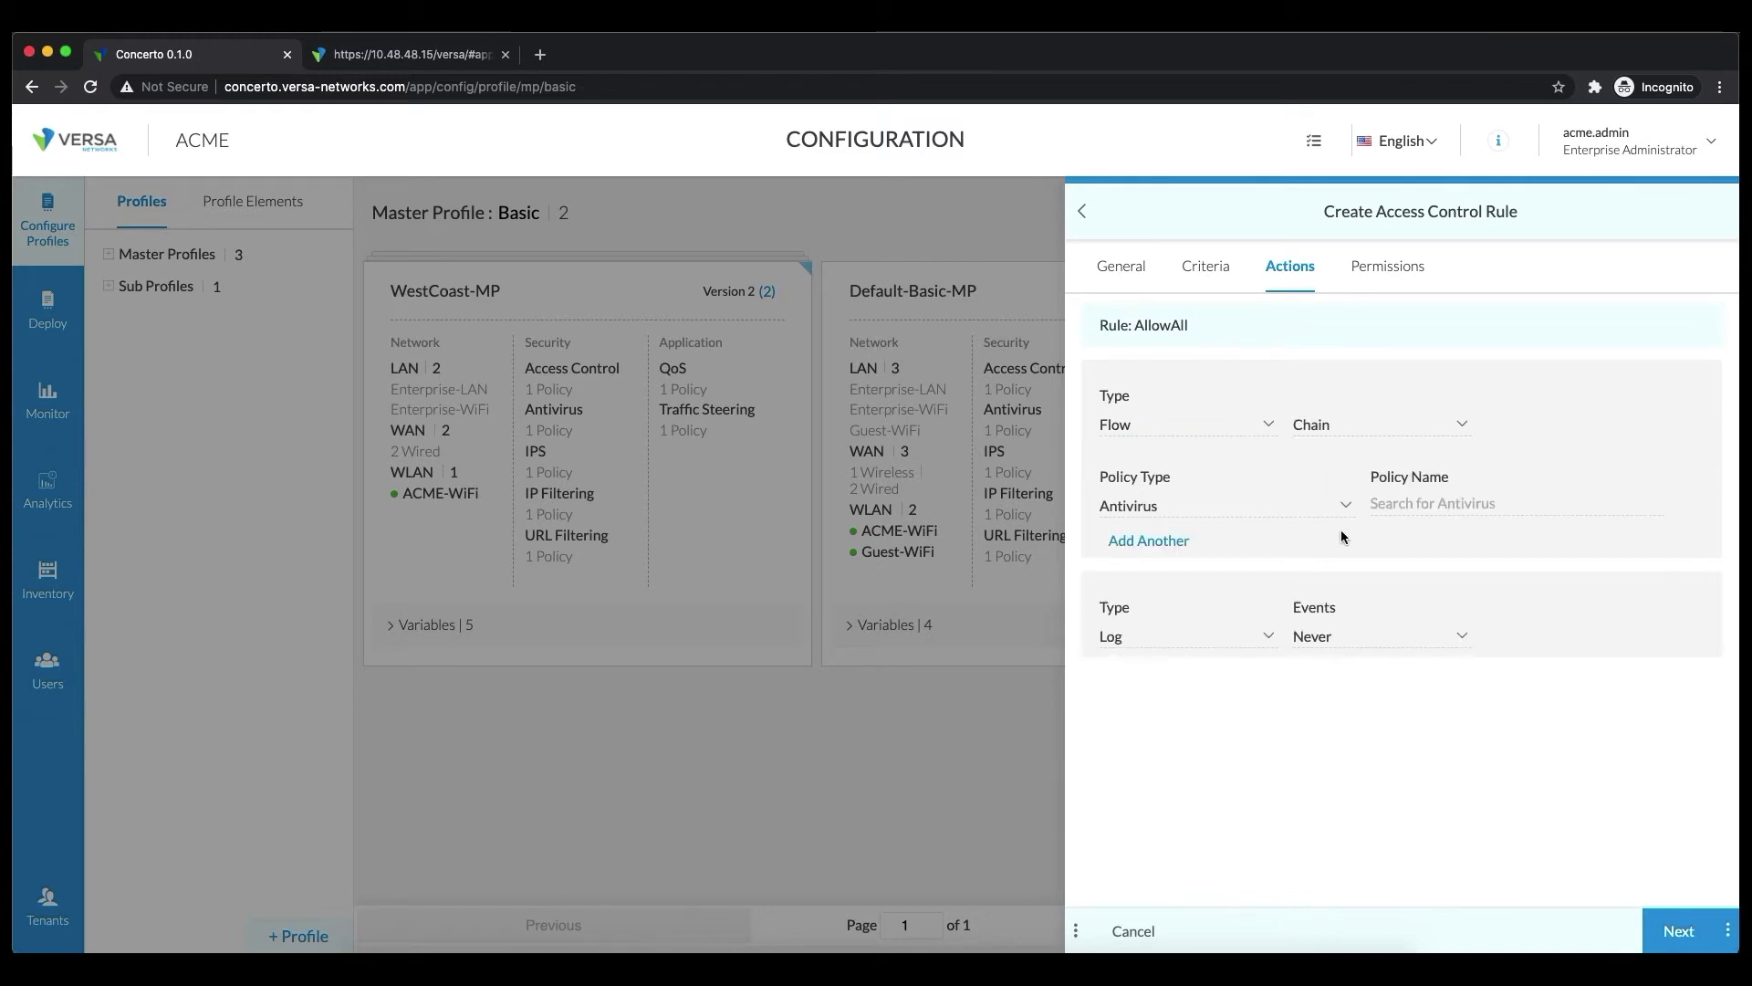
click(1492, 500)
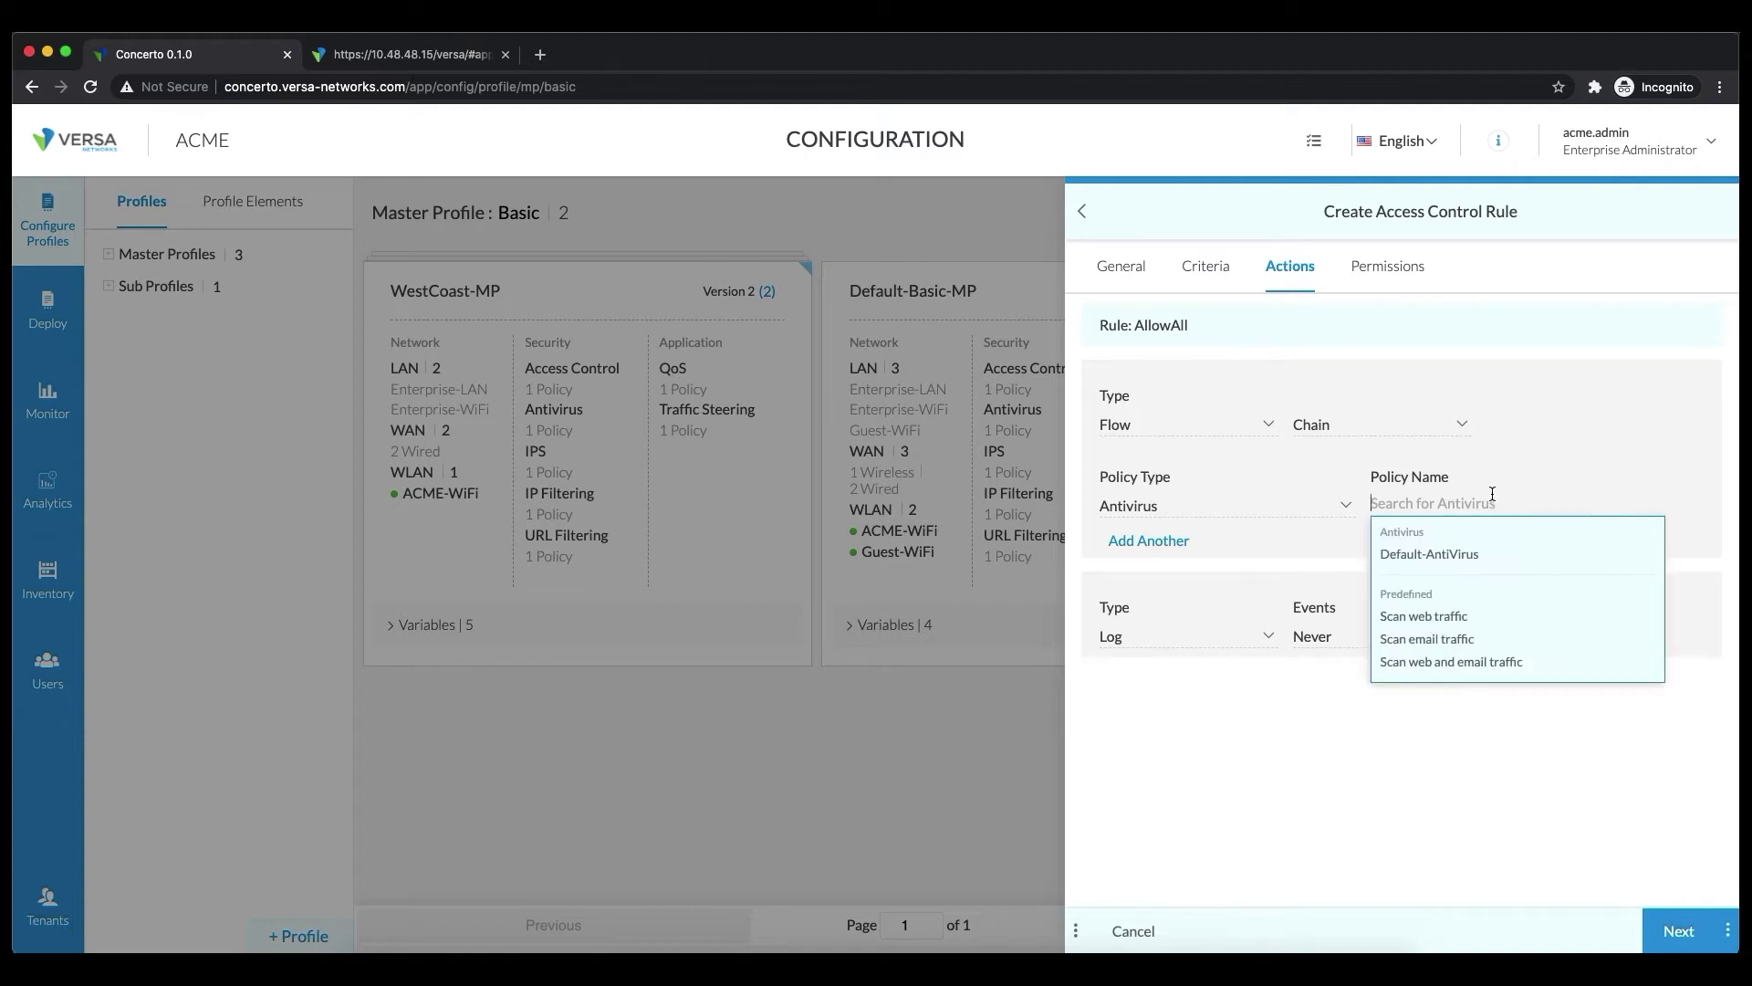
Chain Scan Web and Email Traffic antivirus and Versa Recommended Profile IPS into AllowAll
click(1417, 659)
click(1168, 542)
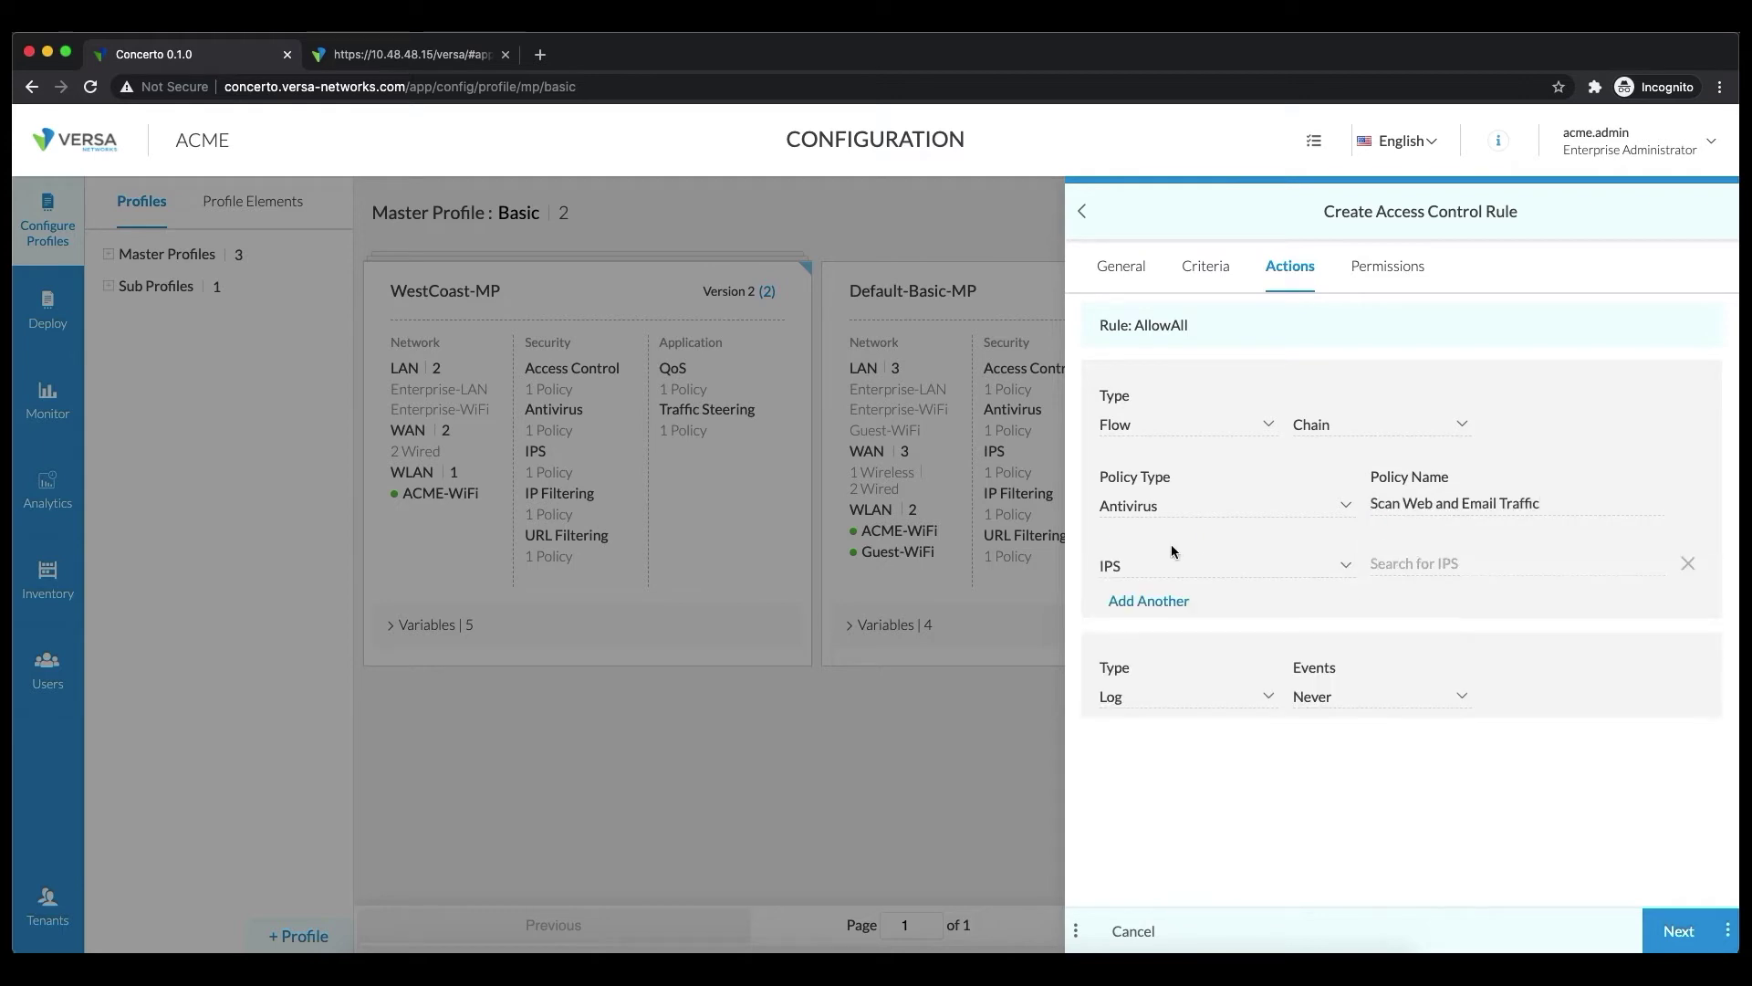
click(1455, 566)
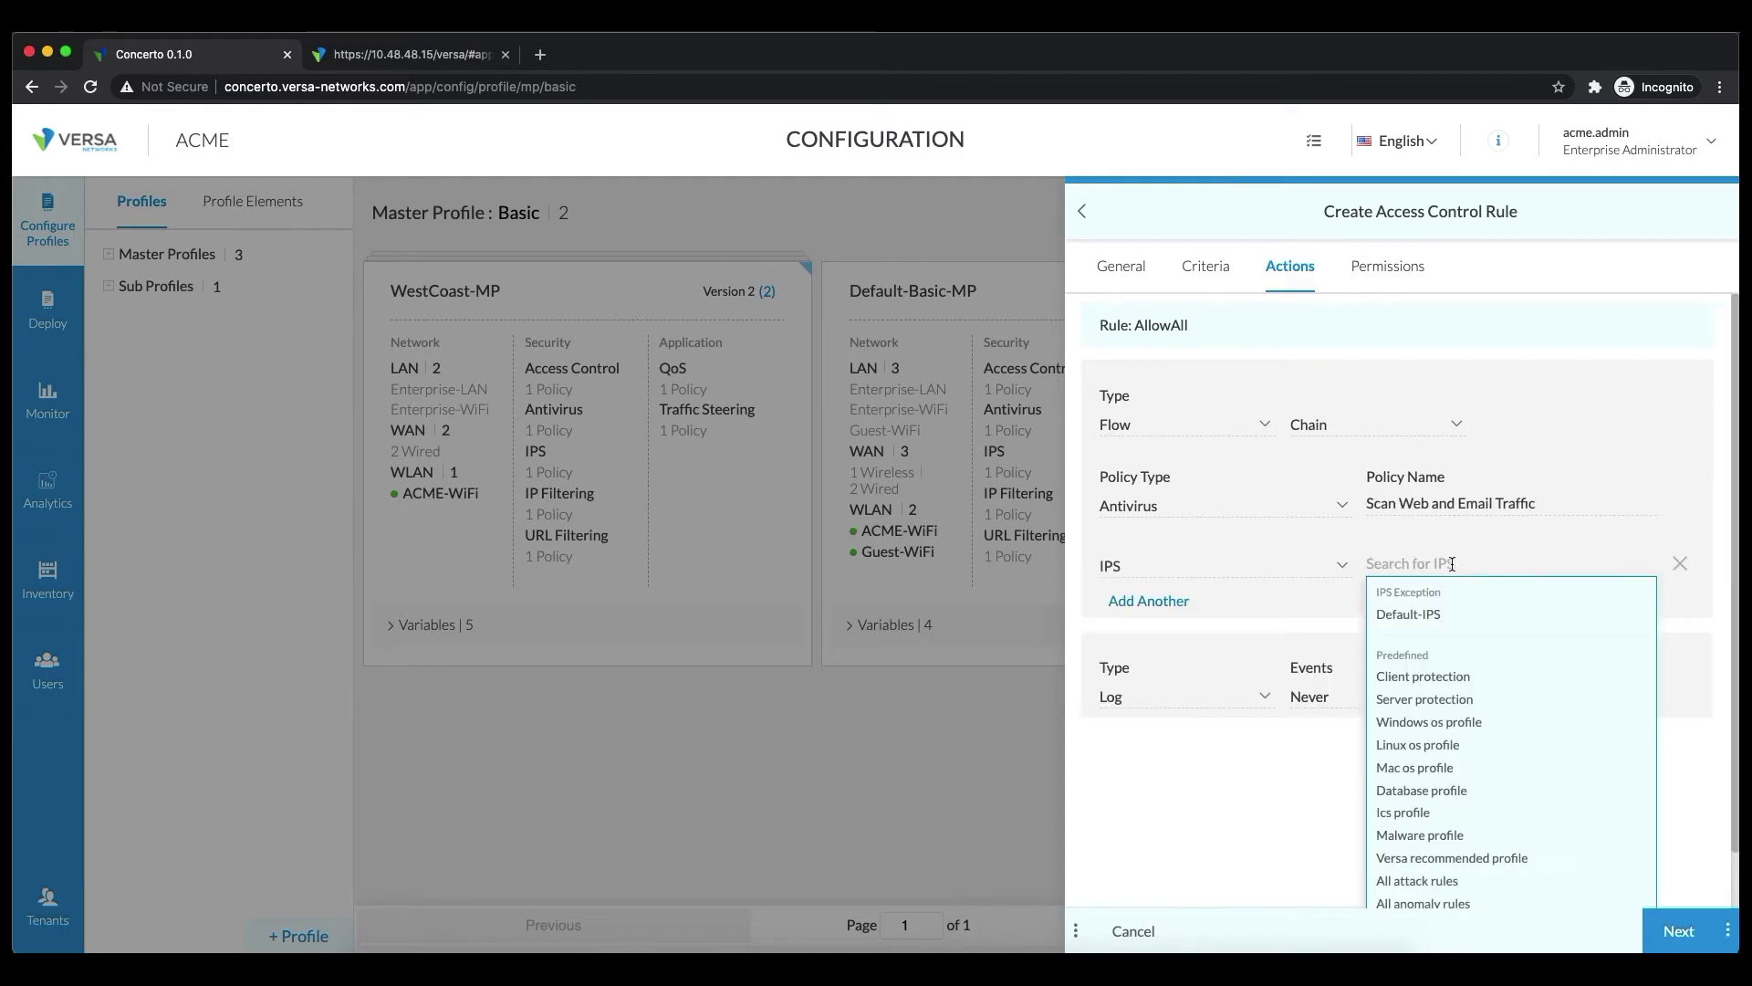
click(1444, 862)
Add block_all_adult_and_ads URL filtering and Block bots IP filtering to the chain
click(1169, 602)
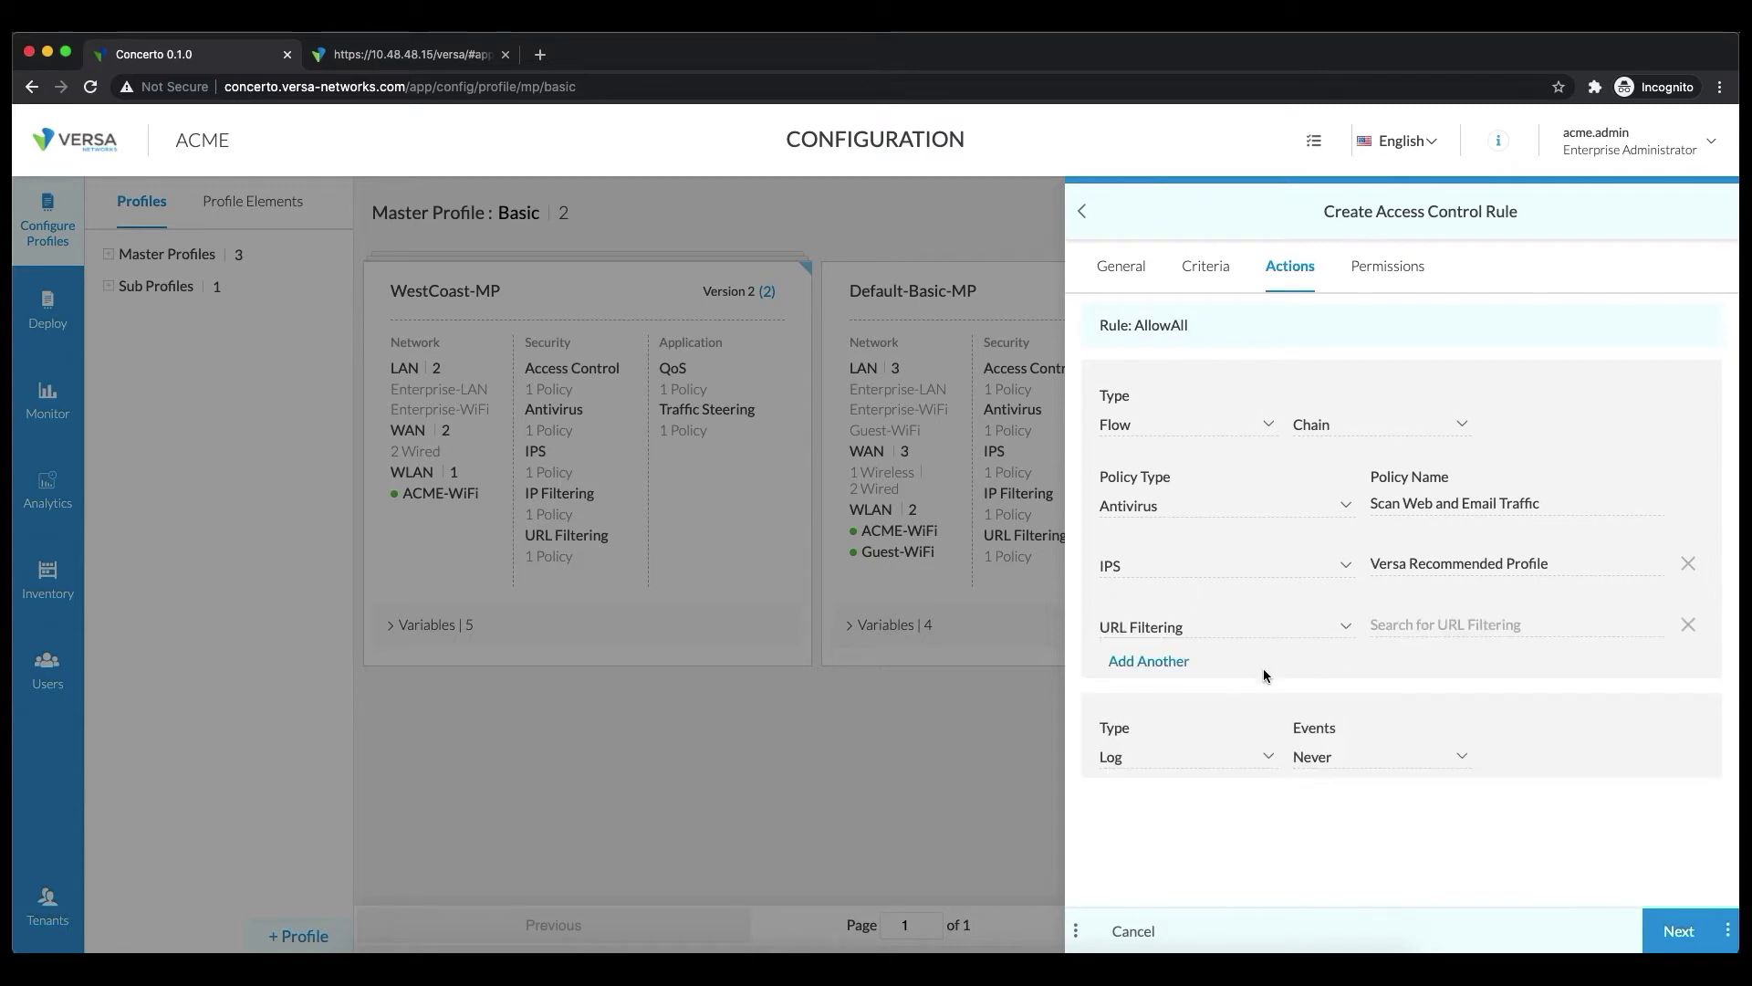
click(1451, 624)
scroll(1517, 777, down, 1)
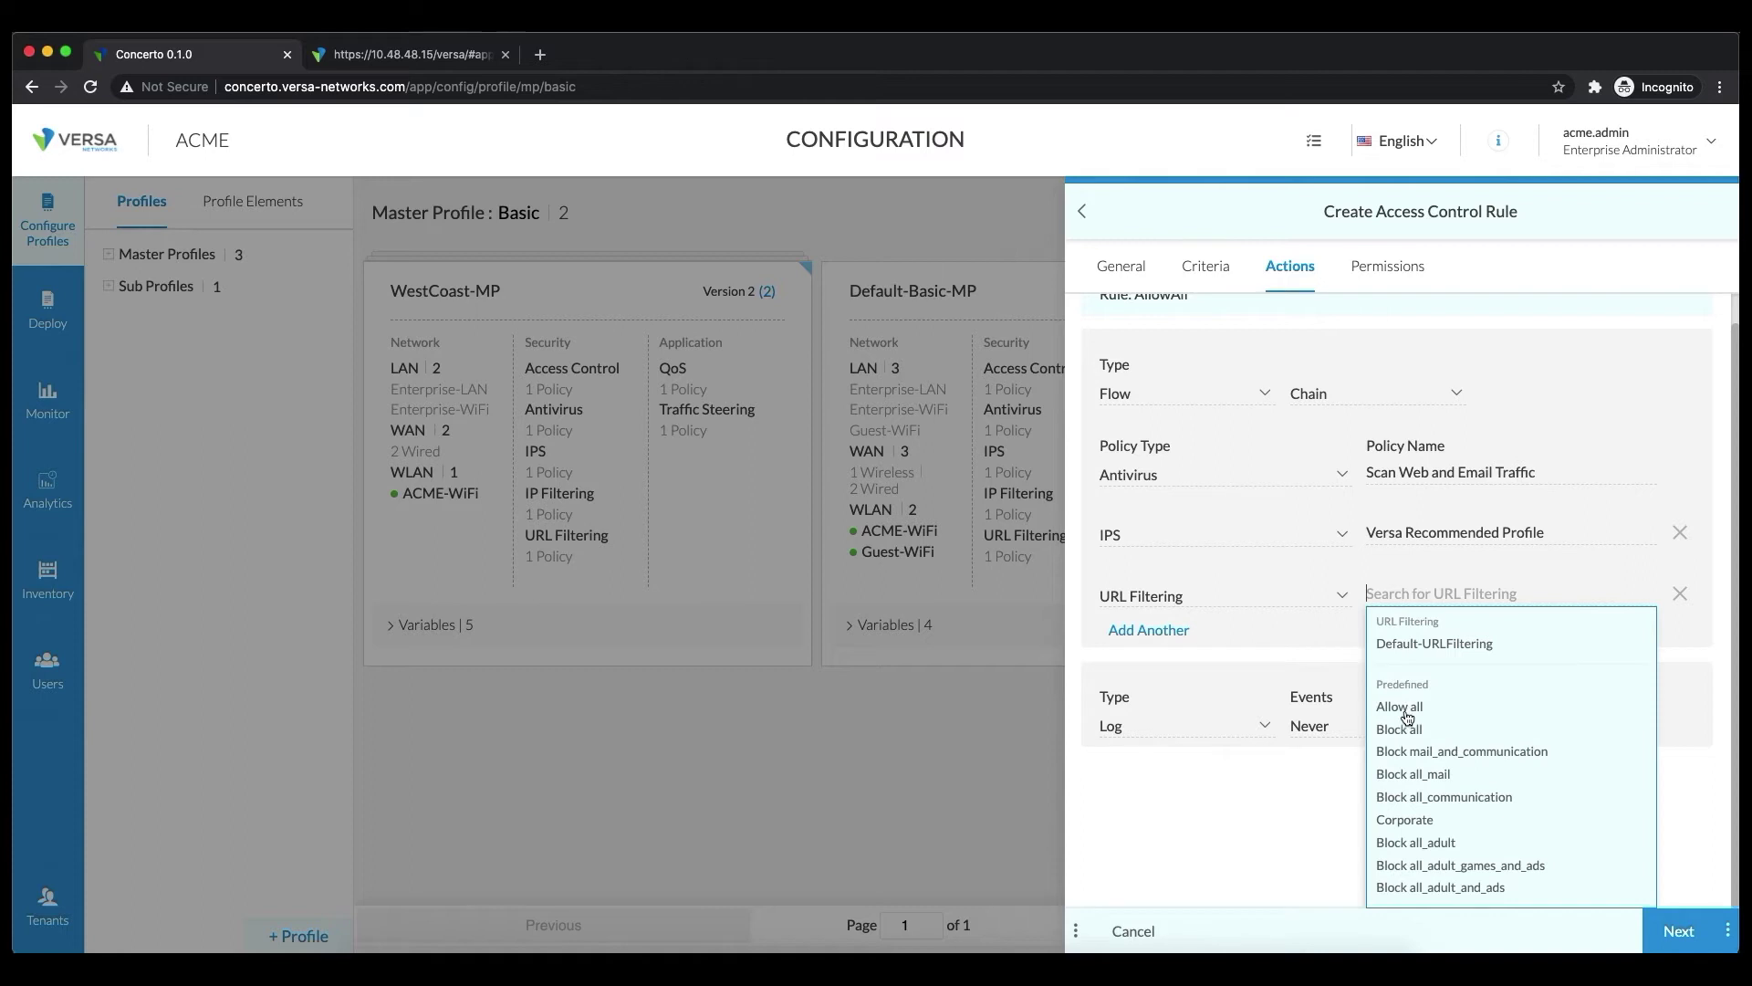
click(1460, 898)
click(1167, 669)
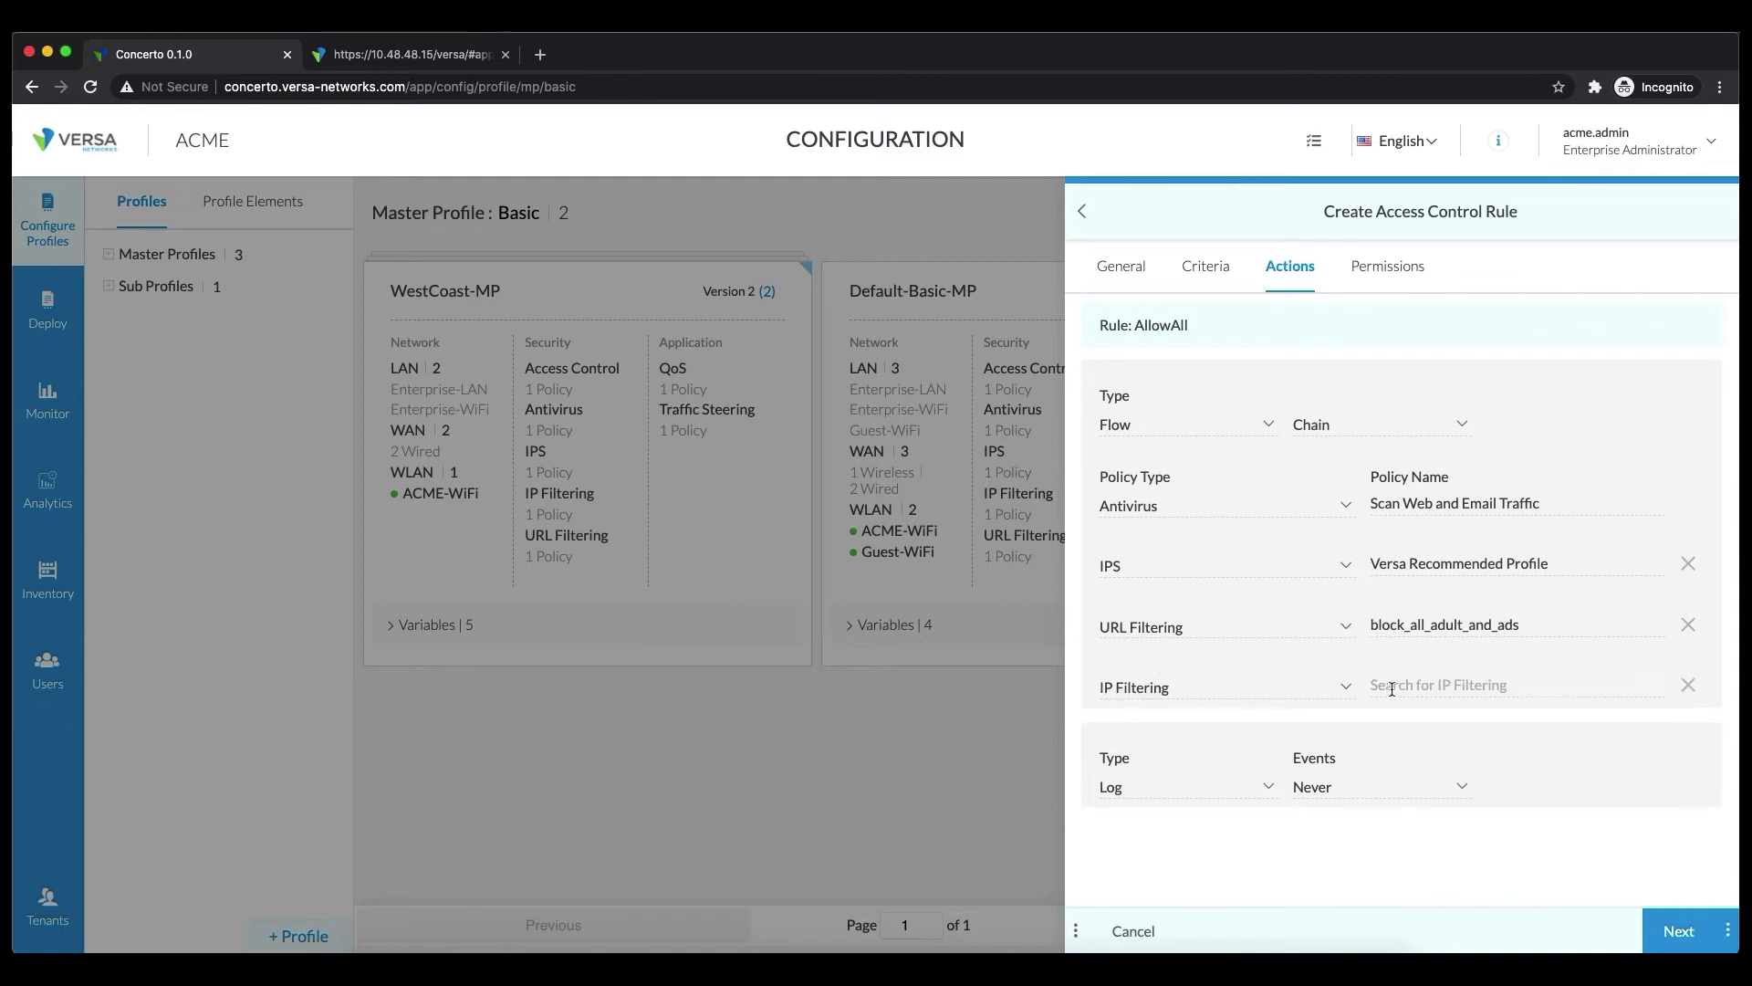
click(1459, 684)
scroll(1586, 753, down, 2)
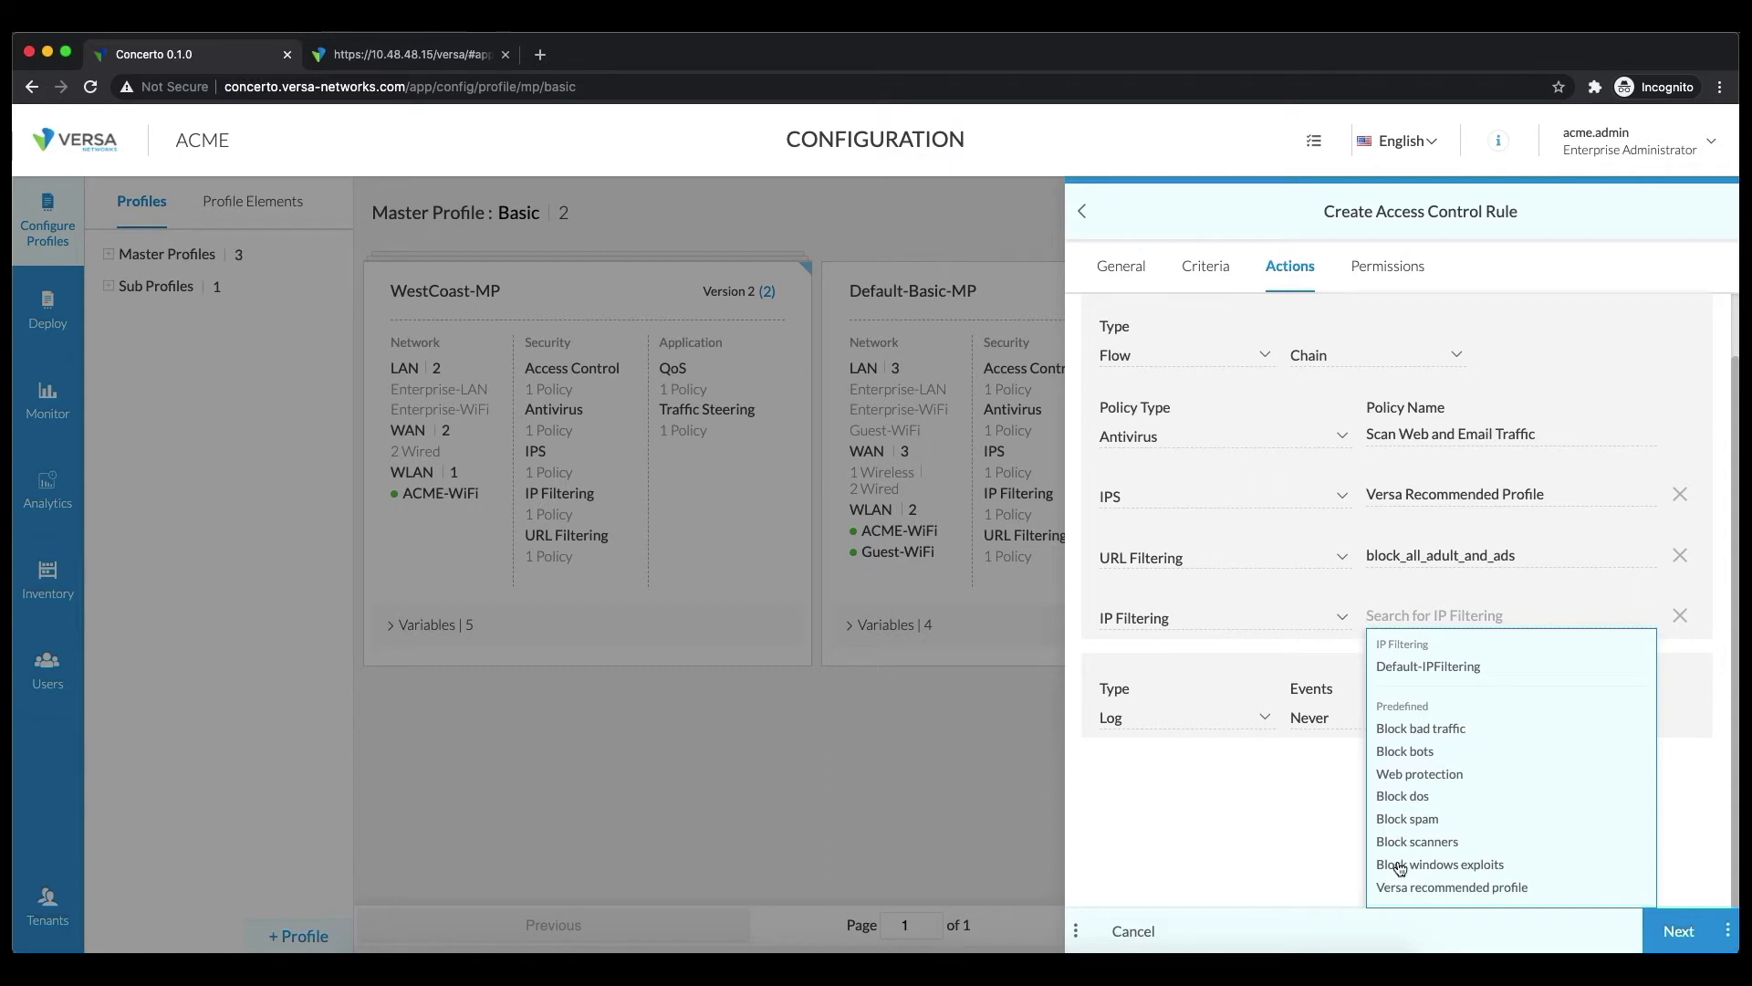
click(1419, 751)
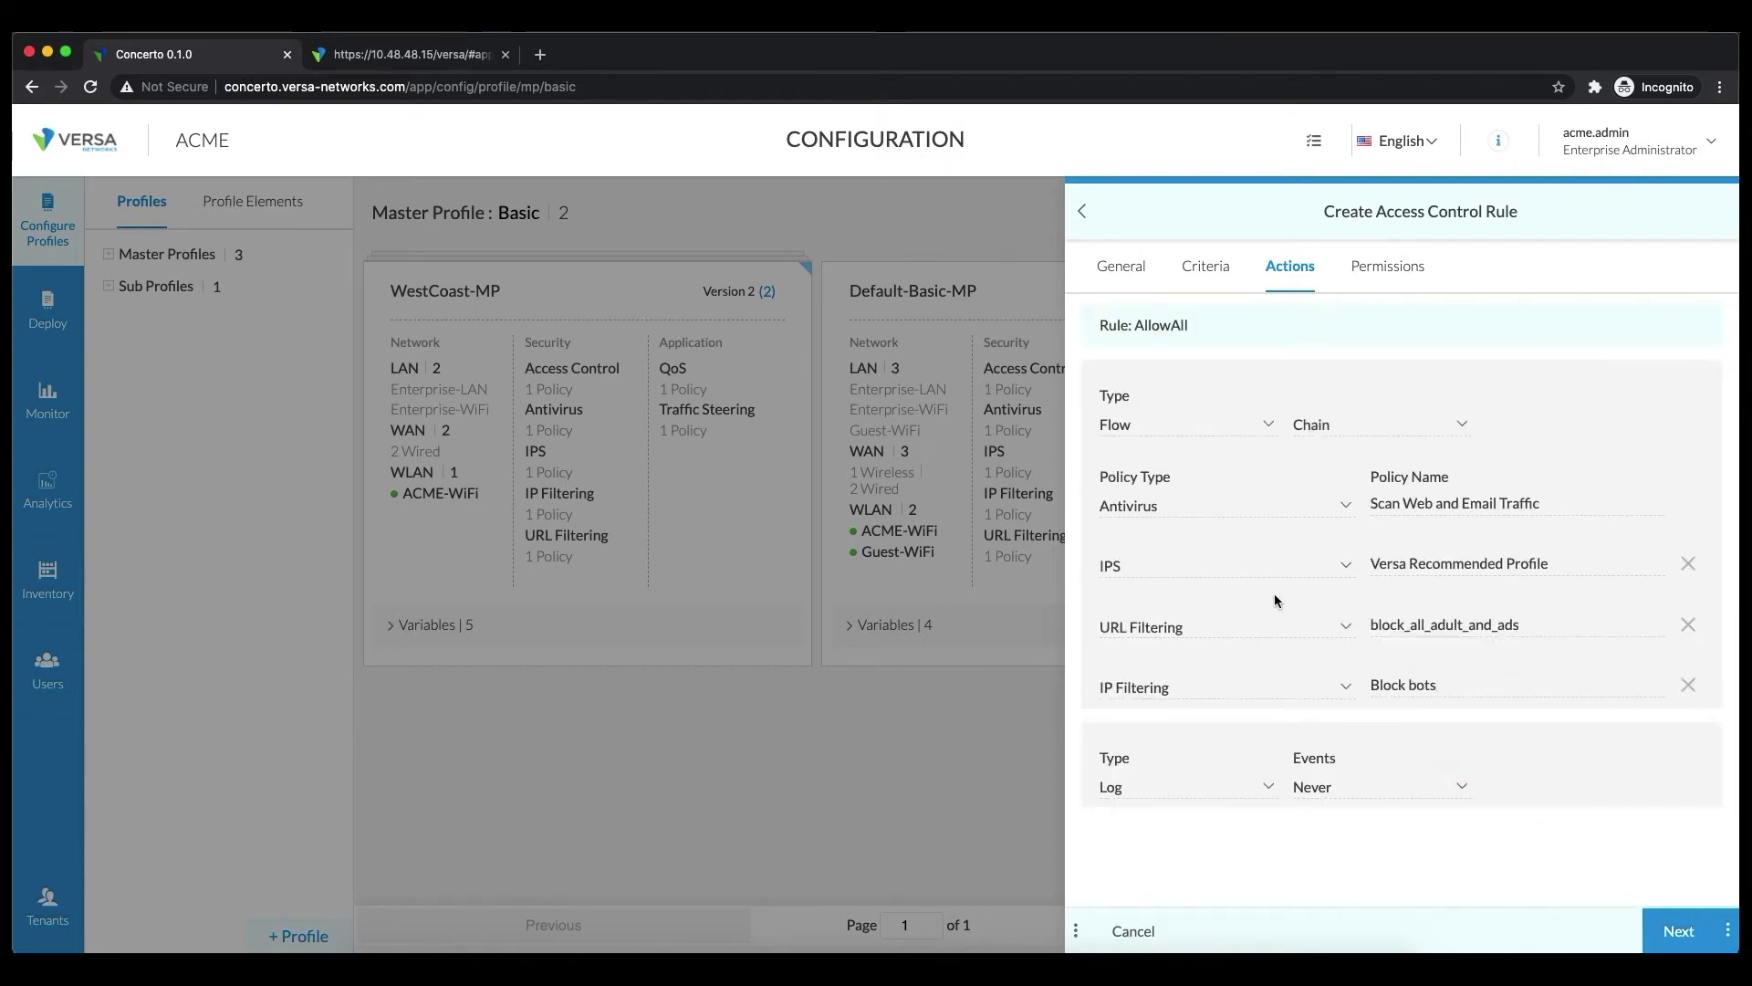
click(1337, 787)
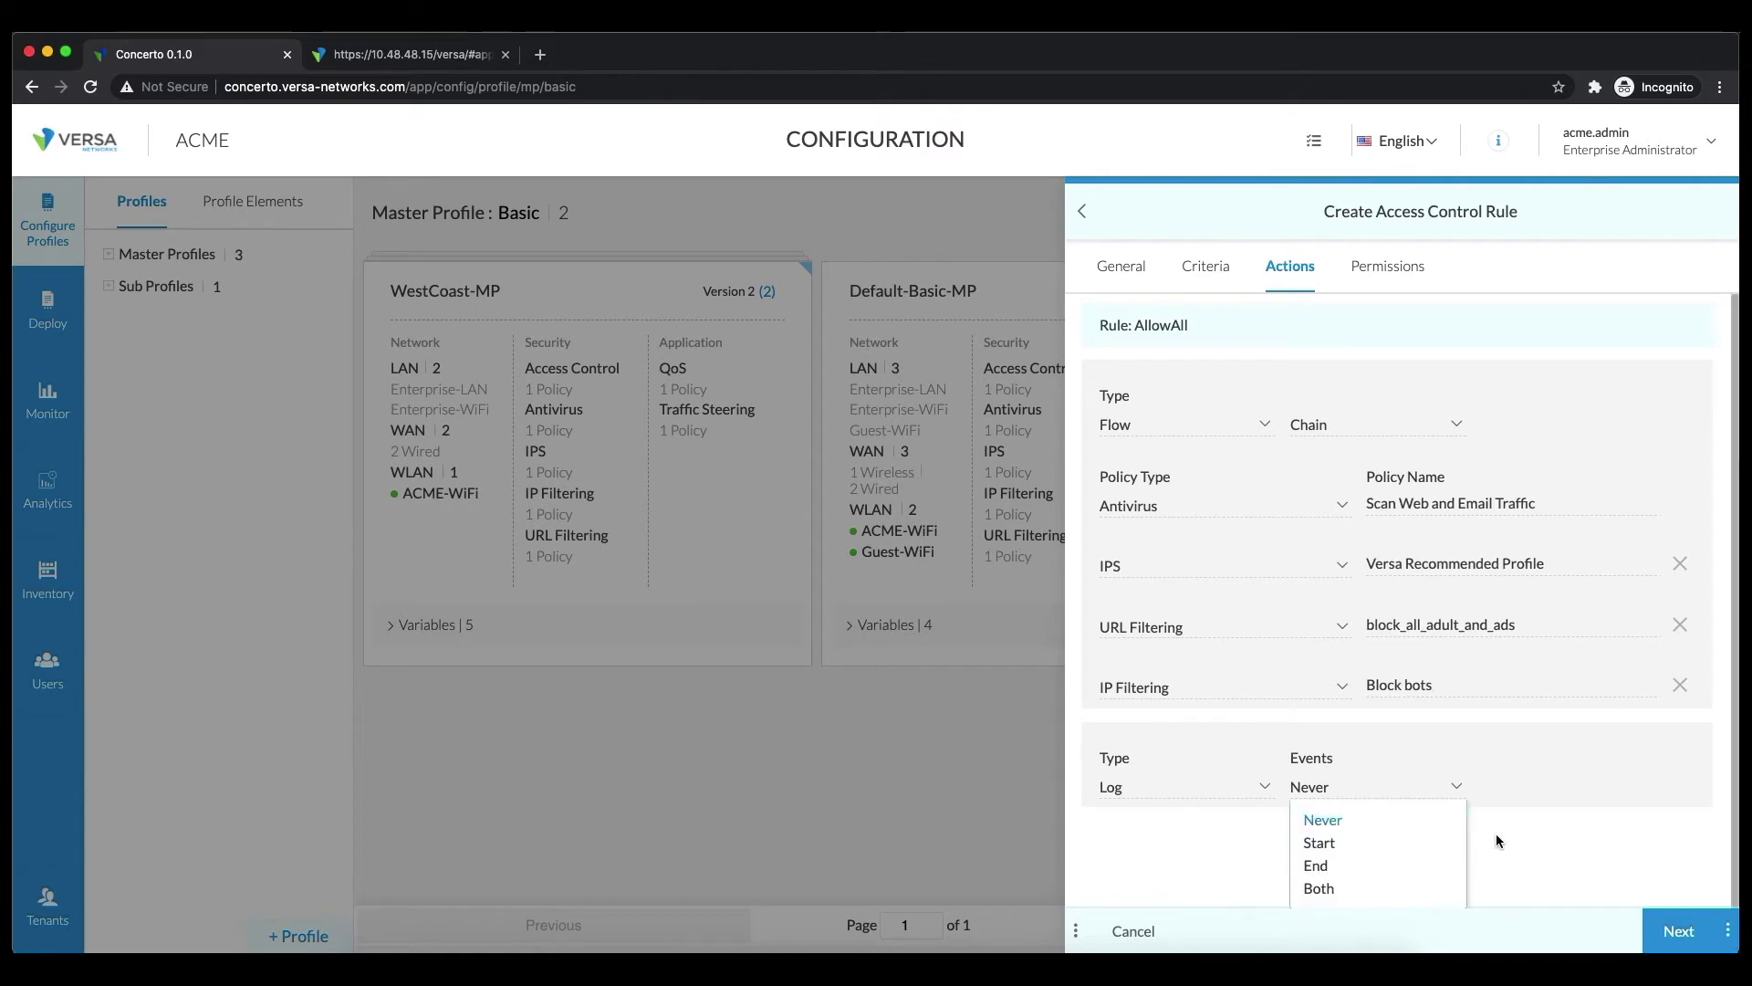
Keep logging events at Never and save the AllowAll rule into the policy
click(1656, 823)
click(1721, 929)
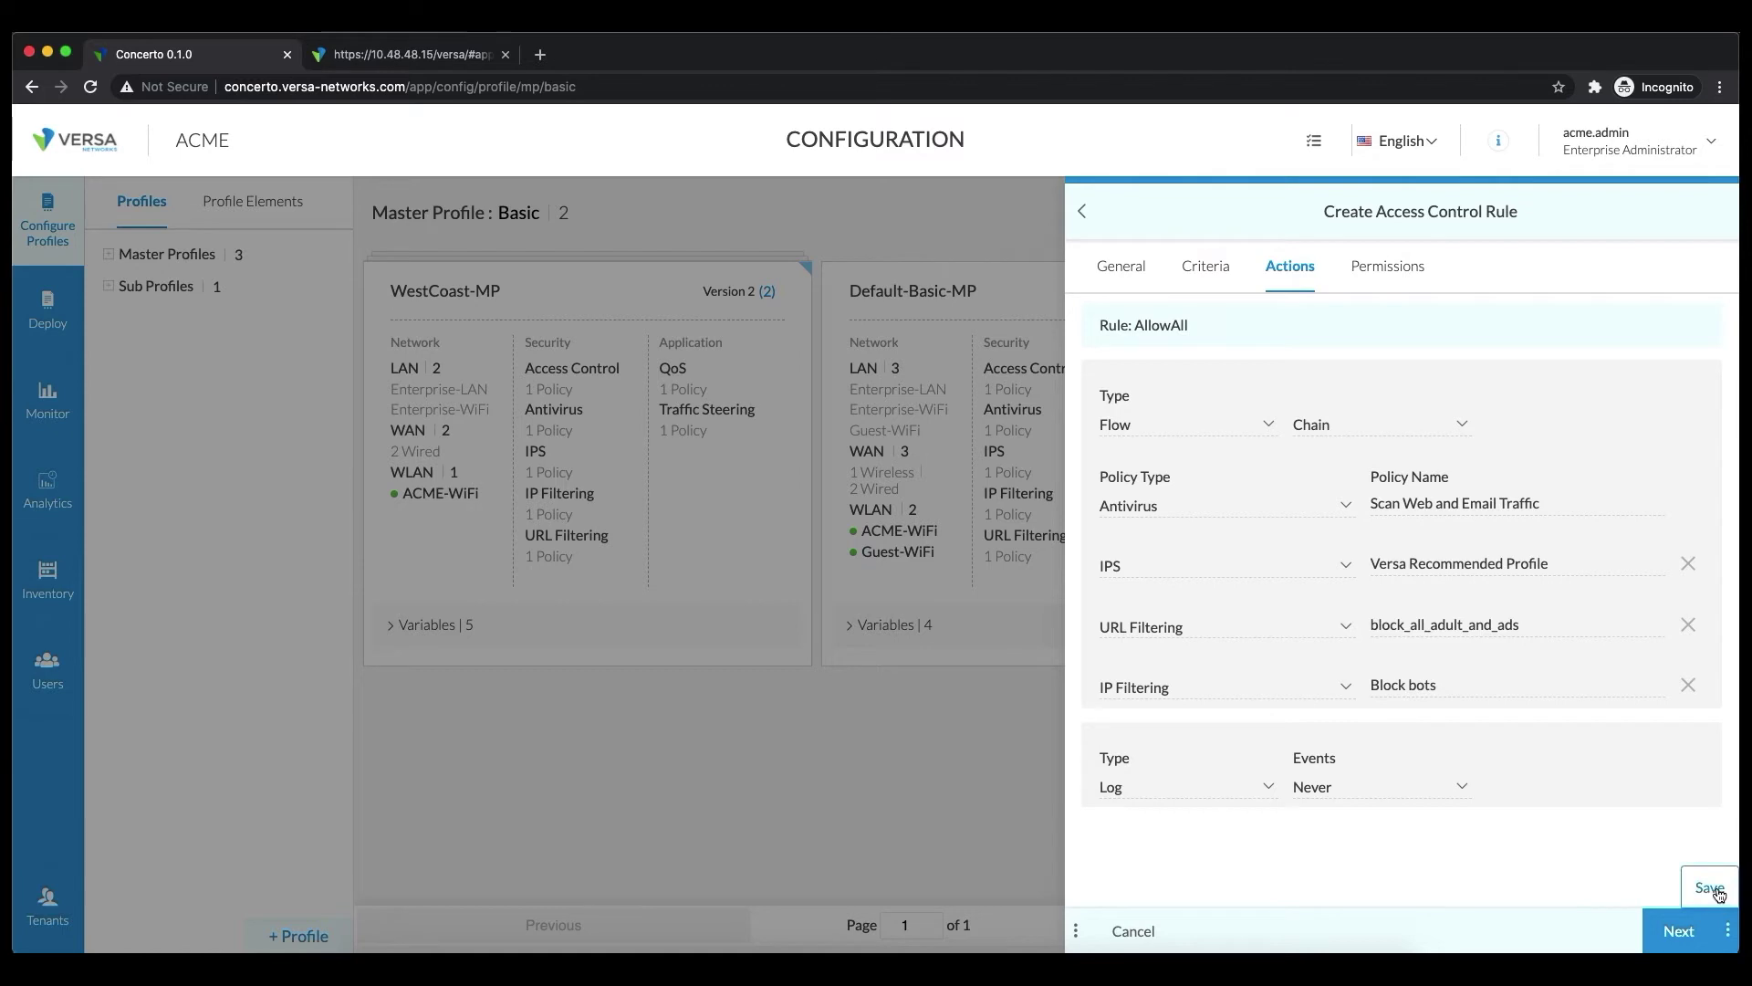
click(1713, 890)
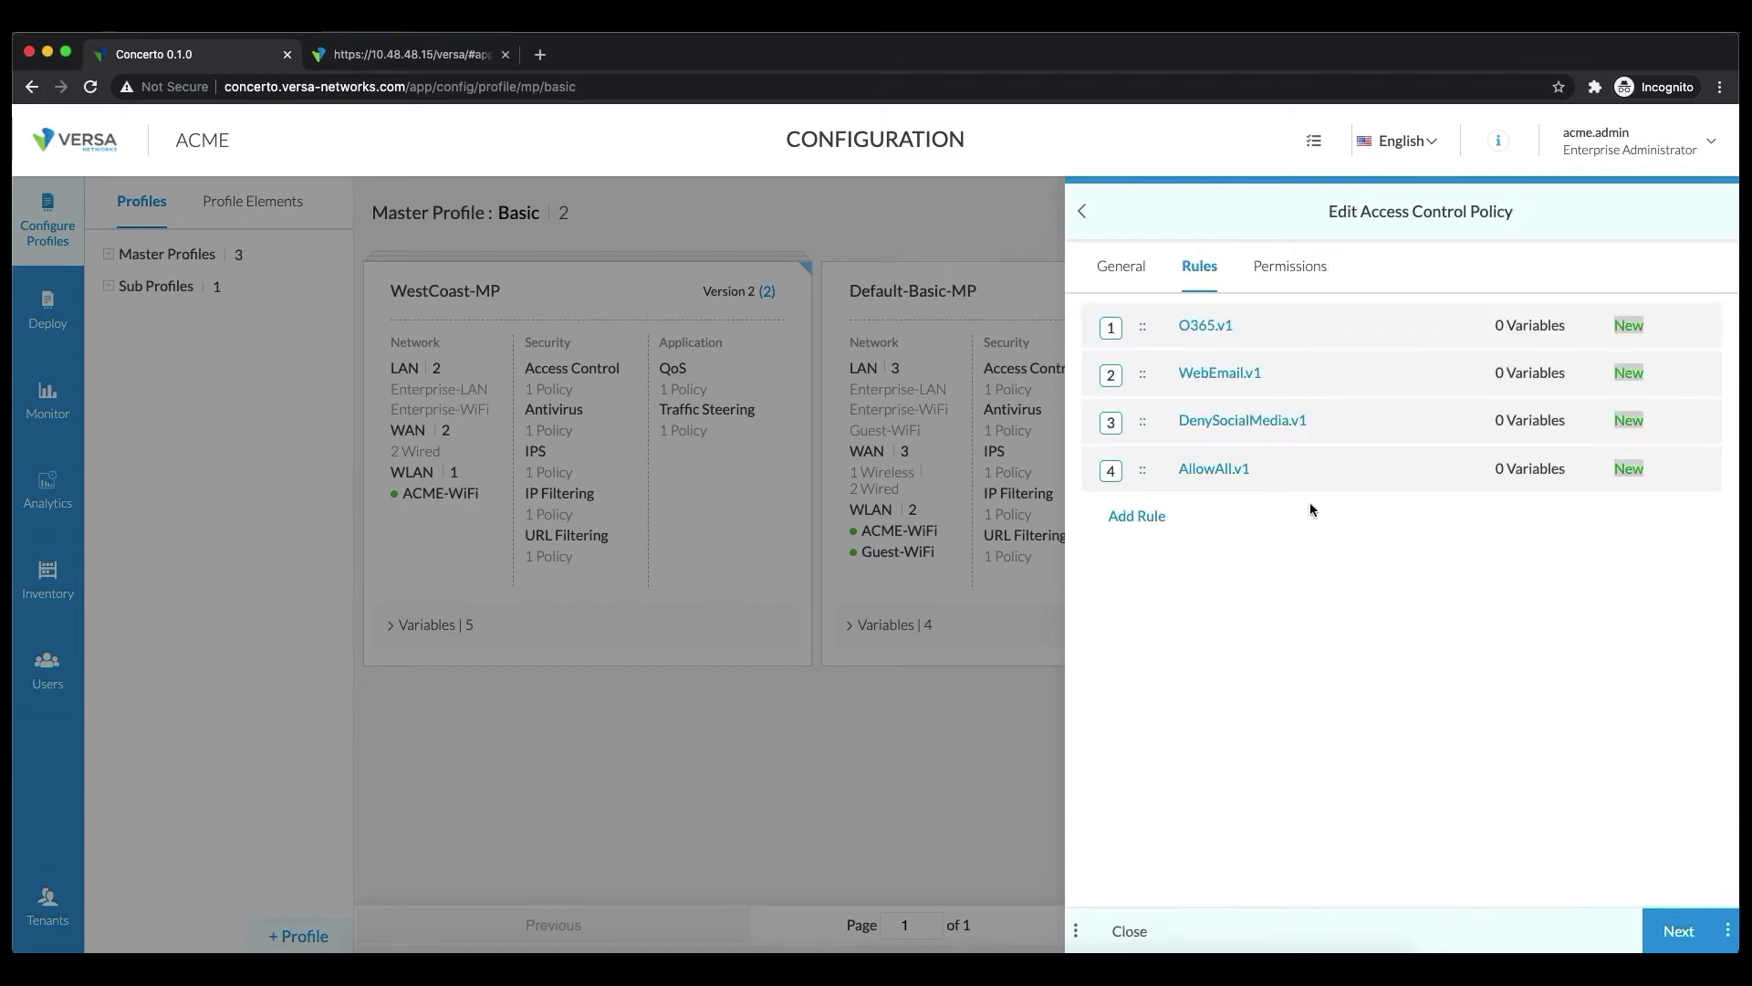
Try moving AllowAll.v1 to rule position 2 in the policy's rule order
mouse_move(1330, 485)
mouse_down()
mouse_move(1325, 438)
mouse_move(1328, 502)
mouse_move(1328, 382)
mouse_move(1319, 476)
mouse_up()
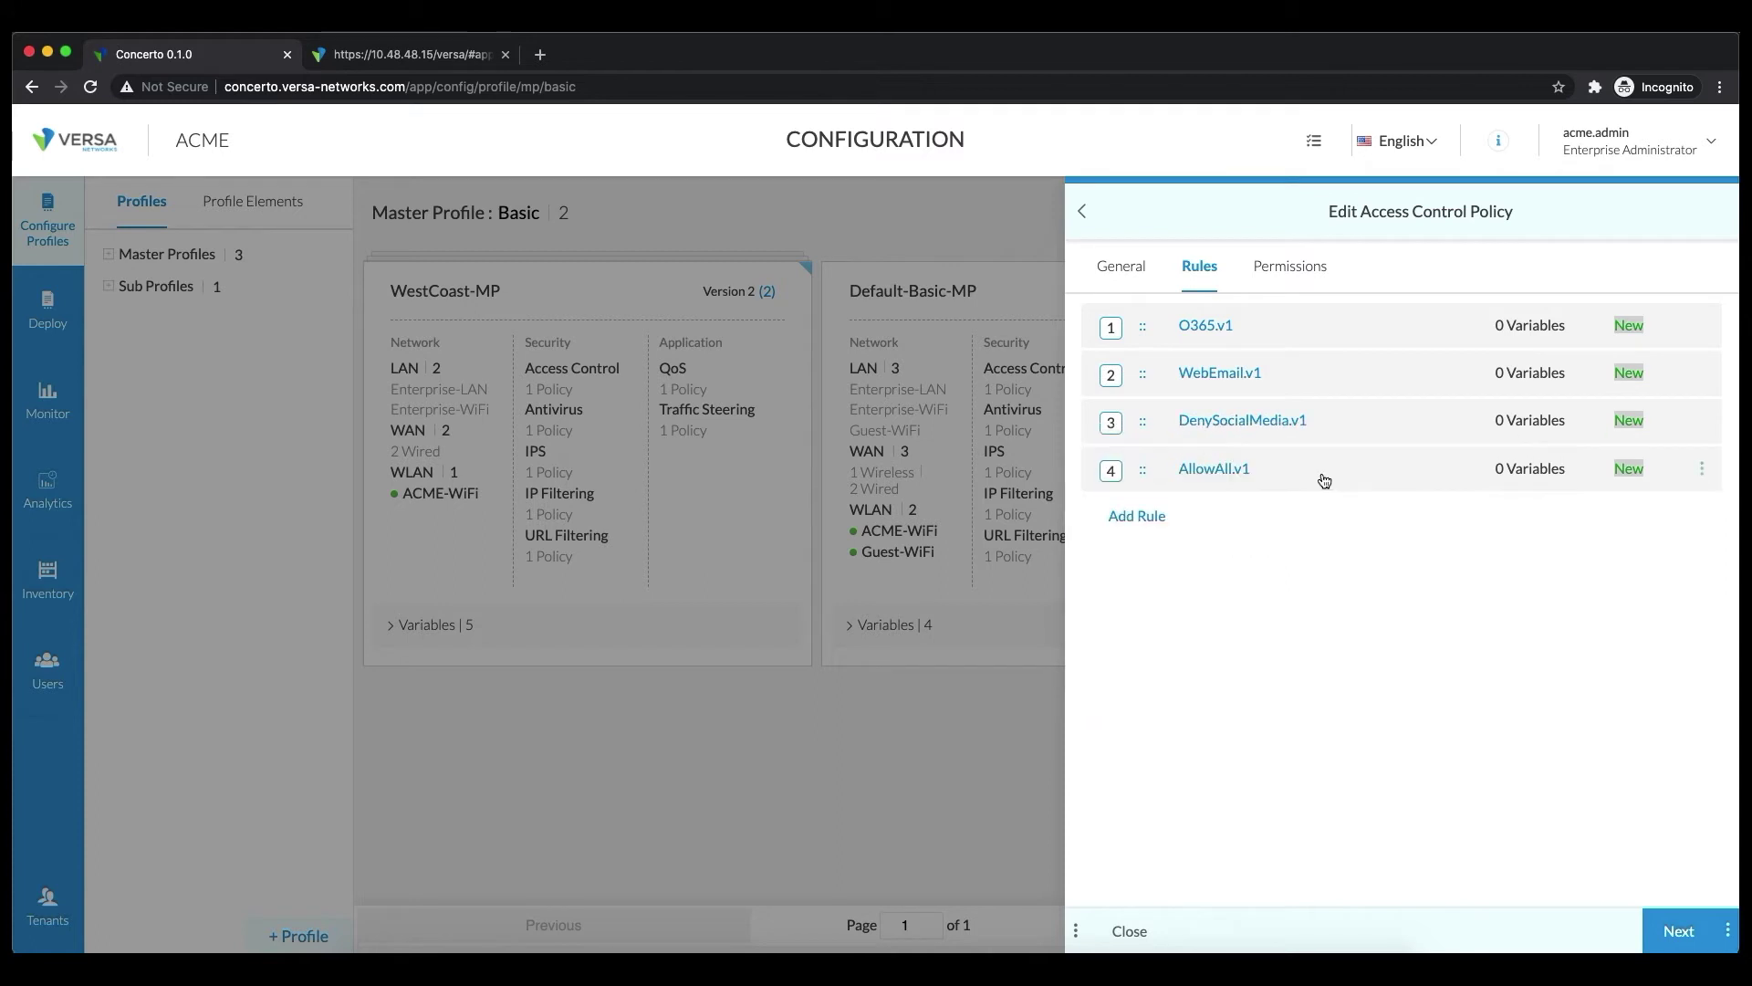
click(1702, 471)
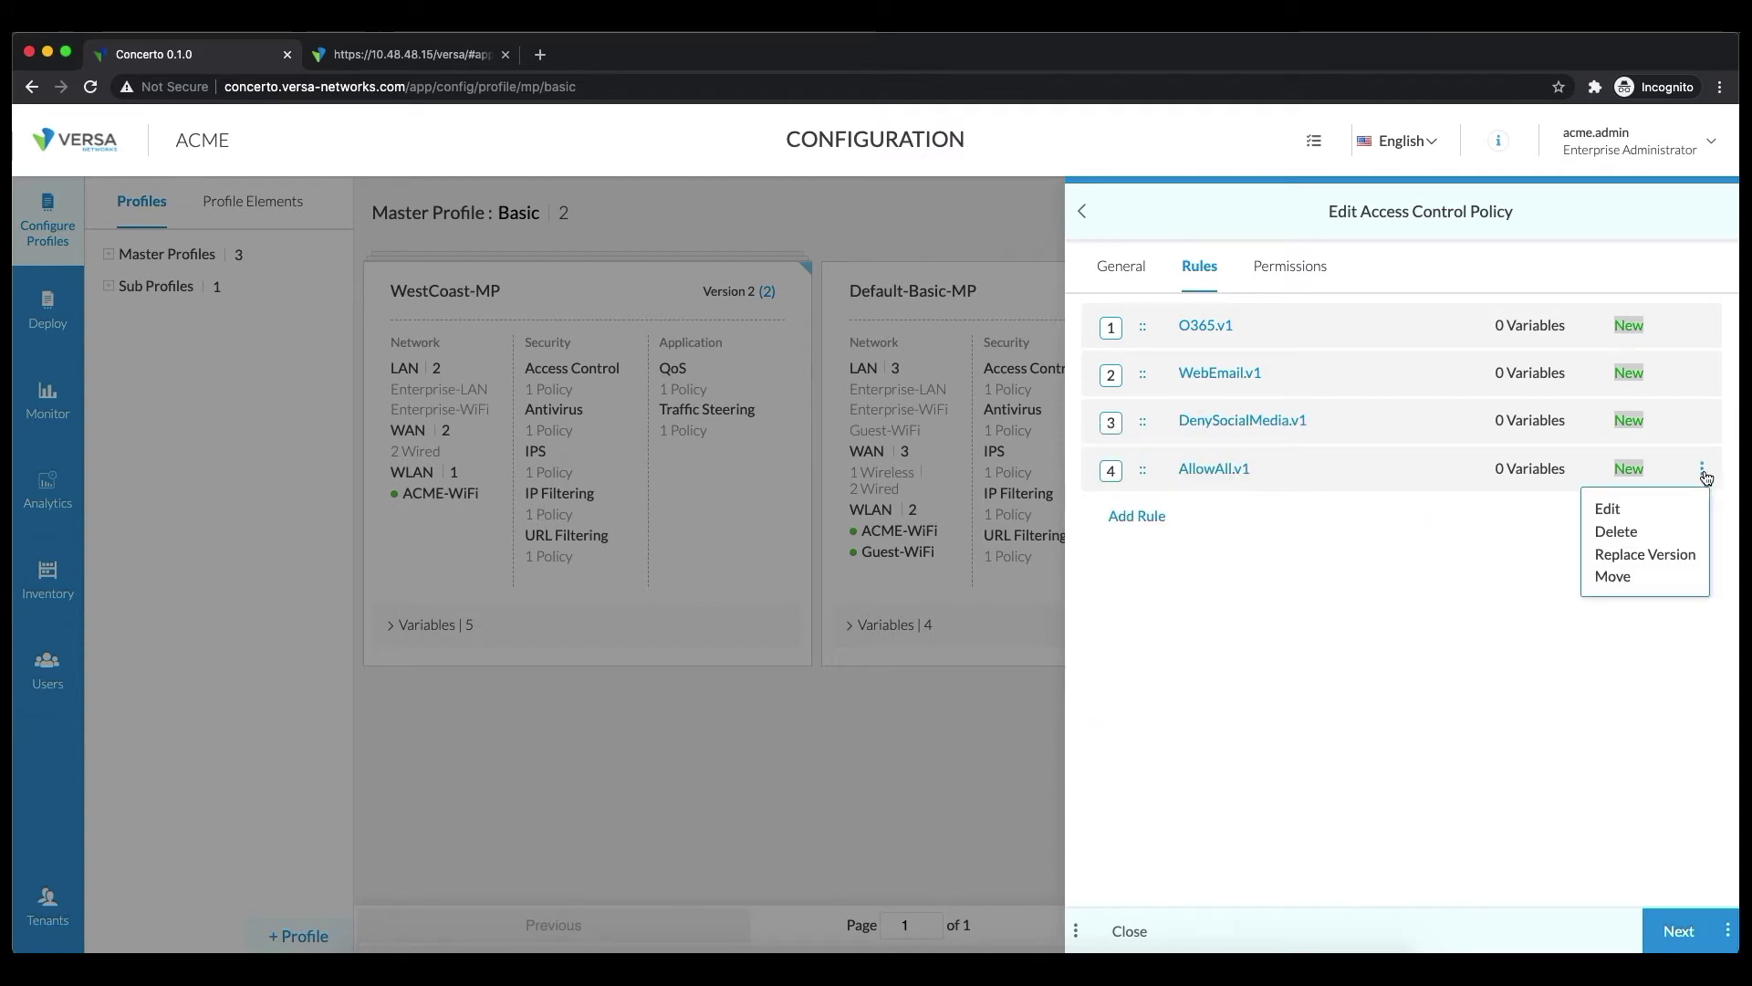
click(1608, 579)
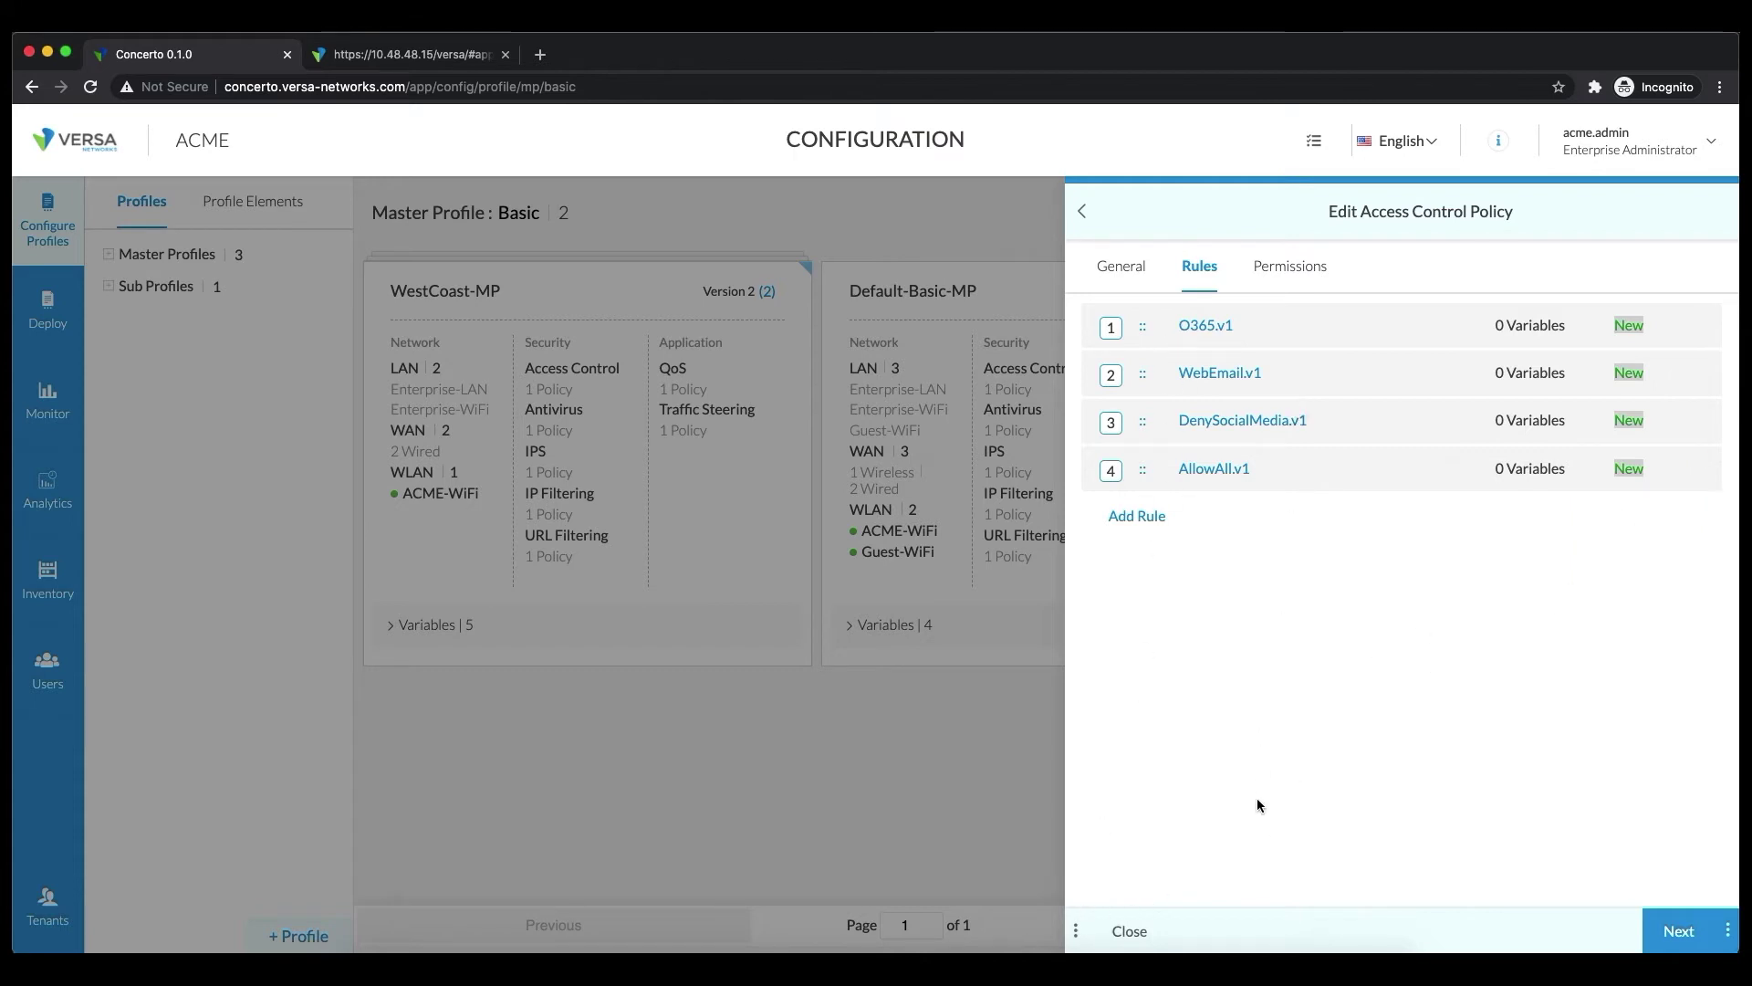
mouse_move(1212, 374)
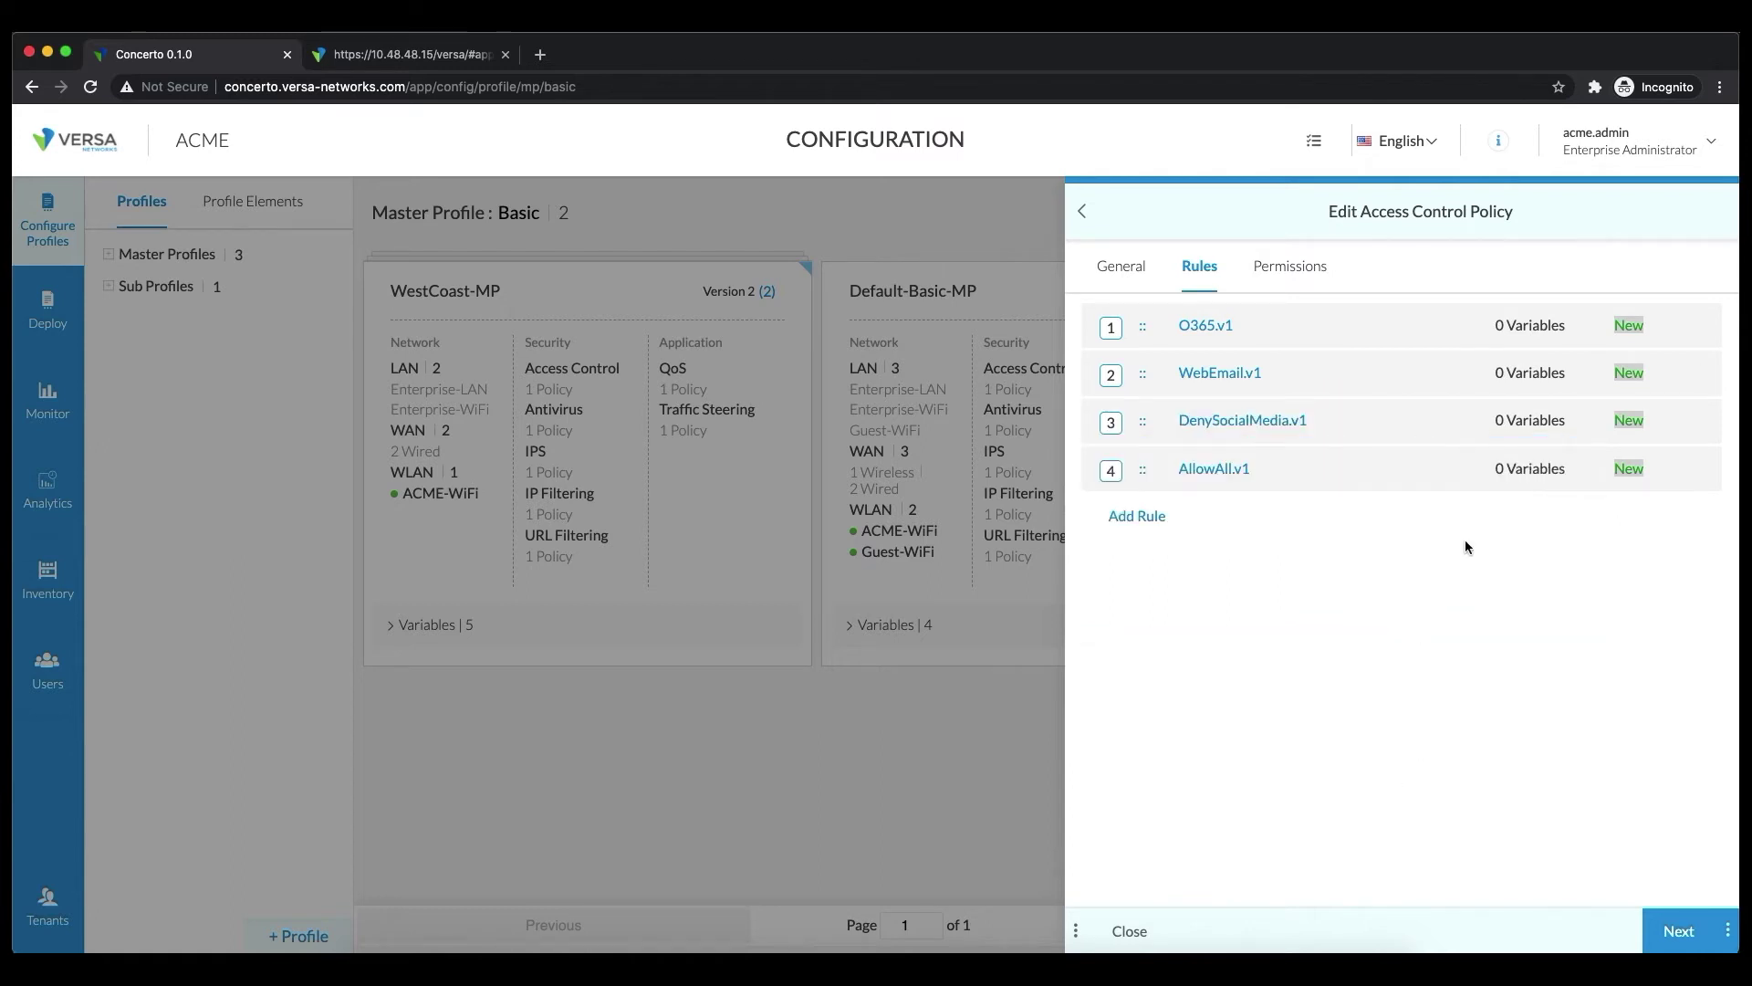
click(1703, 471)
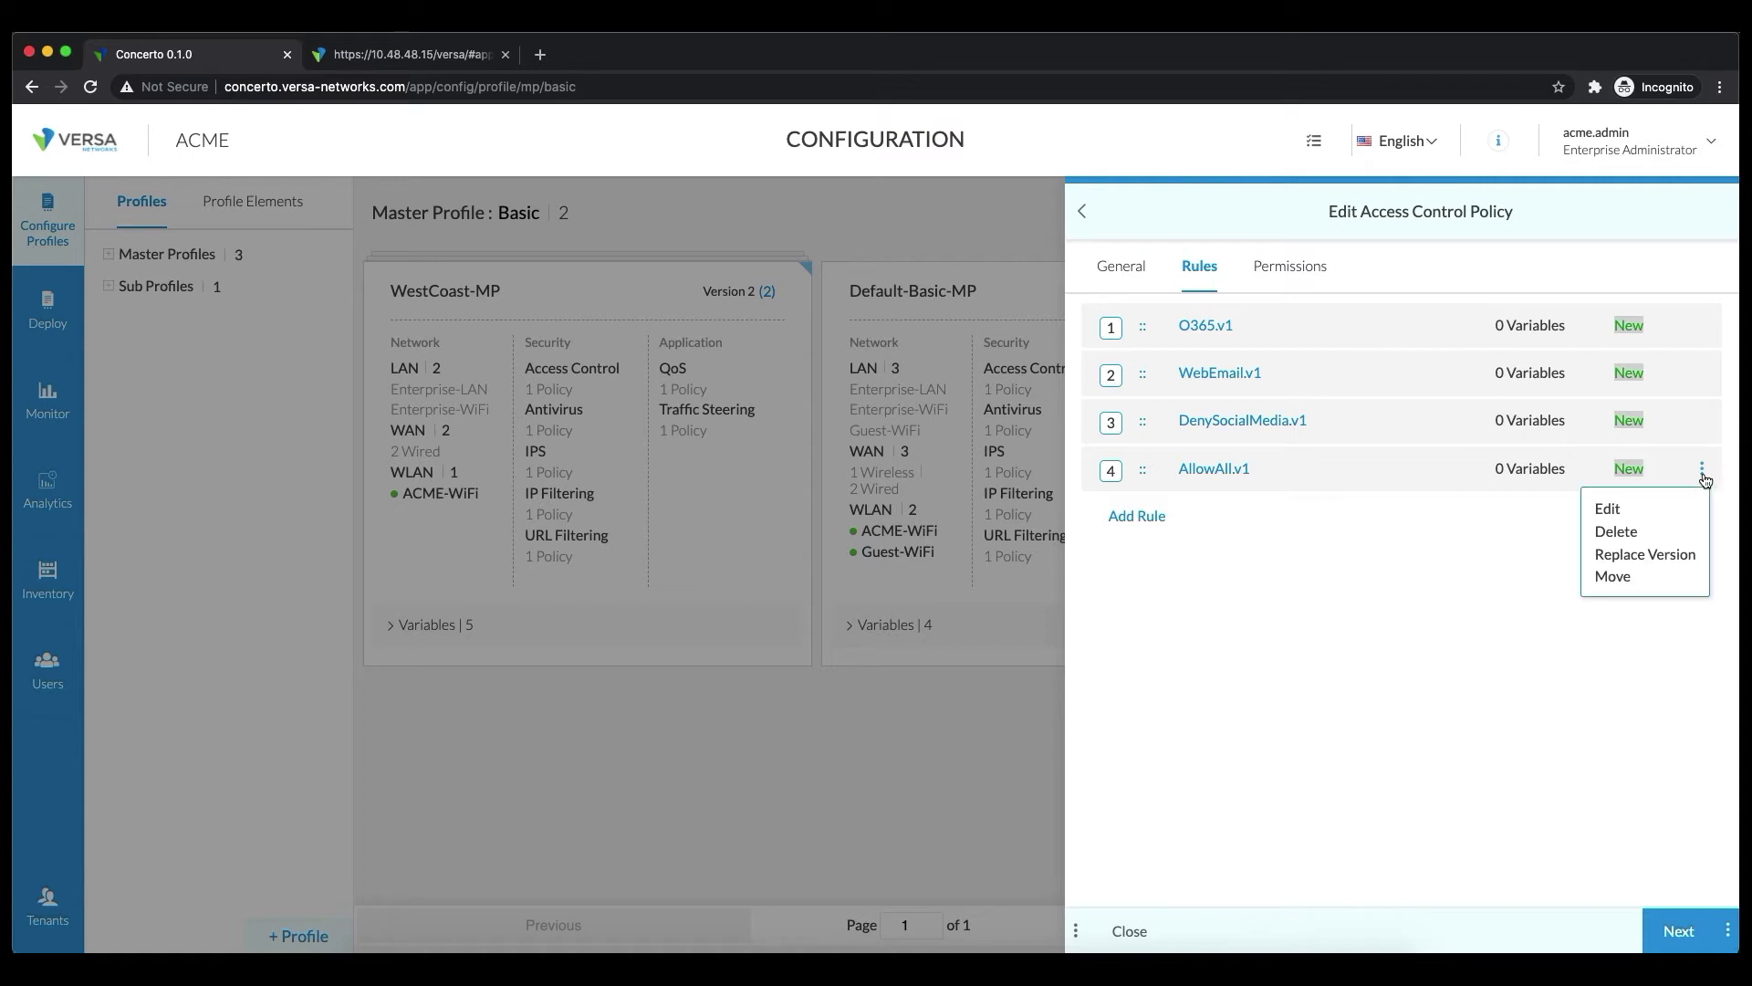
click(1613, 577)
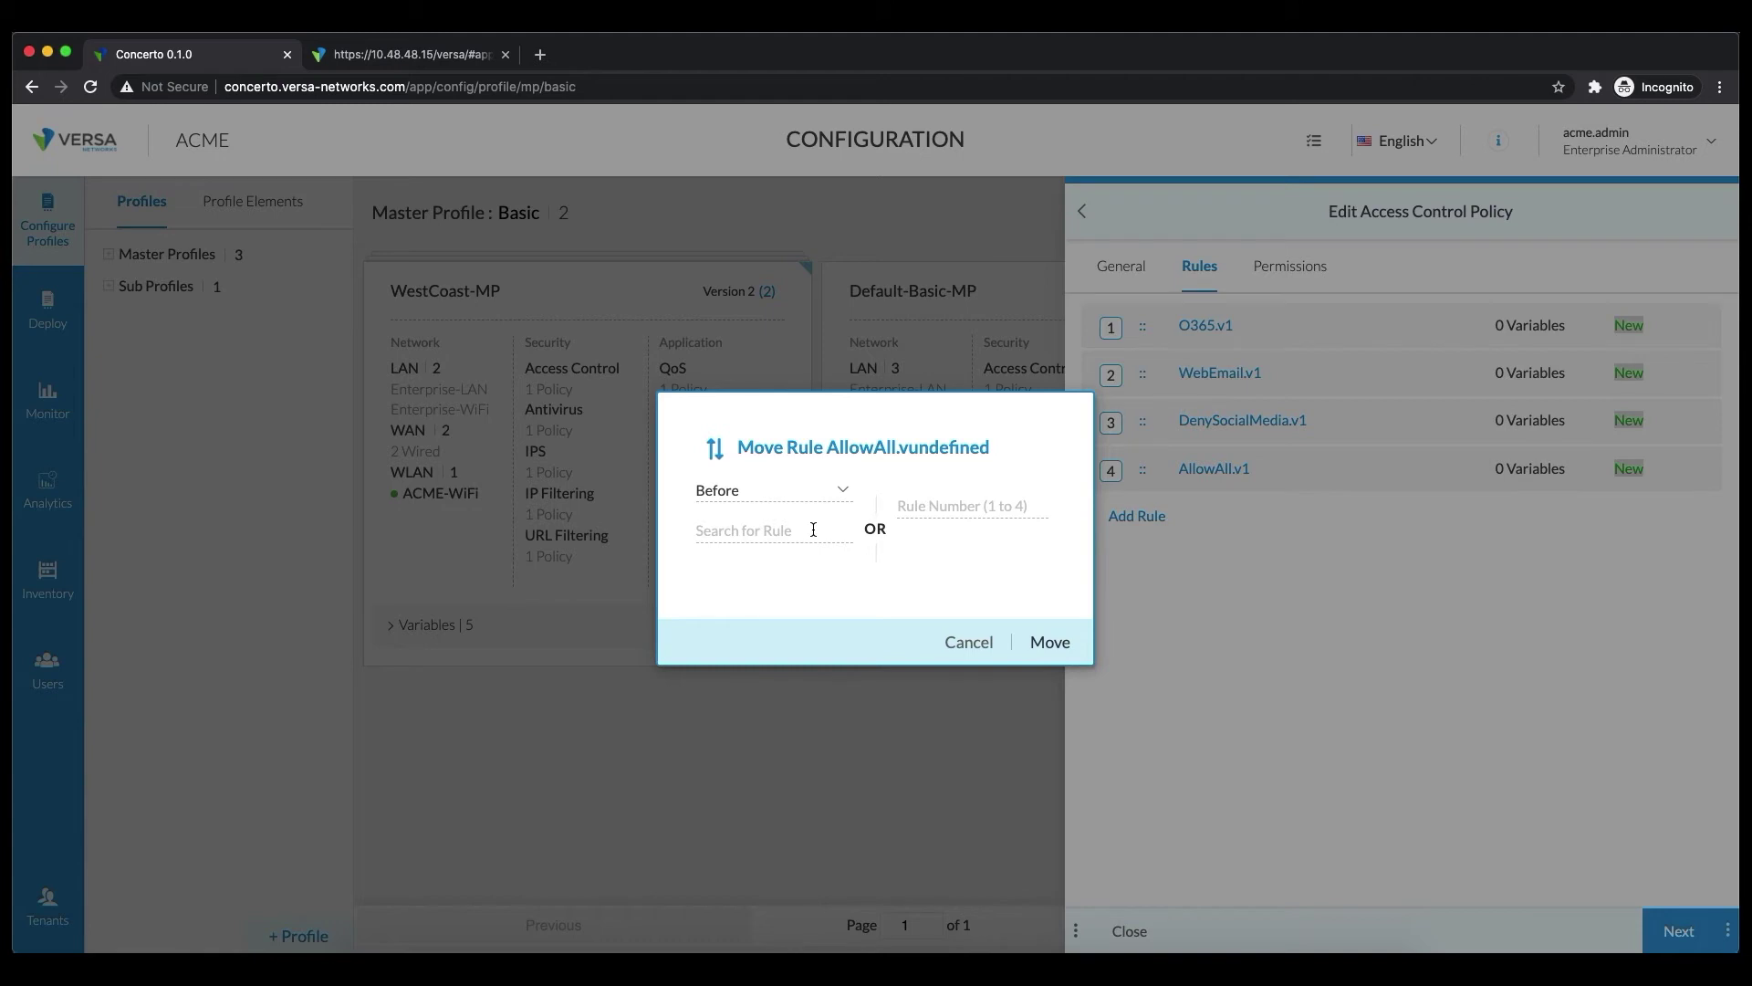
click(925, 508)
text(2)
click(1039, 639)
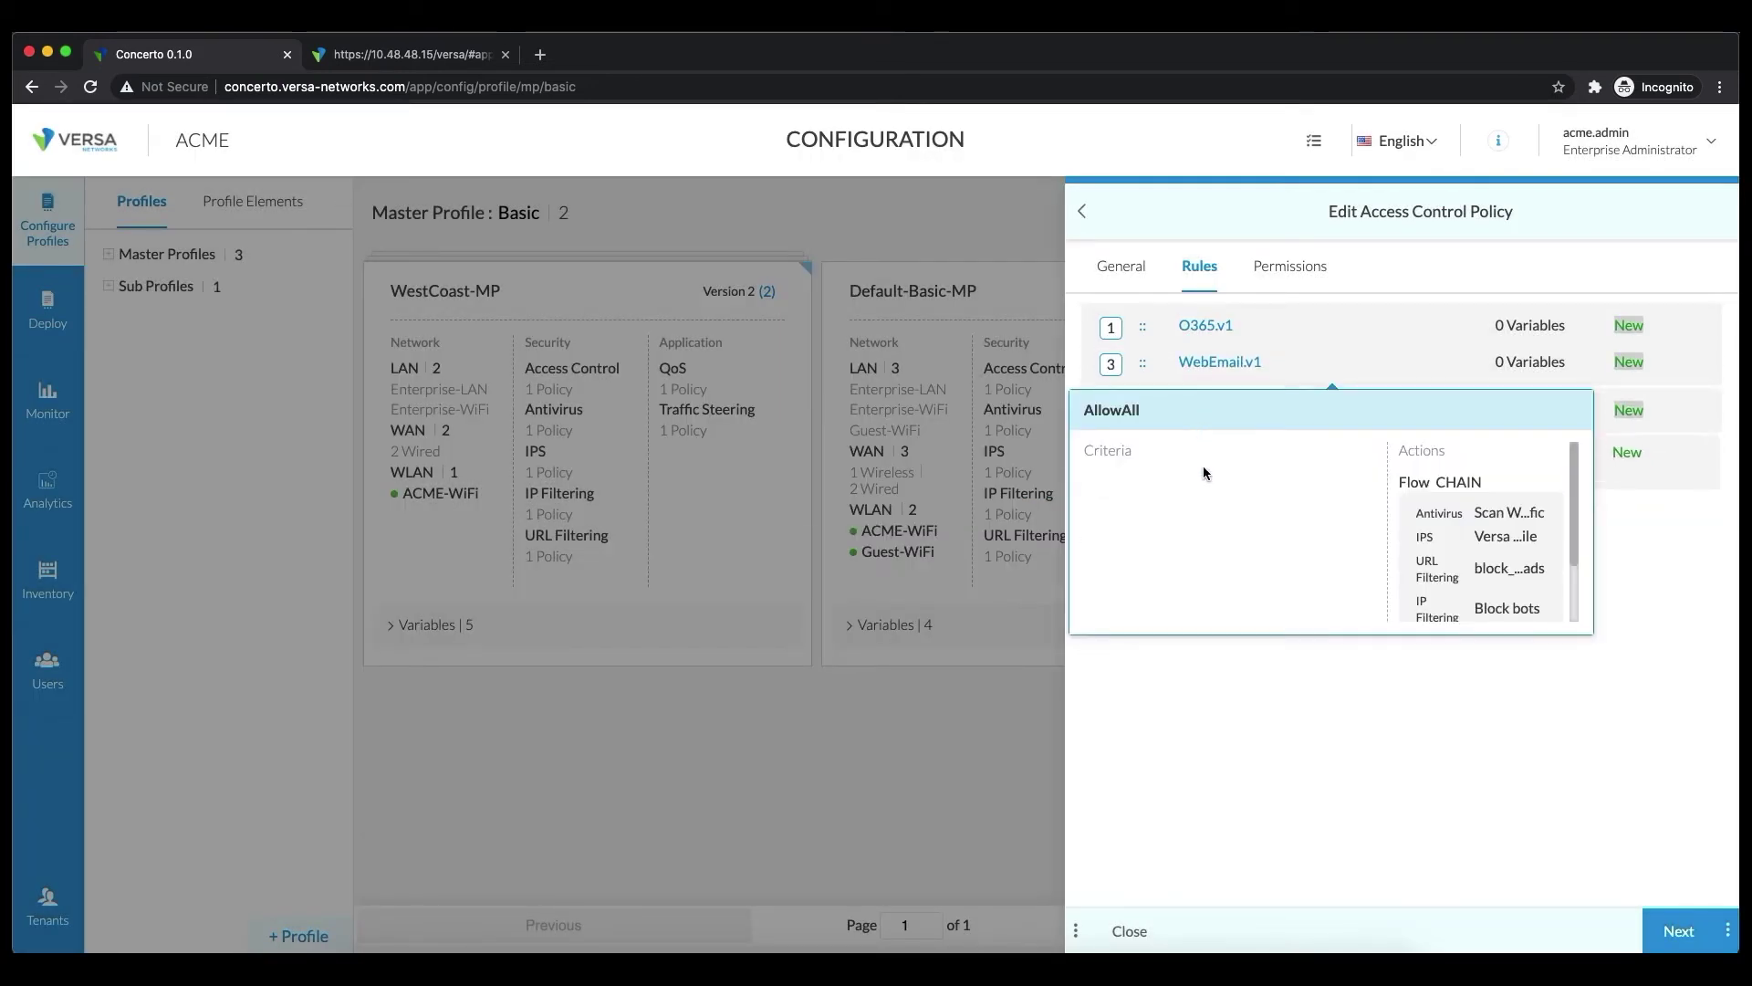
click(1727, 930)
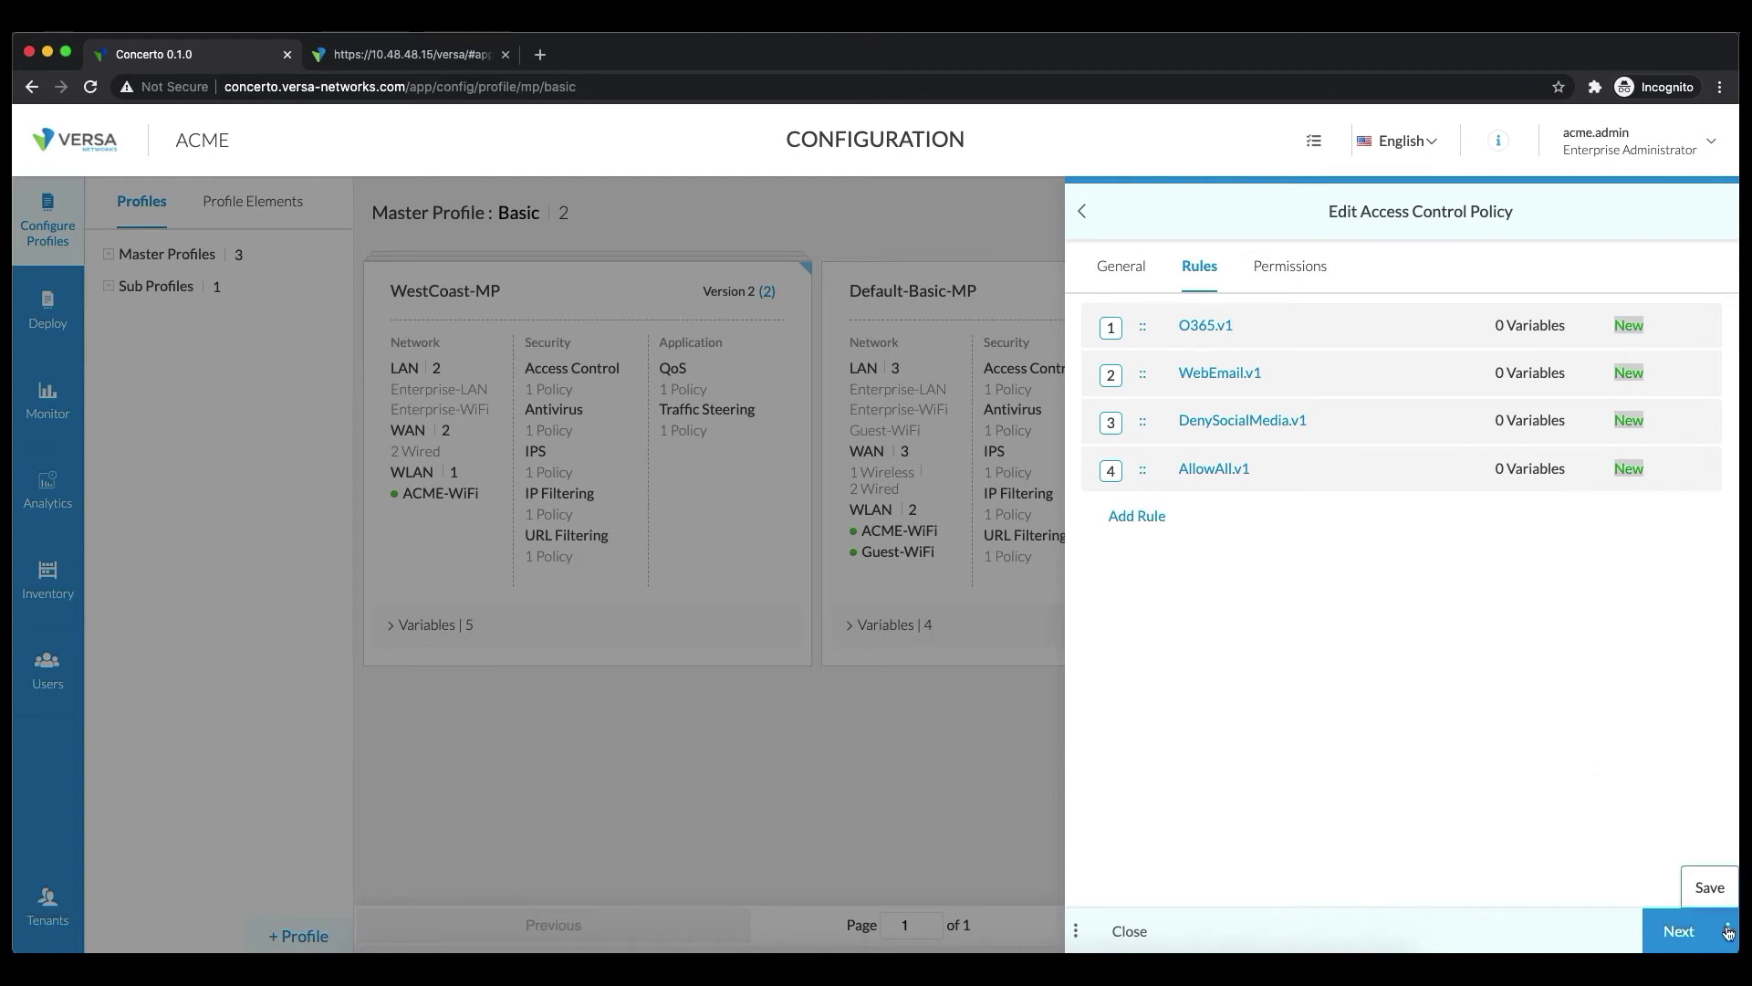
Save the access control policy, then save the master profile as WestCoast-MPv3
click(1710, 888)
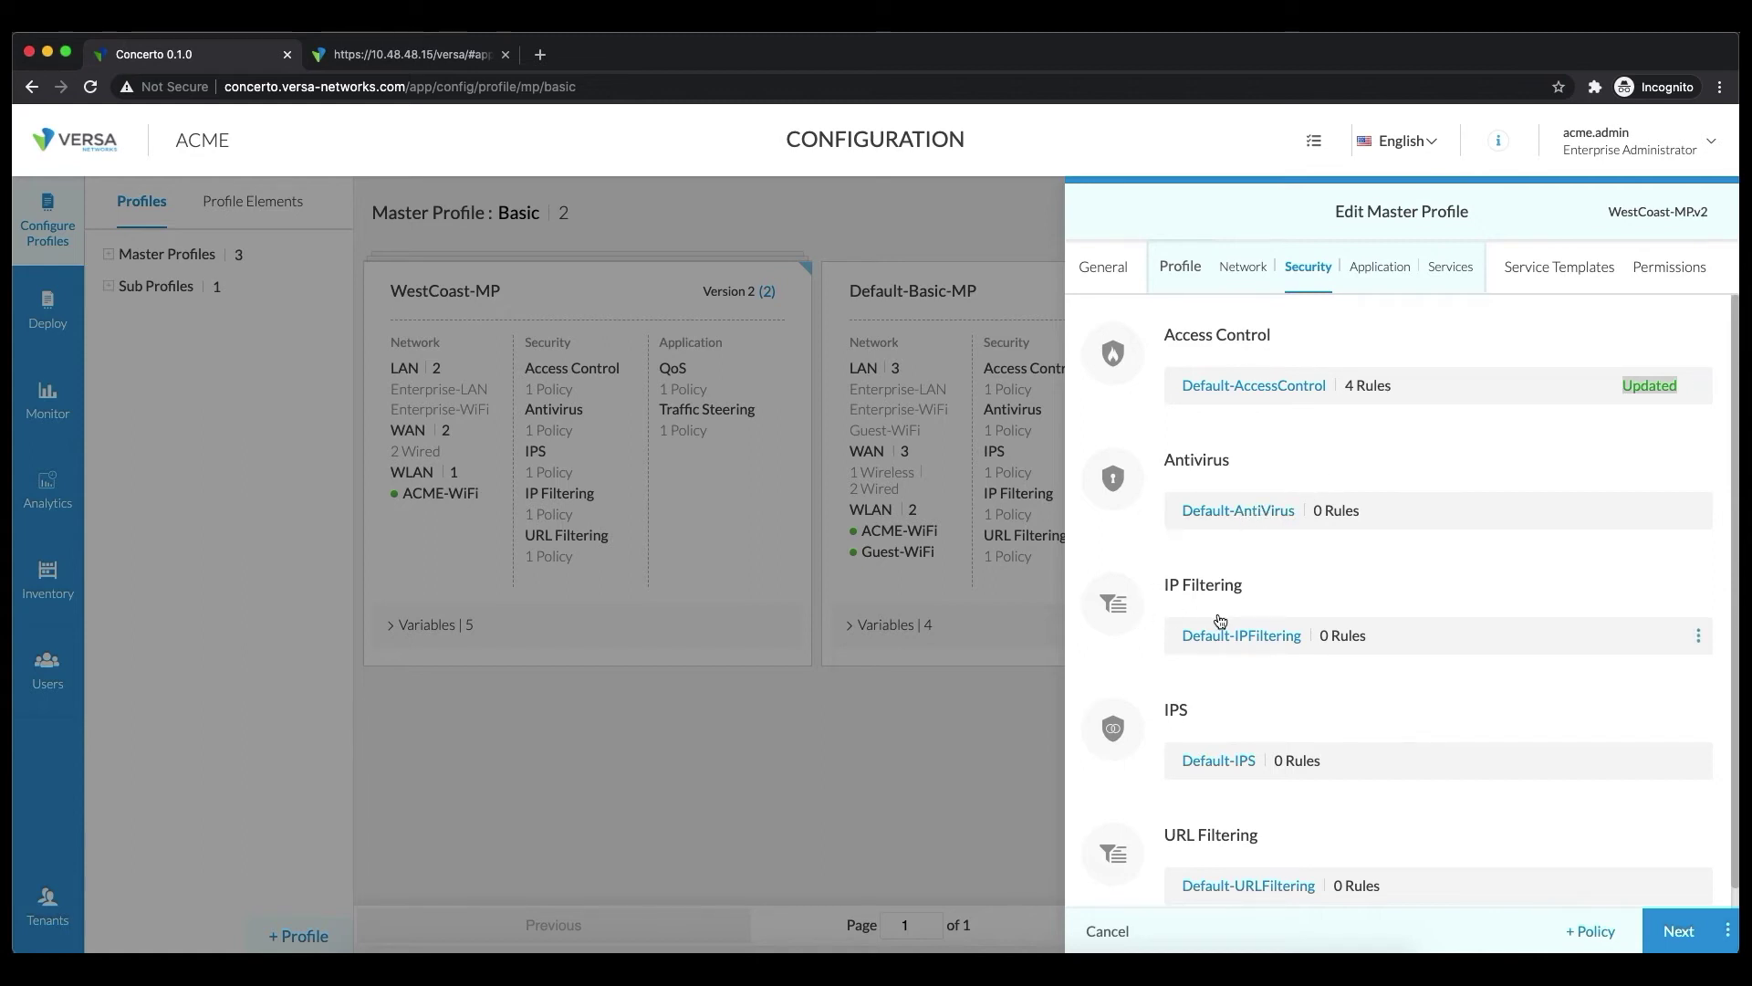
scroll(1332, 815, down, 1)
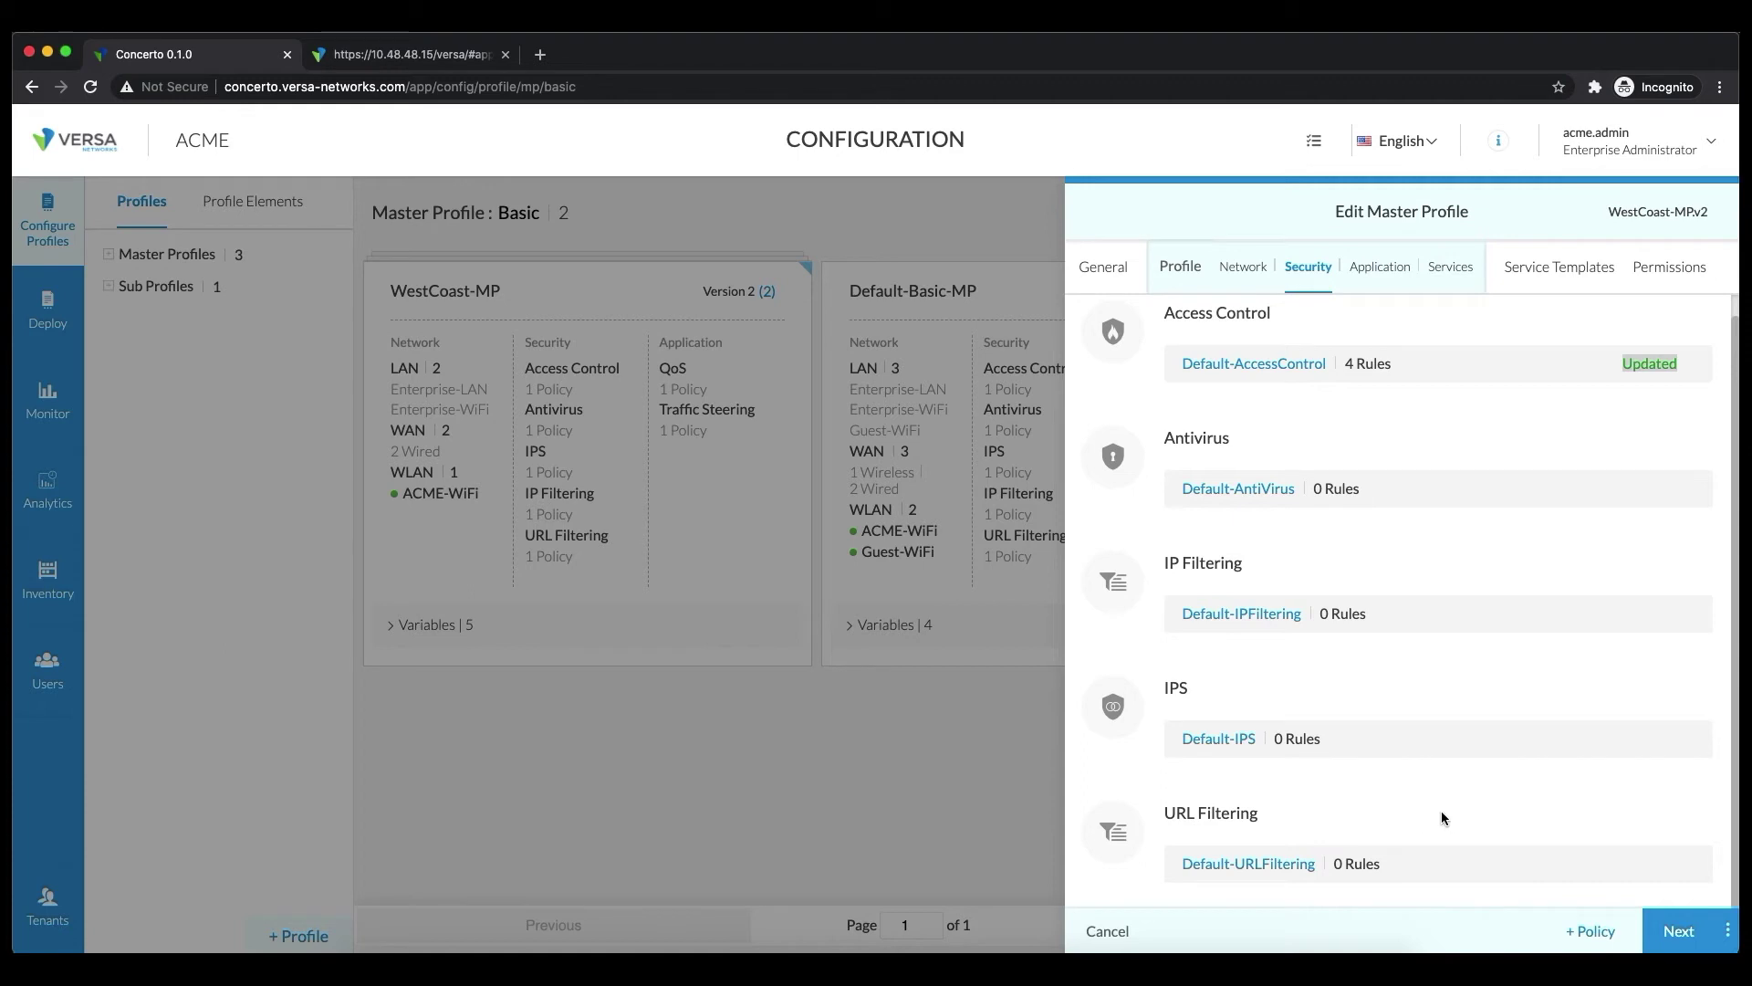
click(1723, 924)
click(1711, 888)
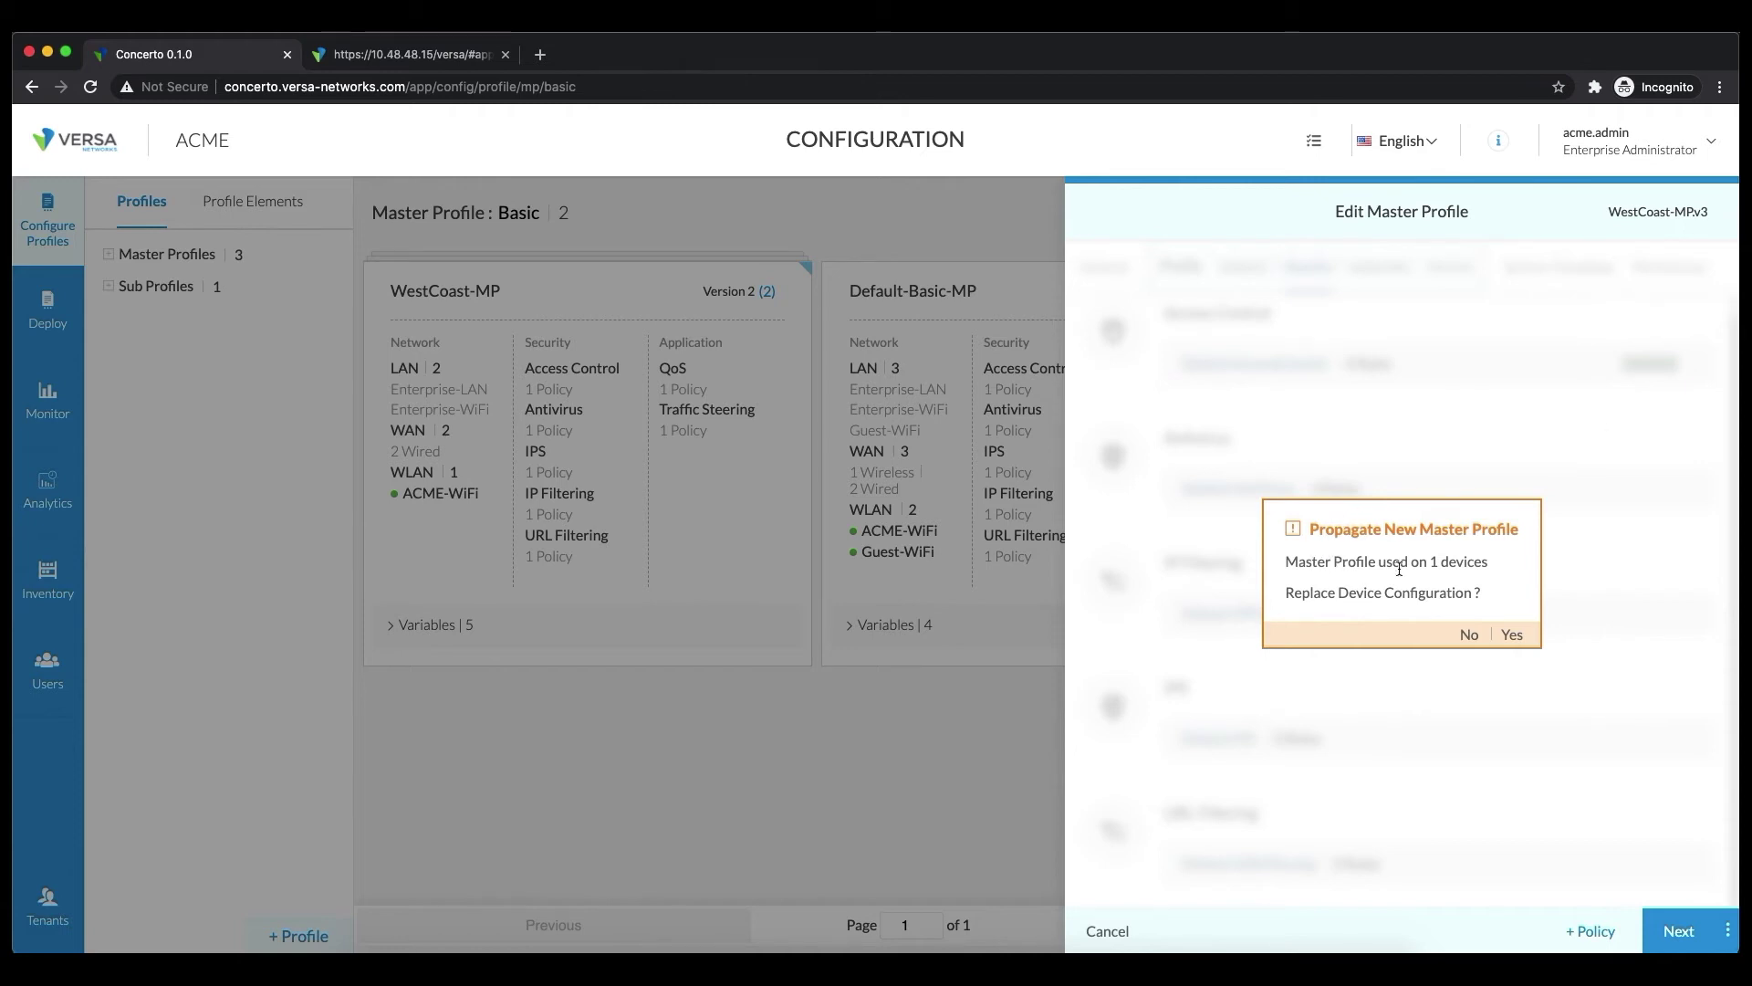
Agree to propagate WestCoast-MPv3 and apply it to replace Dallas-Dev1's configuration
double_click(1433, 561)
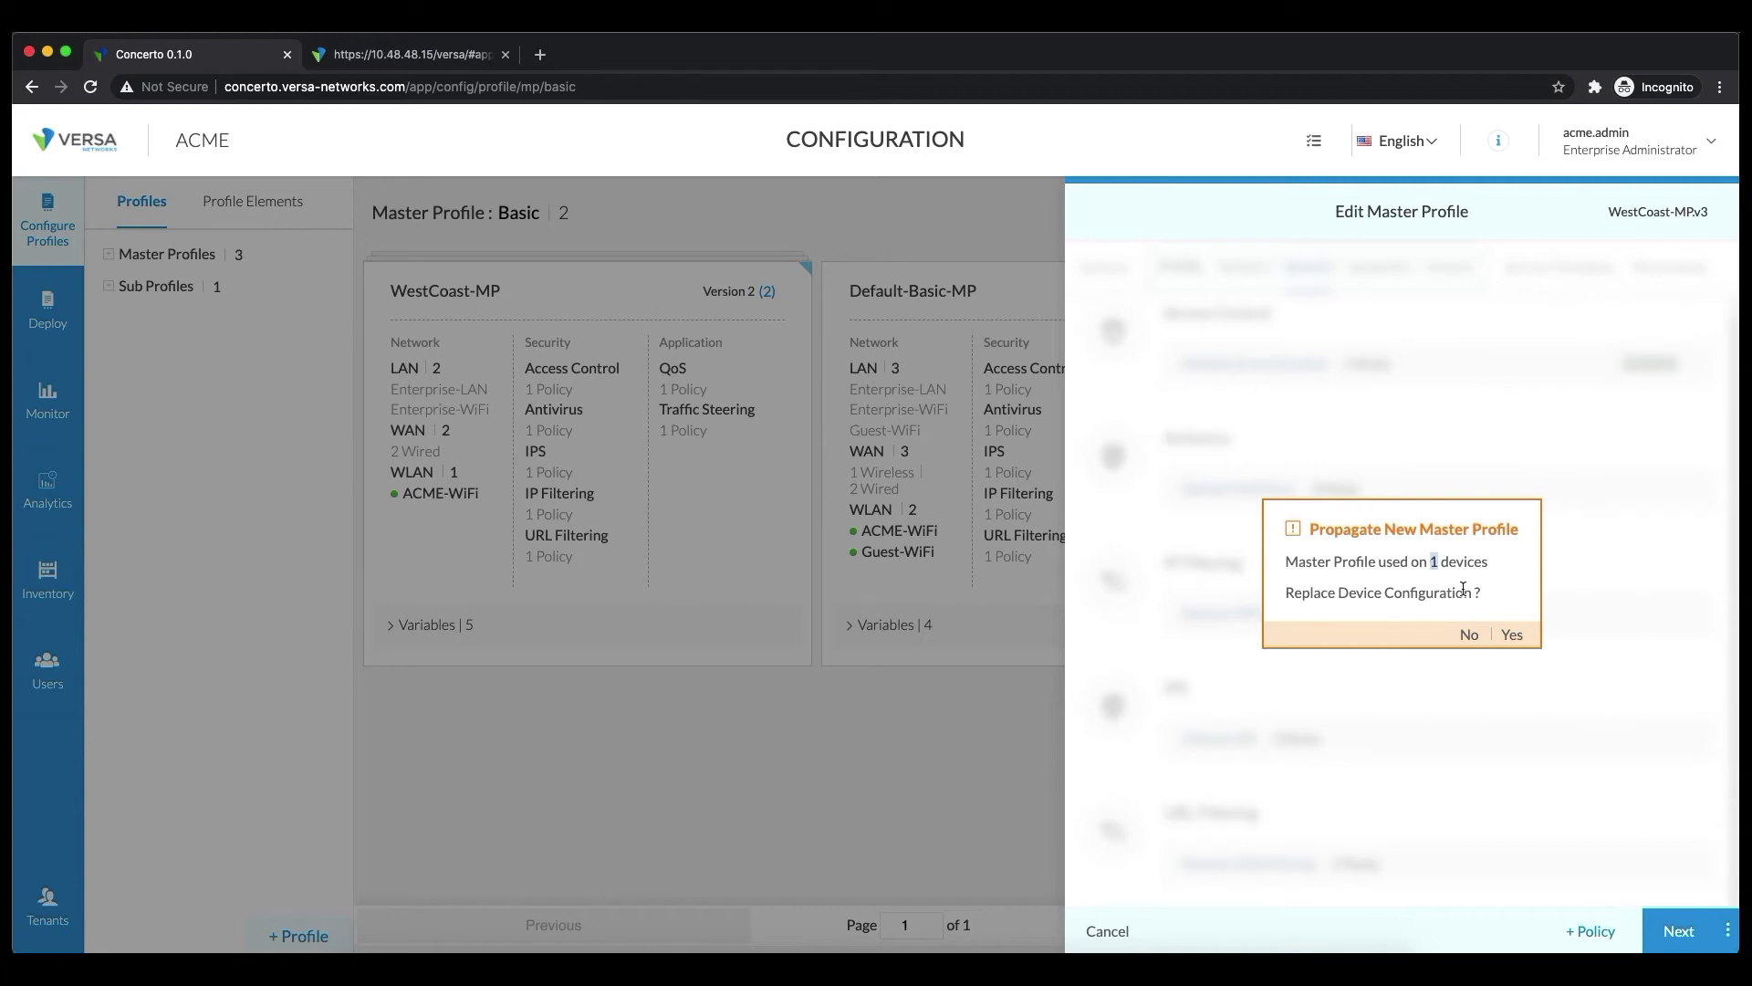
click(1509, 636)
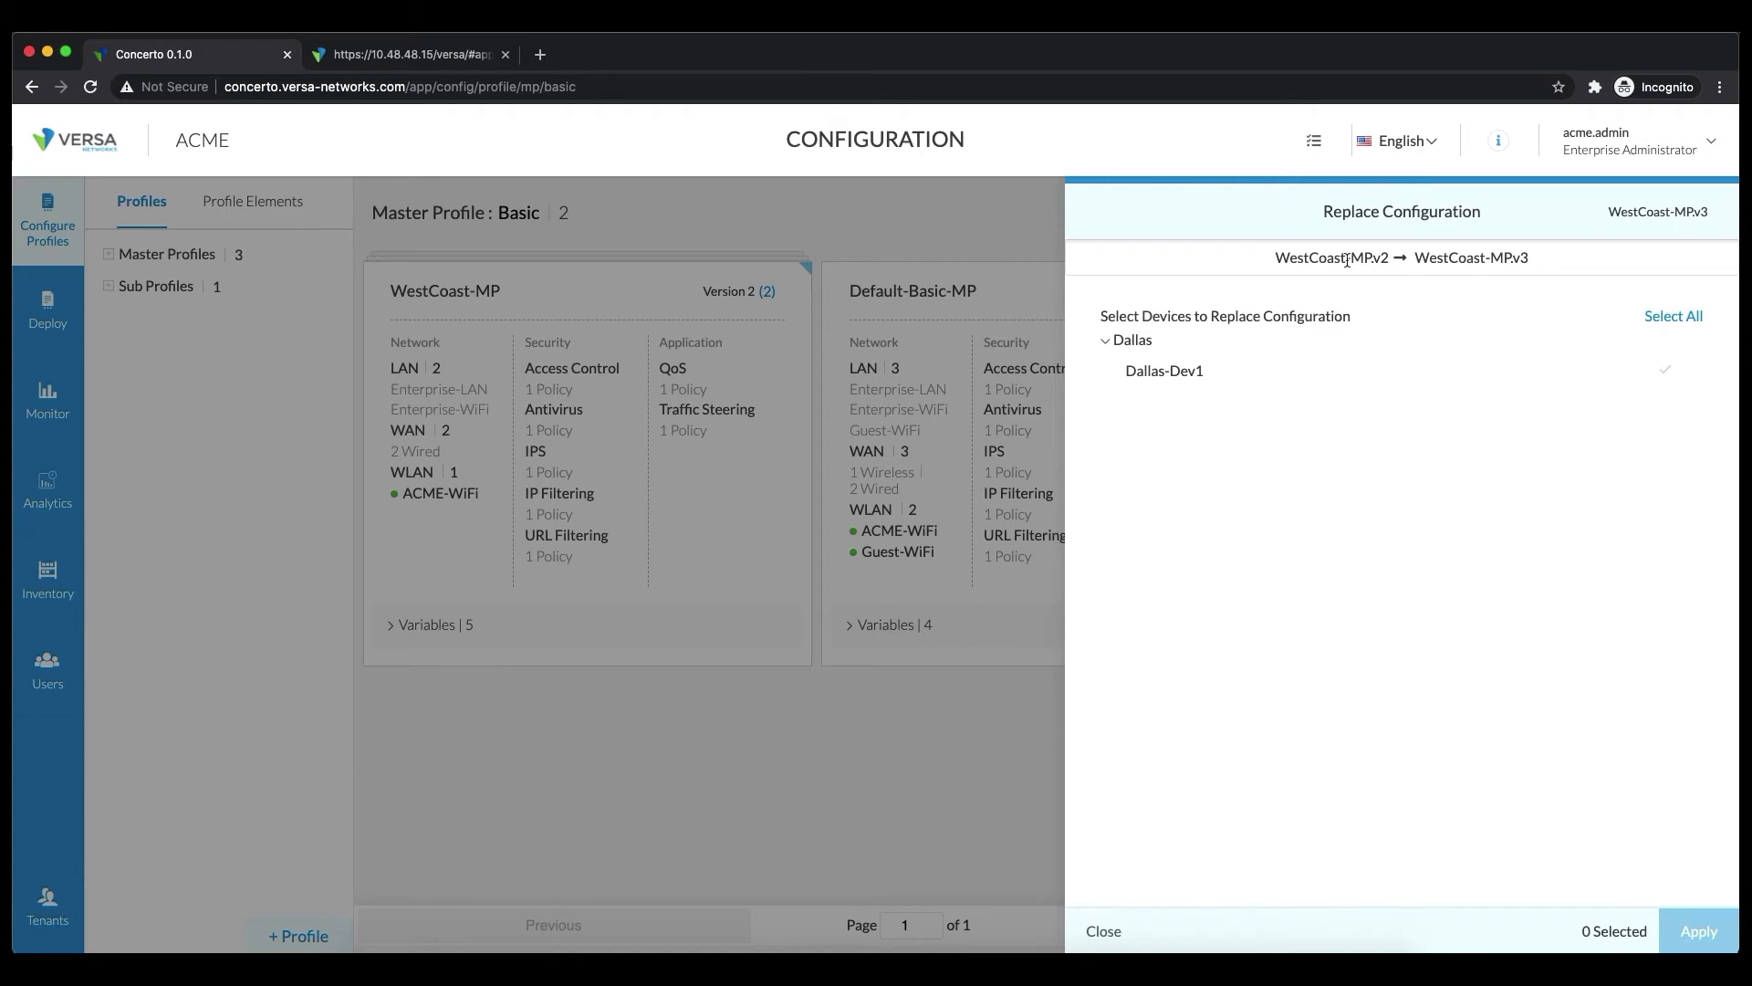
drag(1276, 258, 1520, 258)
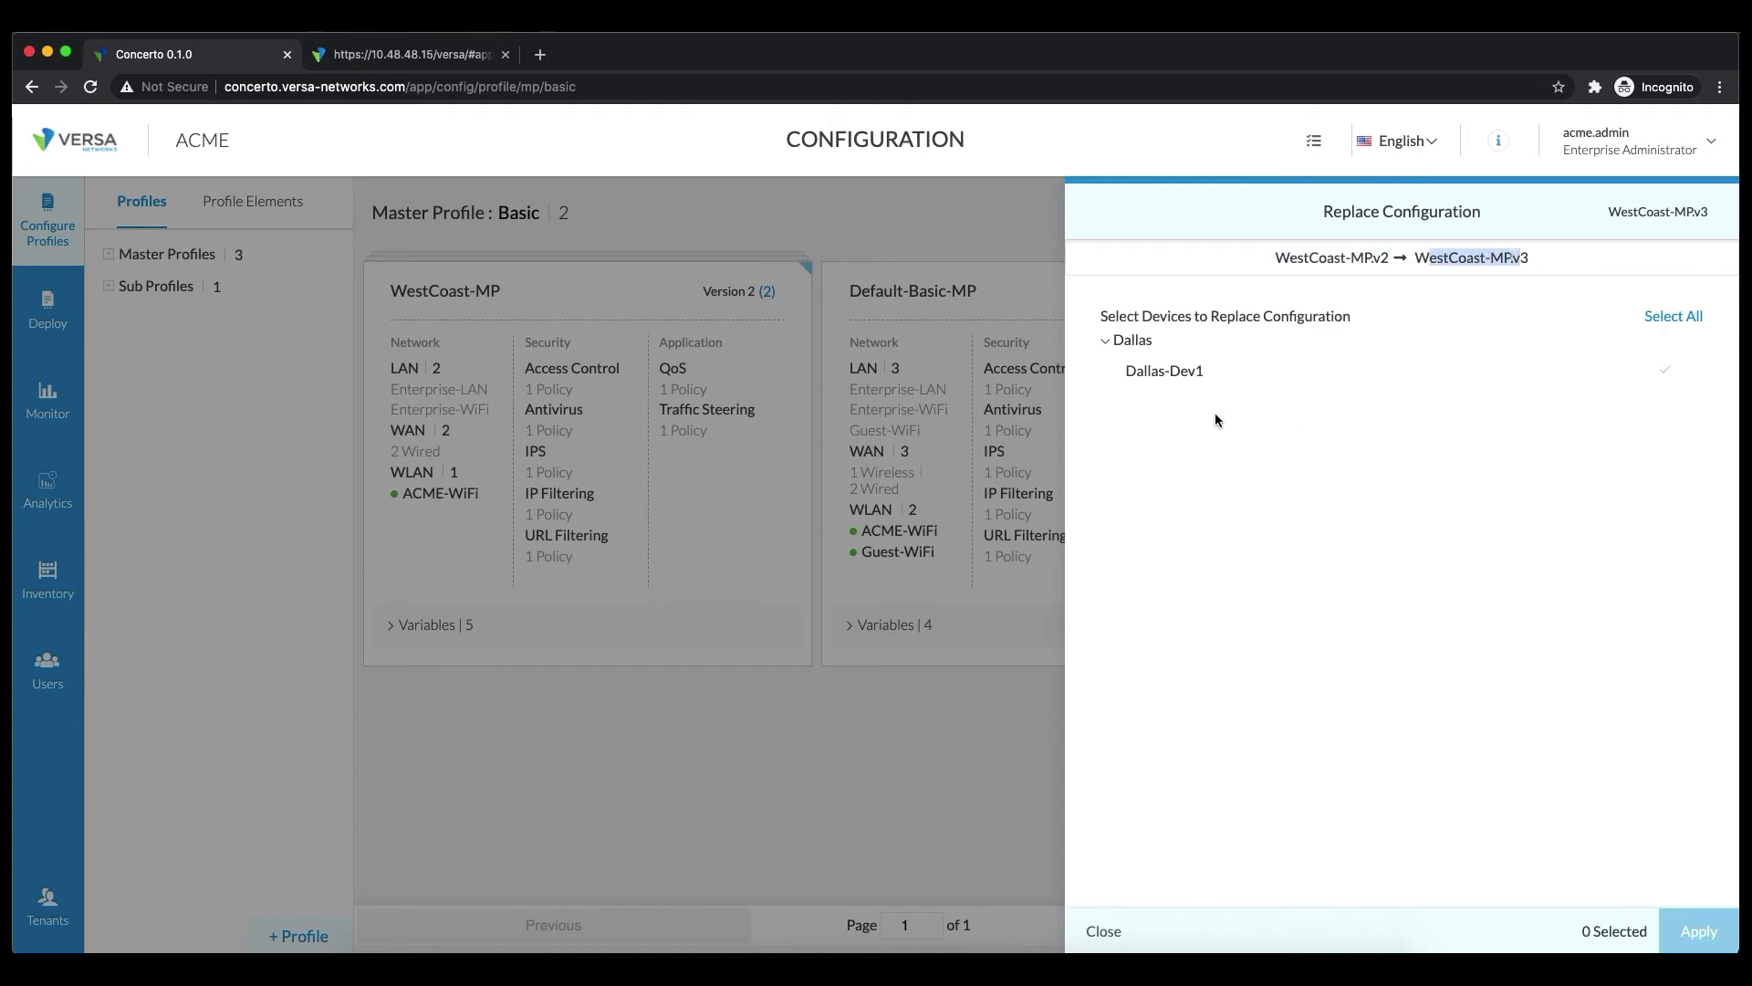
click(1182, 374)
click(1675, 931)
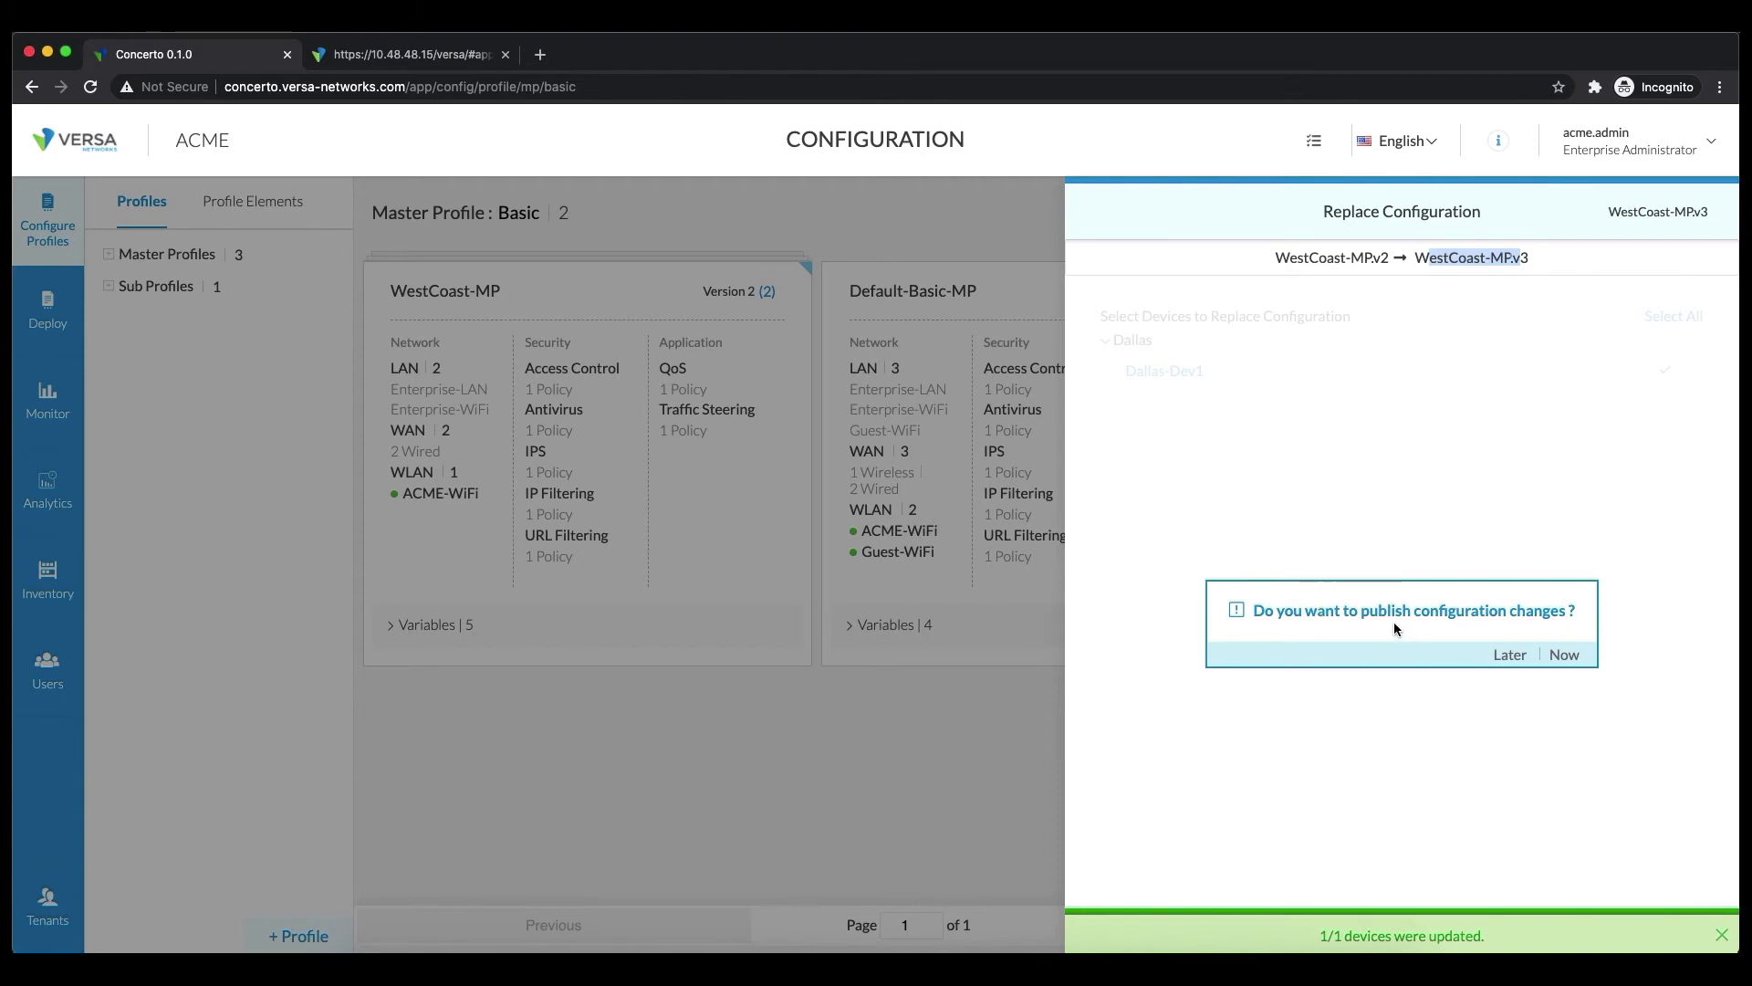
Publish the changes now to Dallas-Dev1, finishing with 1 published and 0 errors
click(1564, 654)
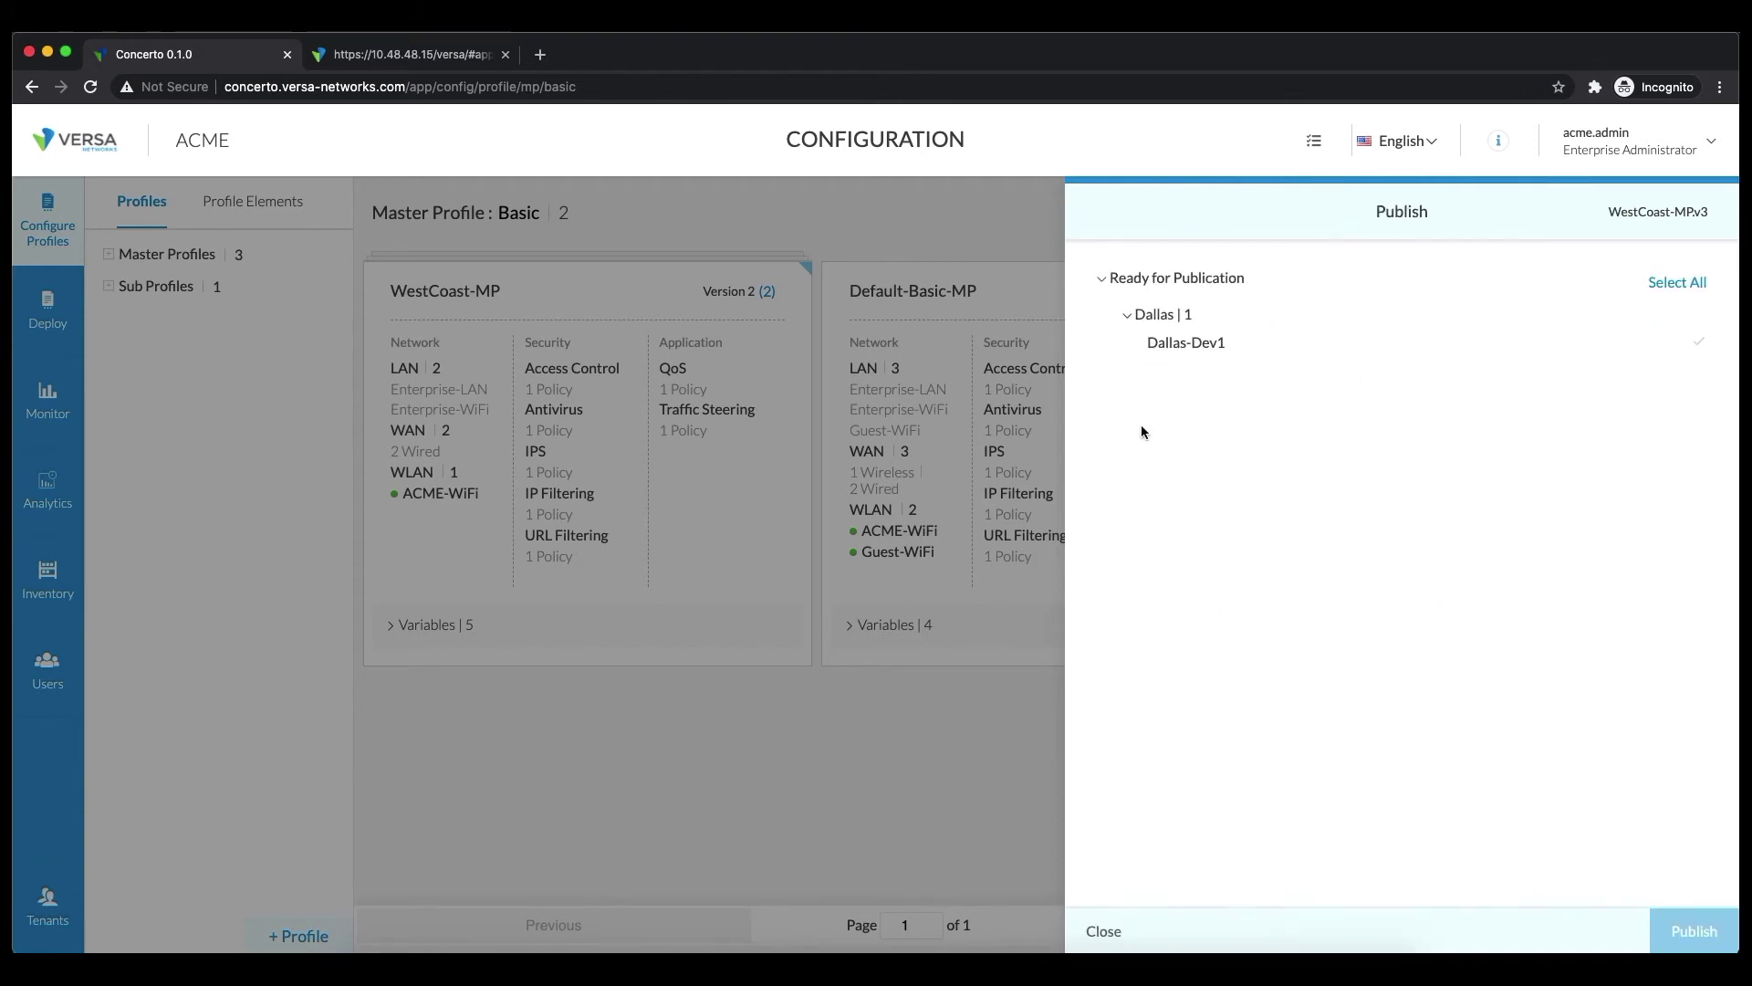
click(1197, 339)
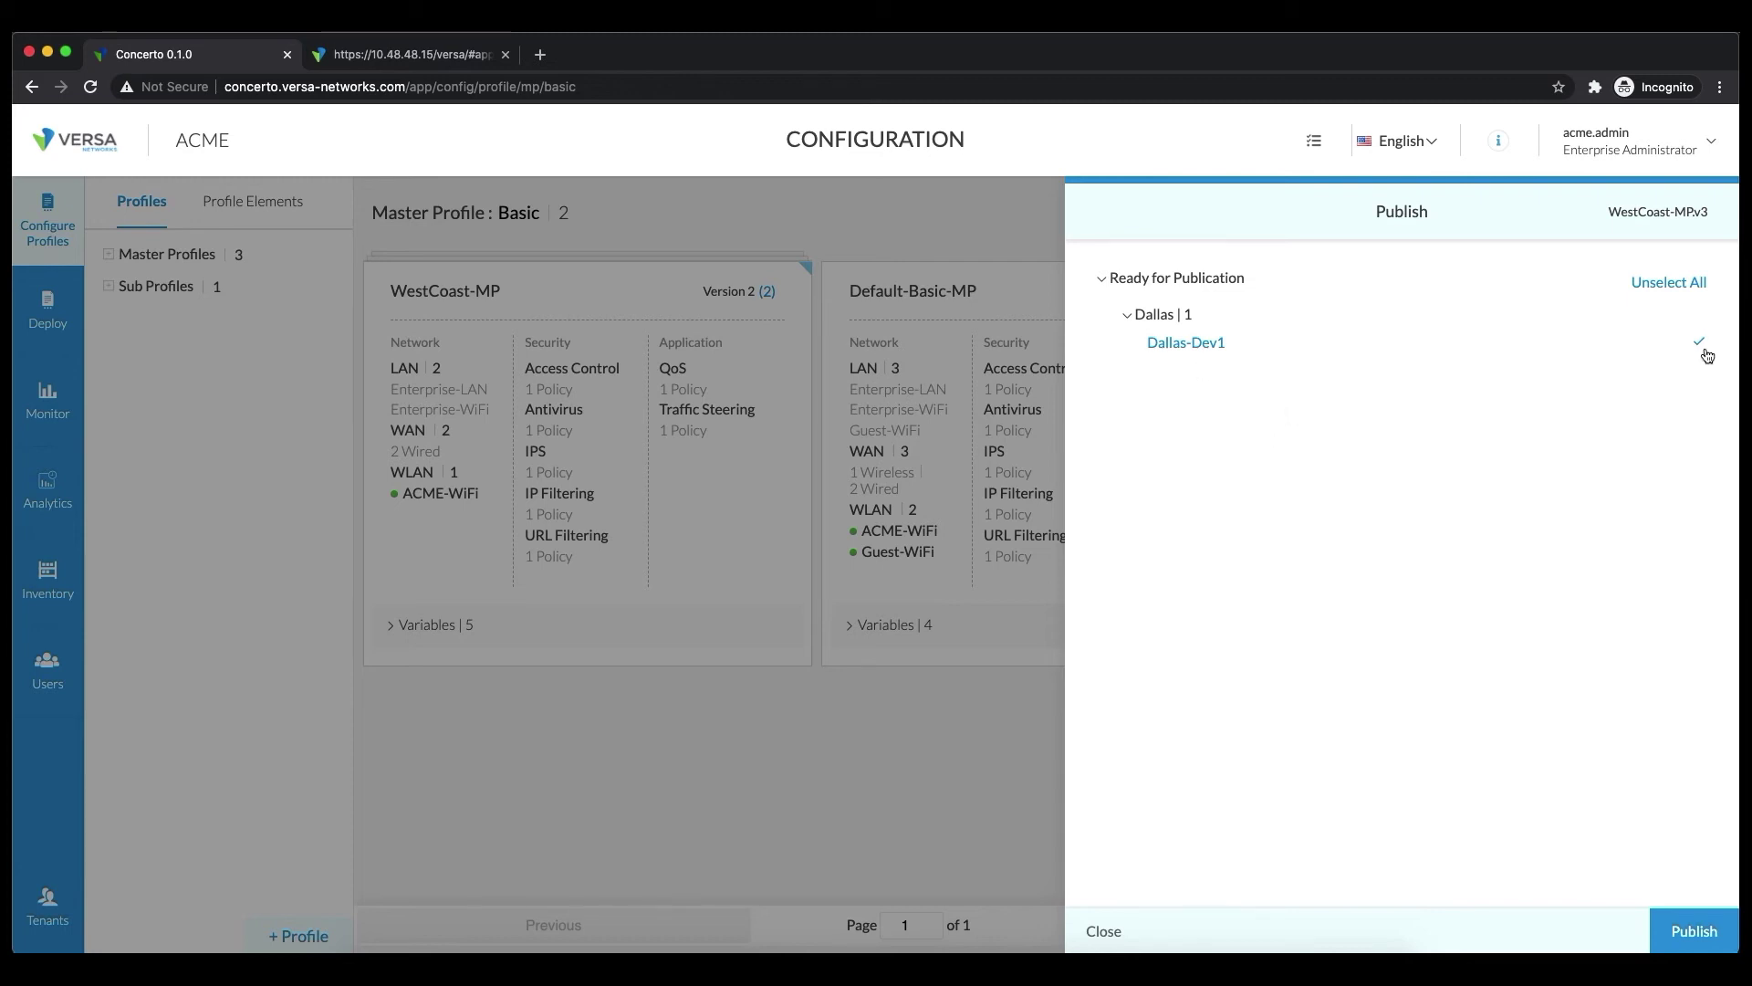
click(1690, 931)
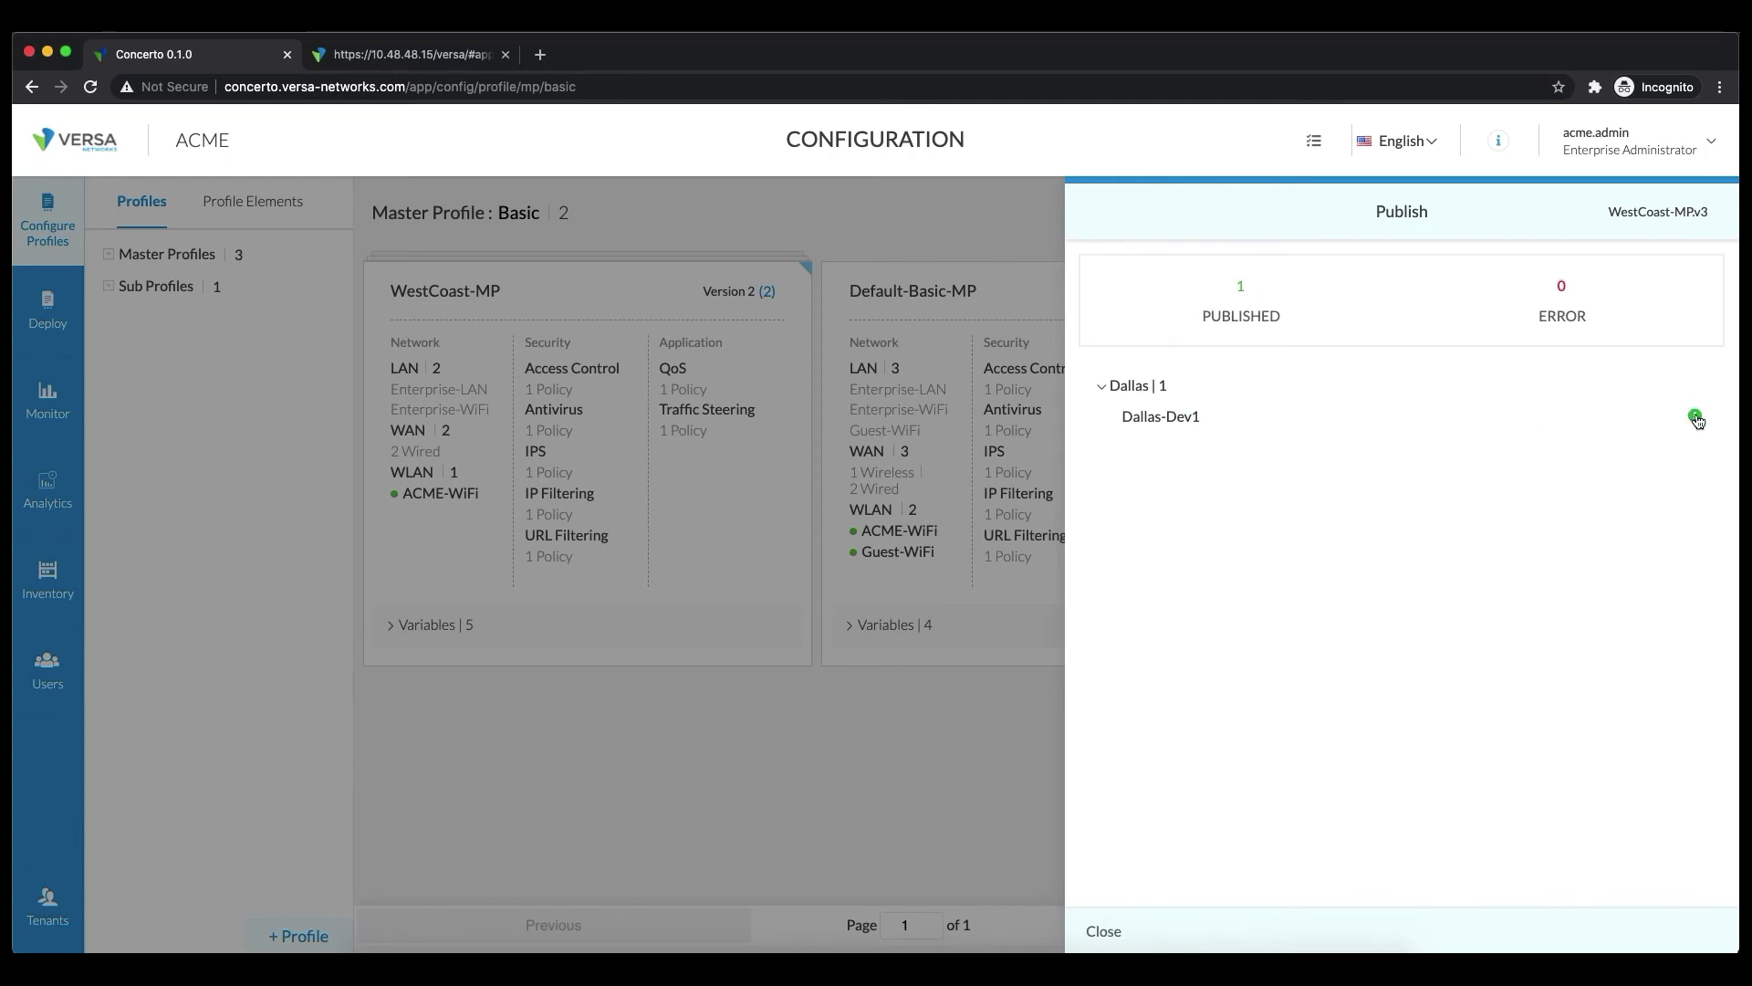
mouse_move(1684, 413)
Close the publish results, check WestCoast-MP's saved versions, and return to the Basic list
click(1104, 931)
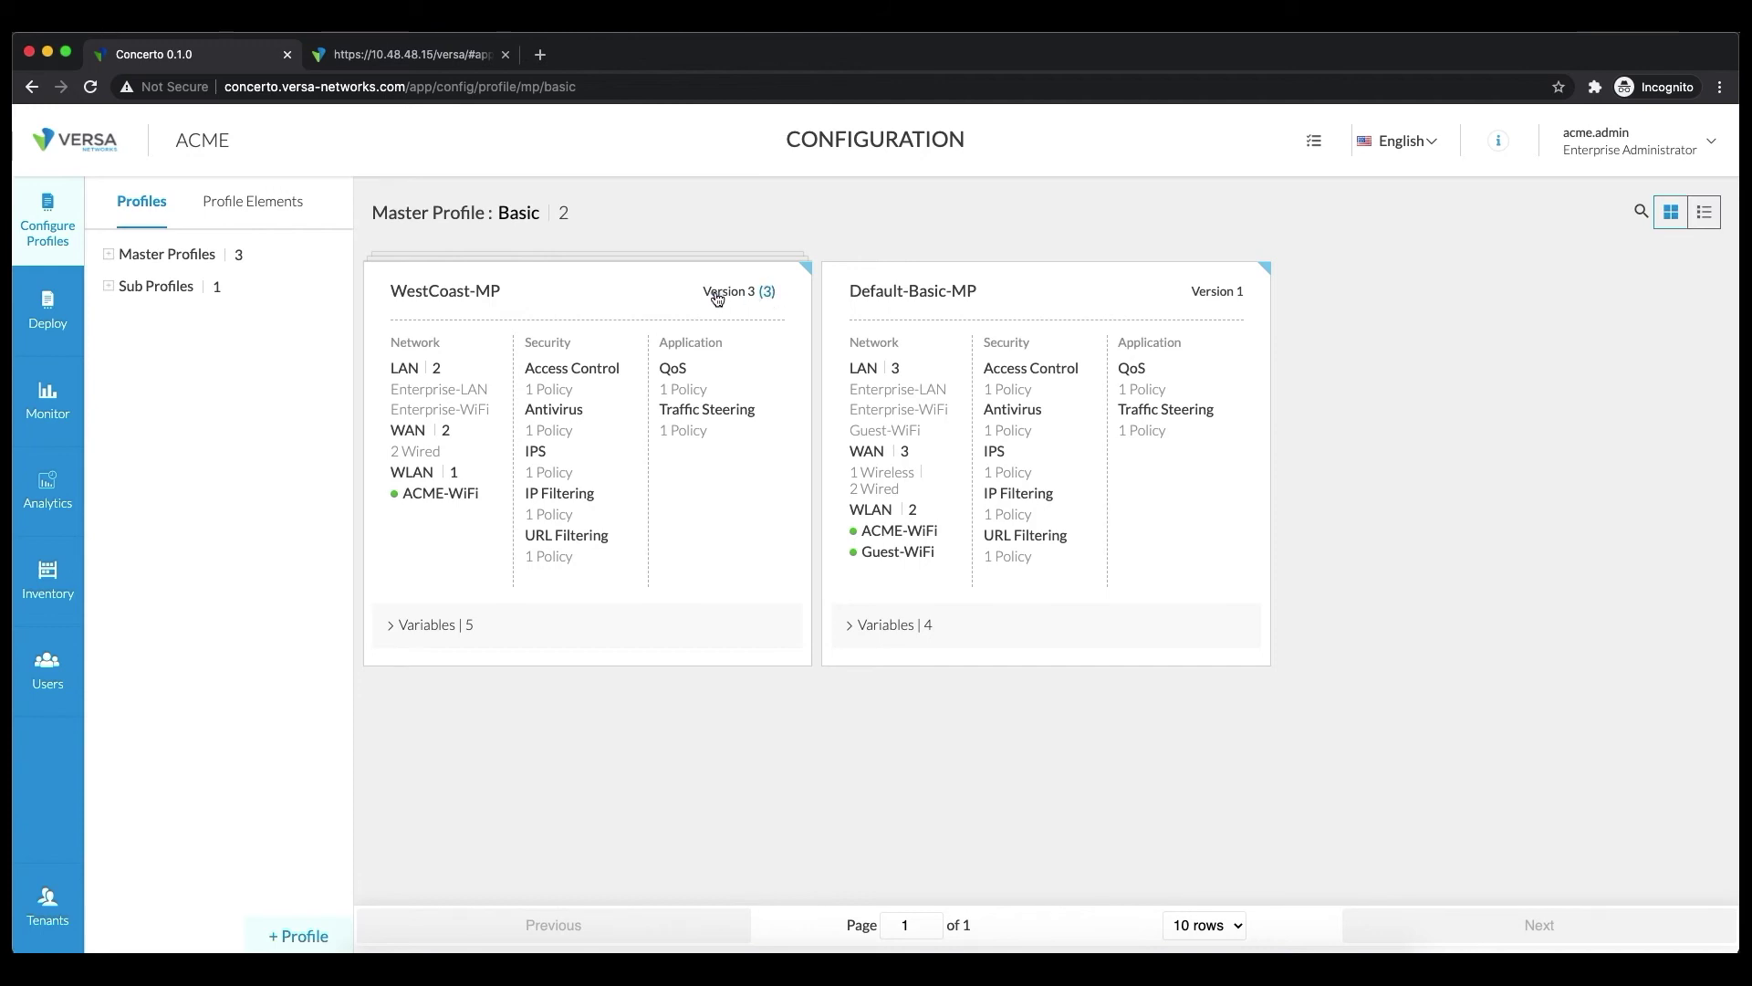
click(767, 292)
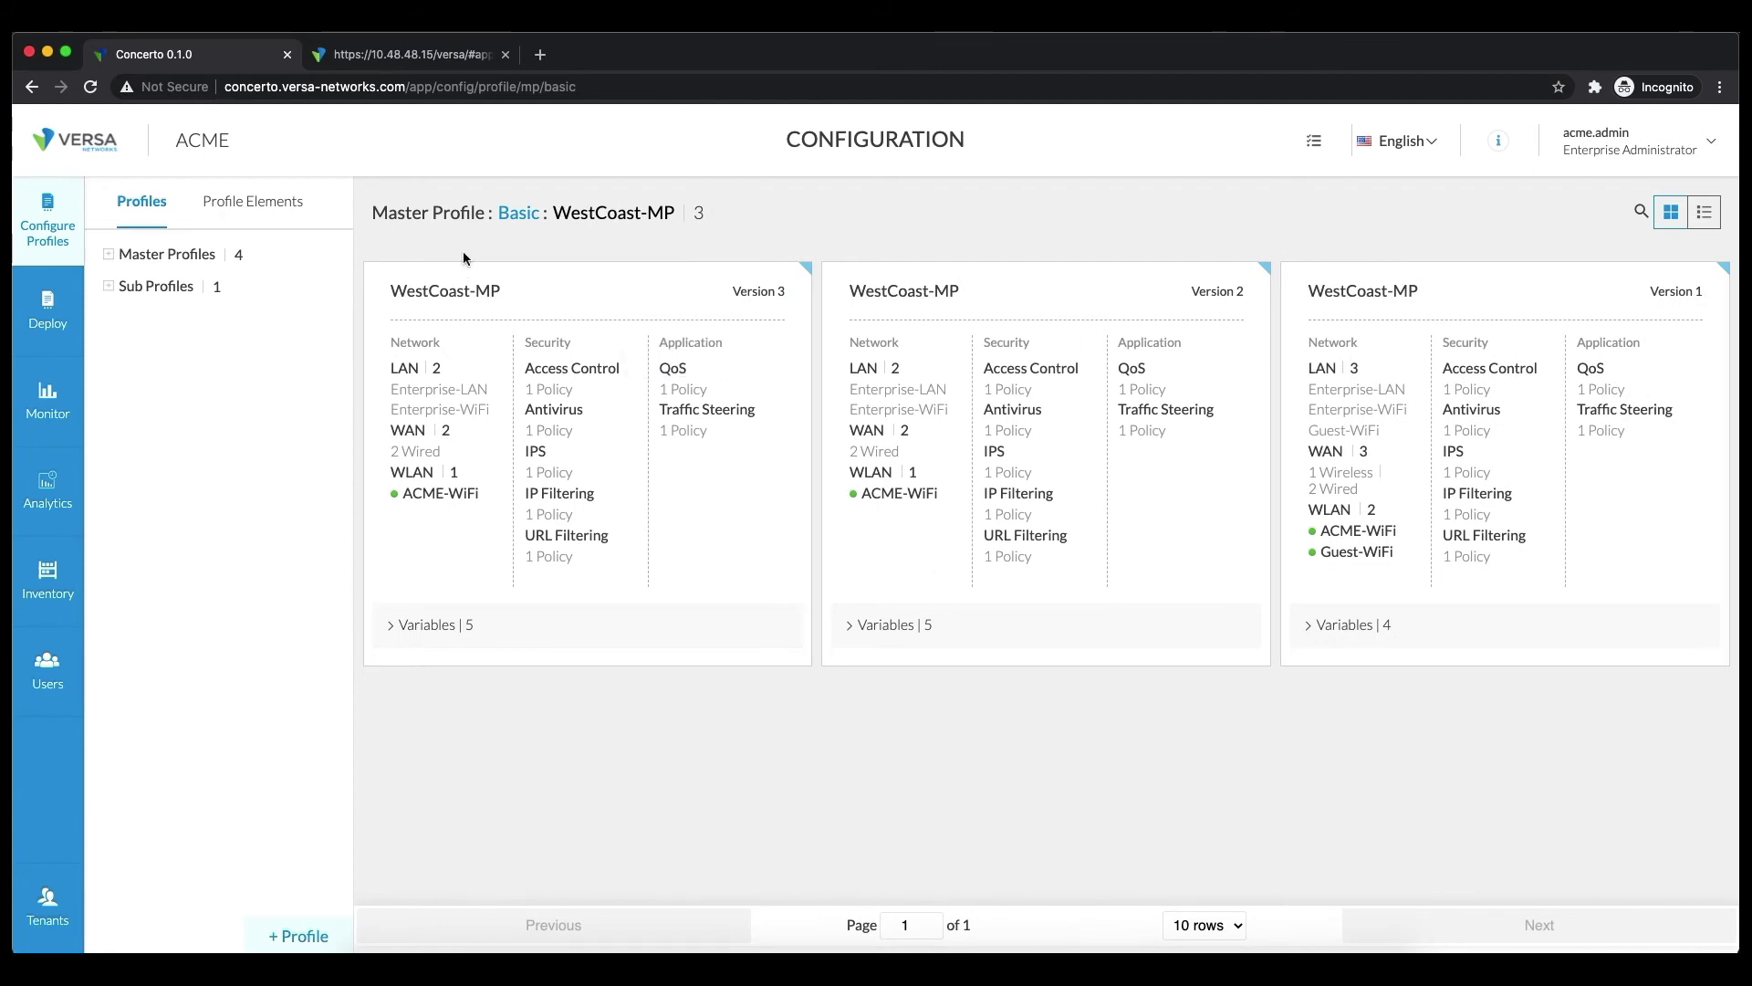
click(519, 213)
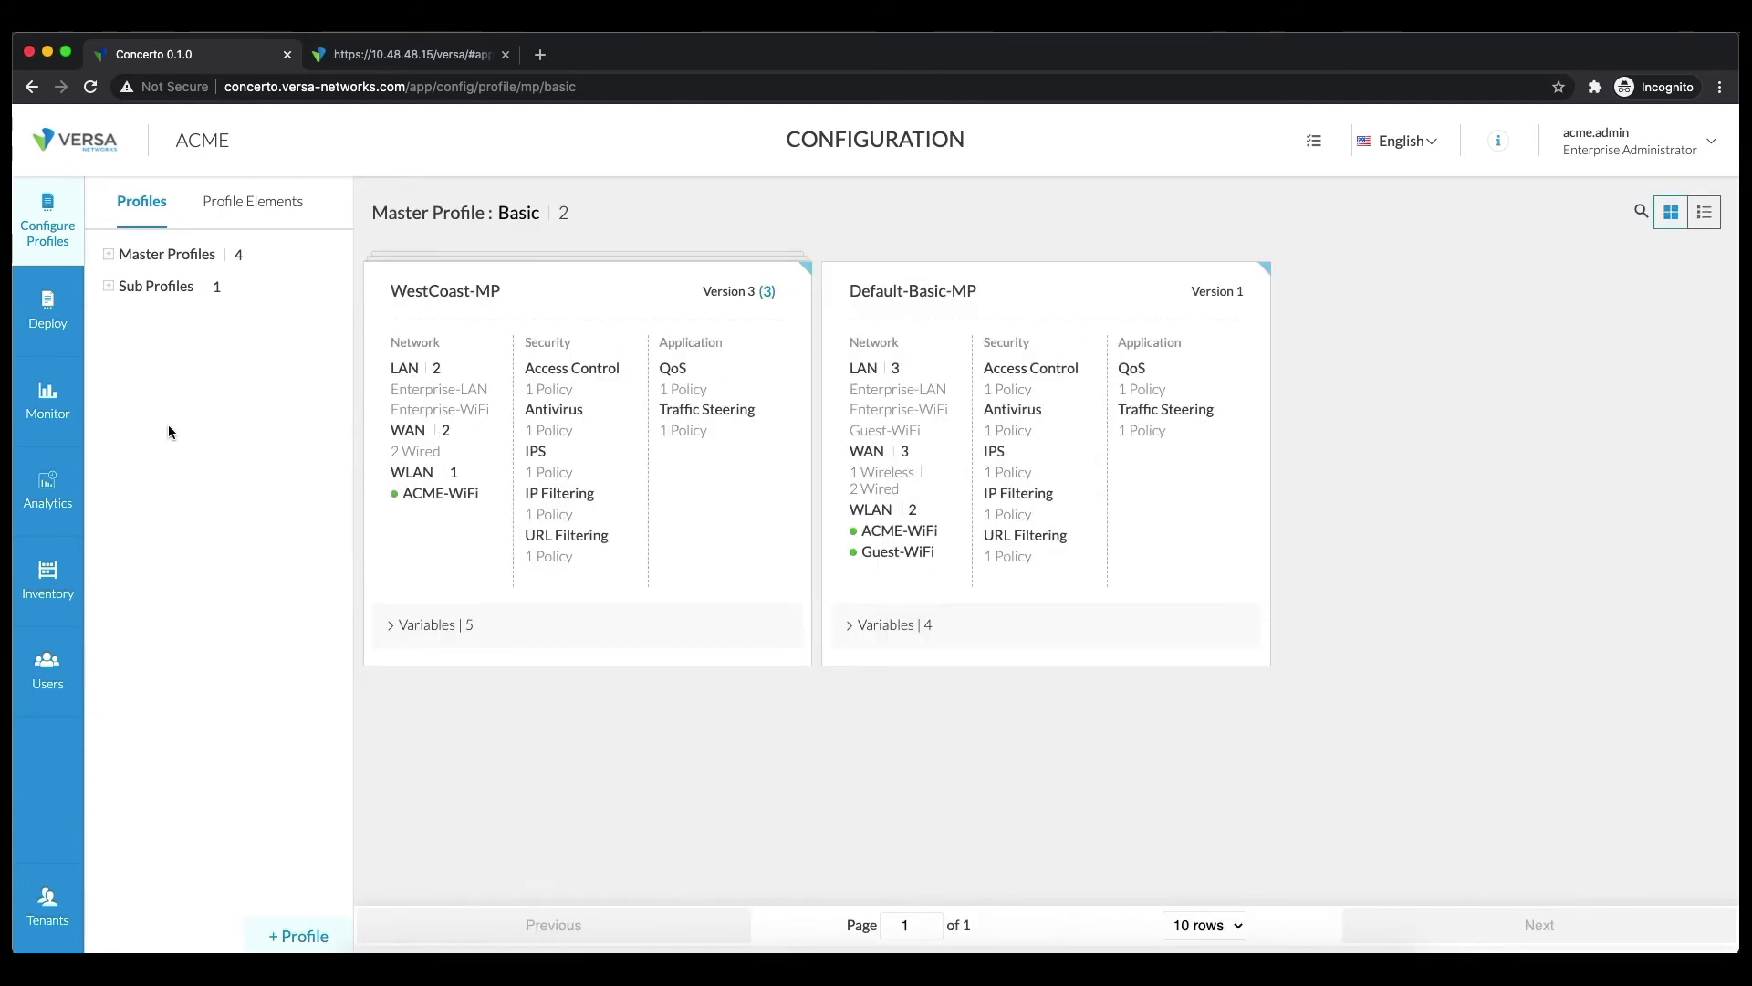
In Deploy, confirm Dallas is assigned WestCoast-MPv3 and open the Dallas site
click(50, 319)
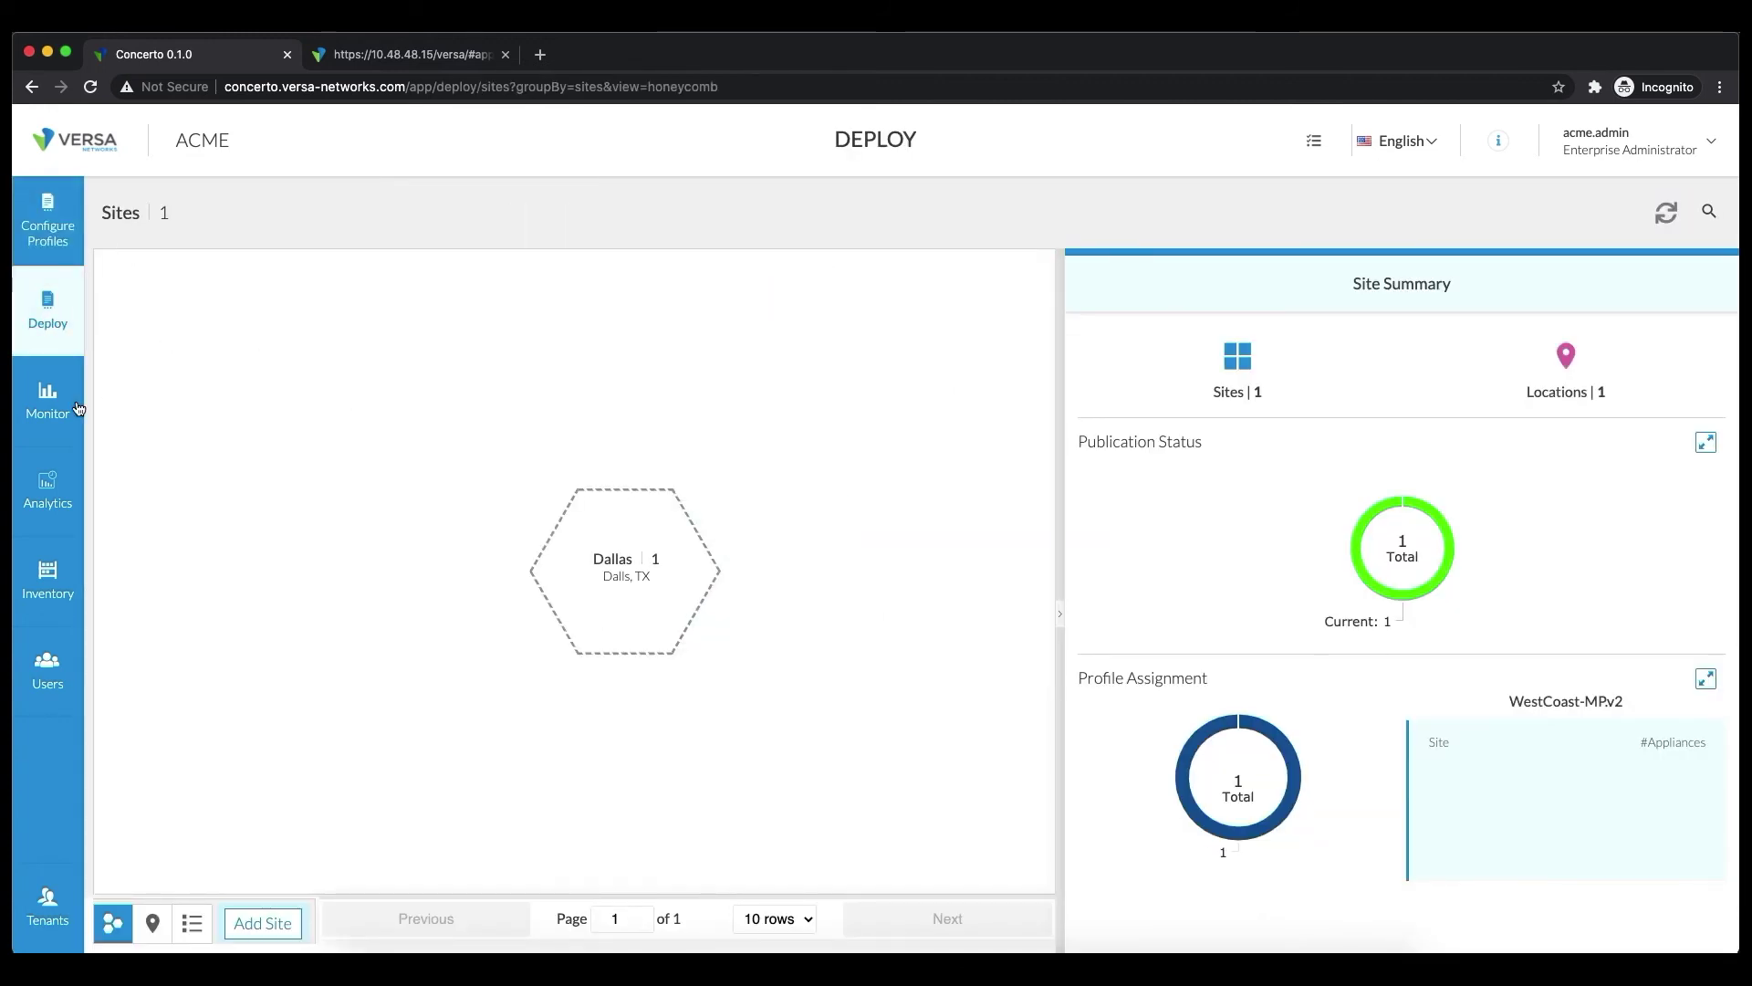
click(73, 402)
click(48, 319)
mouse_move(815, 596)
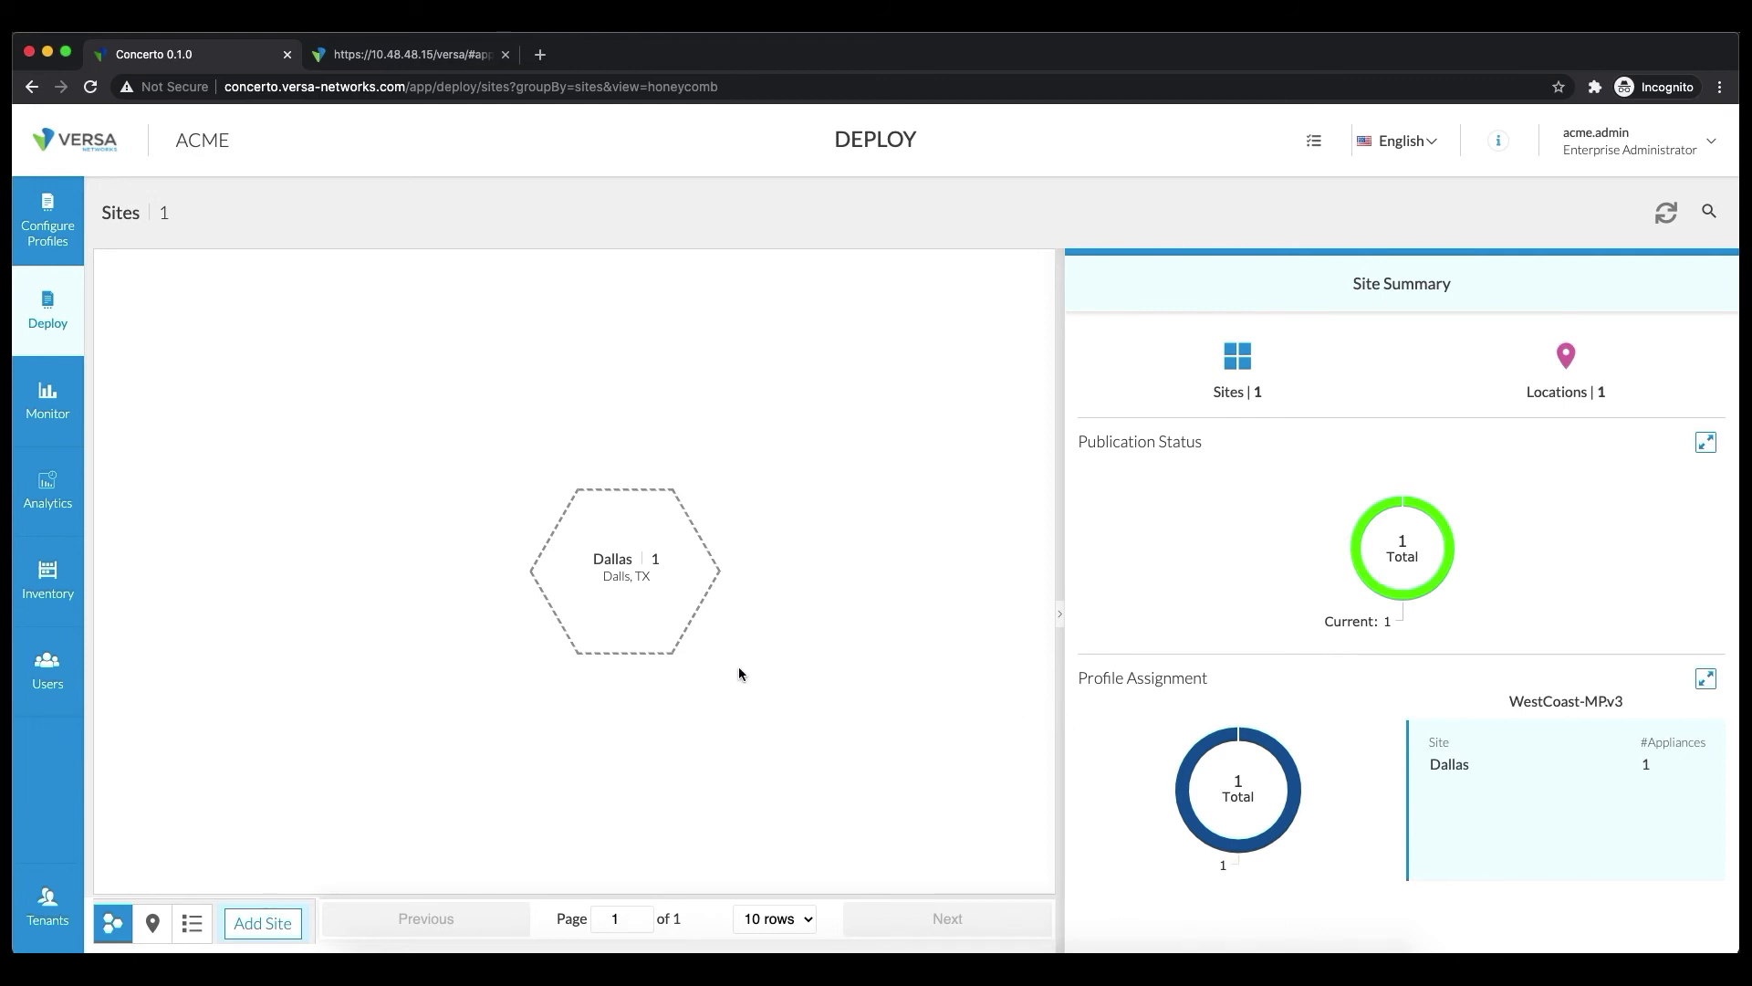
mouse_move(614, 617)
drag(1511, 700, 1621, 701)
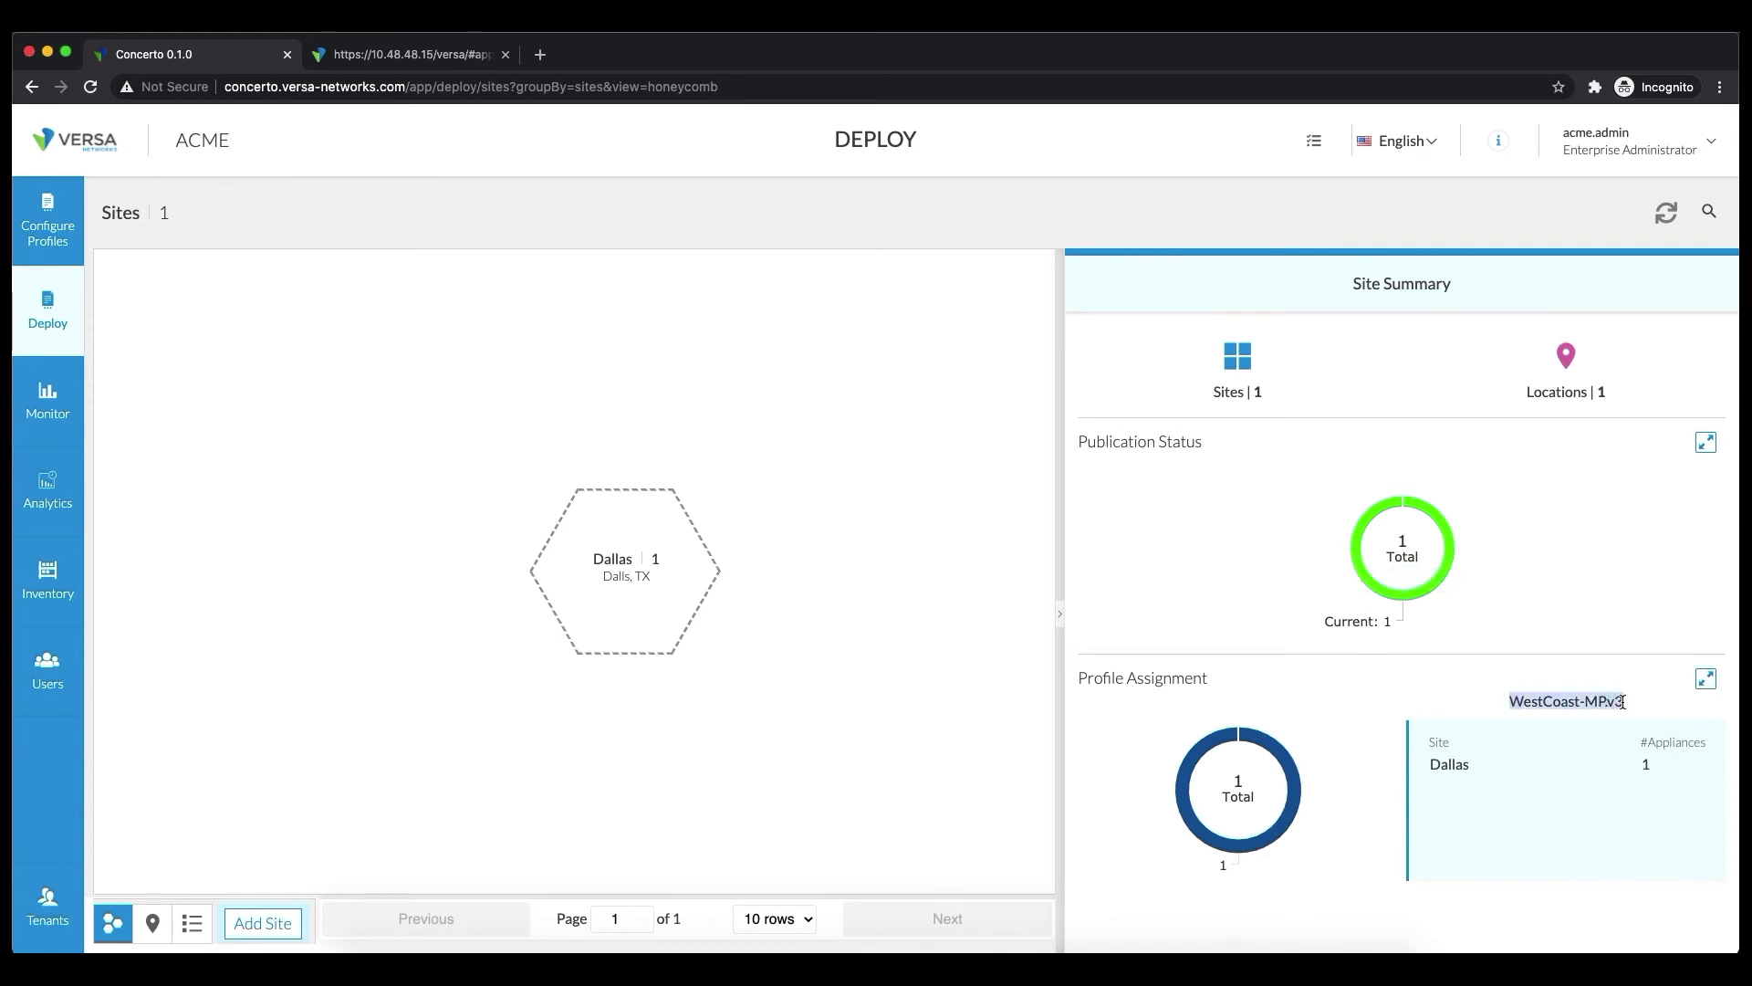
double_click(1437, 766)
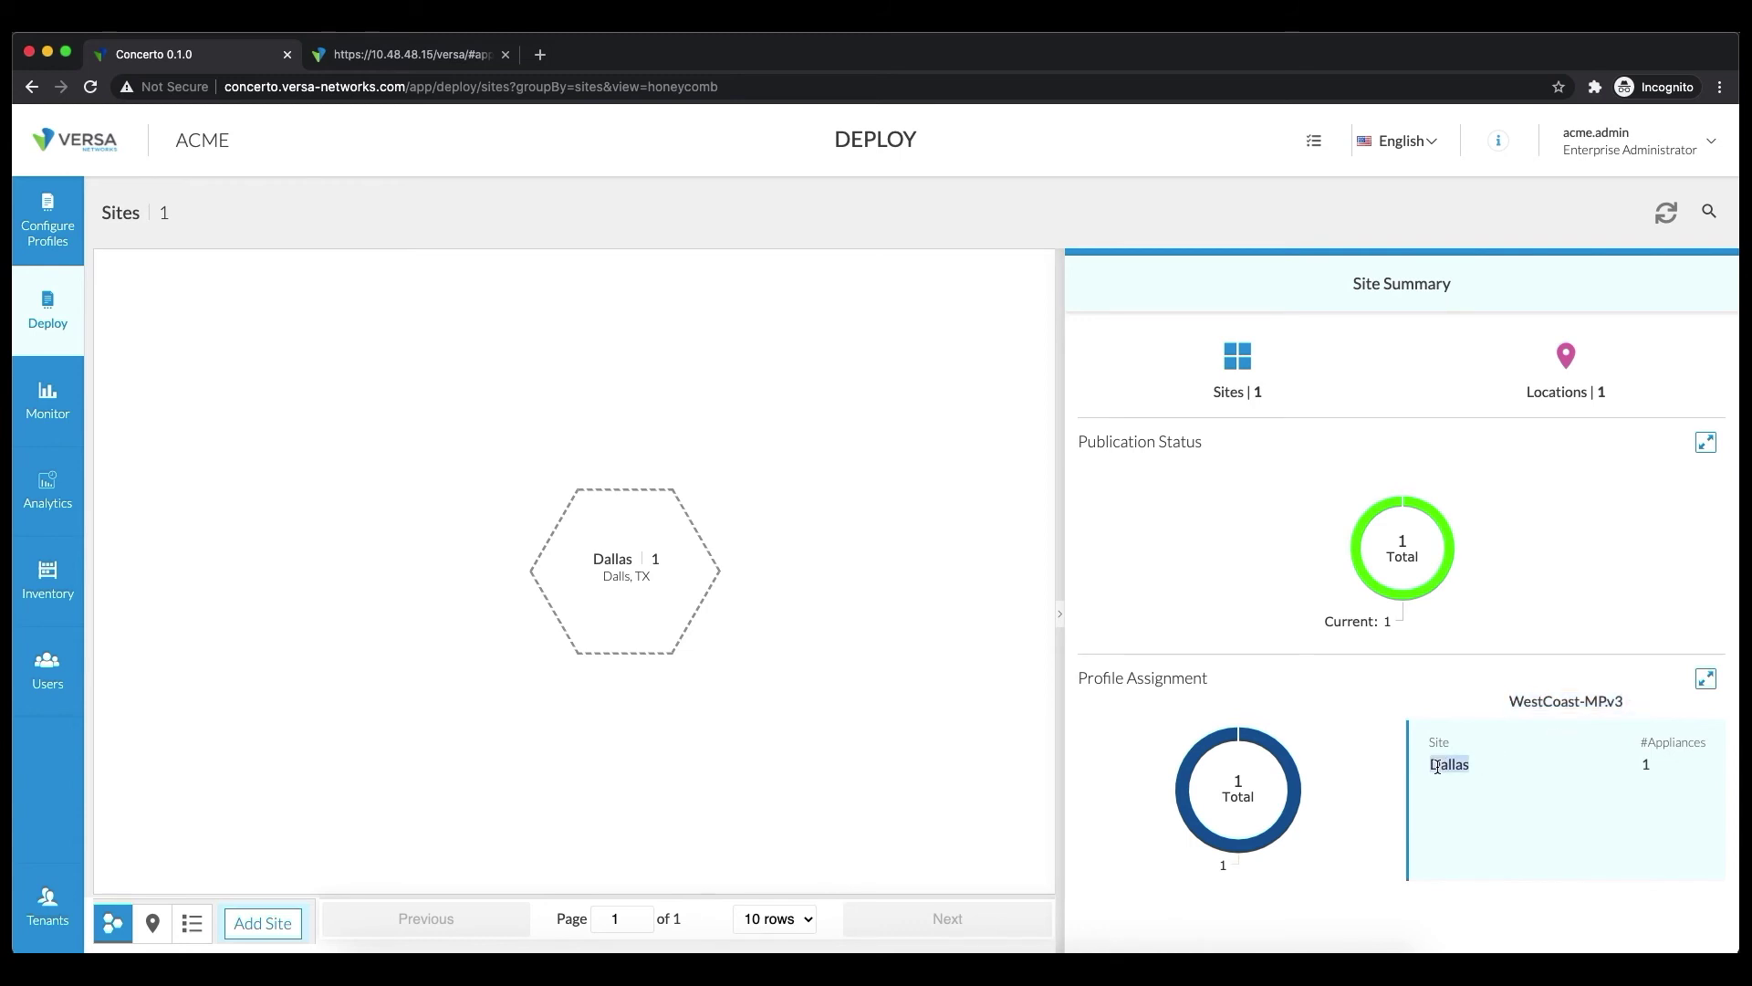
click(1647, 767)
mouse_move(653, 595)
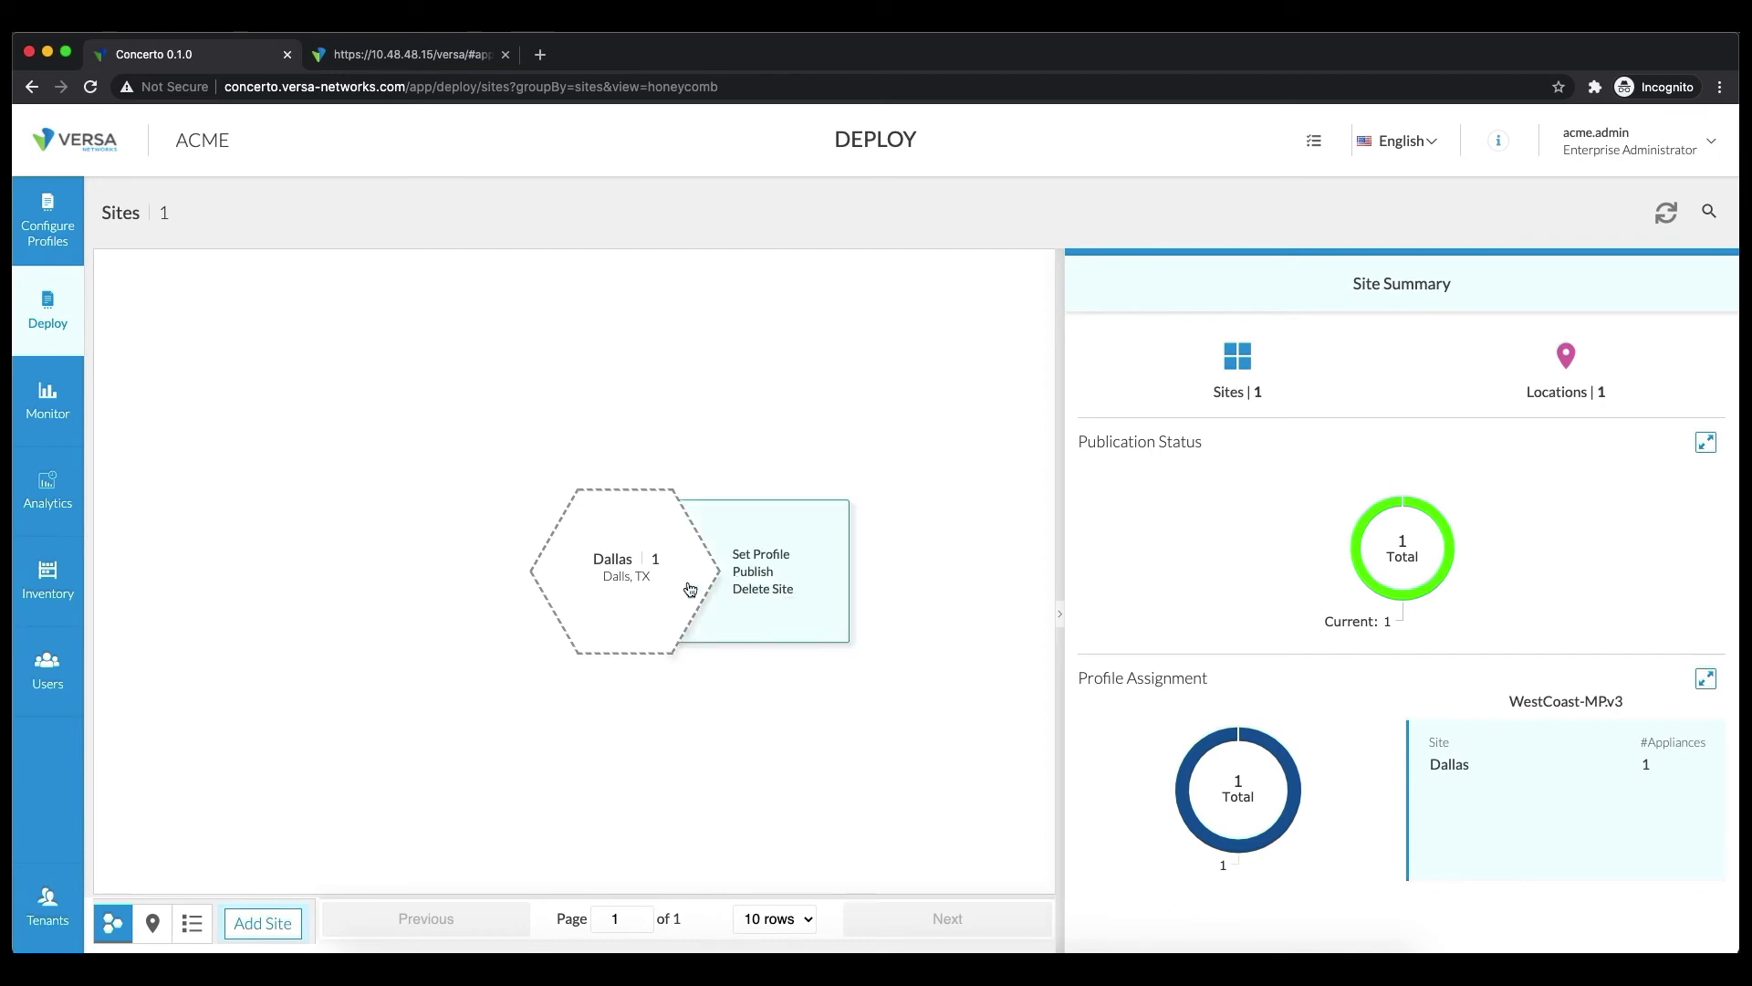
click(690, 588)
Open Dallas-Dev1's profile and review the four rules in Default-AccessControl under Security
mouse_move(721, 570)
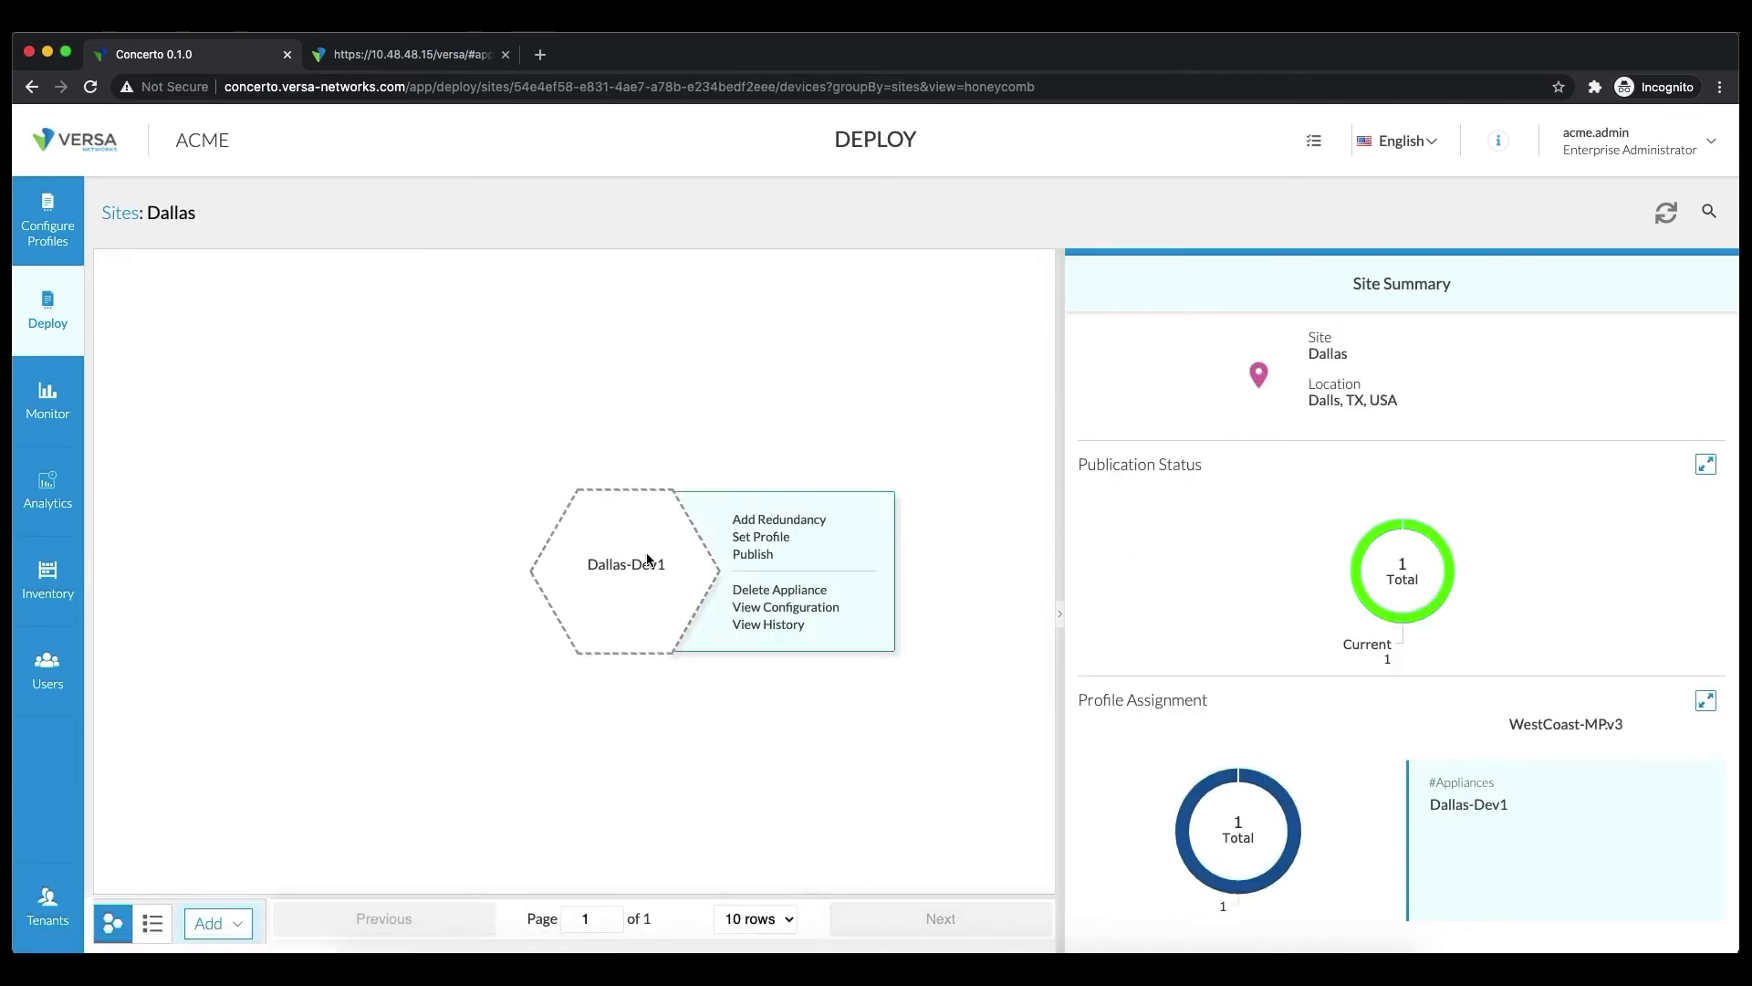
click(766, 597)
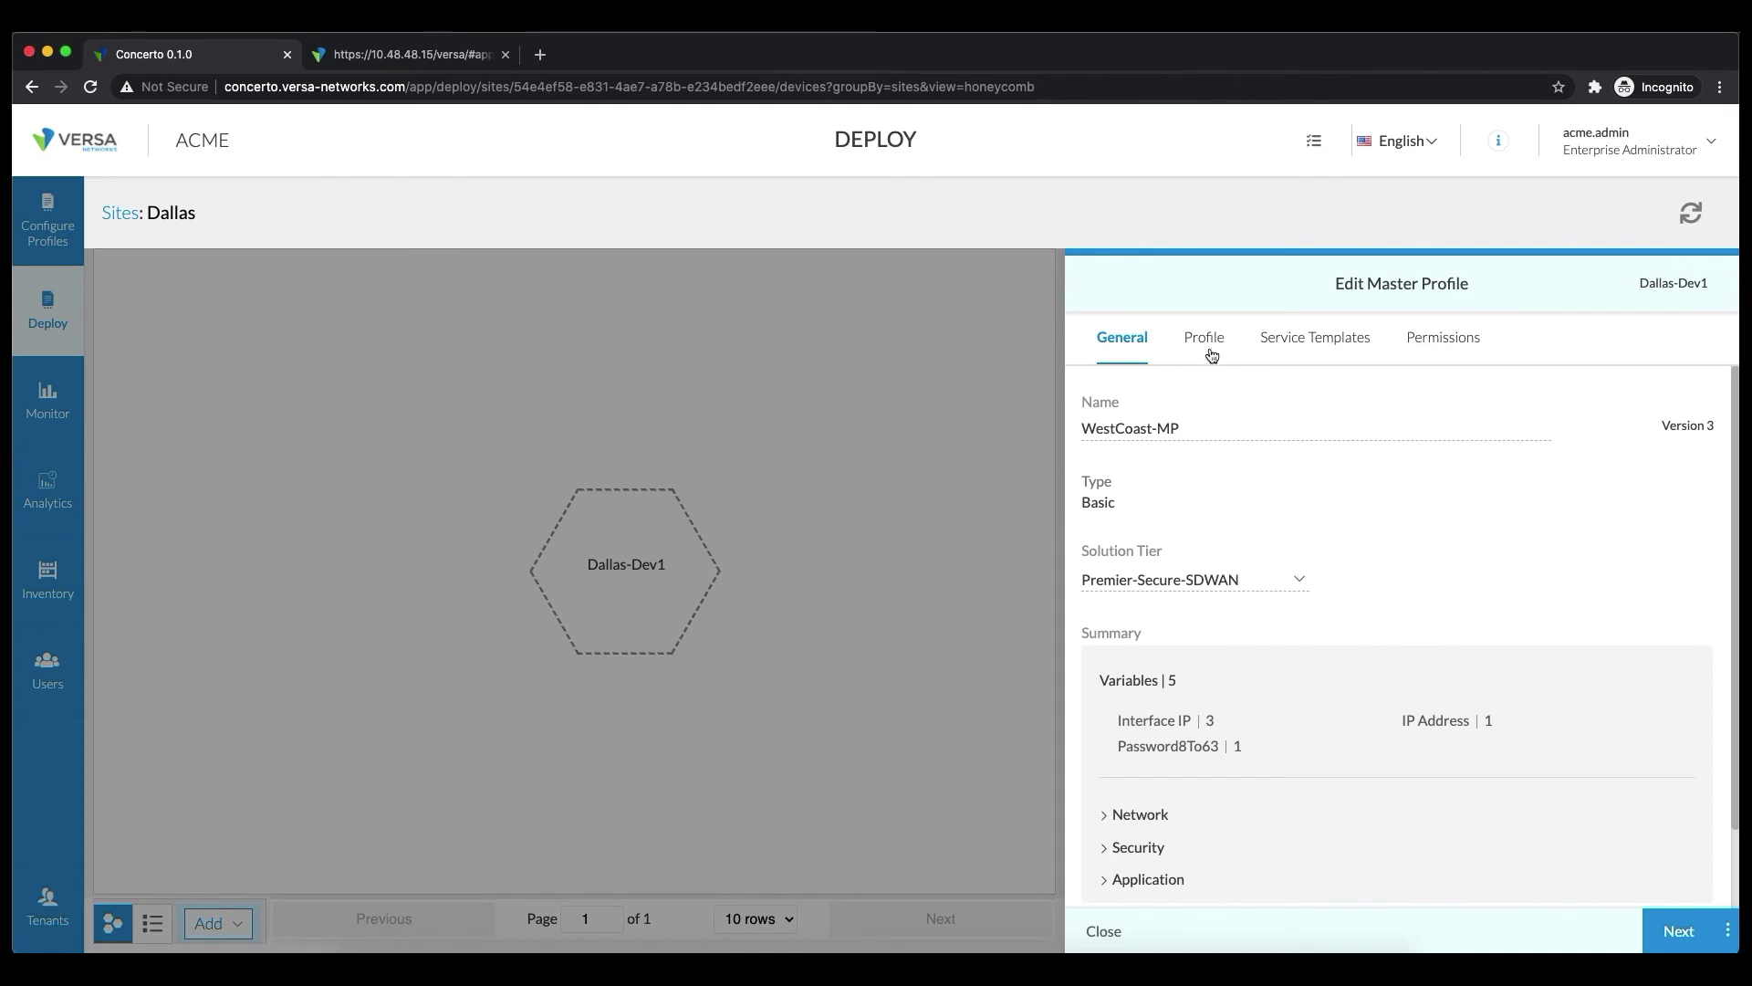
click(1202, 341)
click(1316, 341)
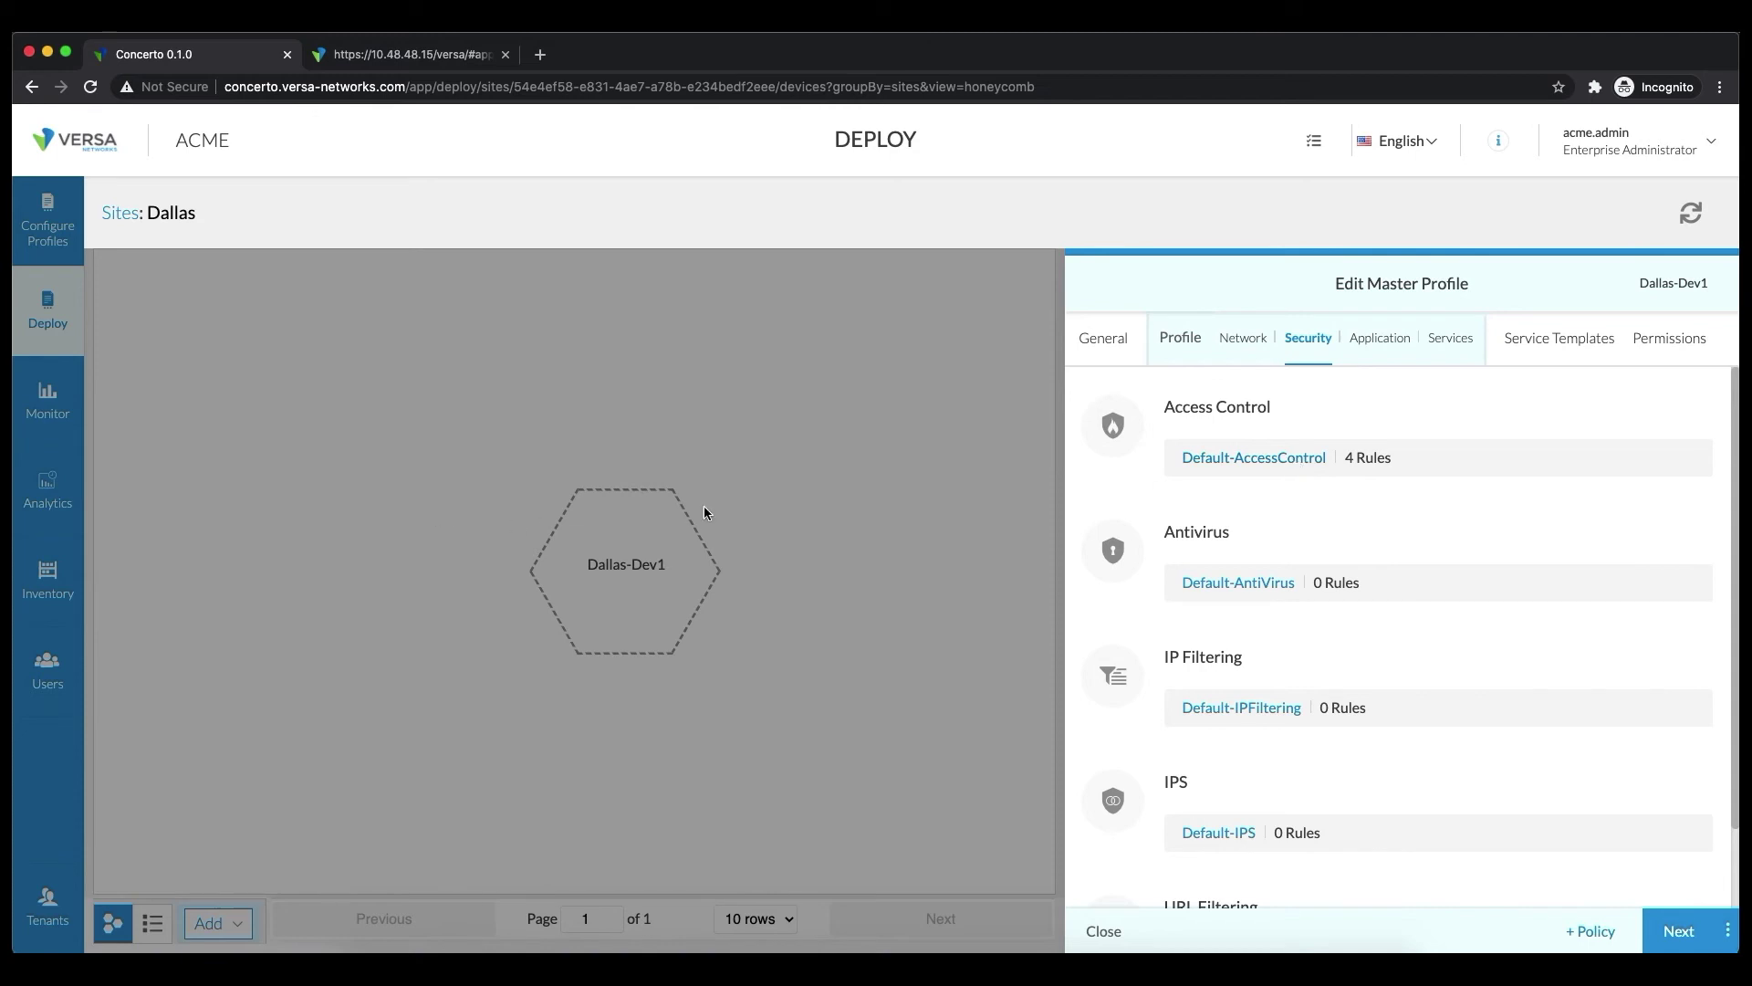
click(1248, 454)
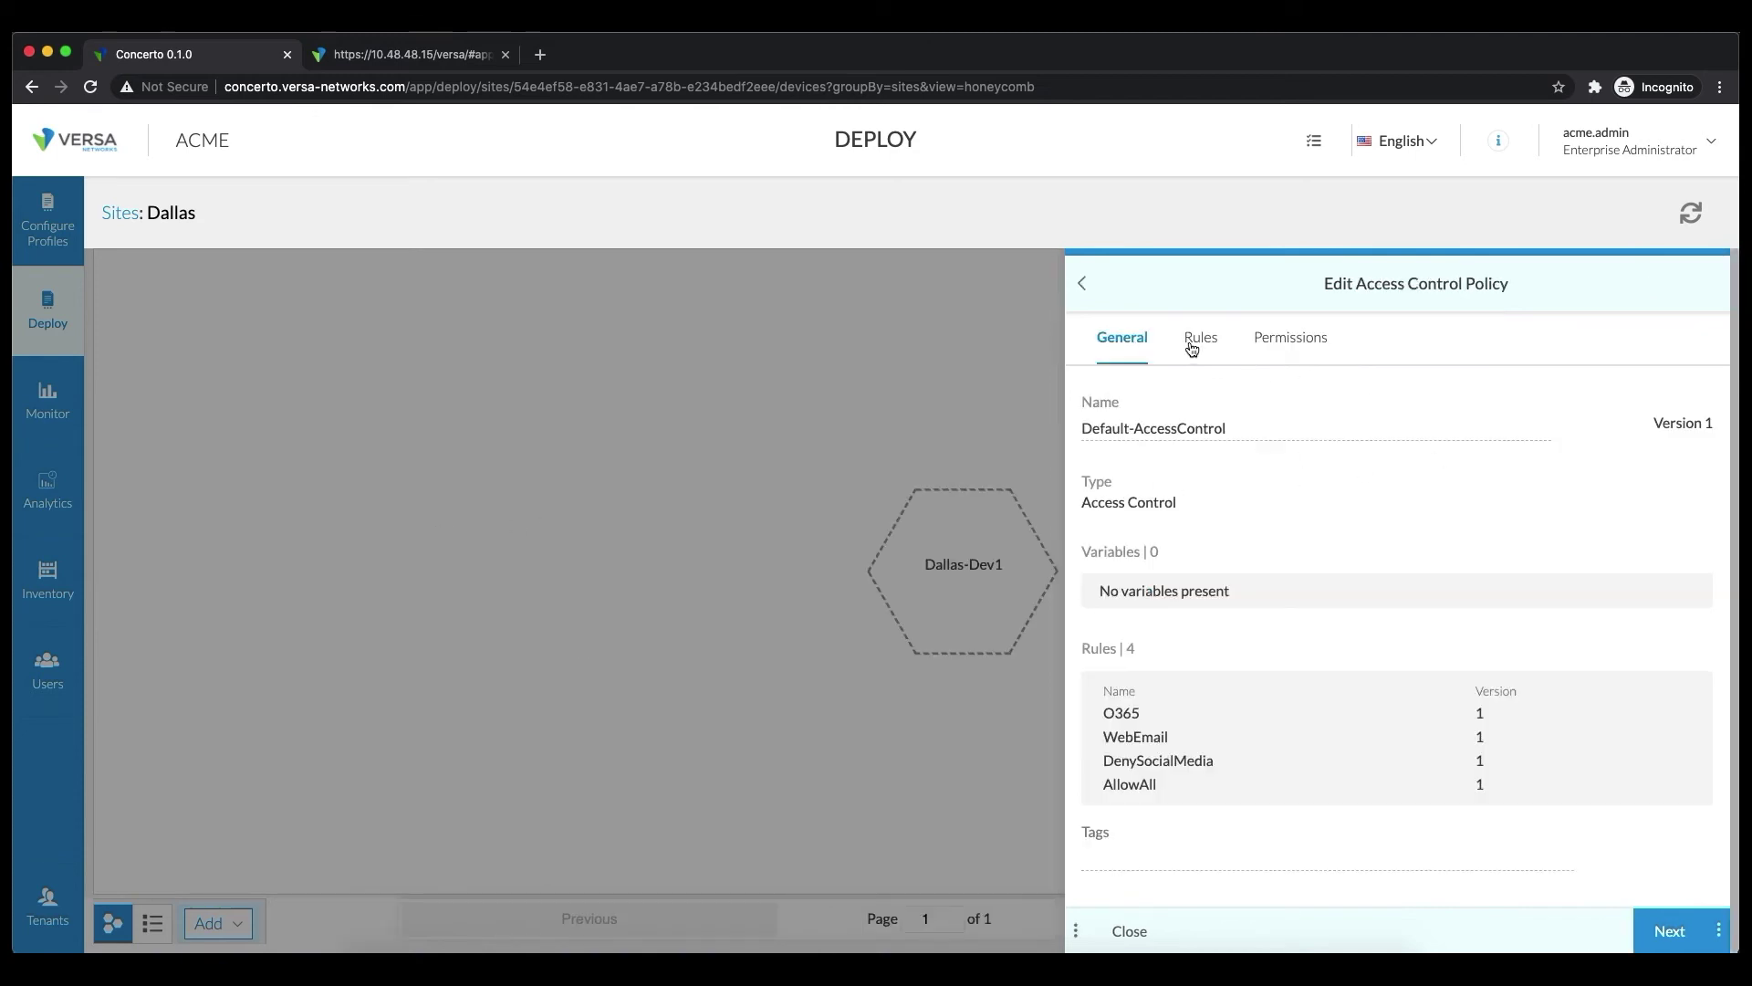
click(1191, 345)
mouse_move(1205, 402)
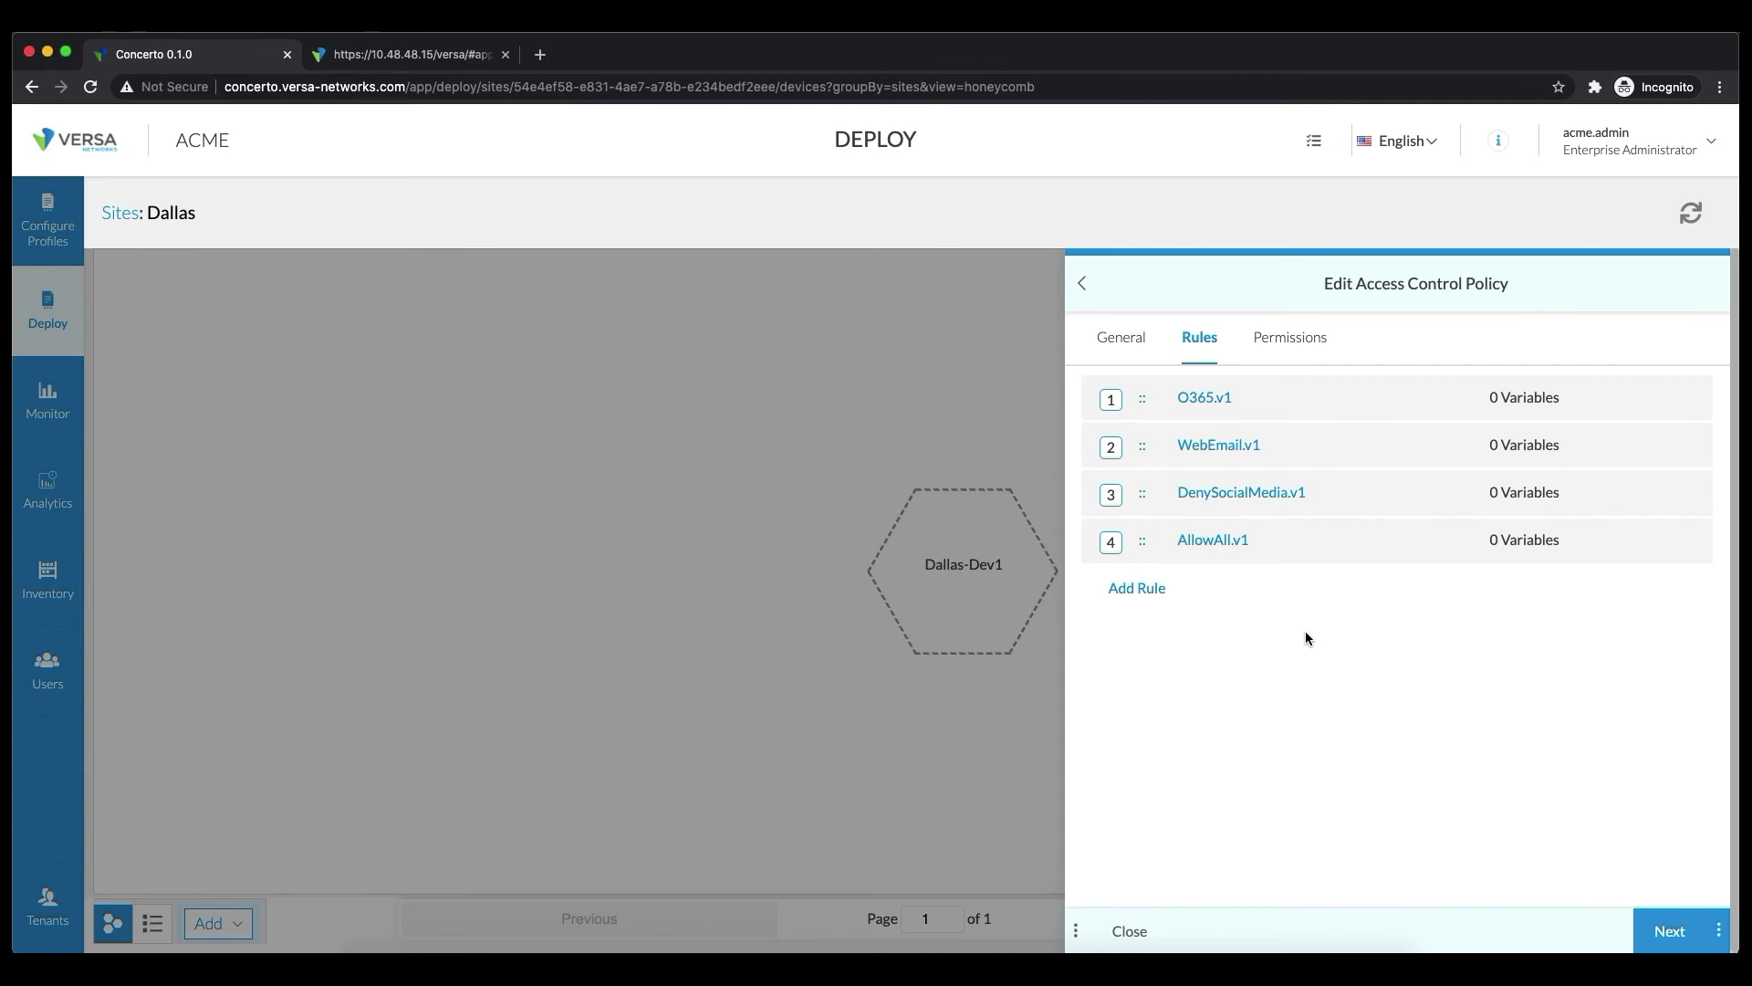
mouse_move(1227, 496)
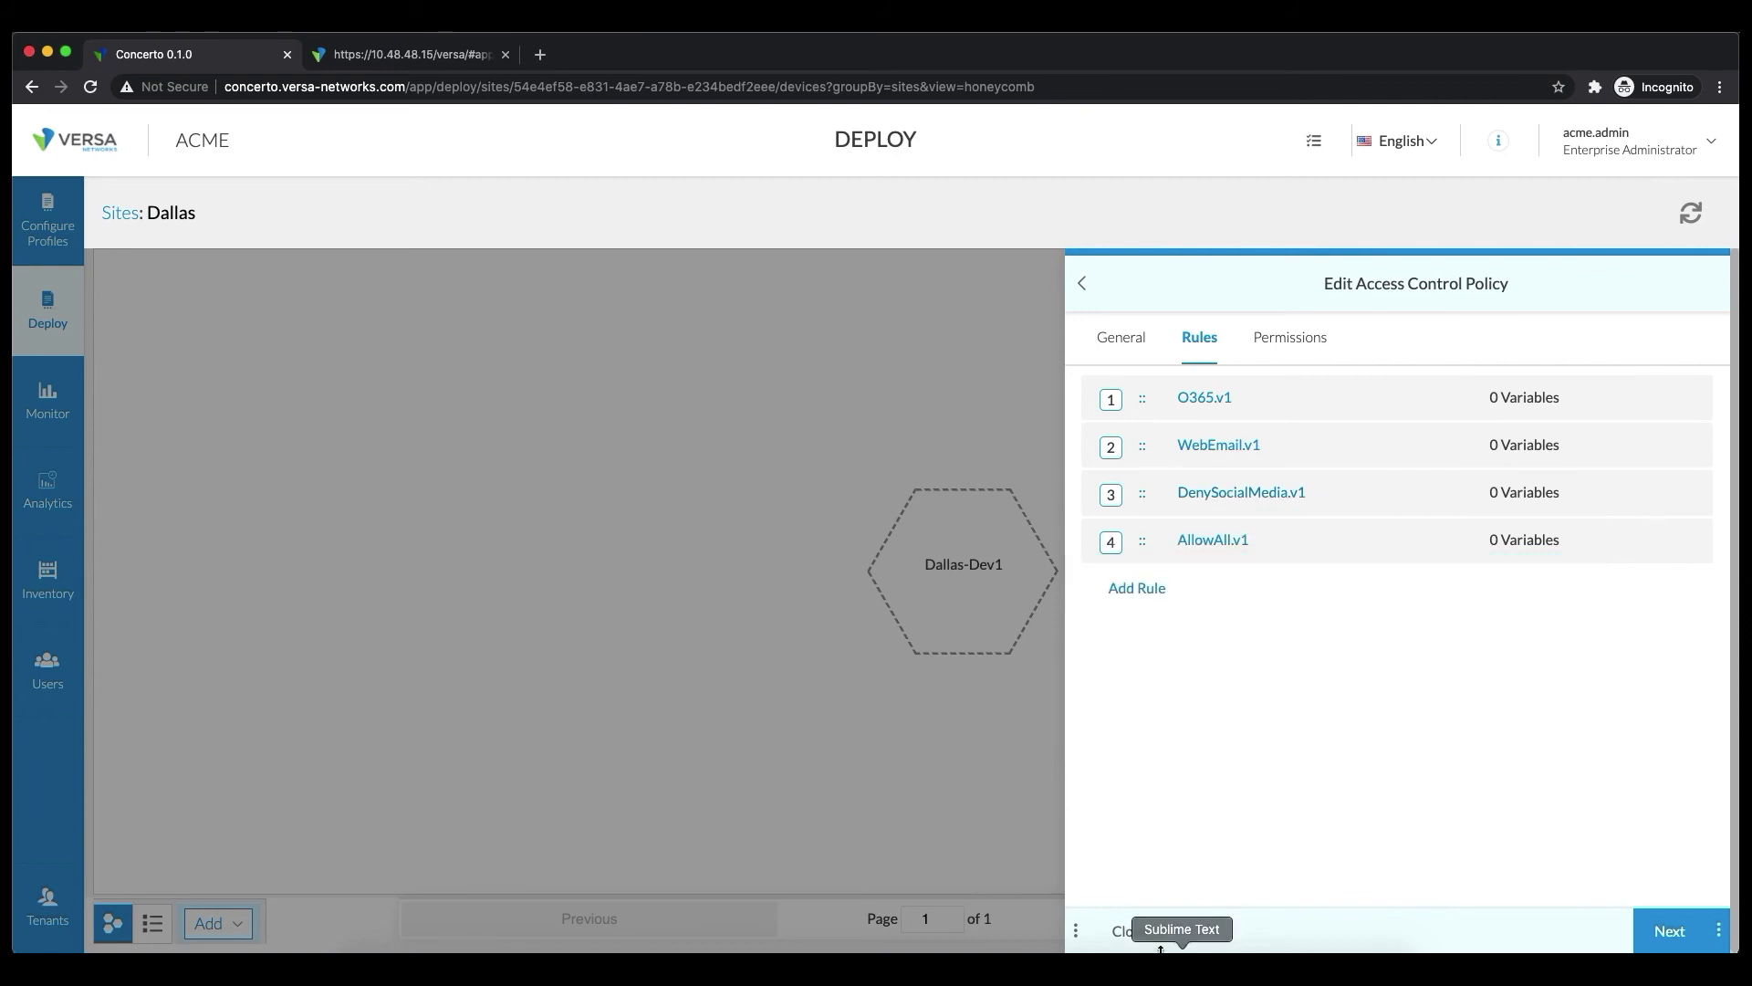
Close the policy and profile details and go to Configure Profiles
click(1128, 932)
click(1105, 929)
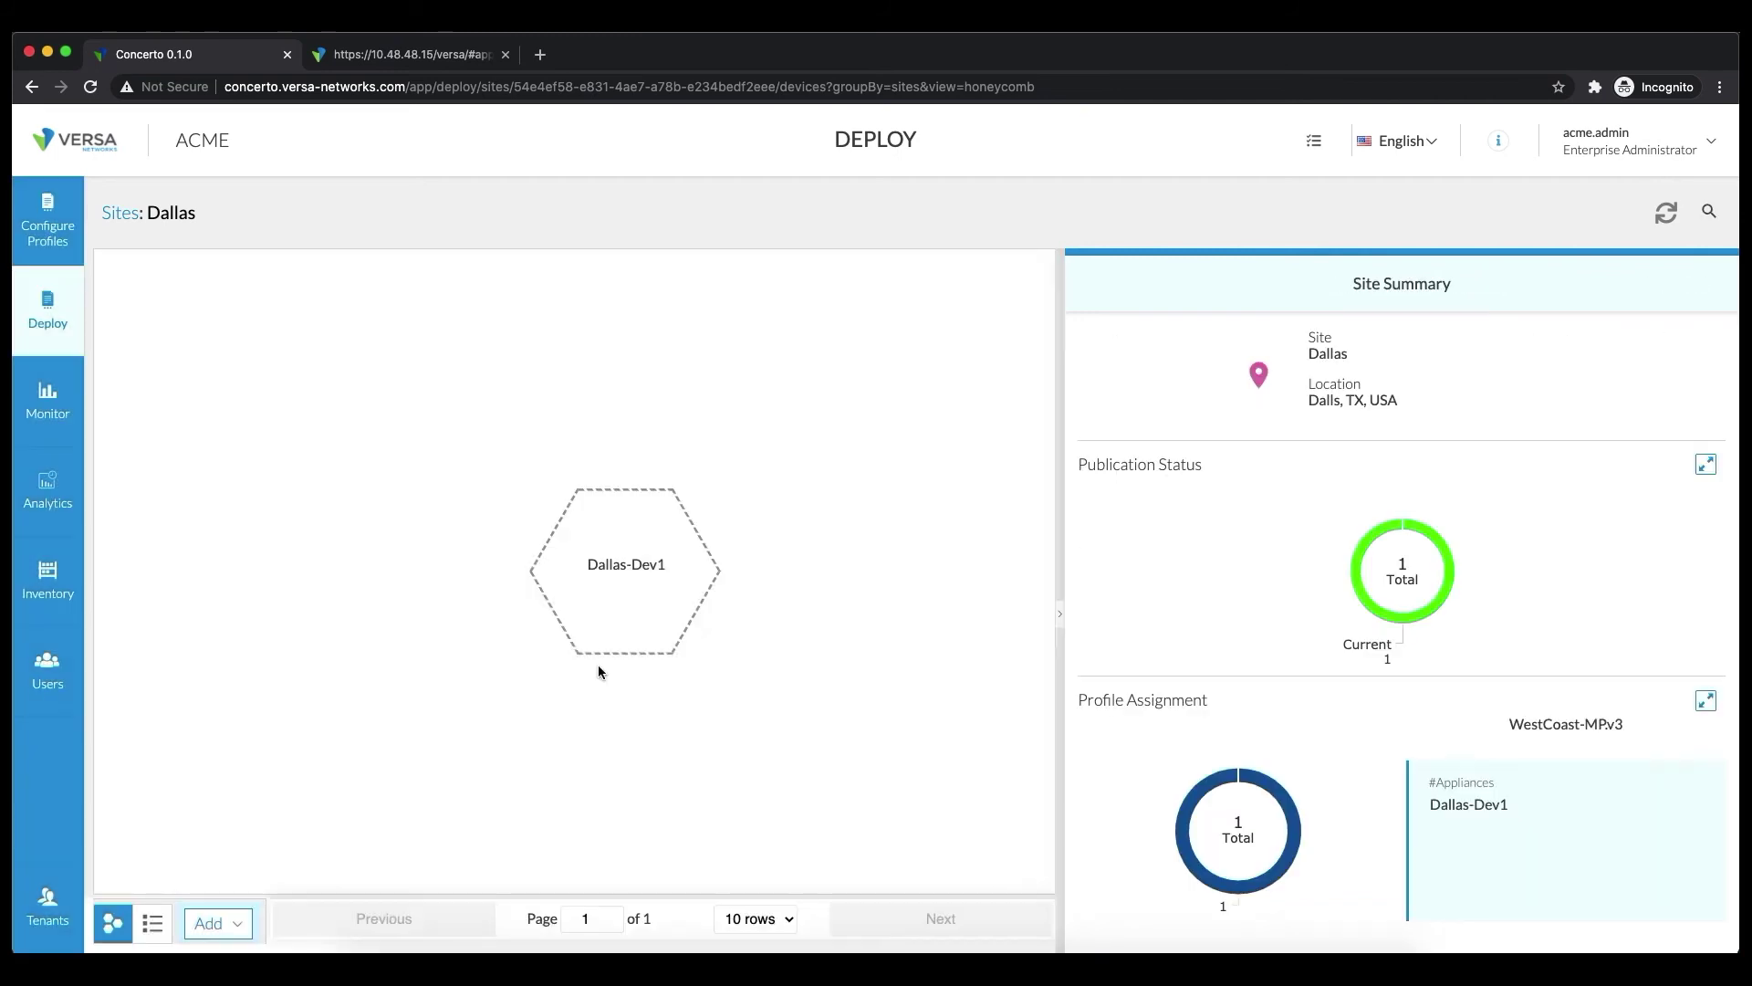
click(50, 230)
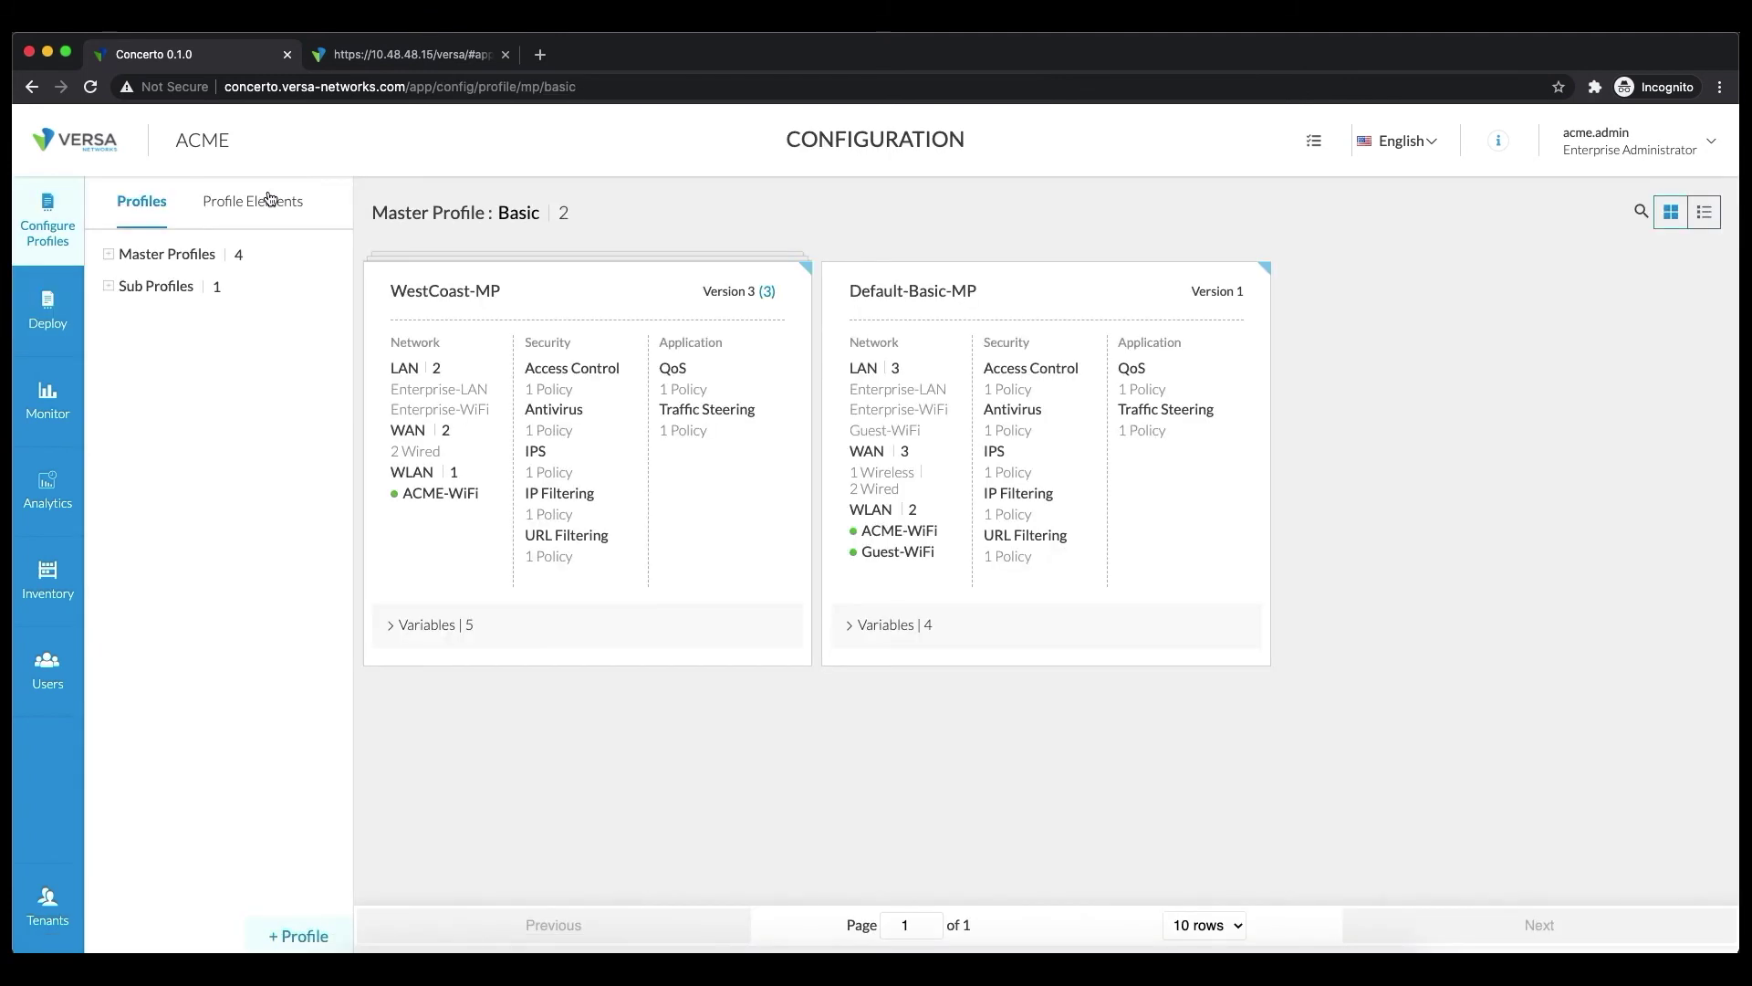
Create a new Endpoint Time Interval element named LunchHour
click(263, 203)
click(110, 350)
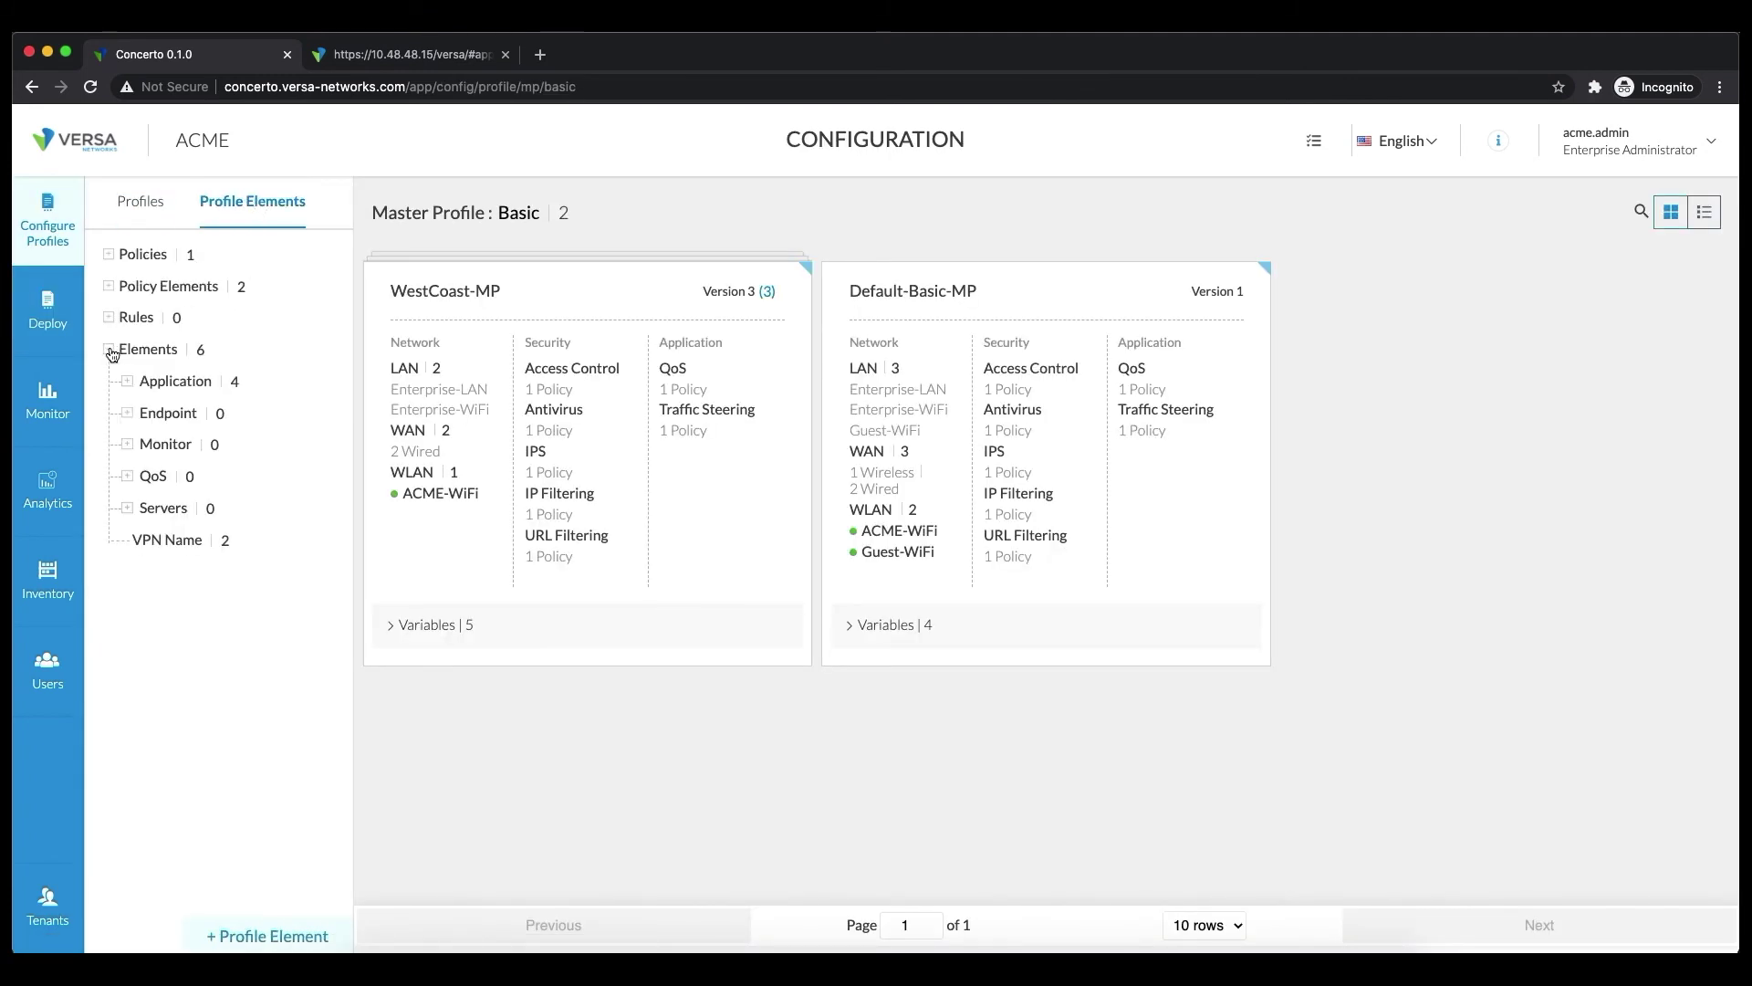
click(127, 414)
click(162, 540)
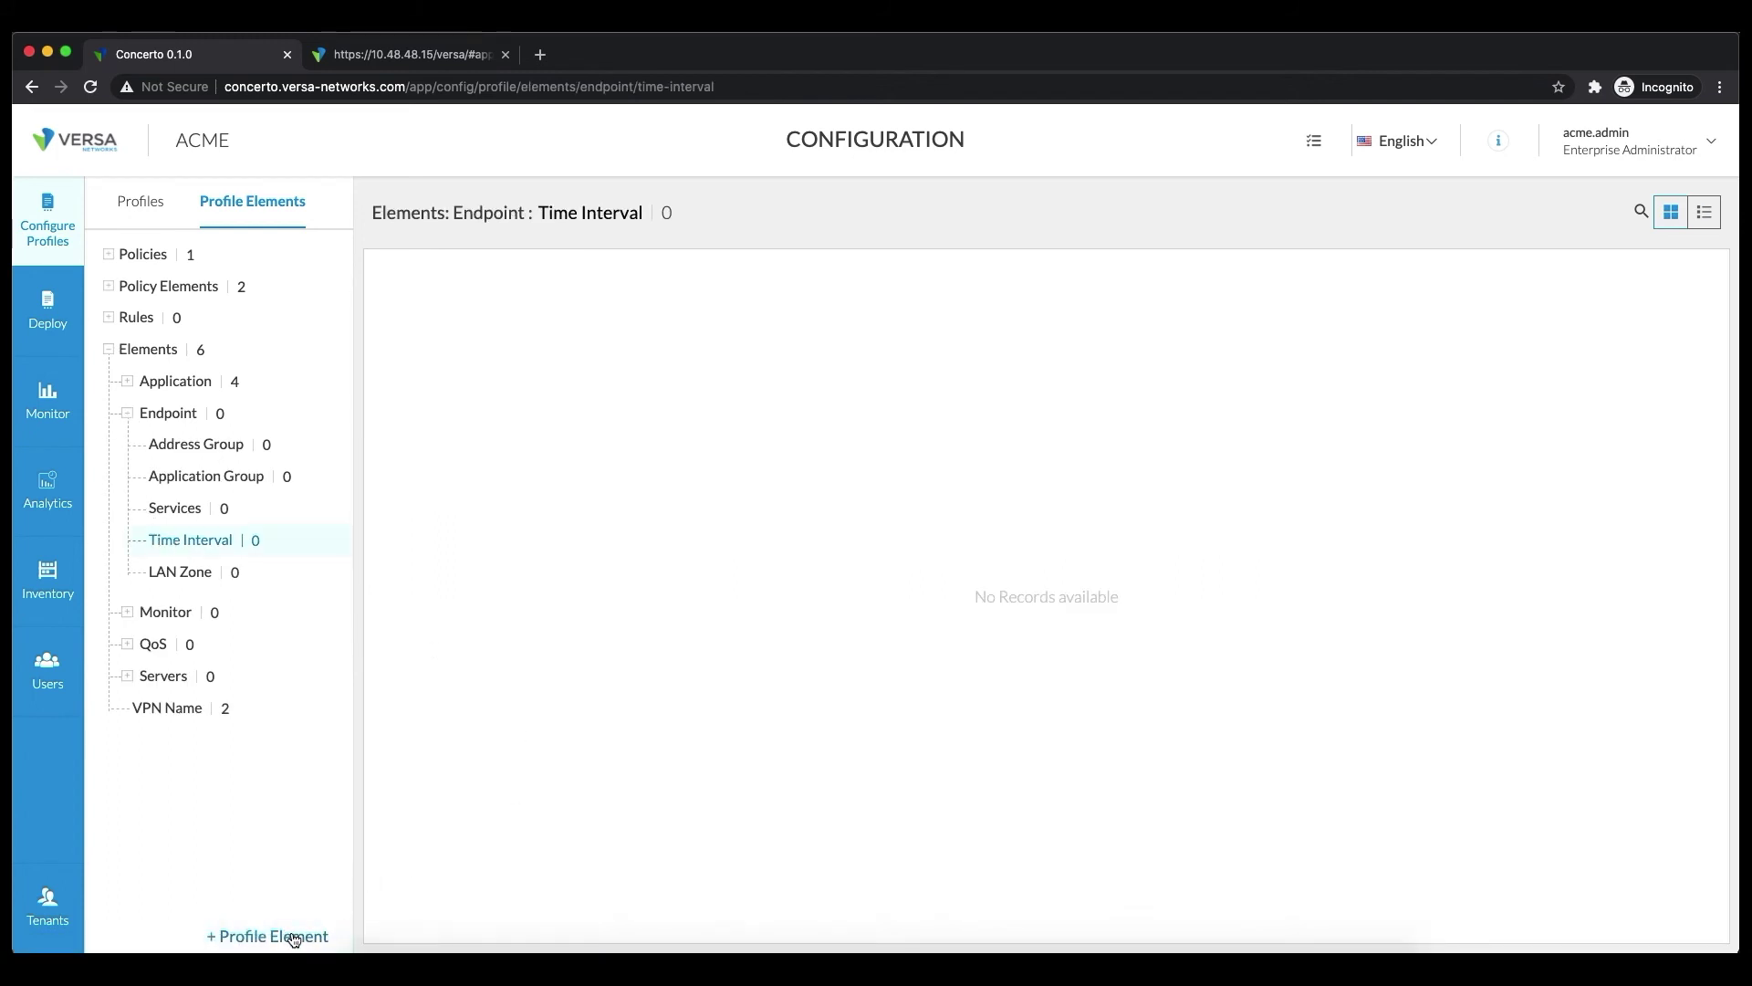
click(292, 937)
click(319, 942)
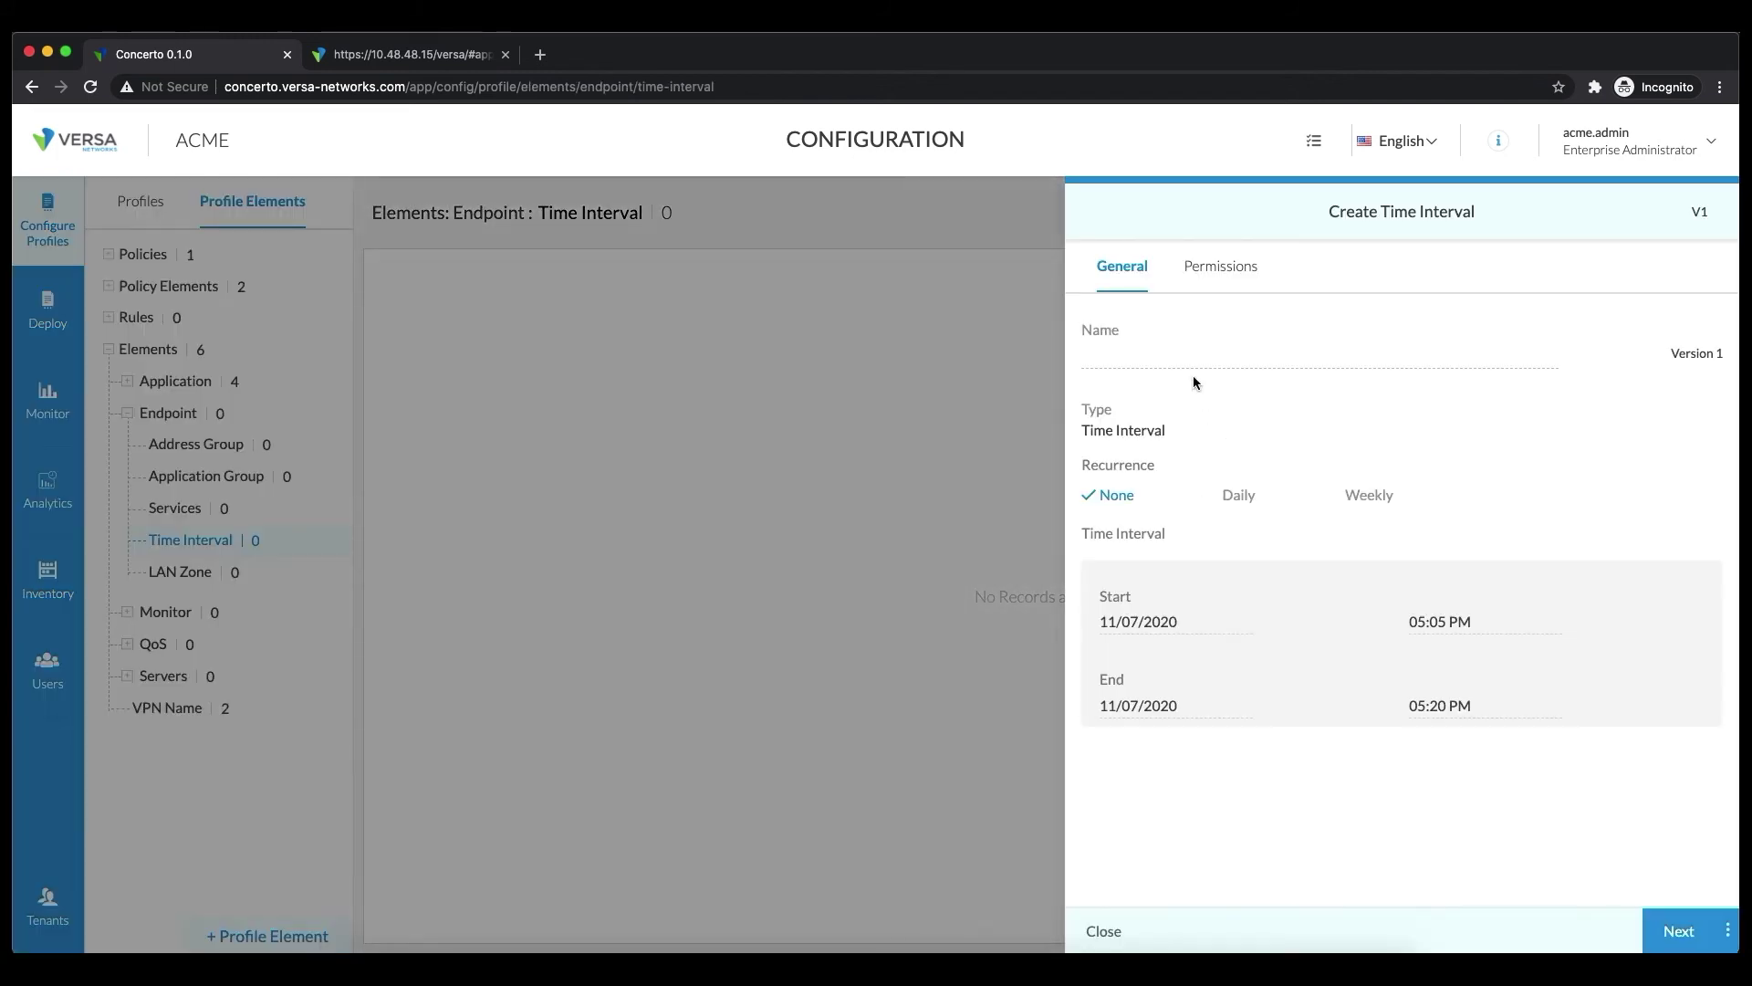
text(Lunch)
key(BackSpace)
key(BackSpace)
text(ch)
Make LunchHour recur daily from 12:30 PM to 01:30 PM and save it
click(1242, 497)
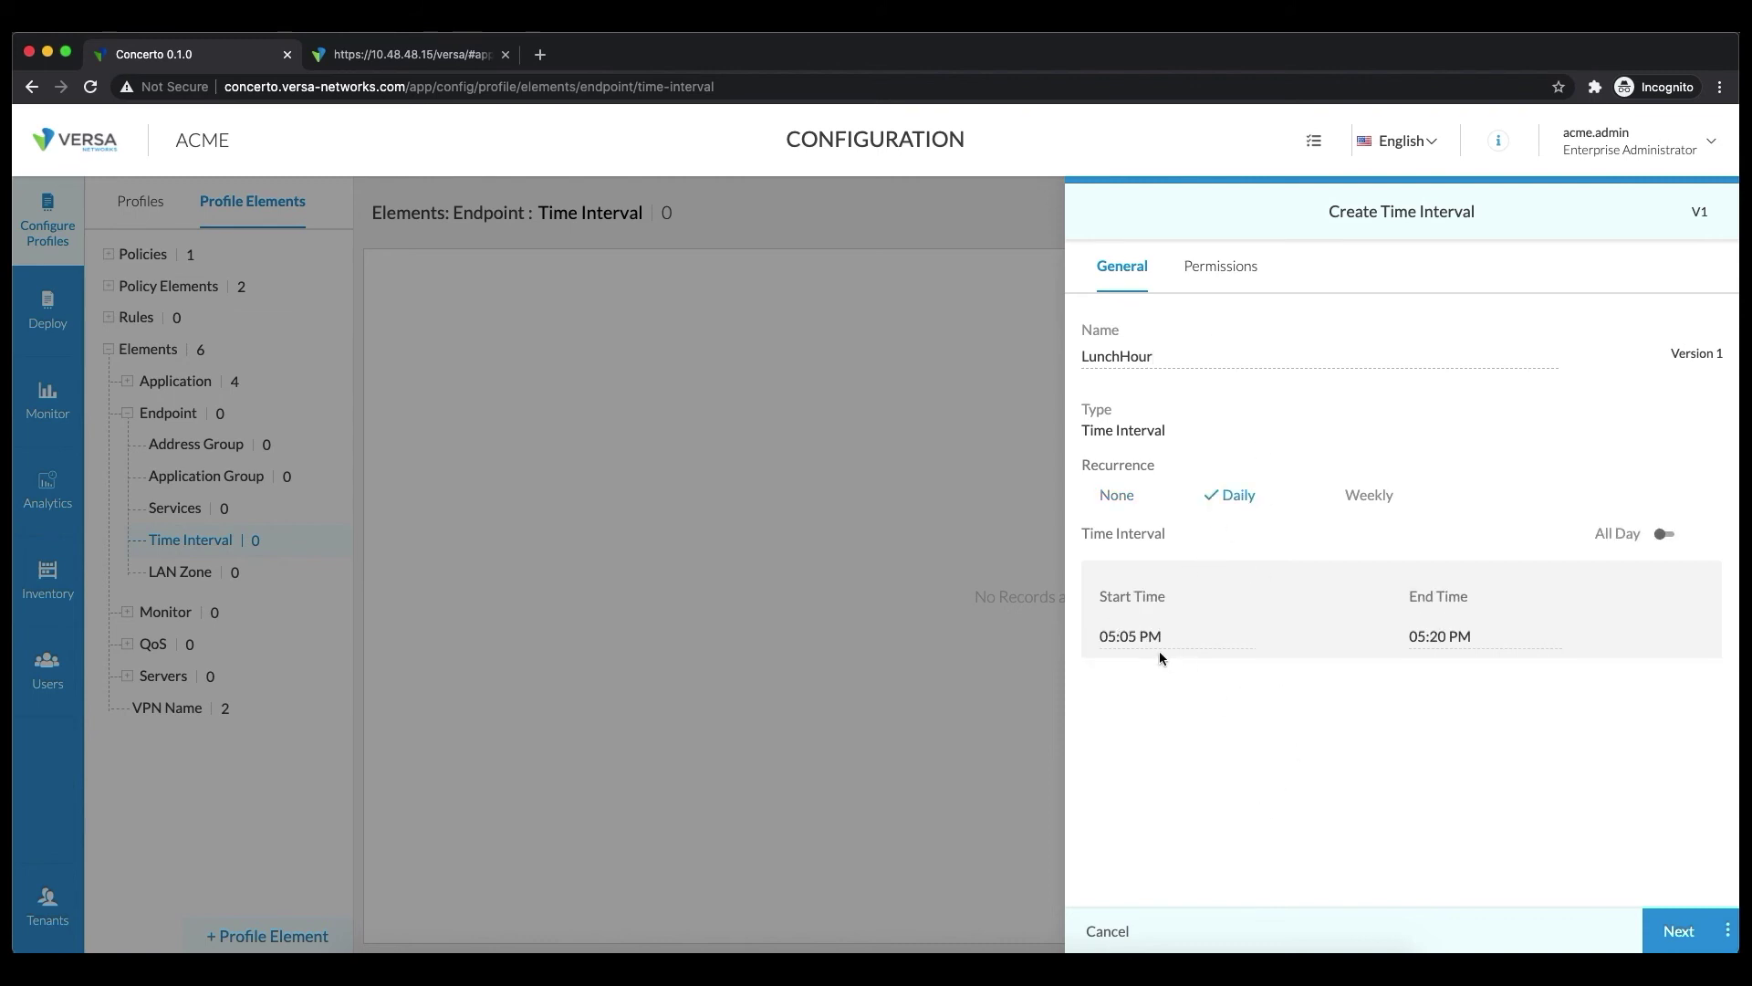
click(1116, 638)
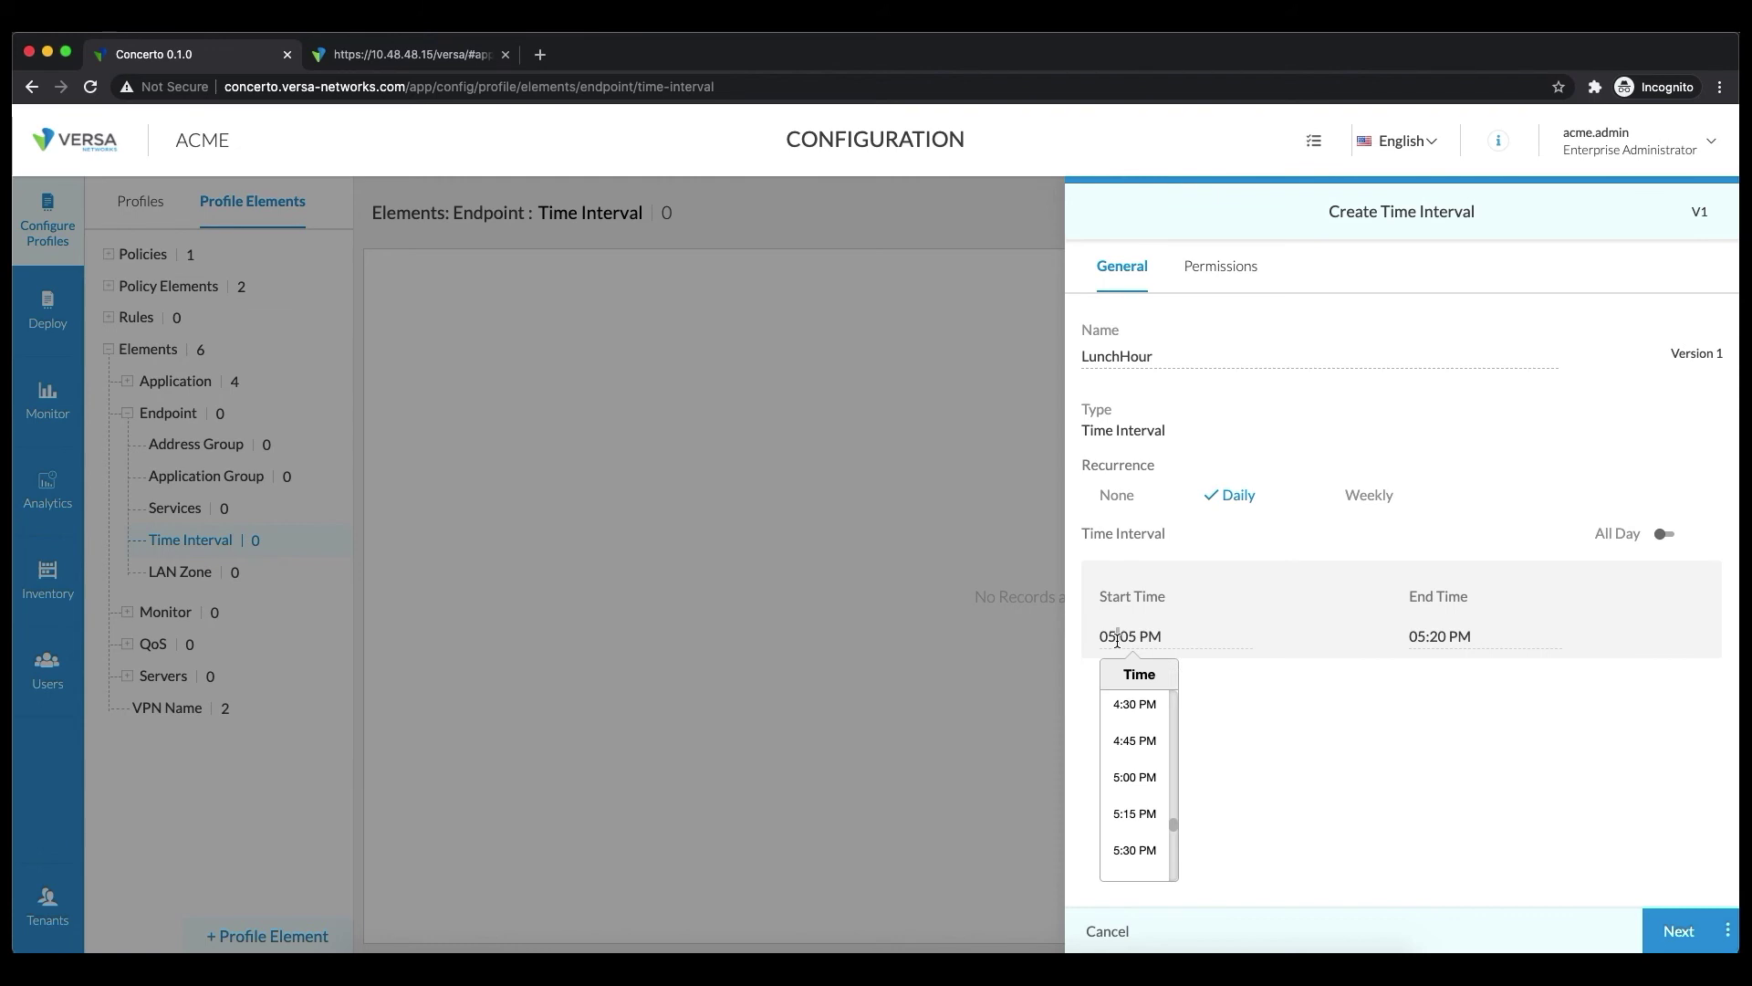
drag(1135, 641, 1072, 650)
scroll(1152, 738, up, 3)
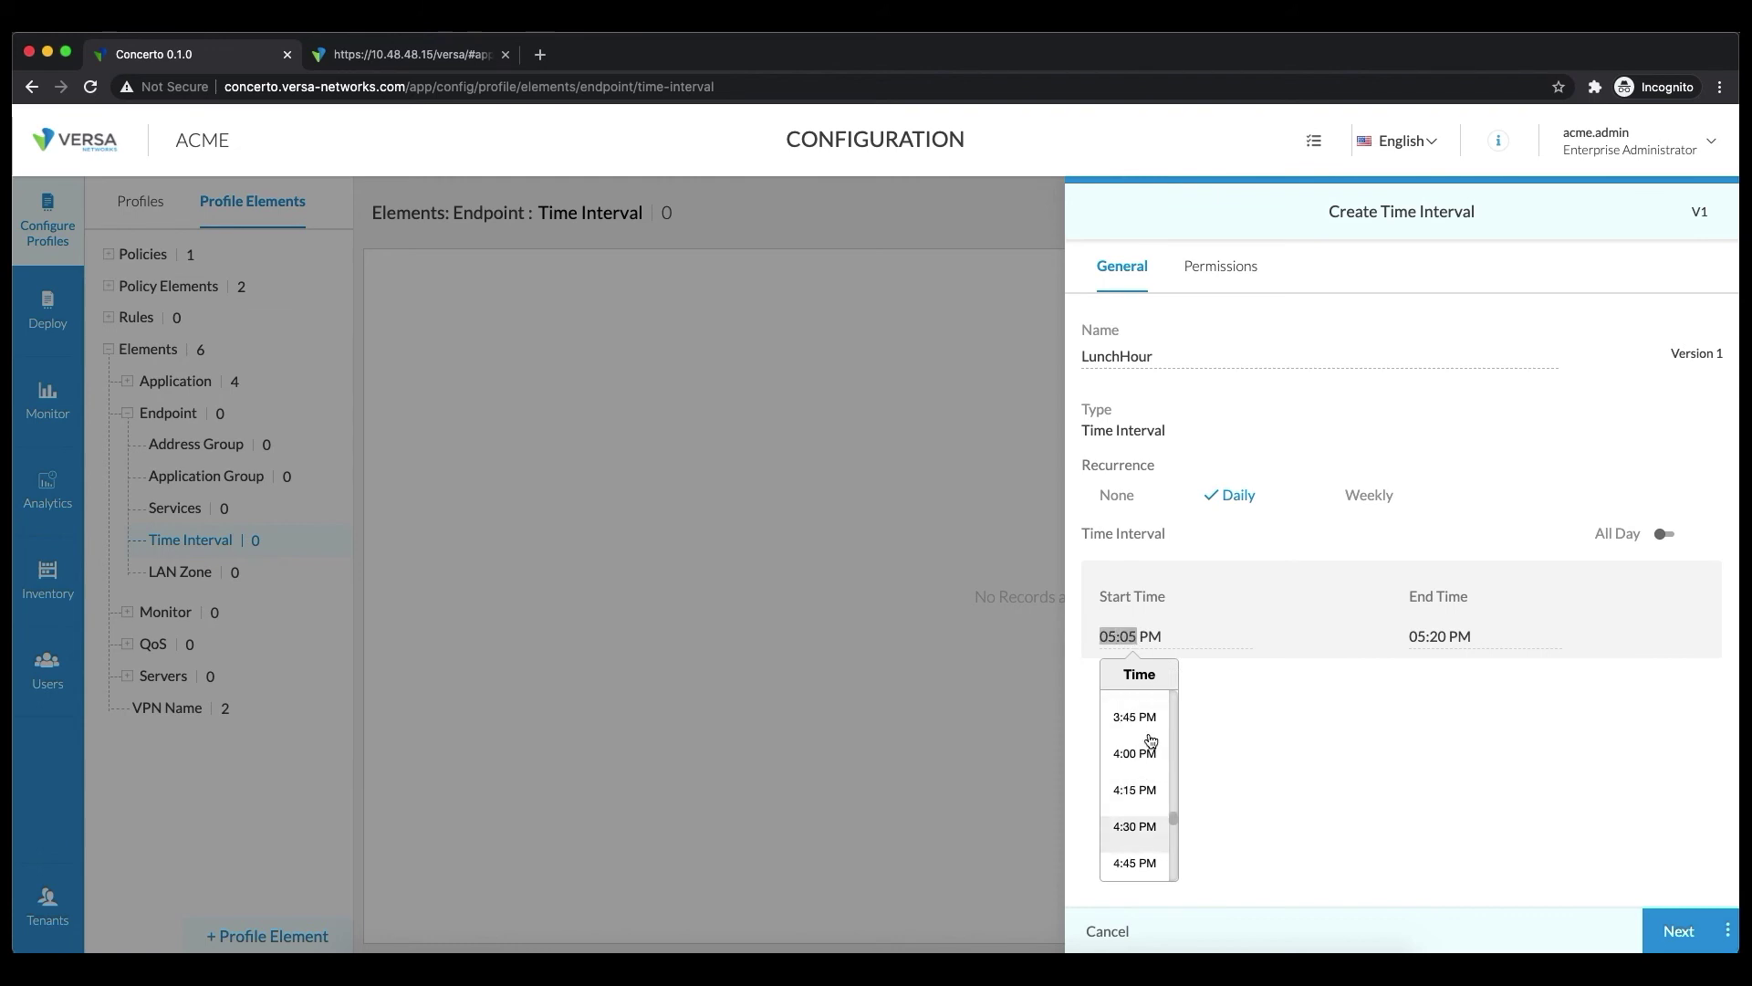
scroll(1150, 741, up, 4)
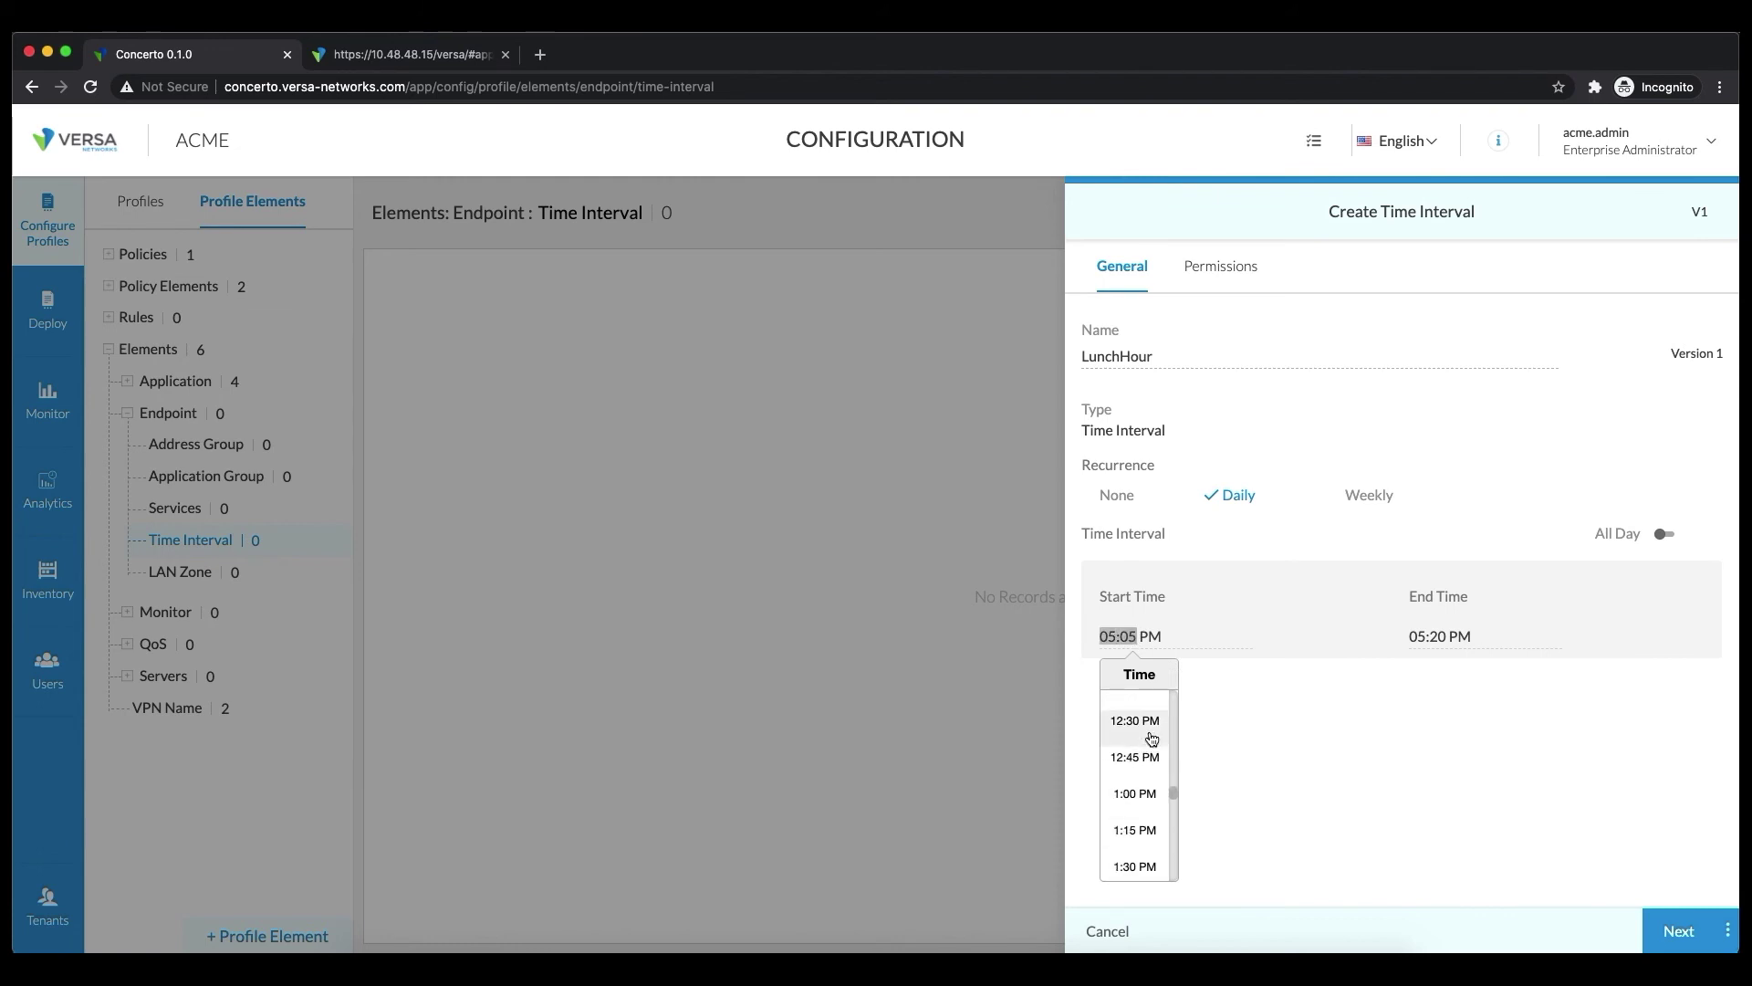
click(1149, 725)
click(1417, 639)
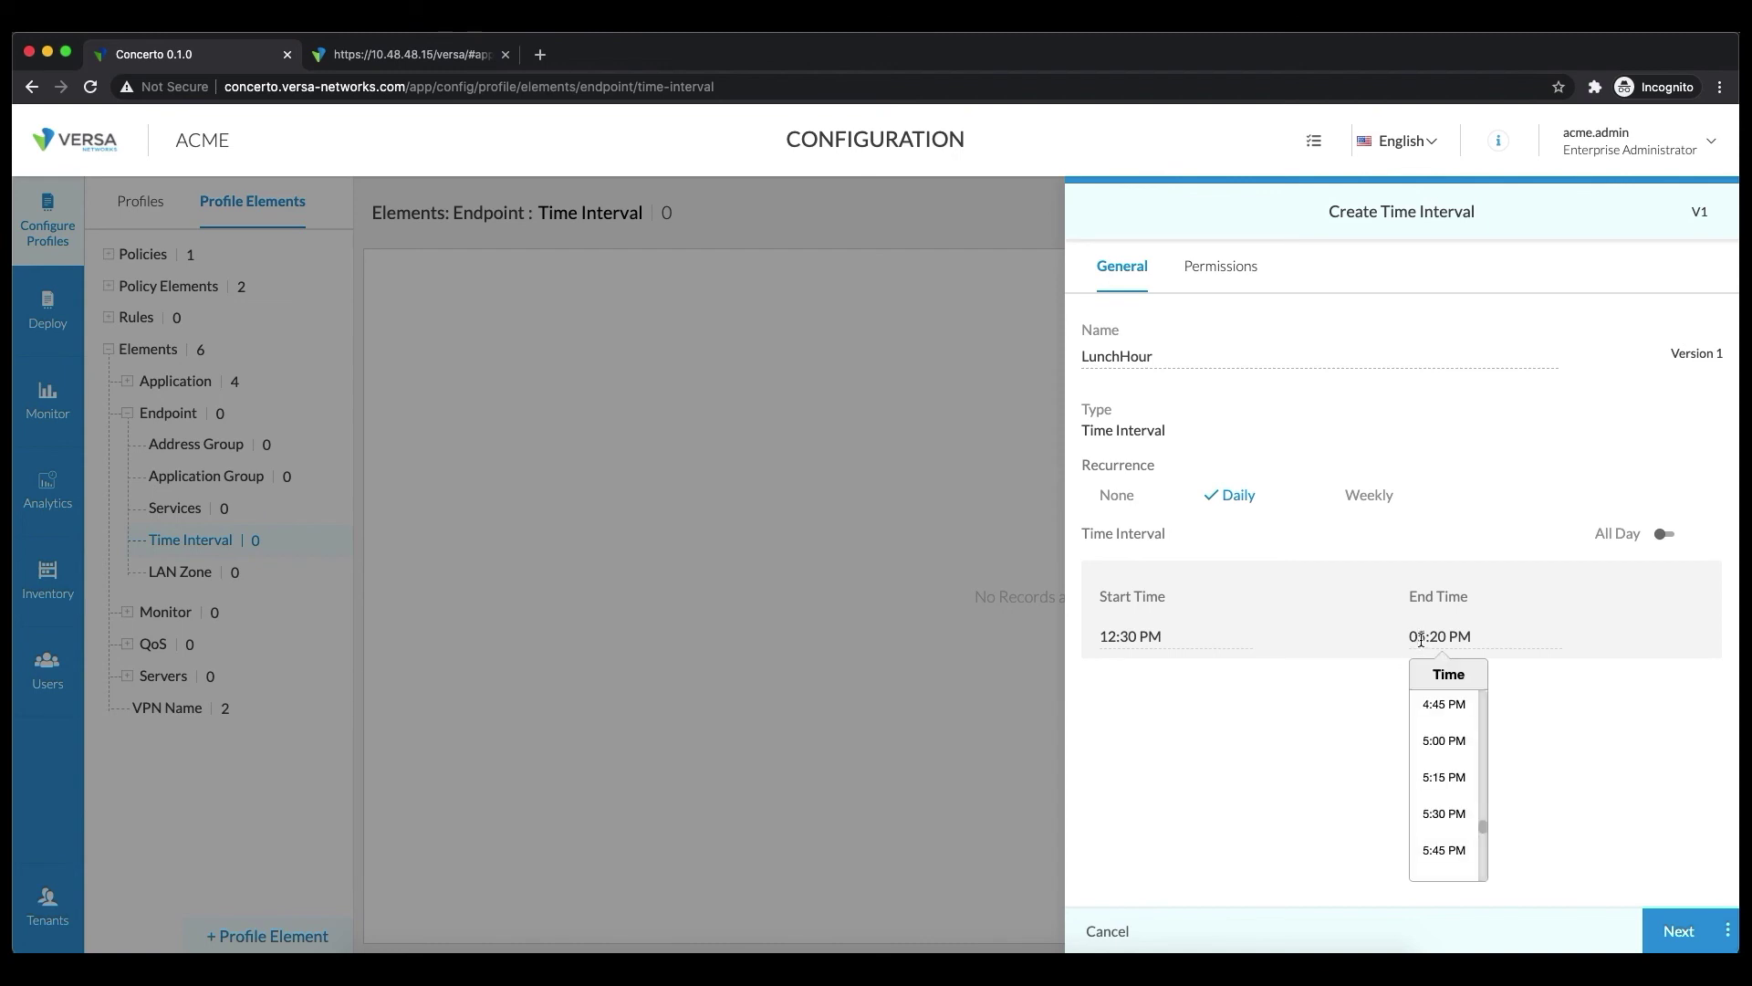
scroll(1440, 730, up, 10)
scroll(1440, 736, down, 6)
click(1442, 771)
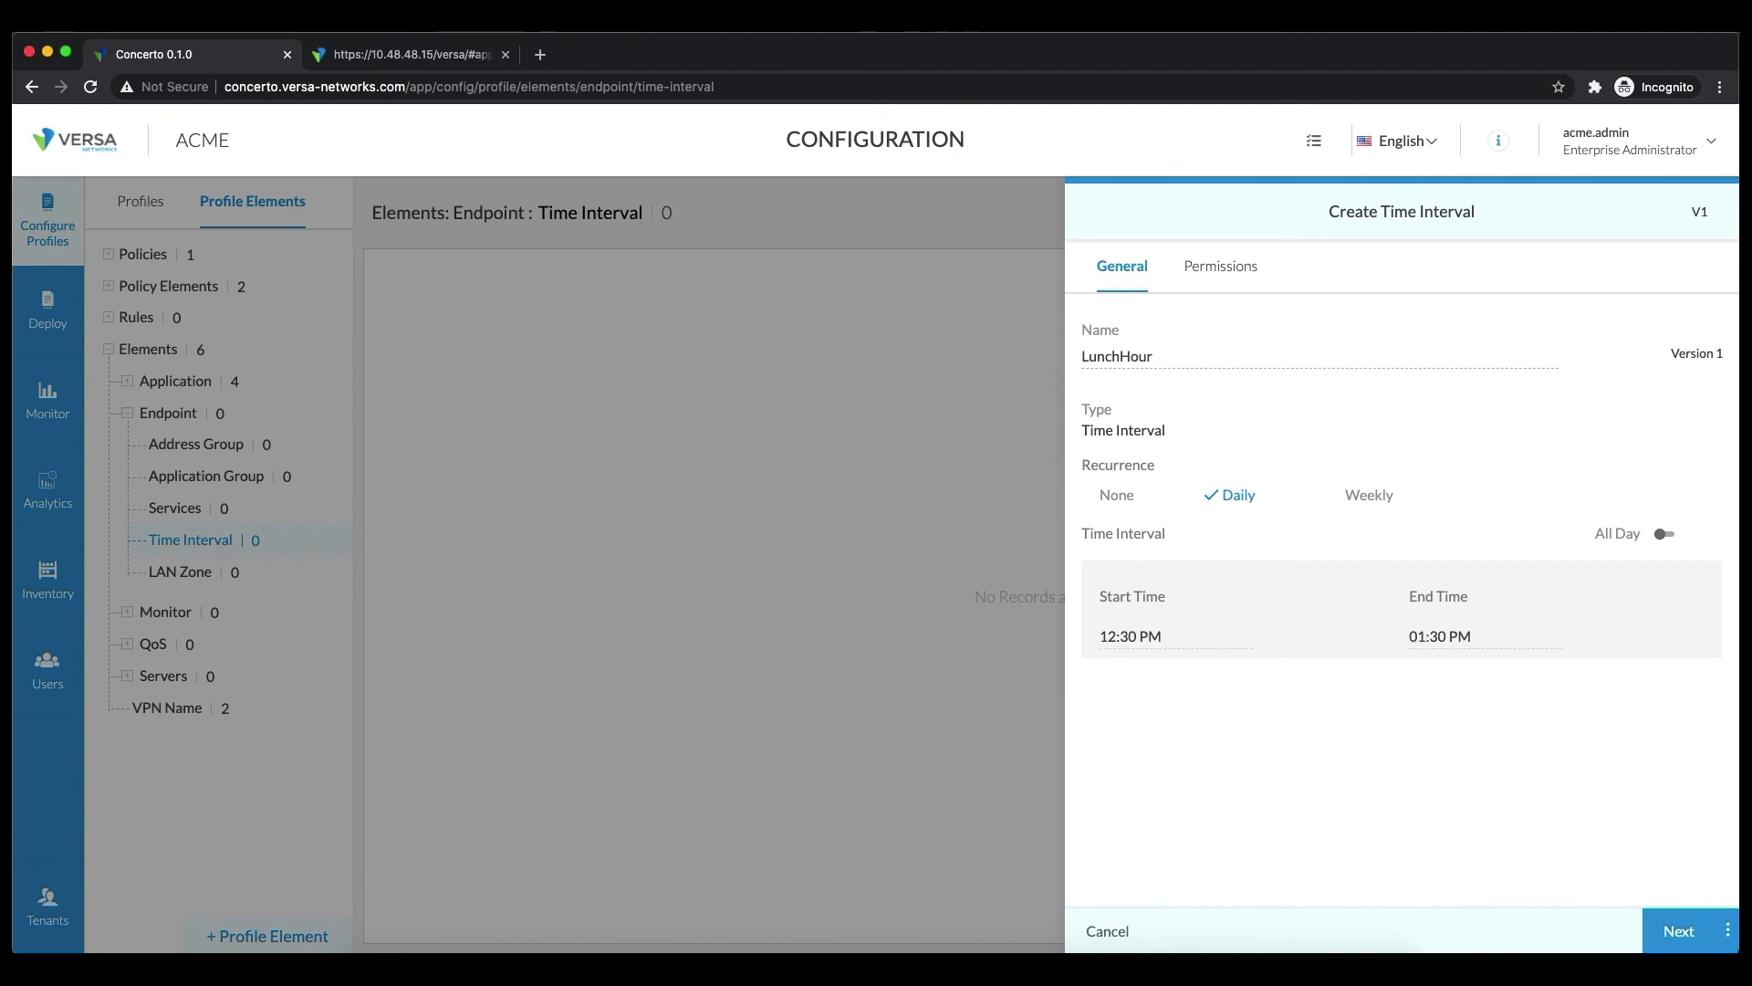
click(1696, 933)
click(1679, 931)
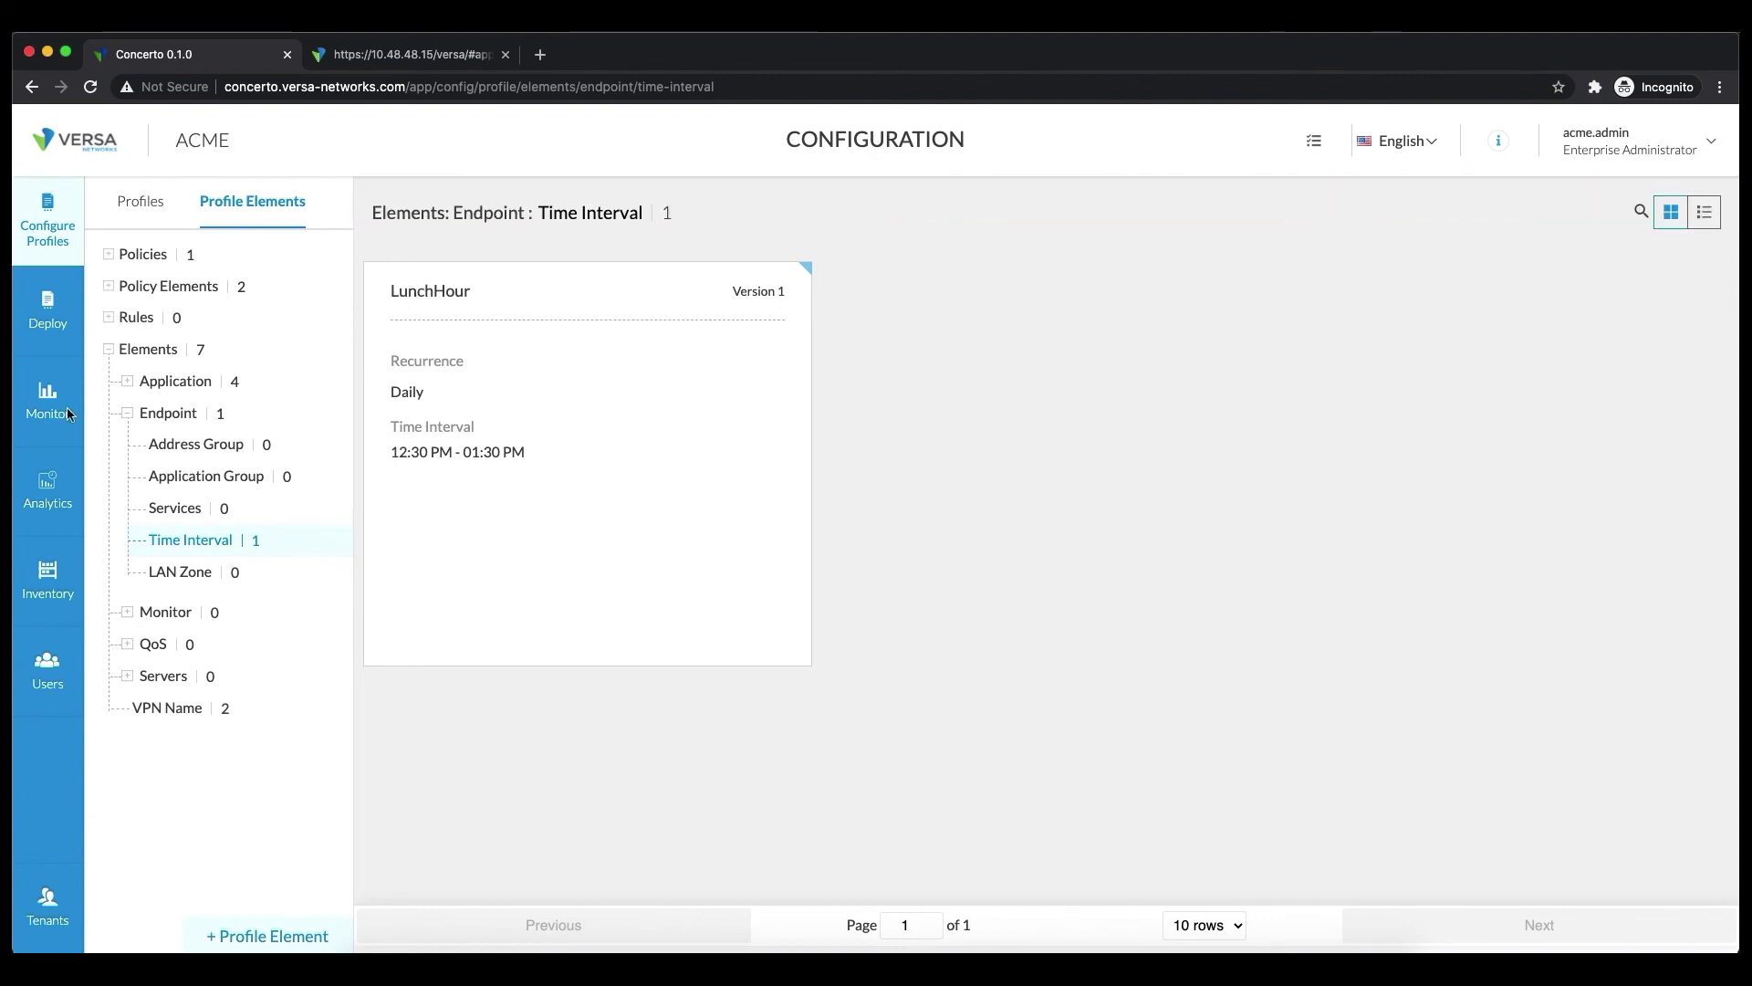
Reopen WestCoast-MP's Default-AccessControl rules (O365, WebEmail, DenySocialMedia, AllowAll) and start a new rule
click(47, 223)
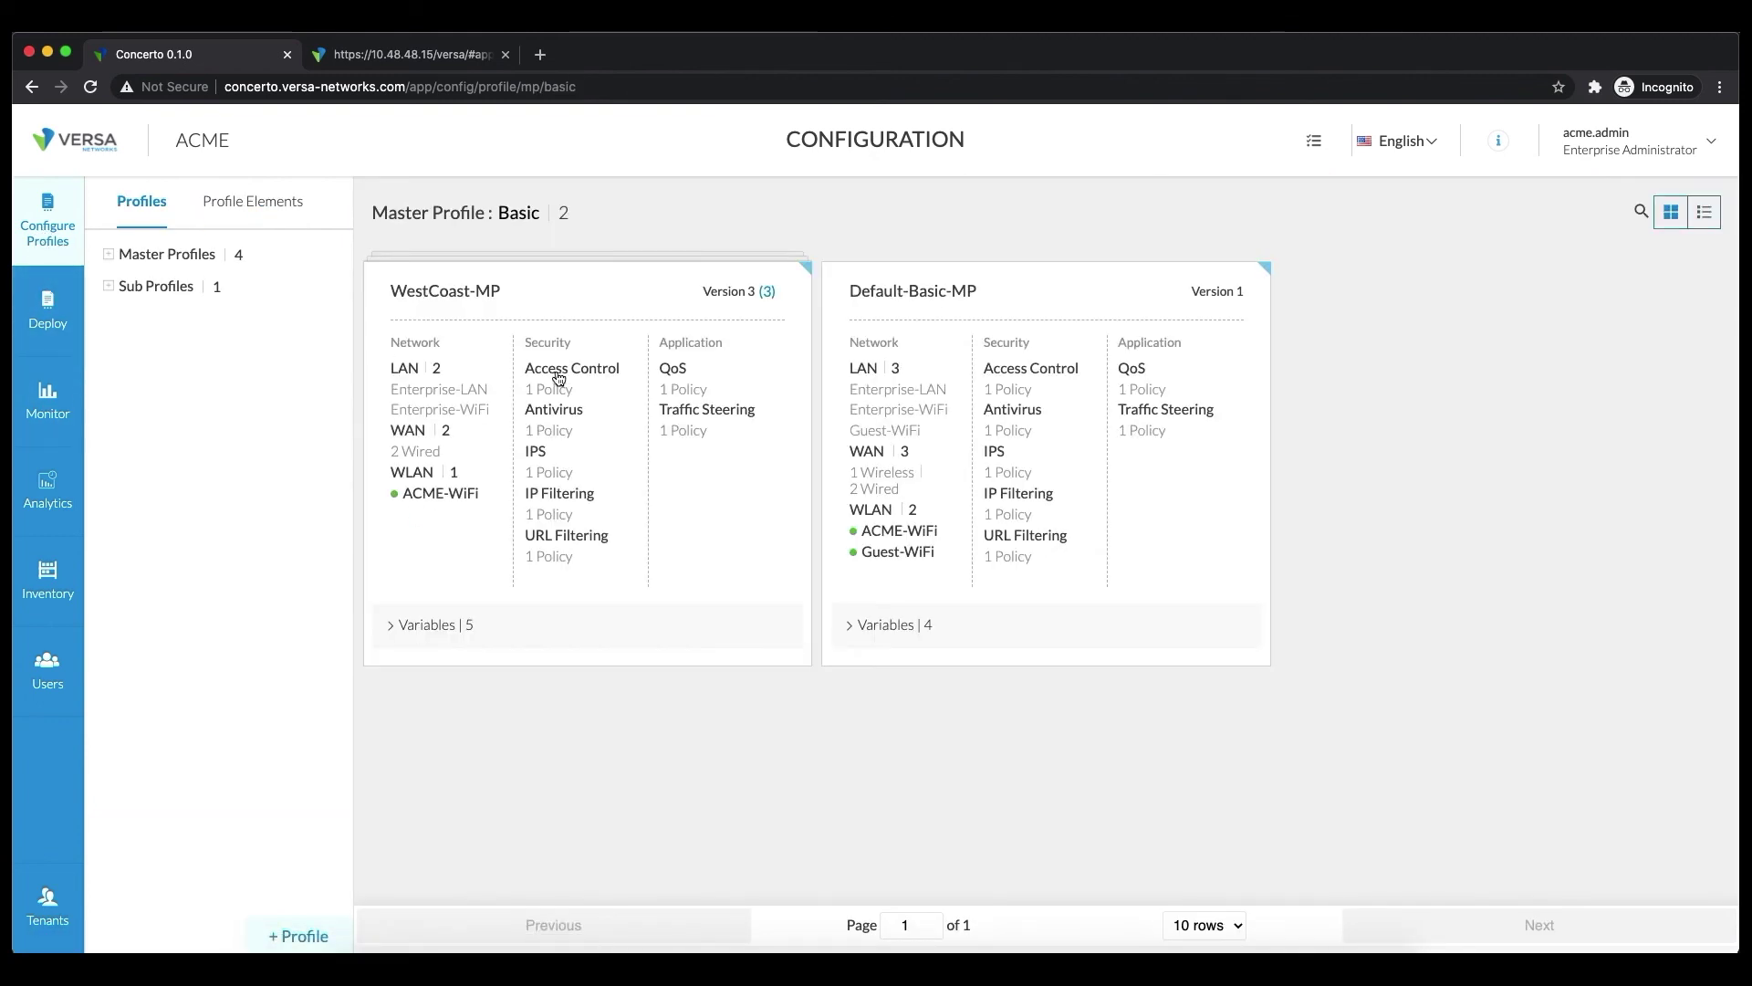
mouse_move(588, 481)
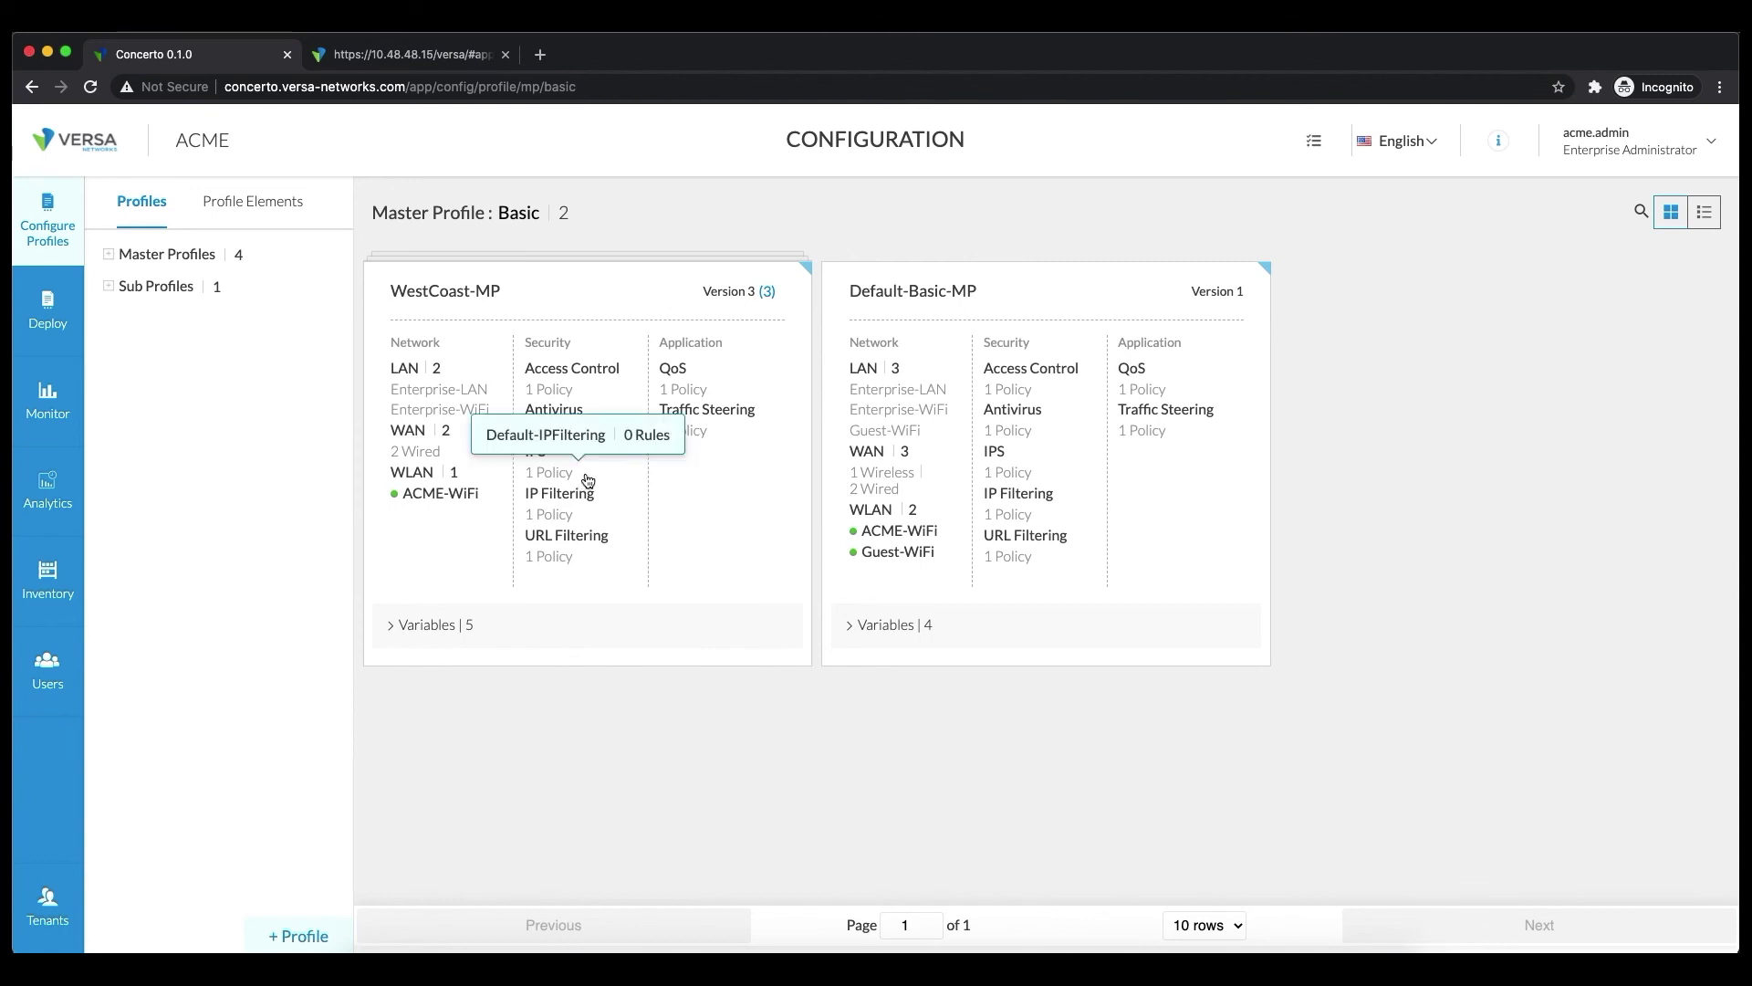
click(643, 463)
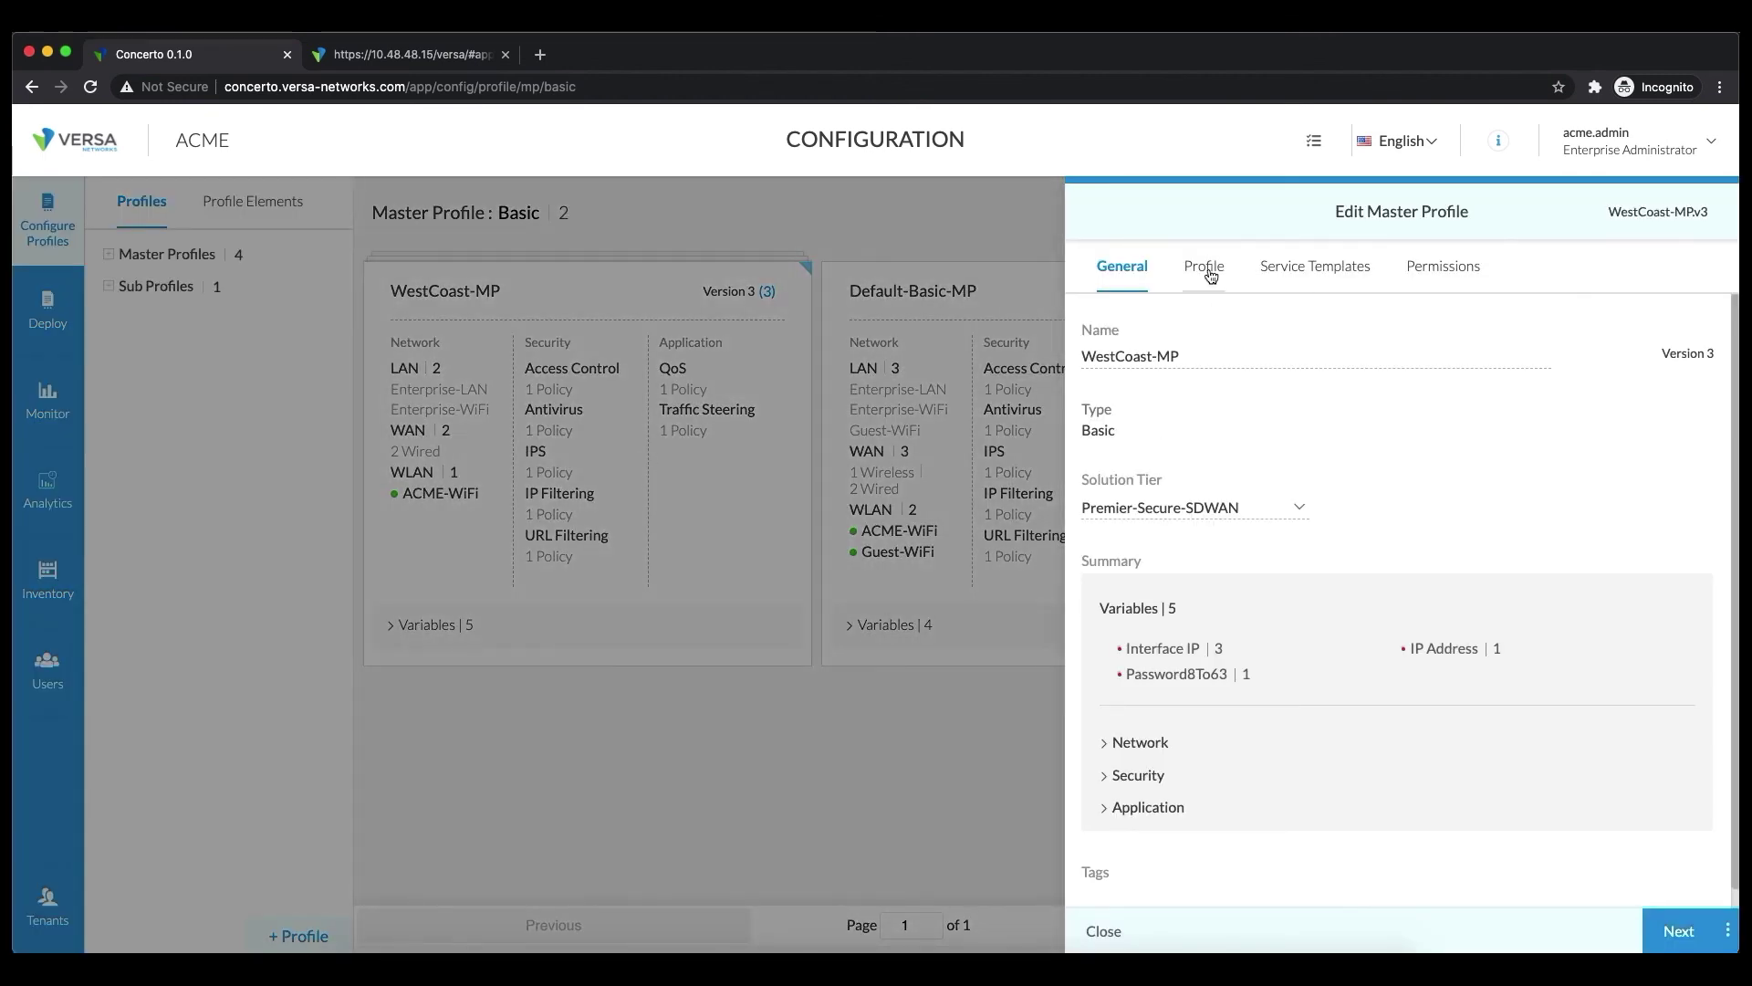
click(1211, 275)
click(1309, 278)
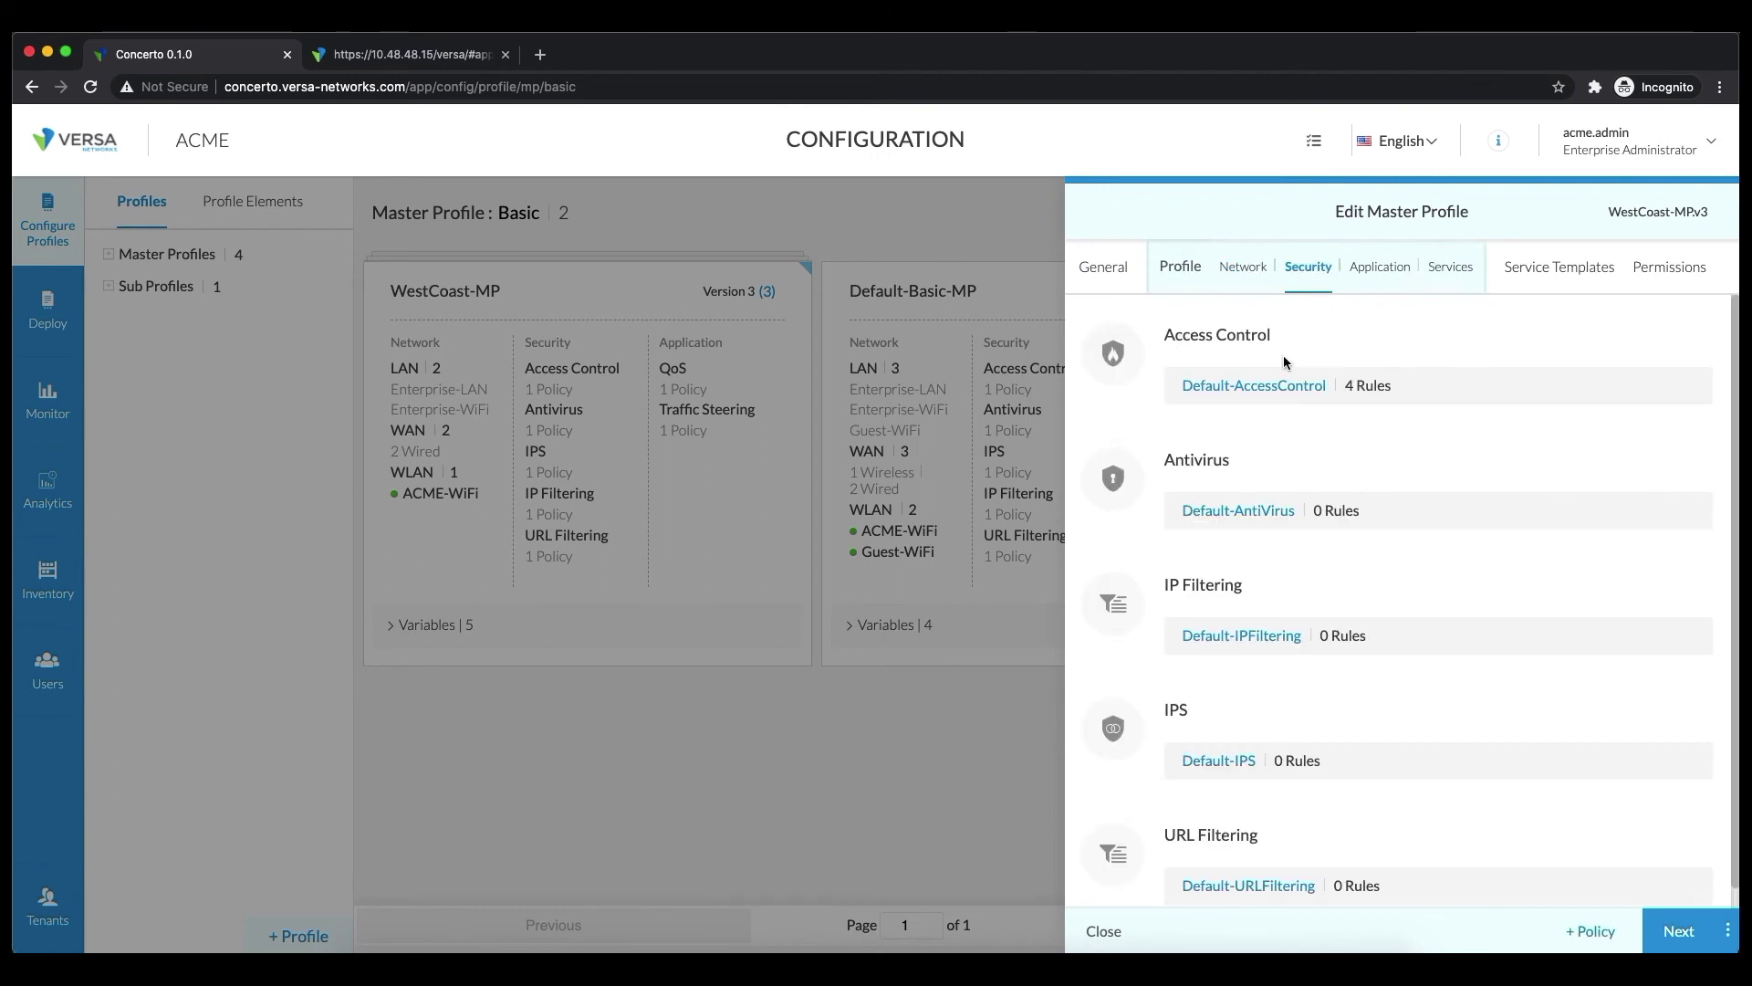
click(1240, 387)
click(1201, 272)
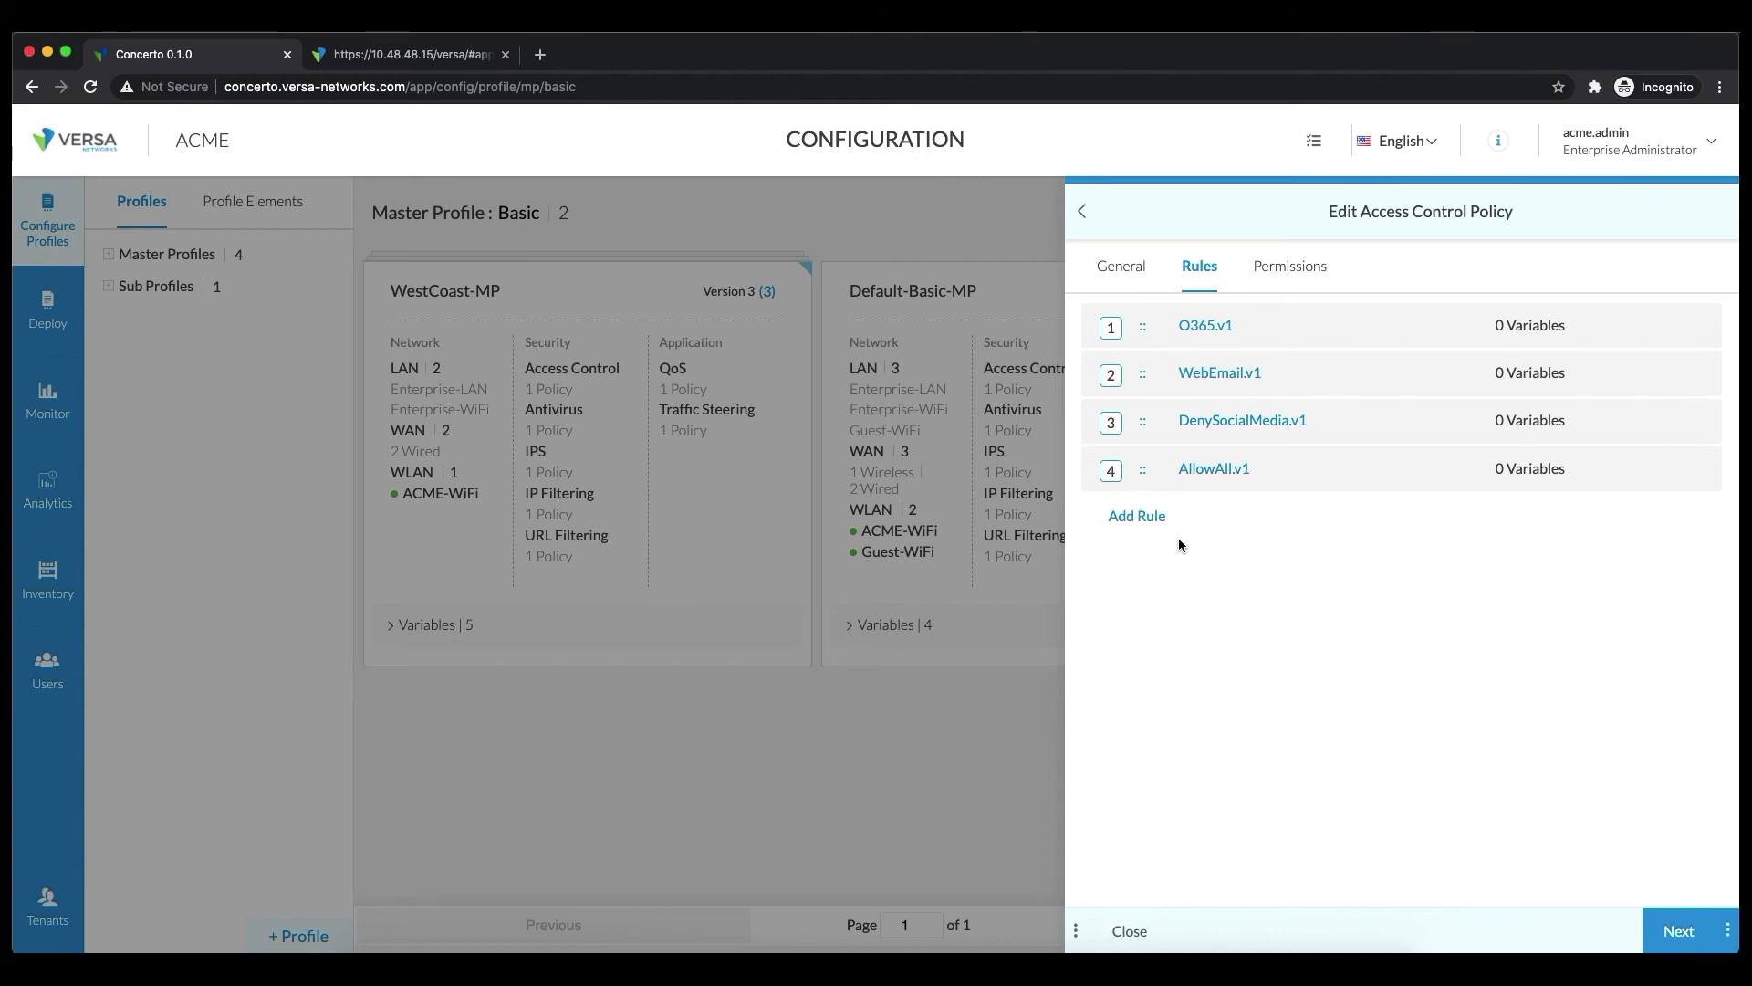
mouse_move(1221, 424)
click(1137, 518)
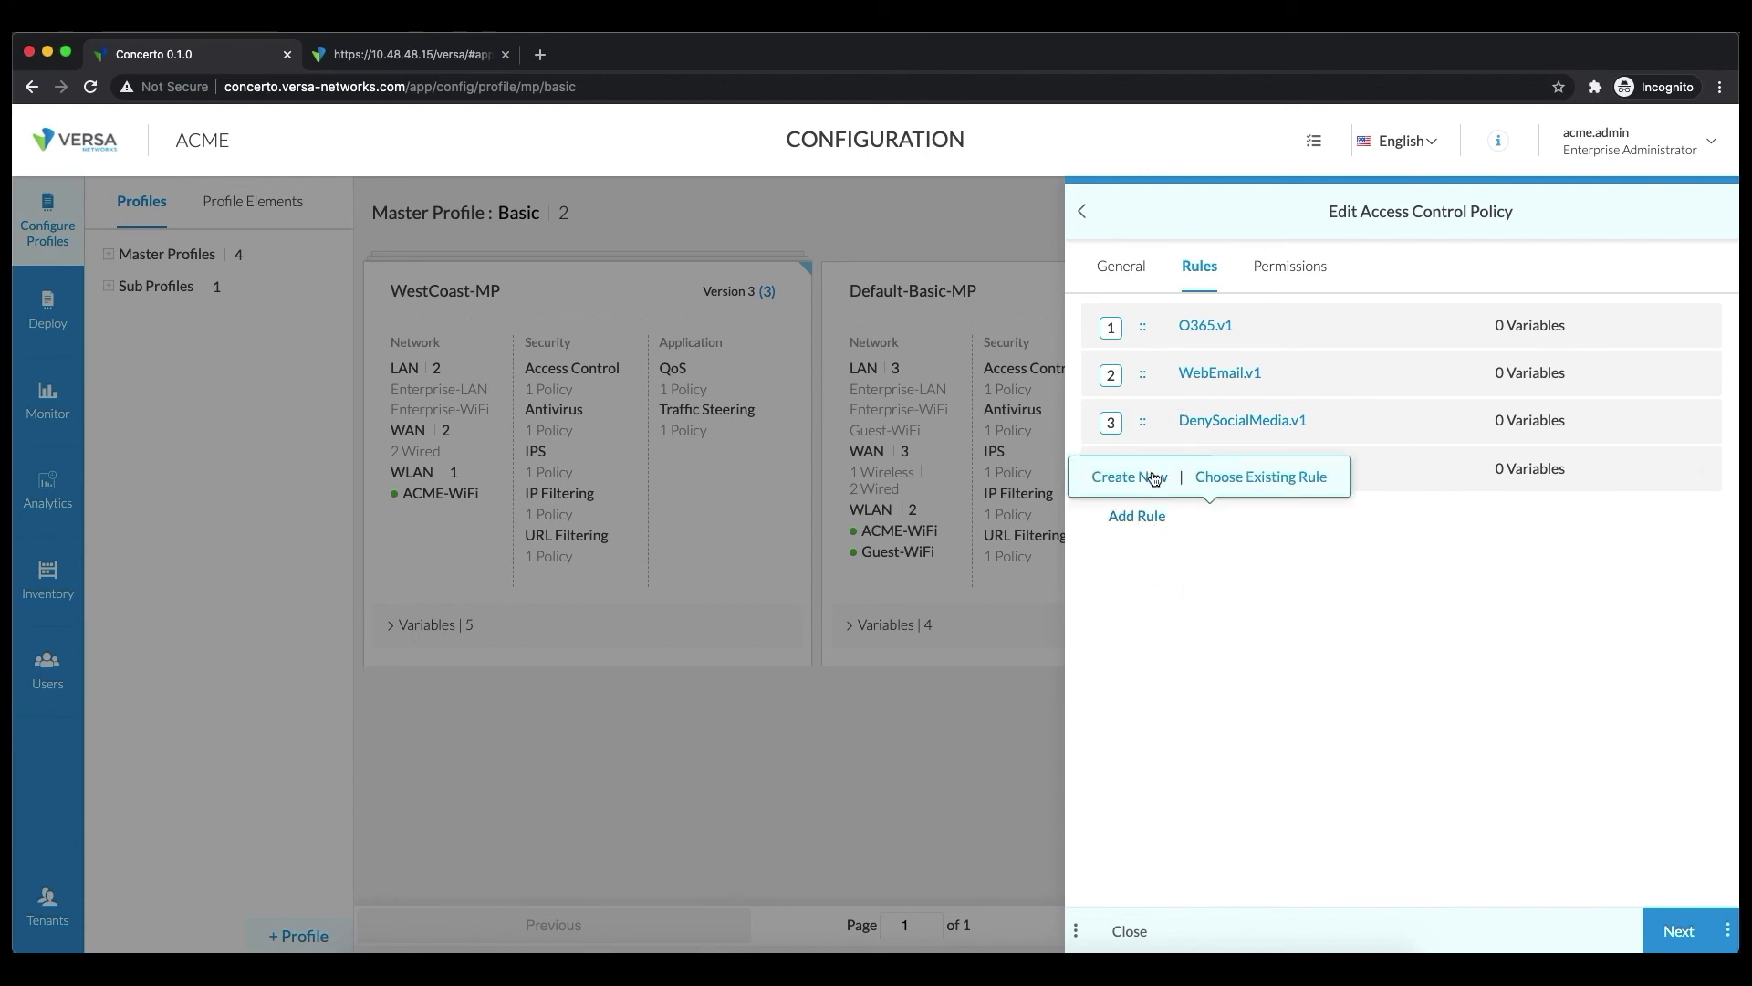
Create a new access control rule named AllowSocialLunchHour
click(1151, 473)
click(1158, 348)
text(AllowSocialLunchHour)
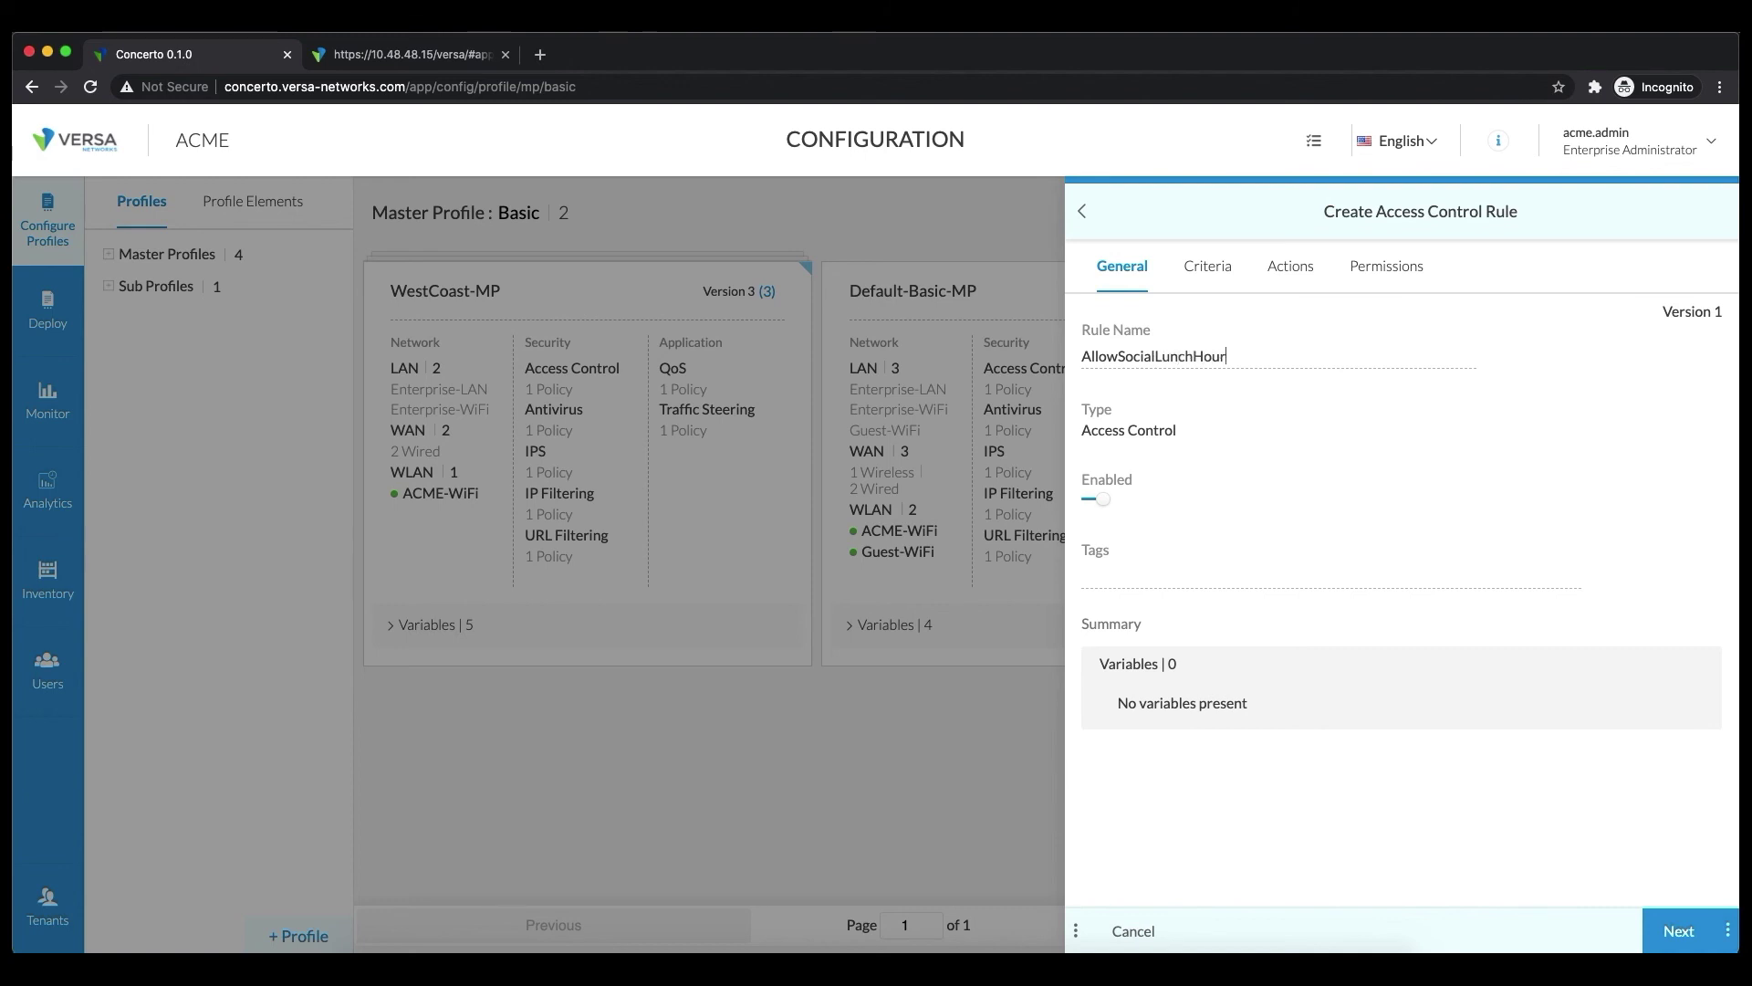
Add an Application match criterion for the Social-Media application group
click(1210, 266)
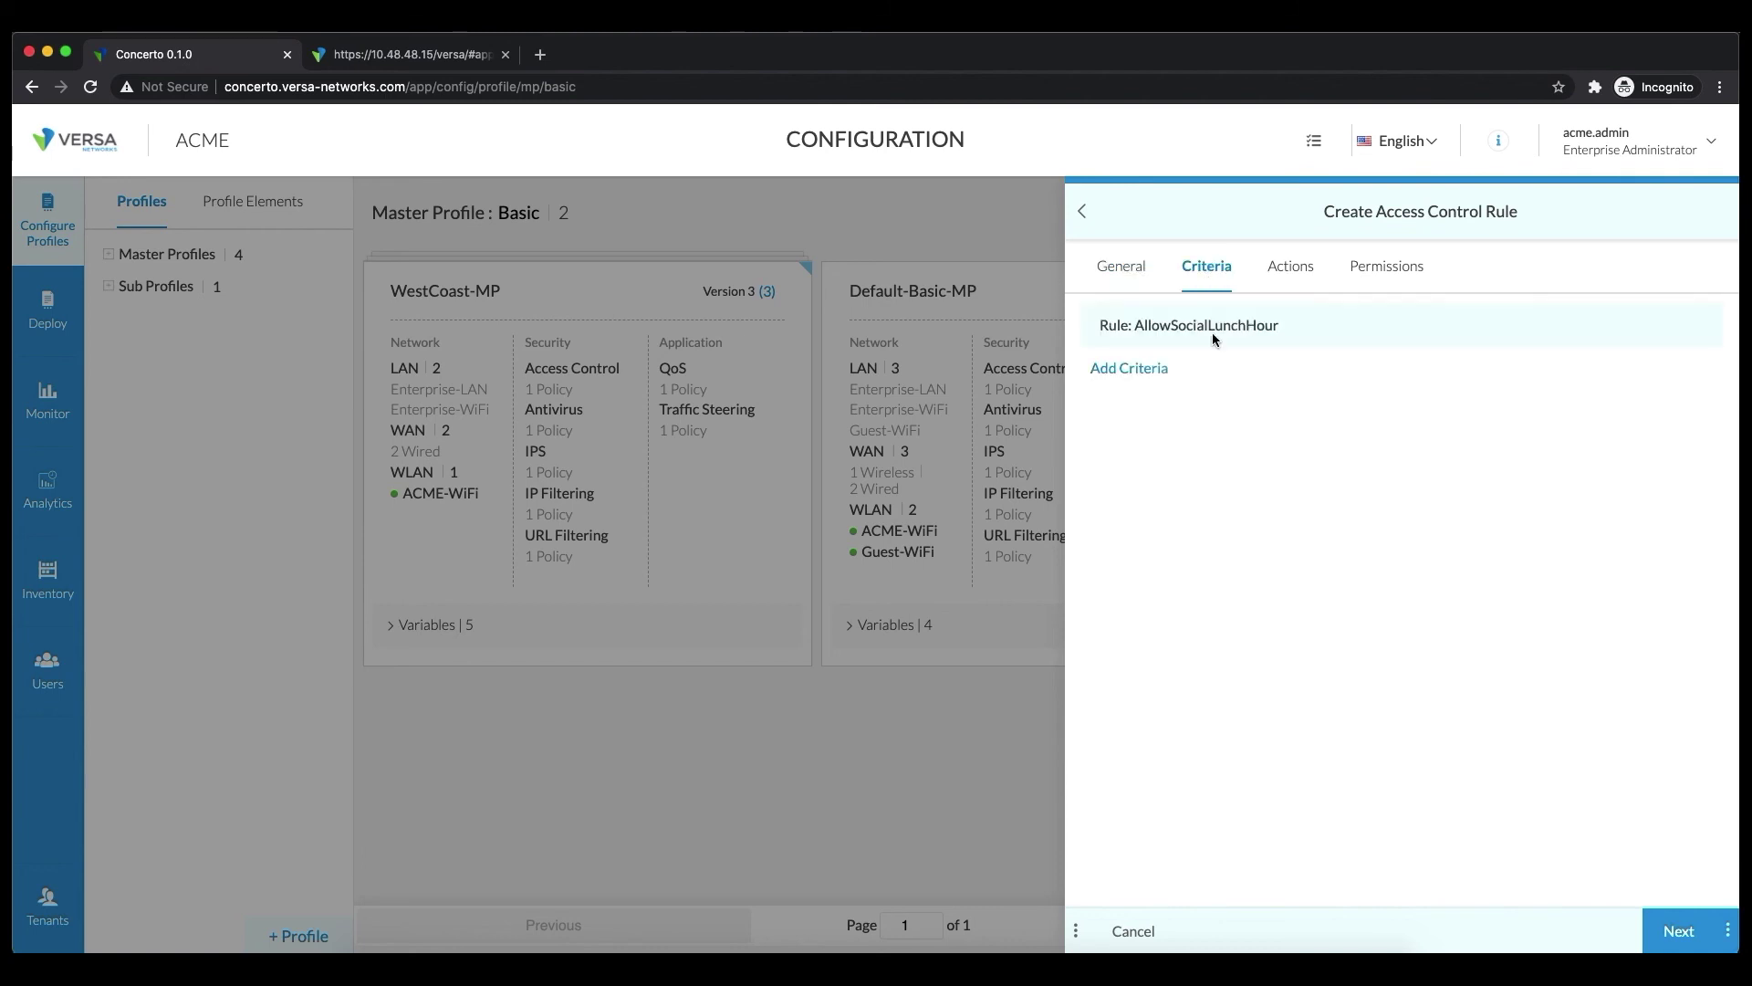
click(1130, 371)
click(1247, 391)
click(1201, 438)
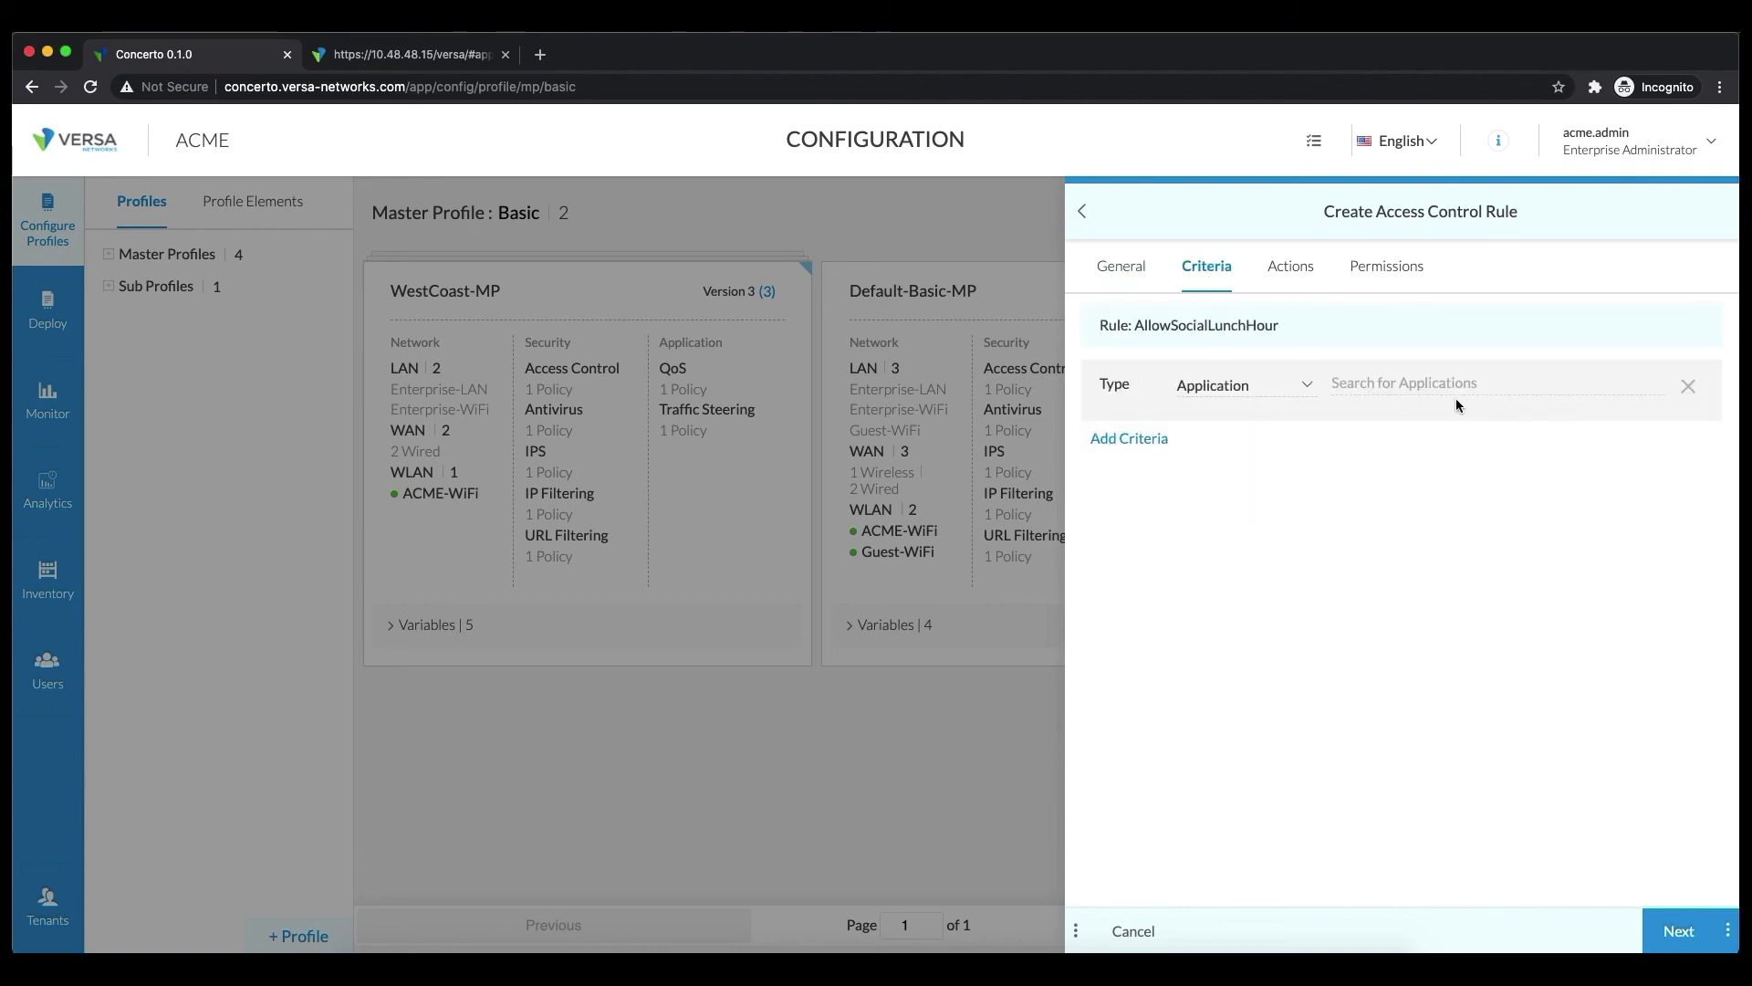
click(1442, 382)
click(1379, 436)
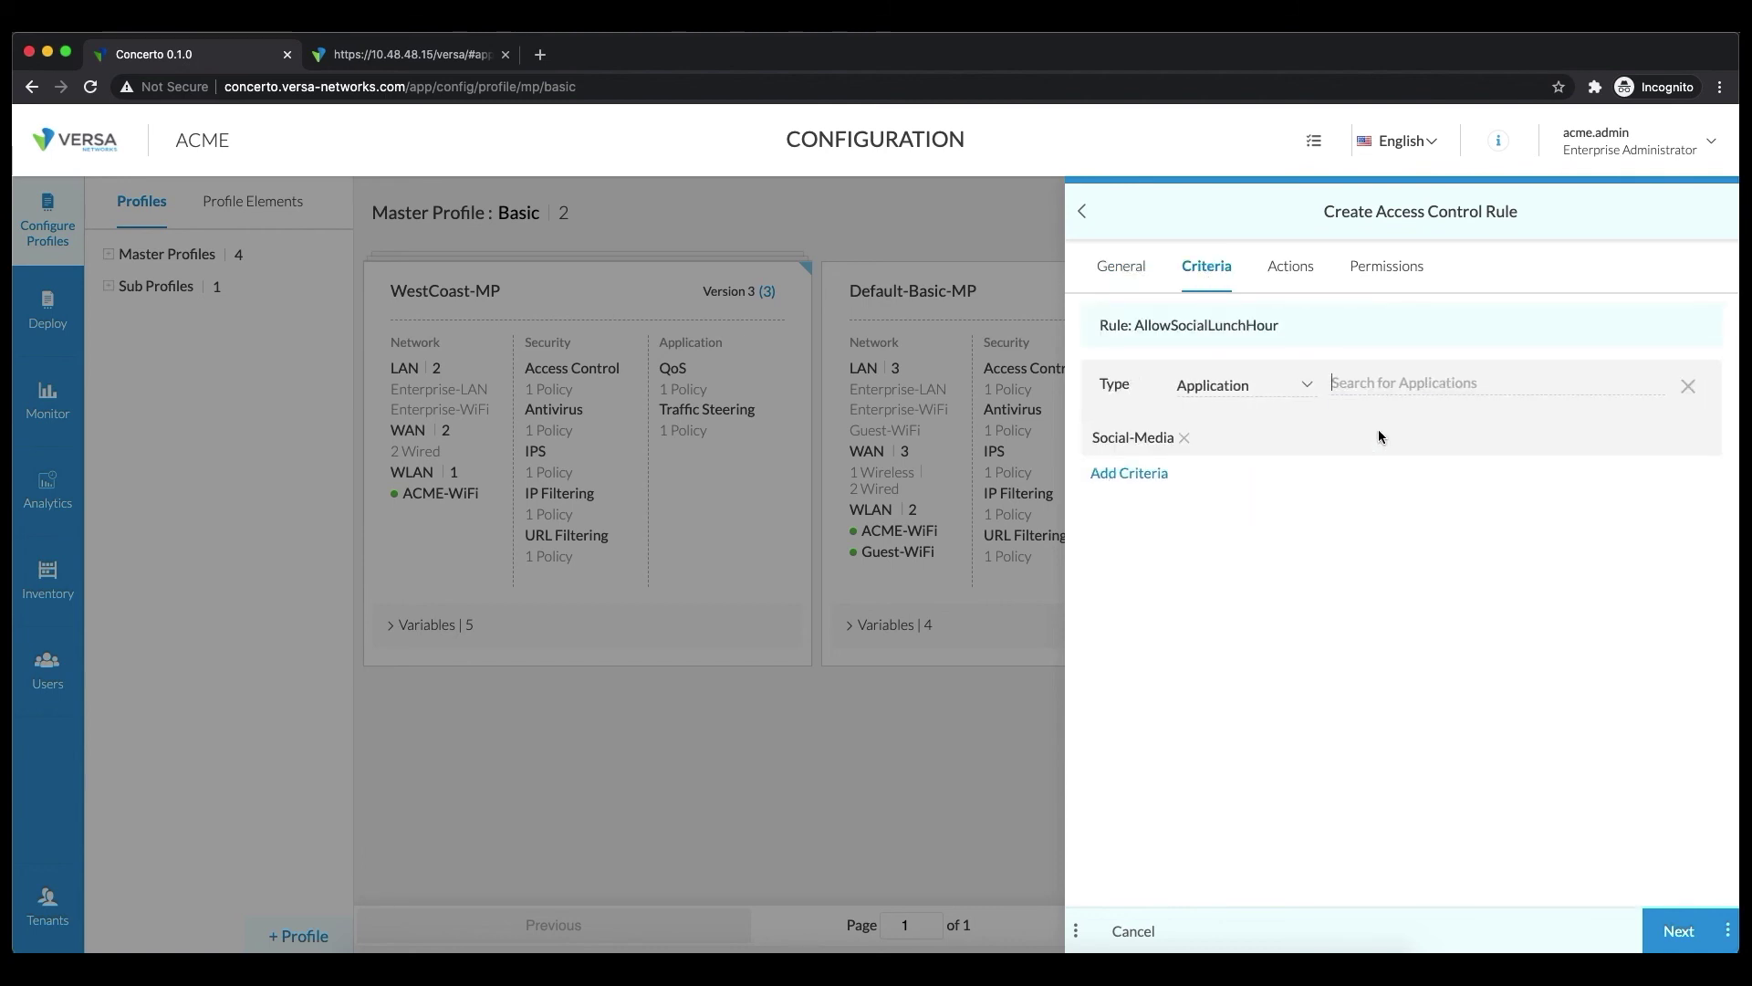
Add a second AND-joined criterion matching the LunchHour time interval
click(1144, 475)
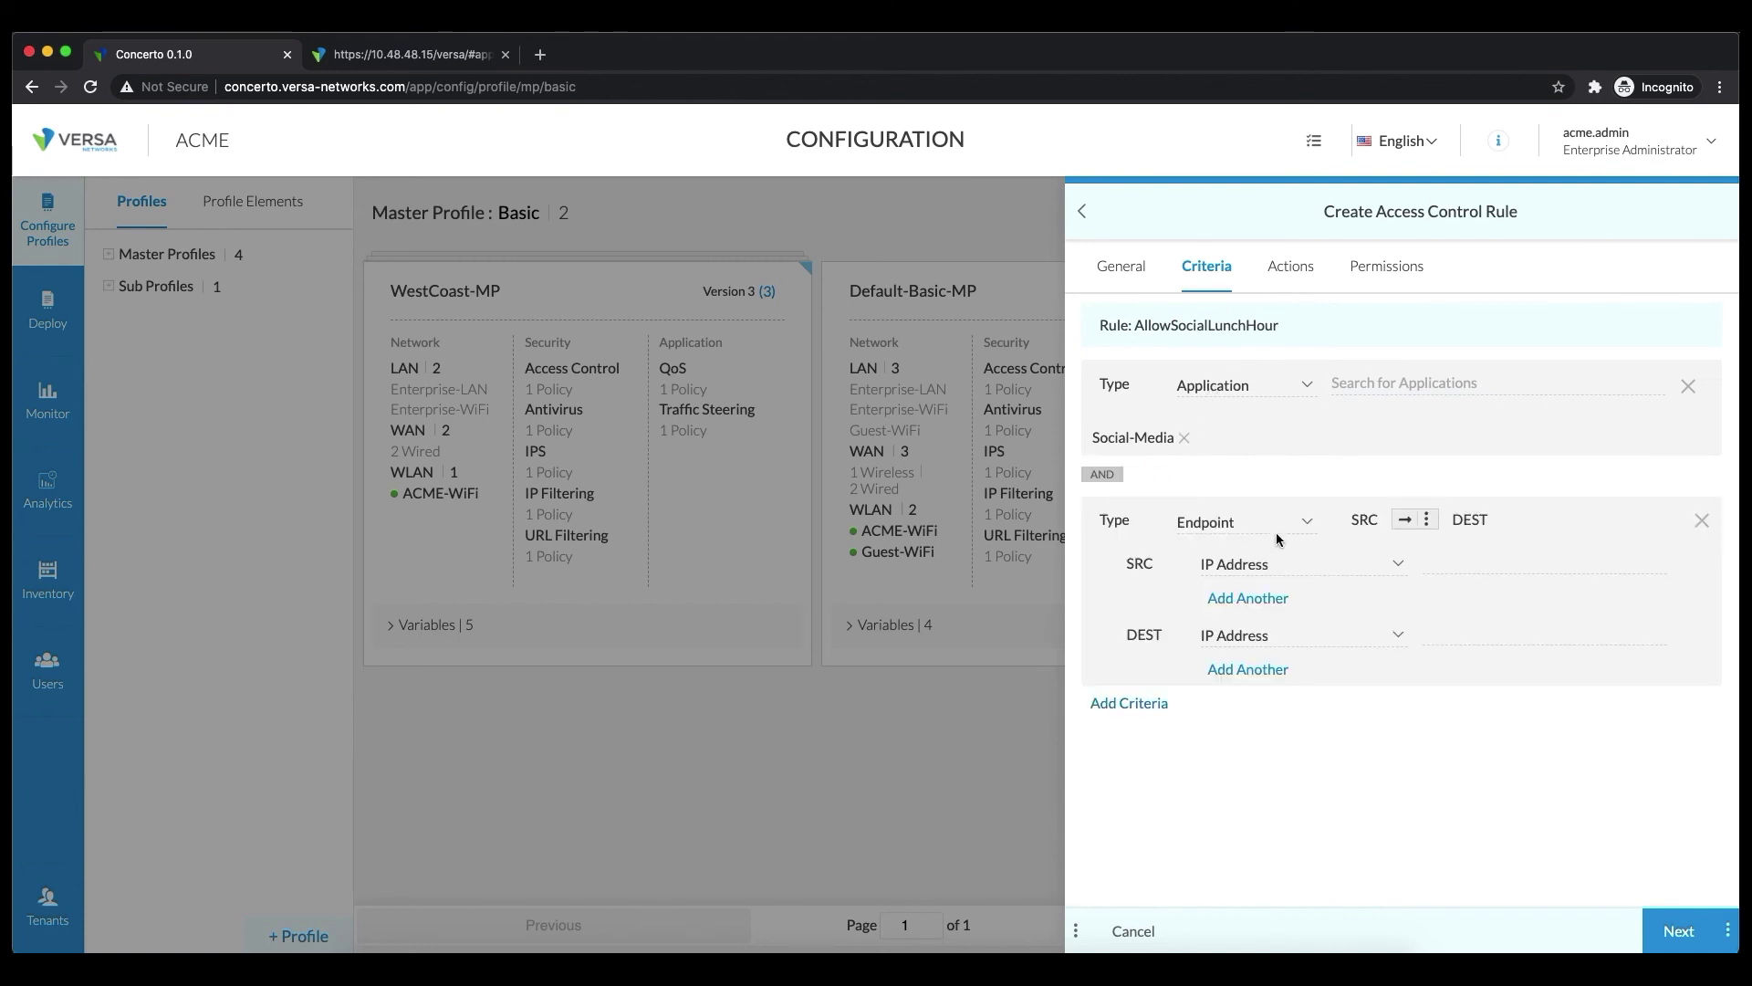
click(1278, 537)
click(1215, 647)
click(1394, 520)
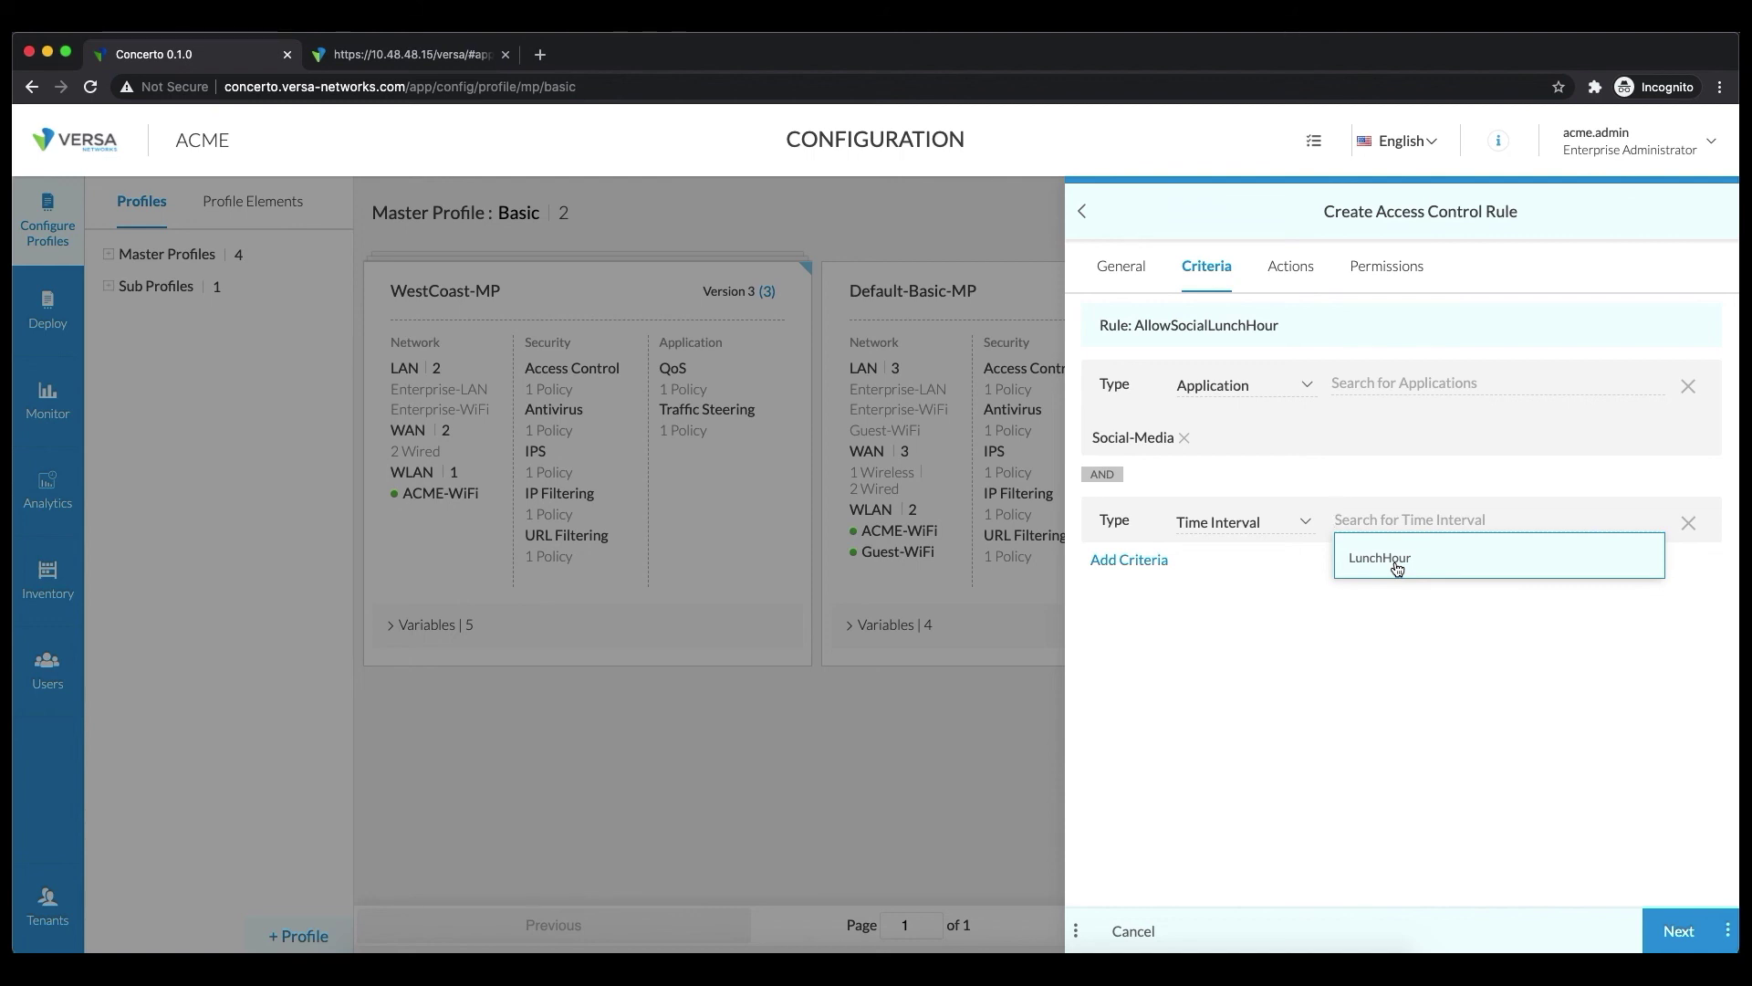
click(1396, 570)
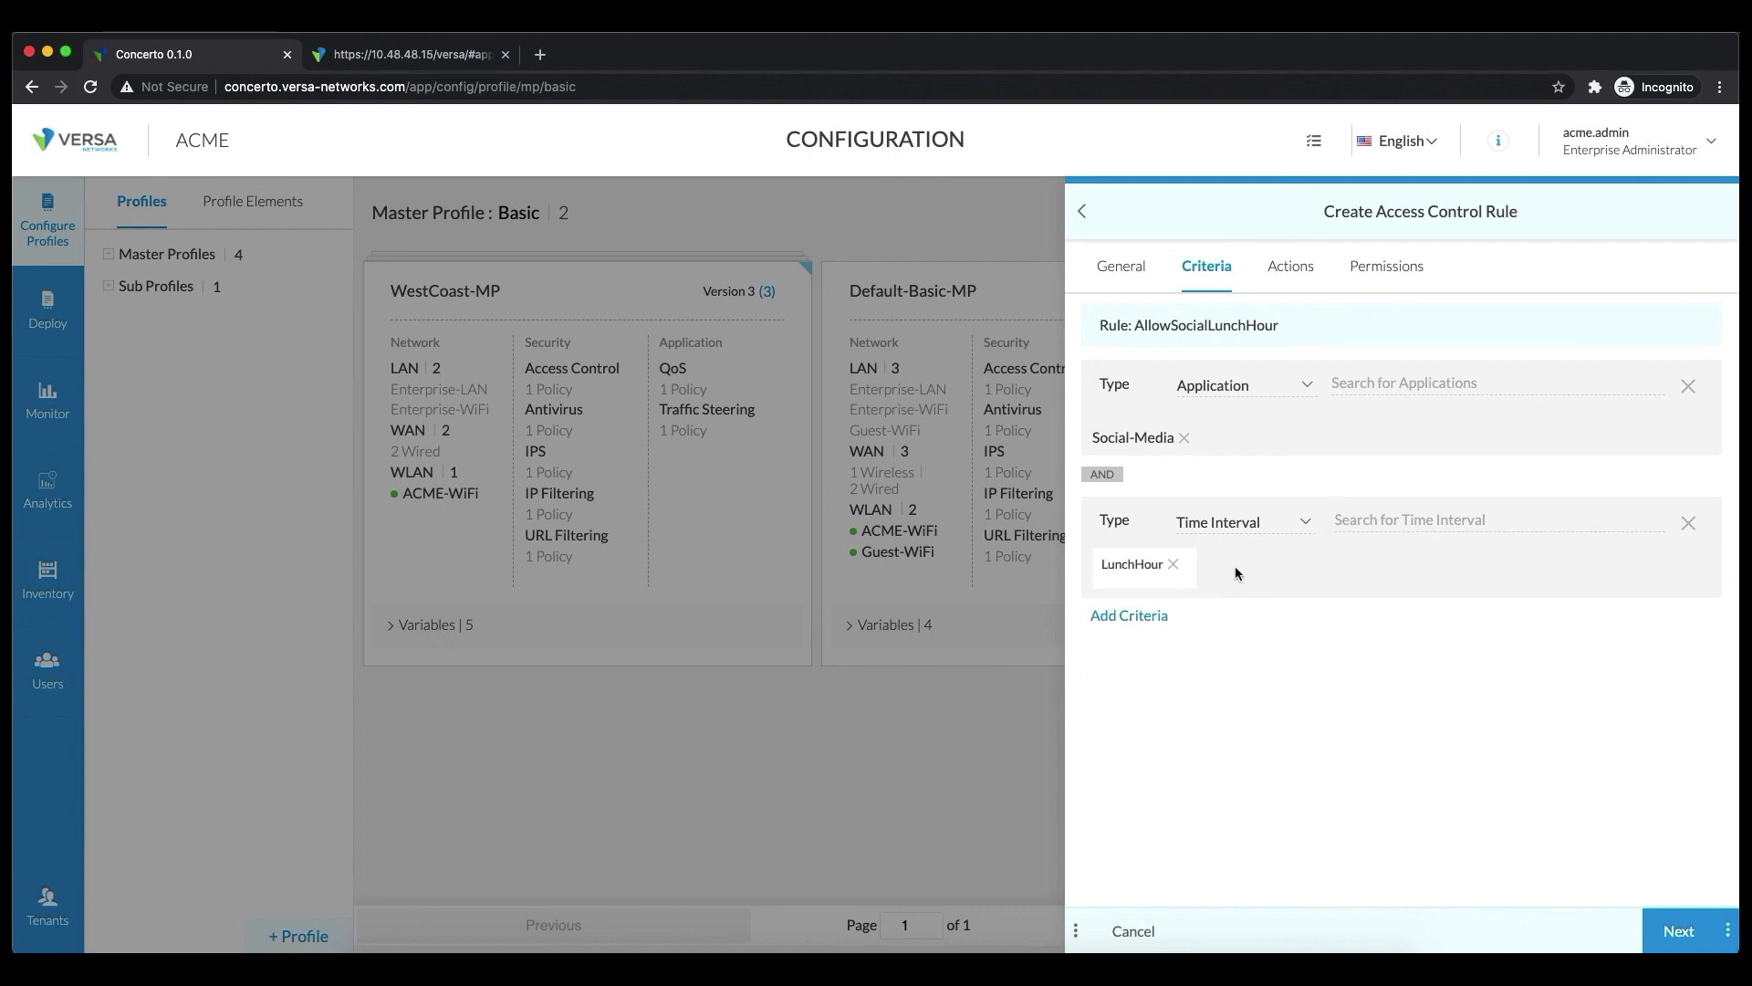
click(1288, 267)
click(1366, 429)
Set the flow to Allow and create the rule, adding AllowSocialLunchHour.v1 as the fifth policy rule
click(1332, 482)
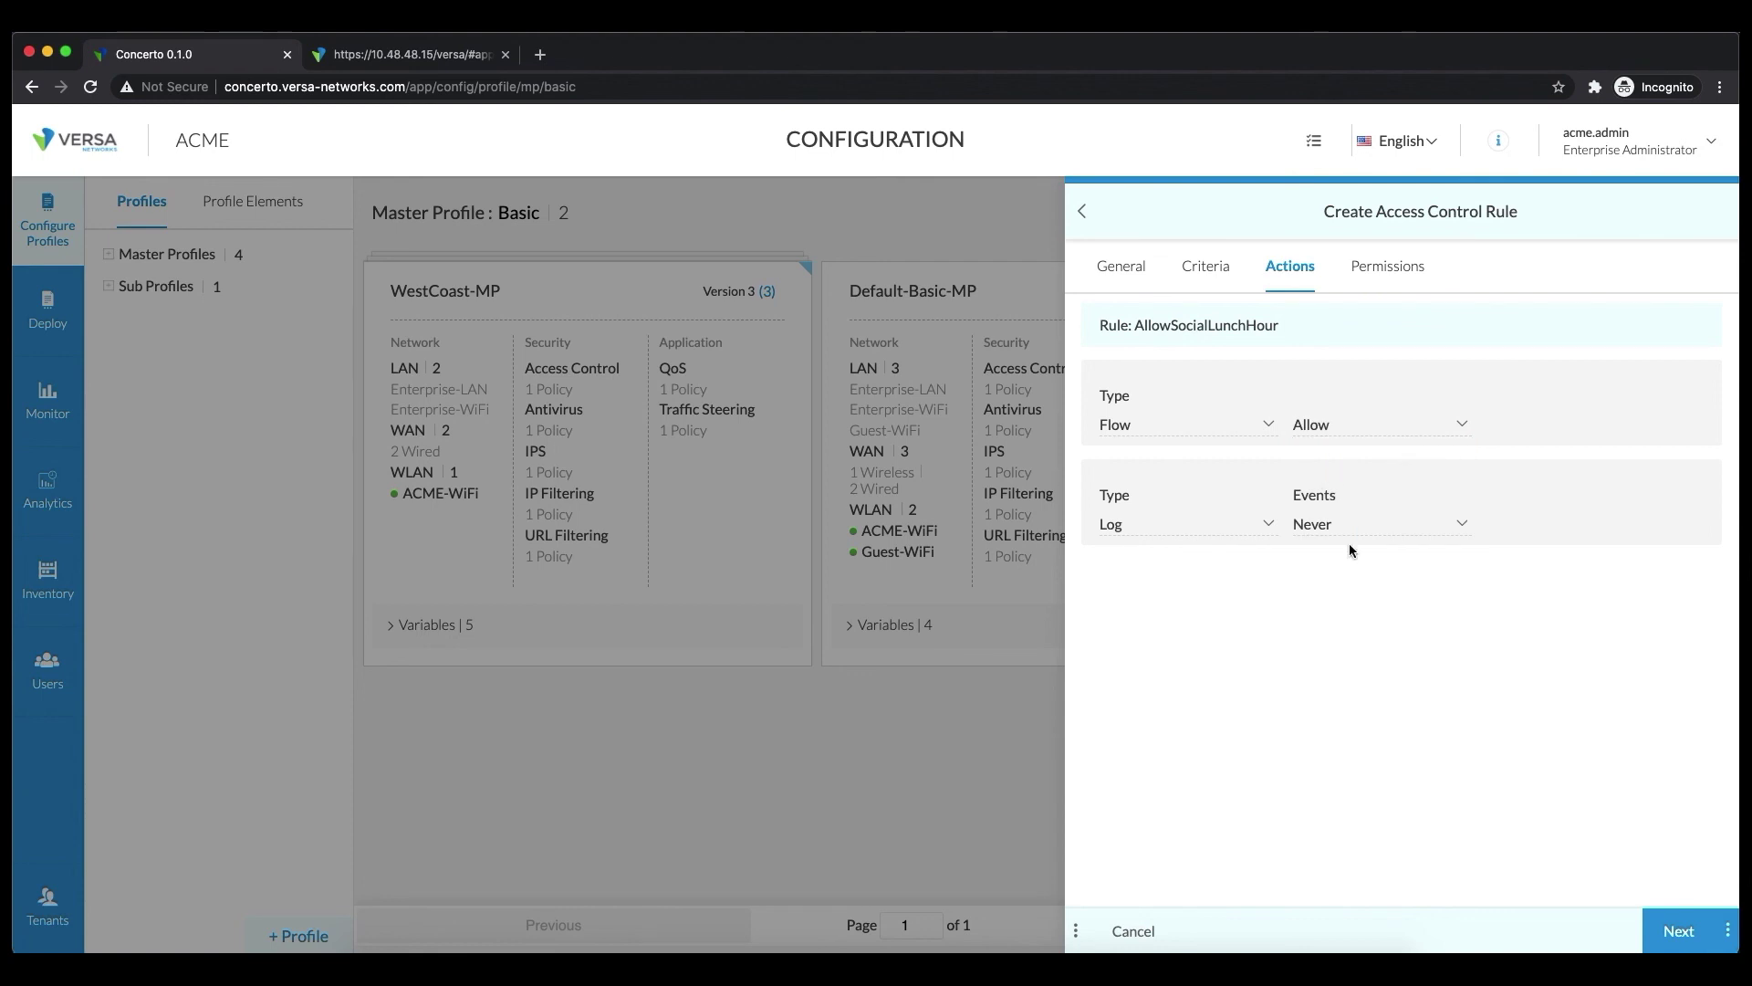
click(1677, 931)
click(1679, 932)
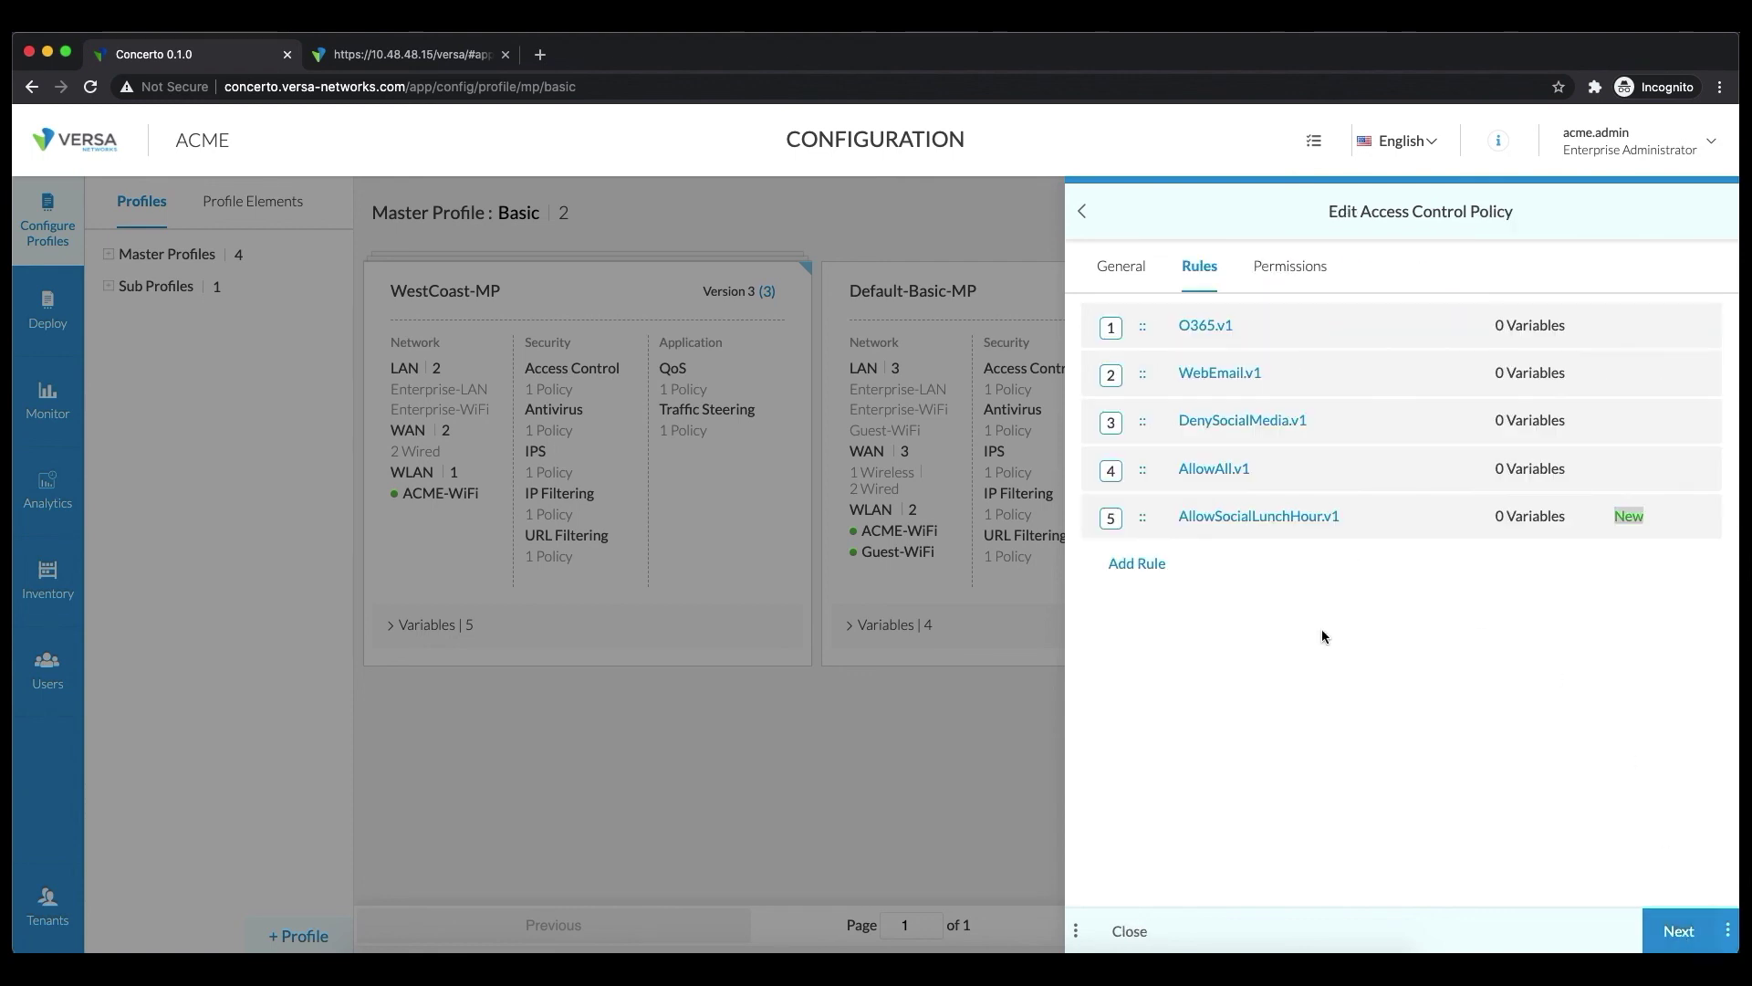
mouse_move(1295, 527)
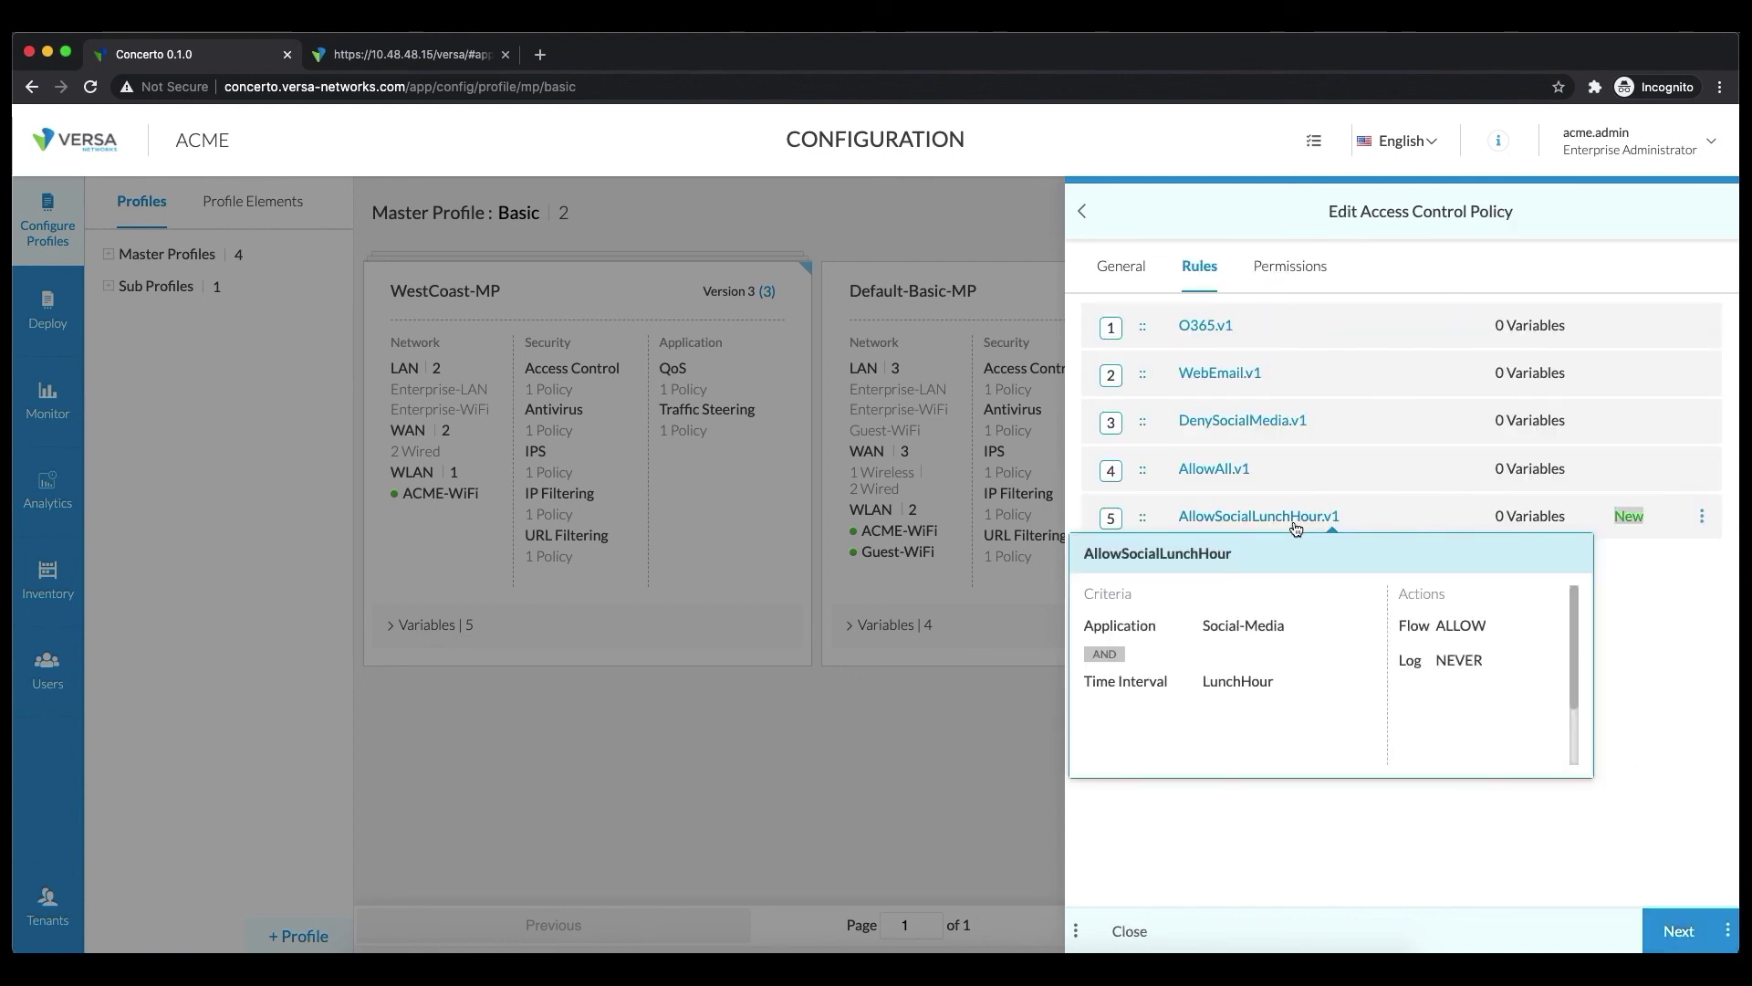
drag(1296, 526, 1296, 419)
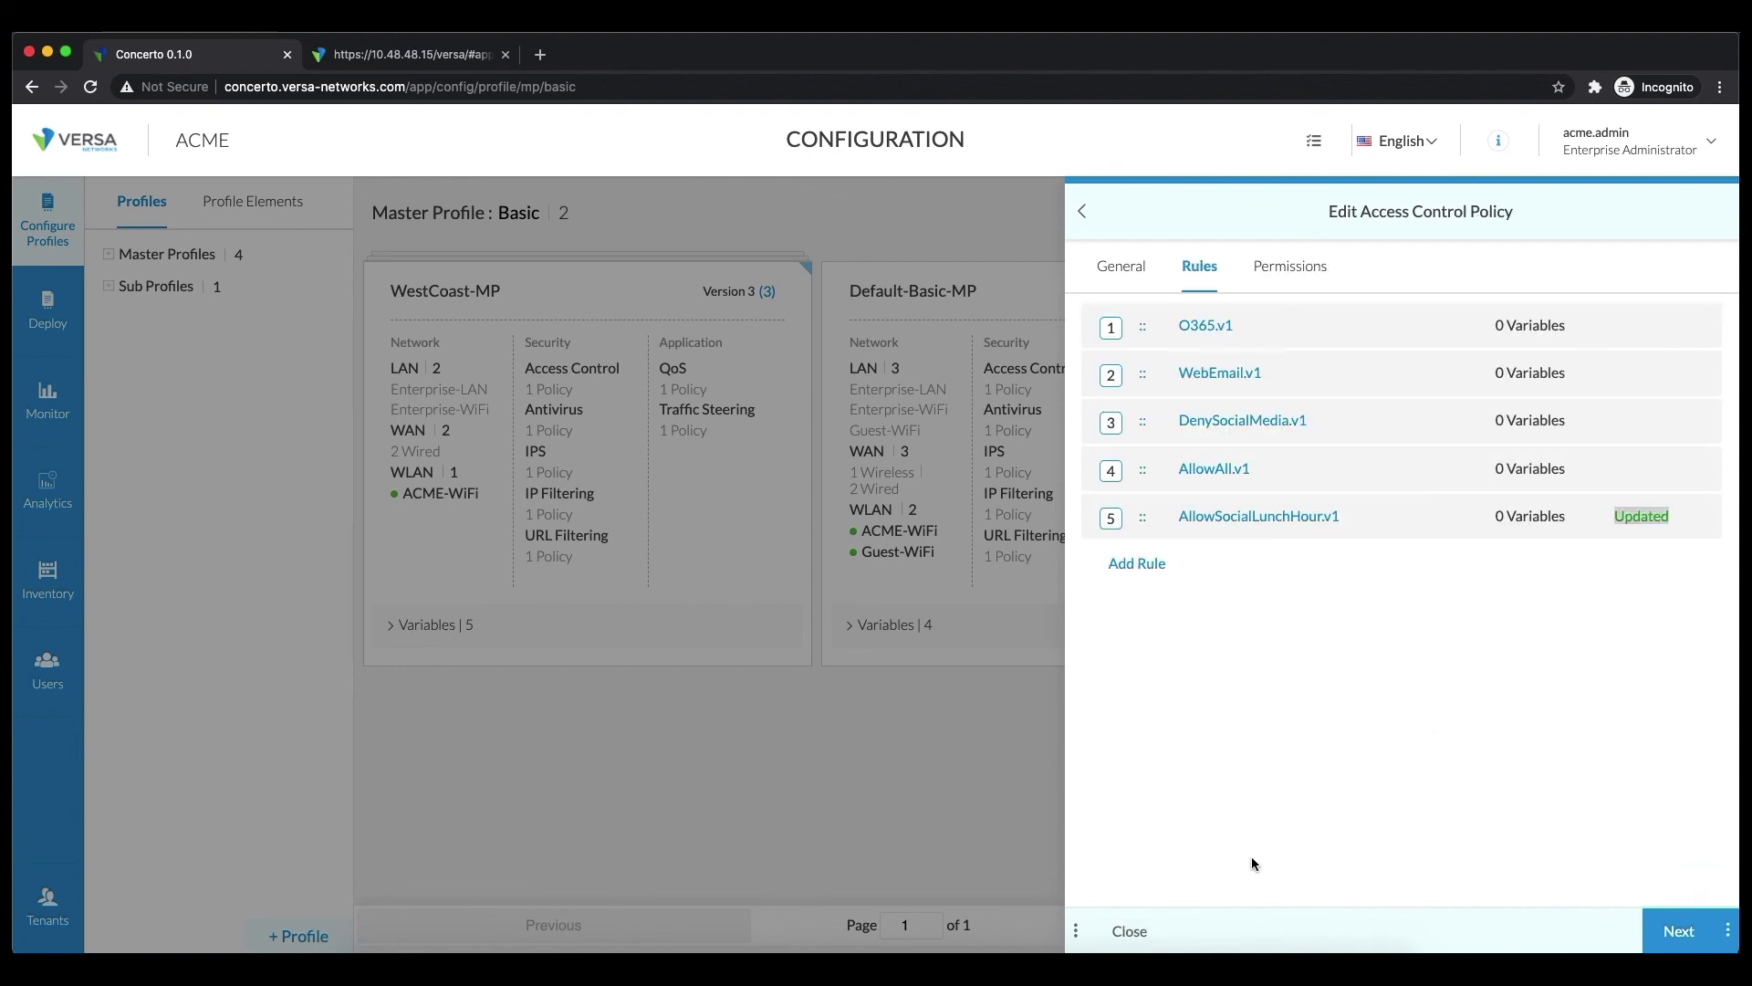
Save the policy into WestCoast-MP and save the profile as version 4
click(1727, 931)
click(1705, 890)
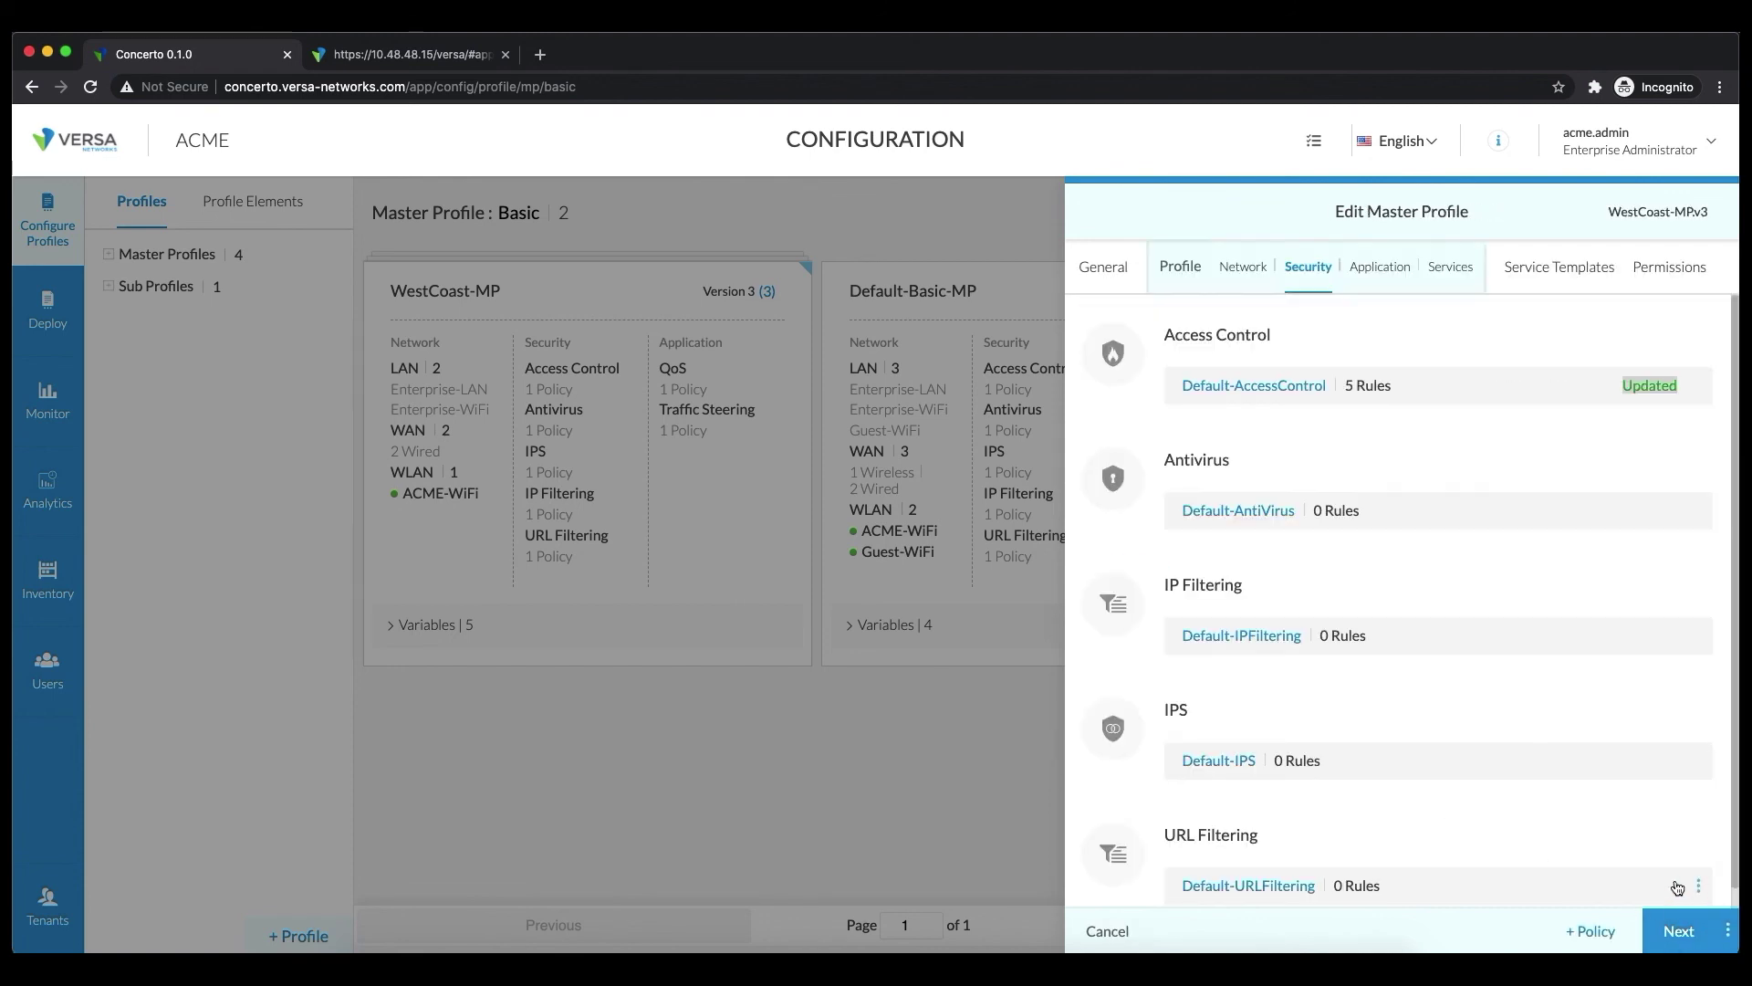
click(1727, 931)
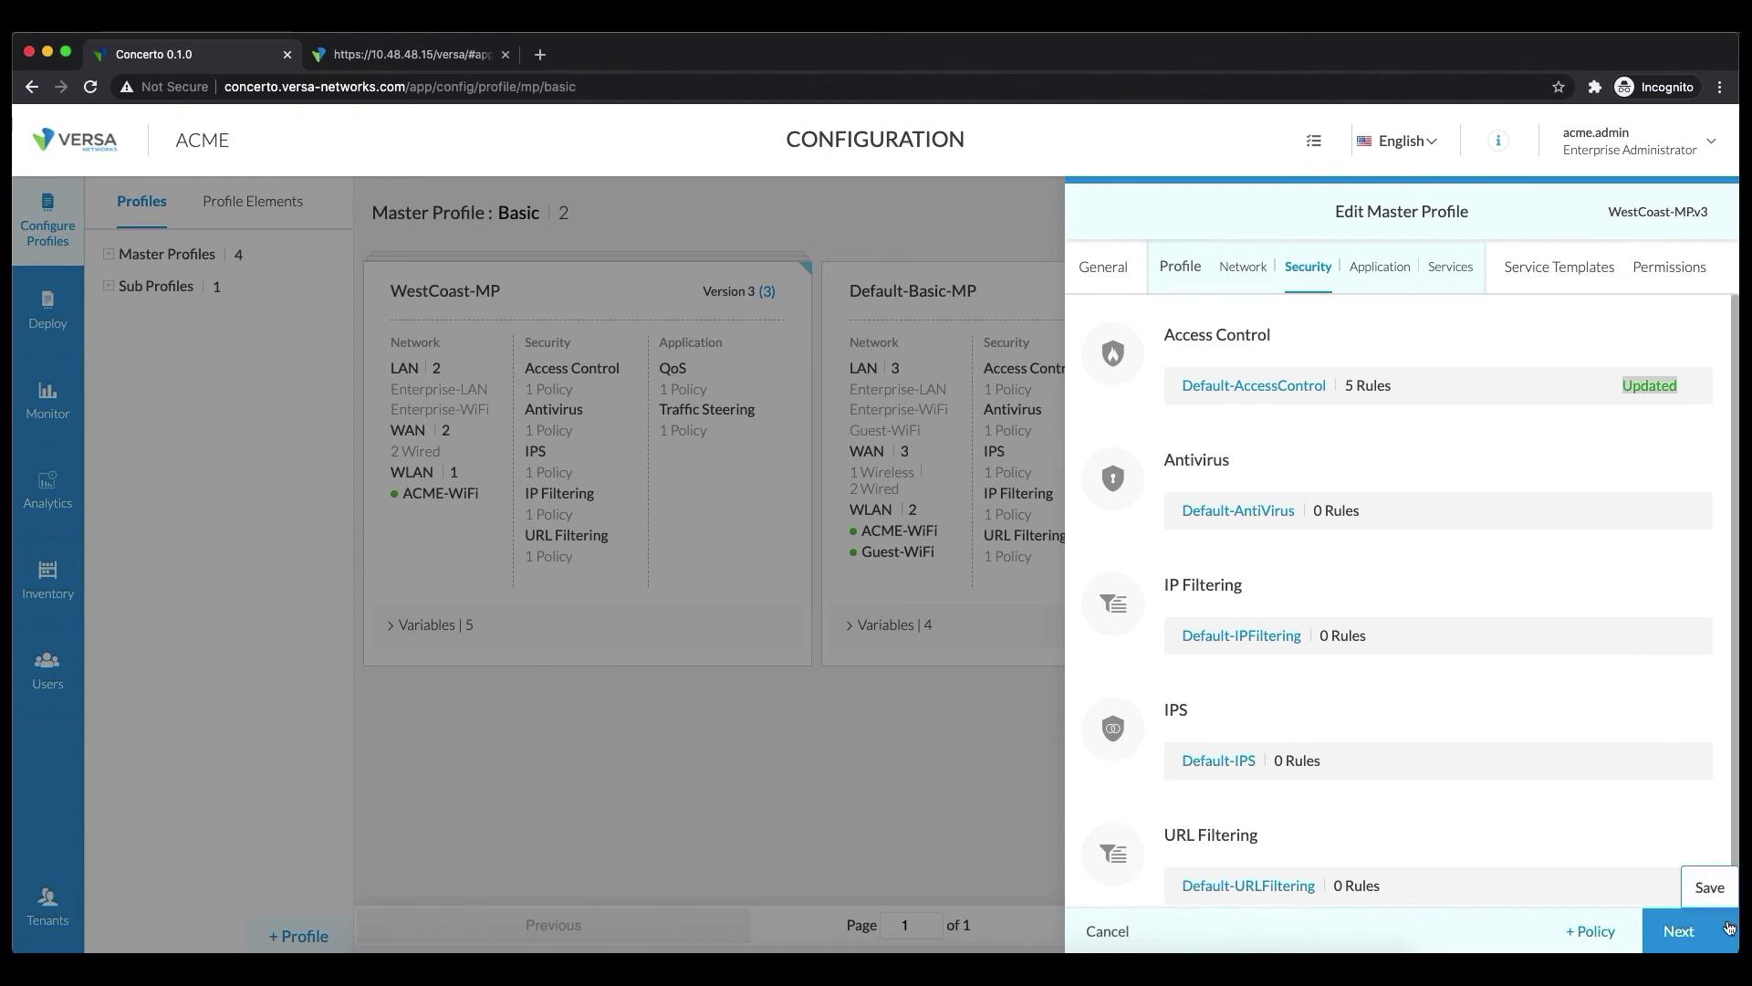
click(1704, 890)
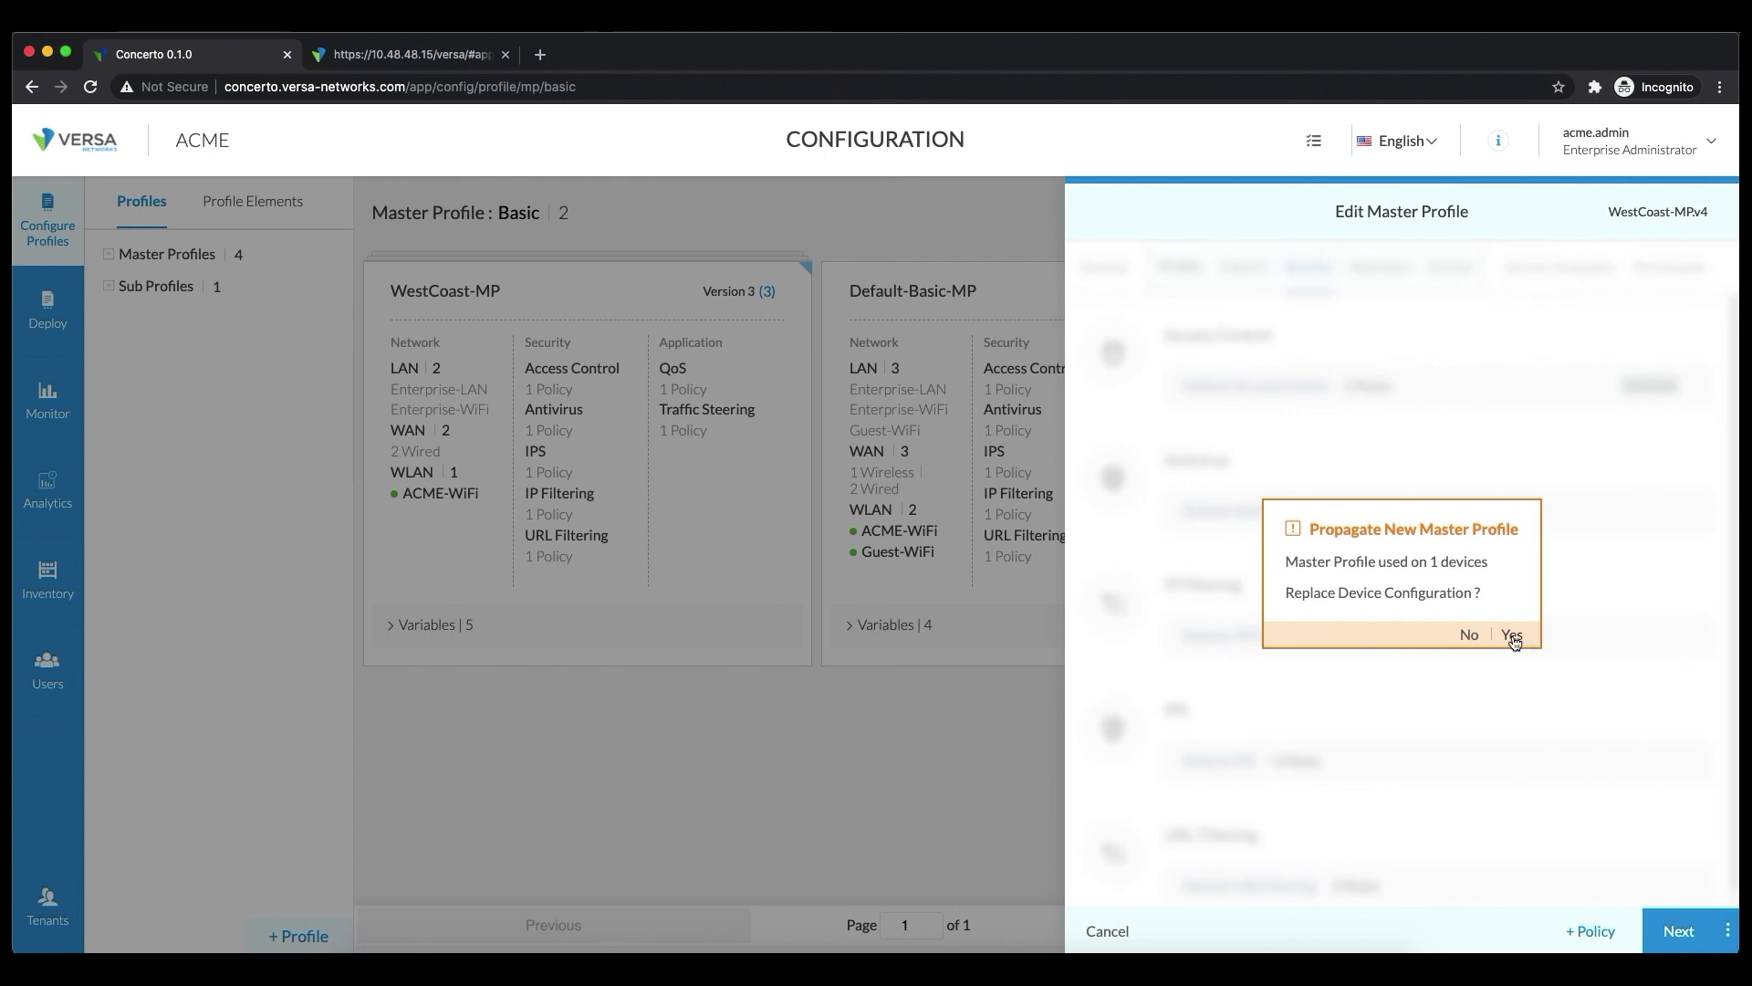
Propagate WestCoast-MPv4 to Dallas-Dev1 as a configuration replacement, deferring publication to later
click(1512, 637)
click(1179, 375)
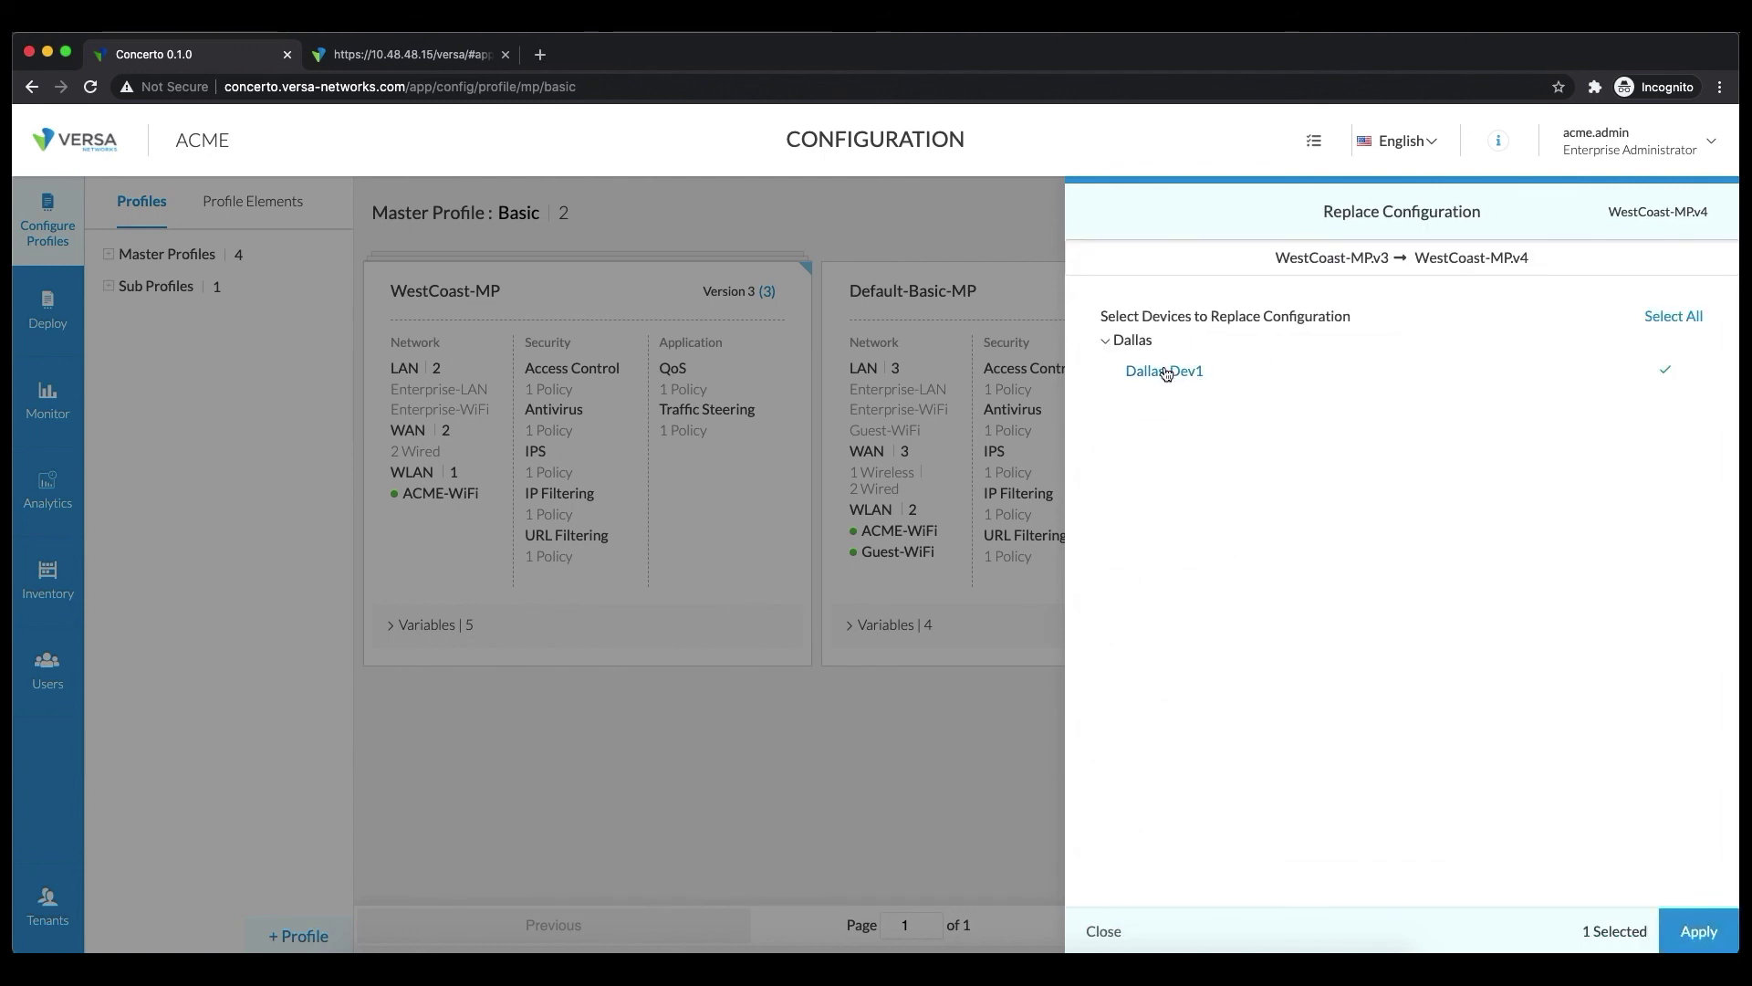
click(1699, 931)
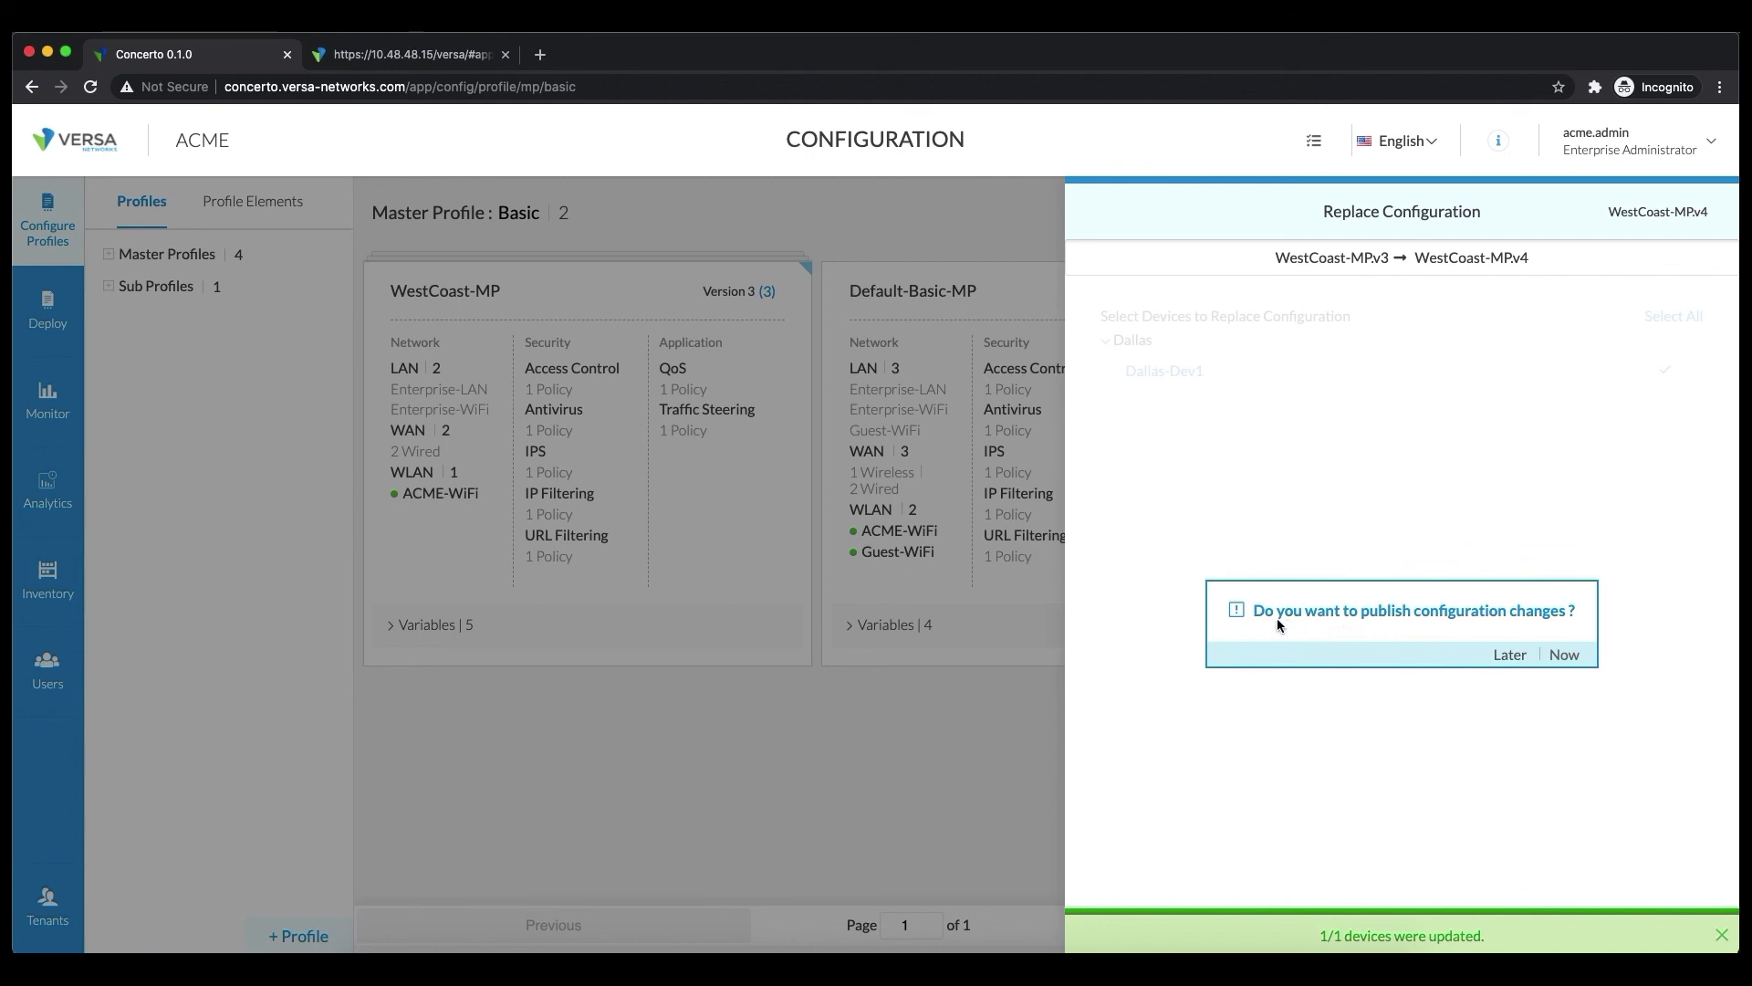
click(1511, 656)
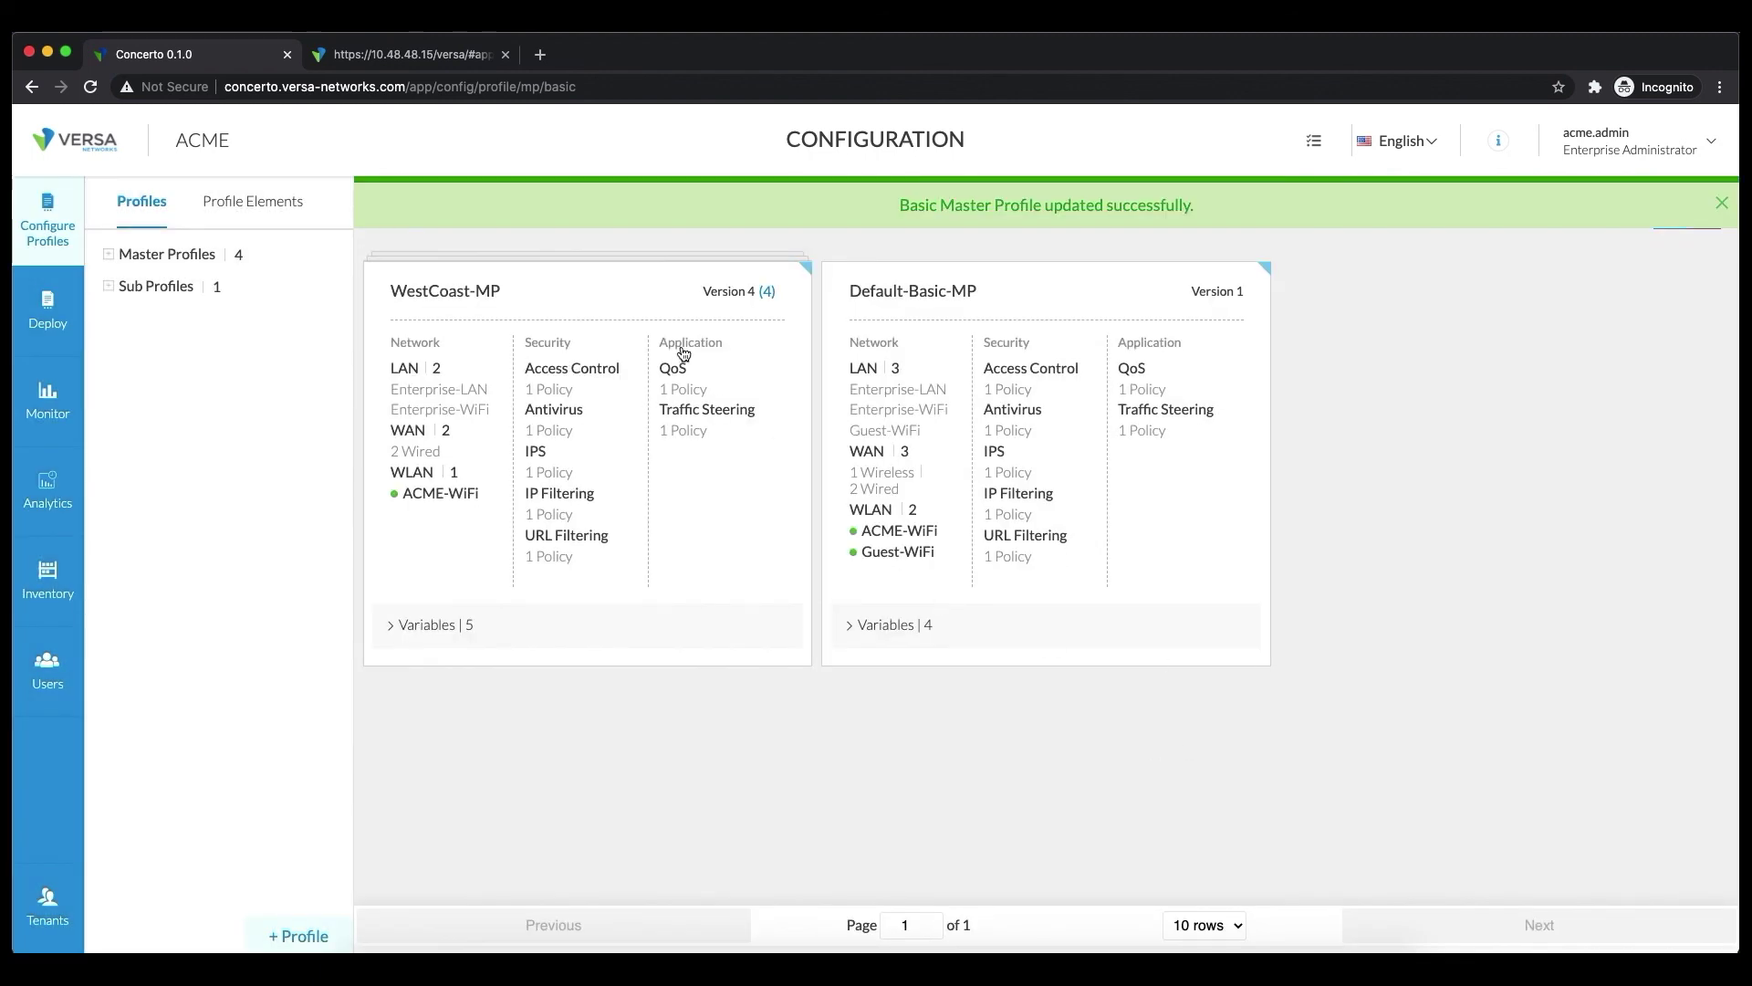
click(47, 310)
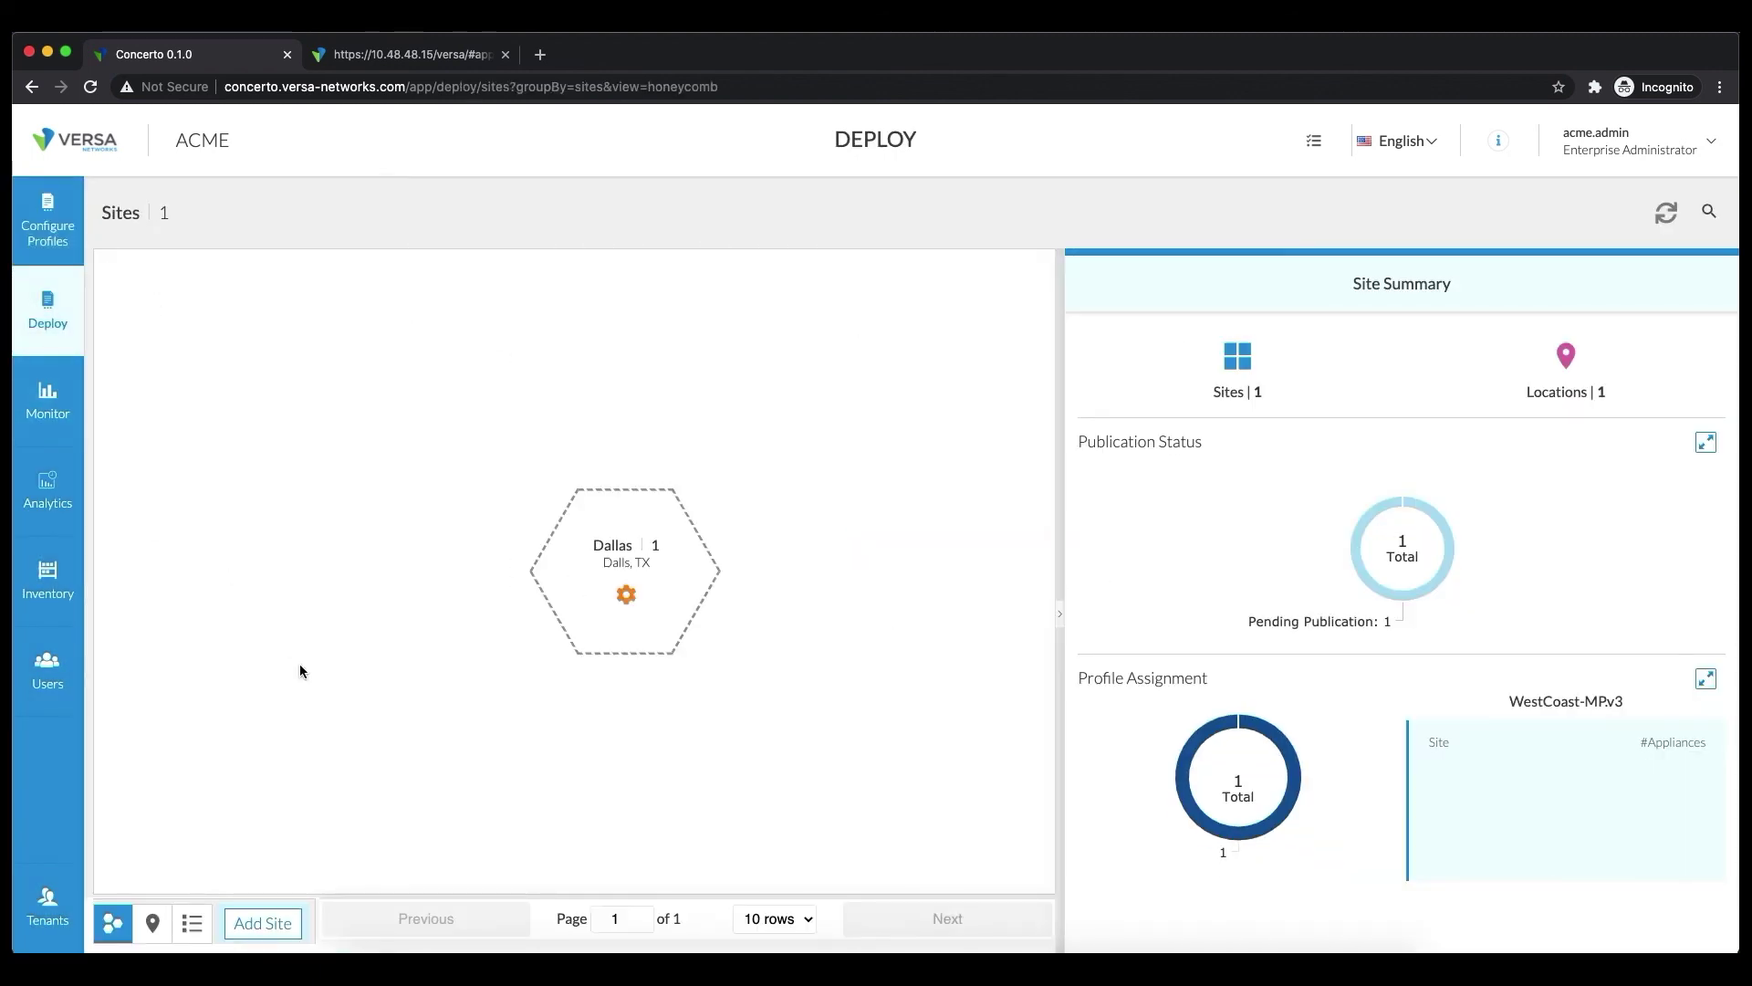
Inspect the Dallas site's Publication Status: 1 pending publication, 100% of sites
mouse_move(599, 602)
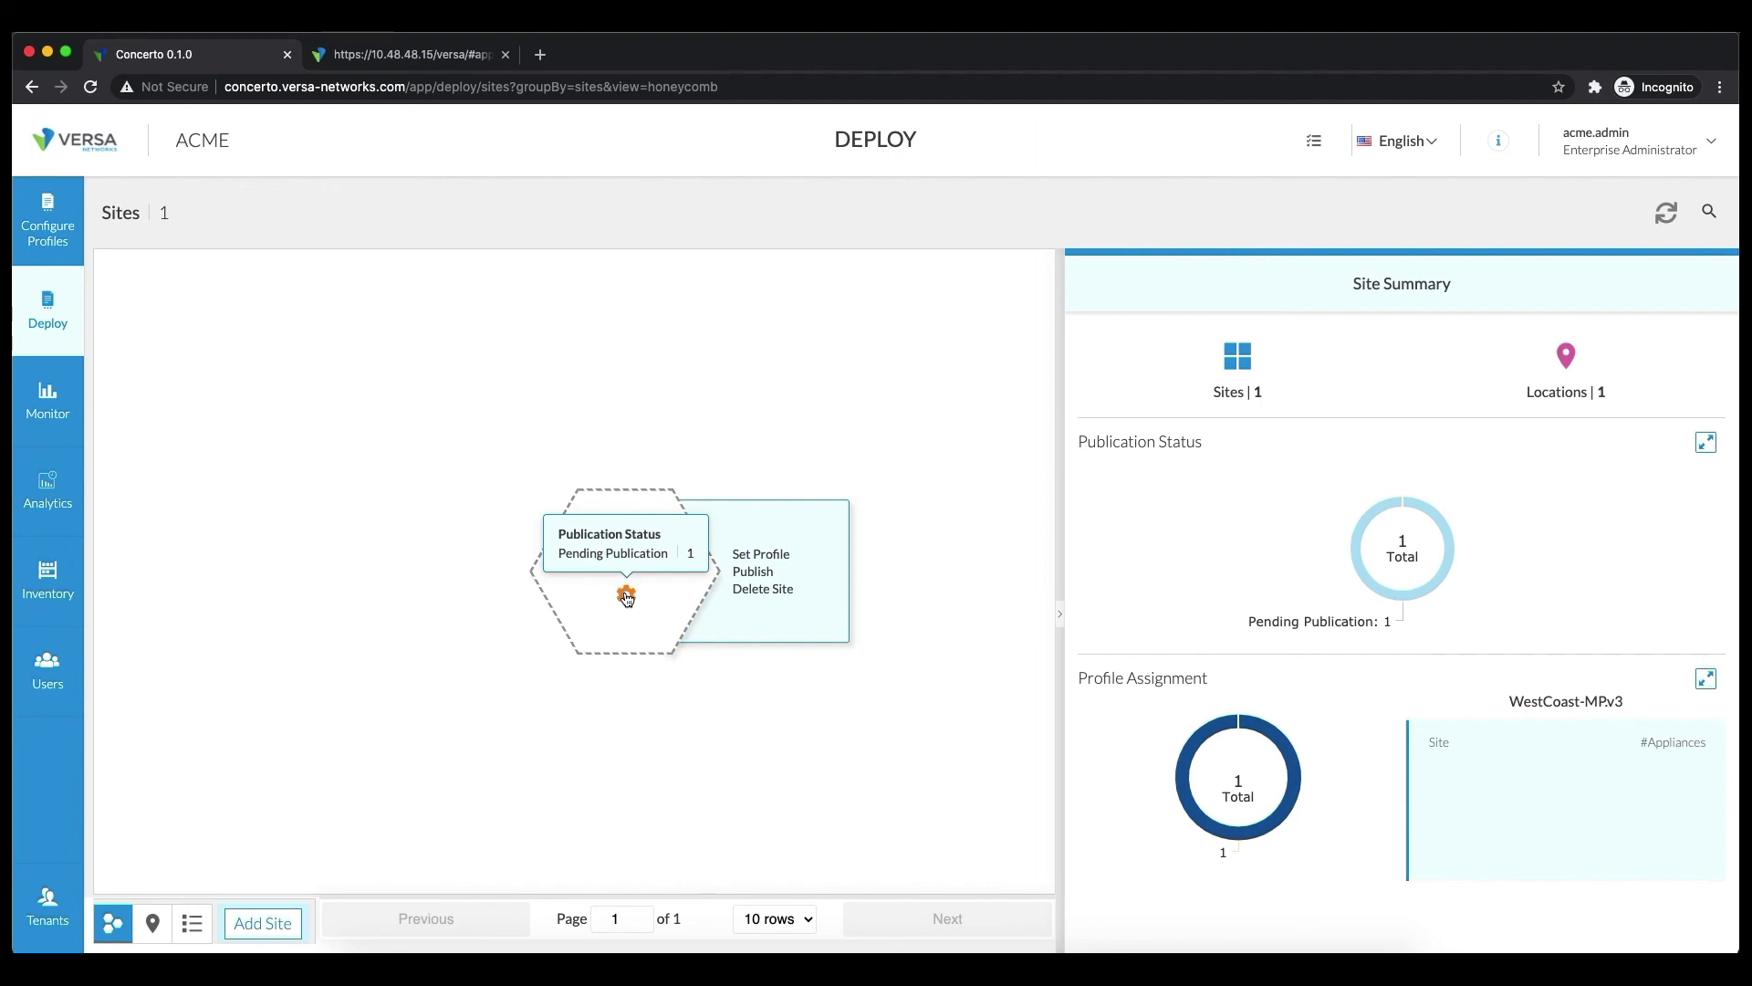
mouse_move(1346, 540)
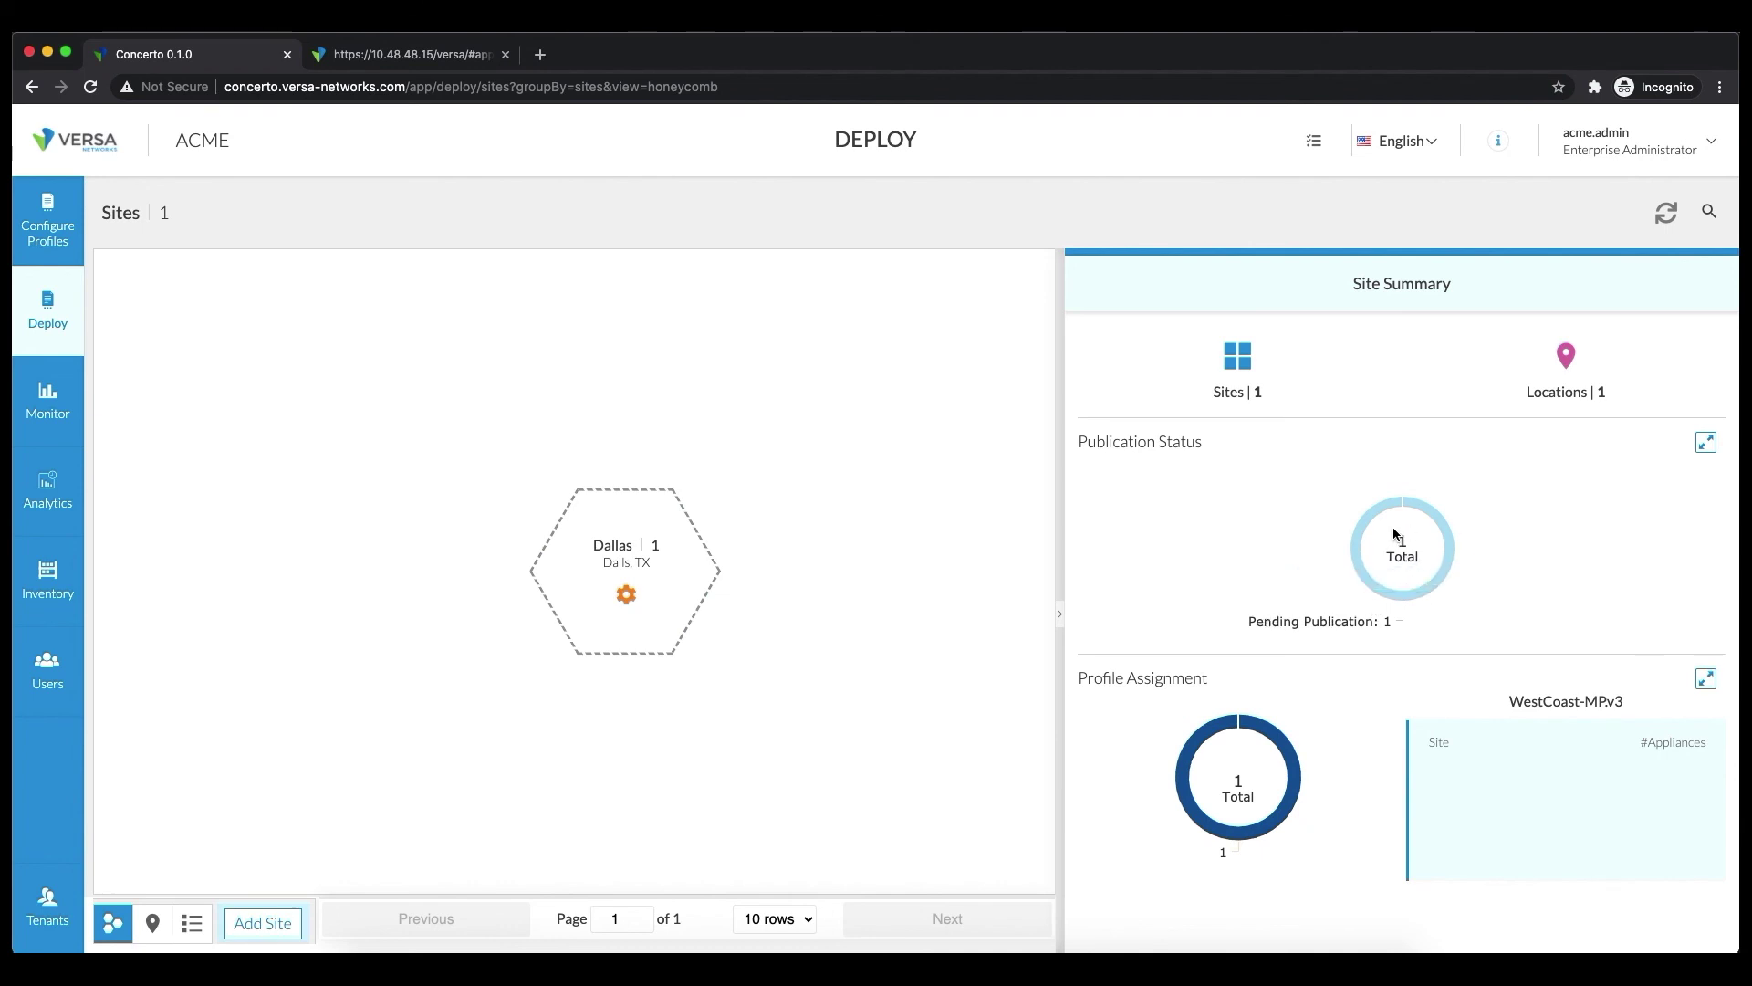
mouse_move(1290, 627)
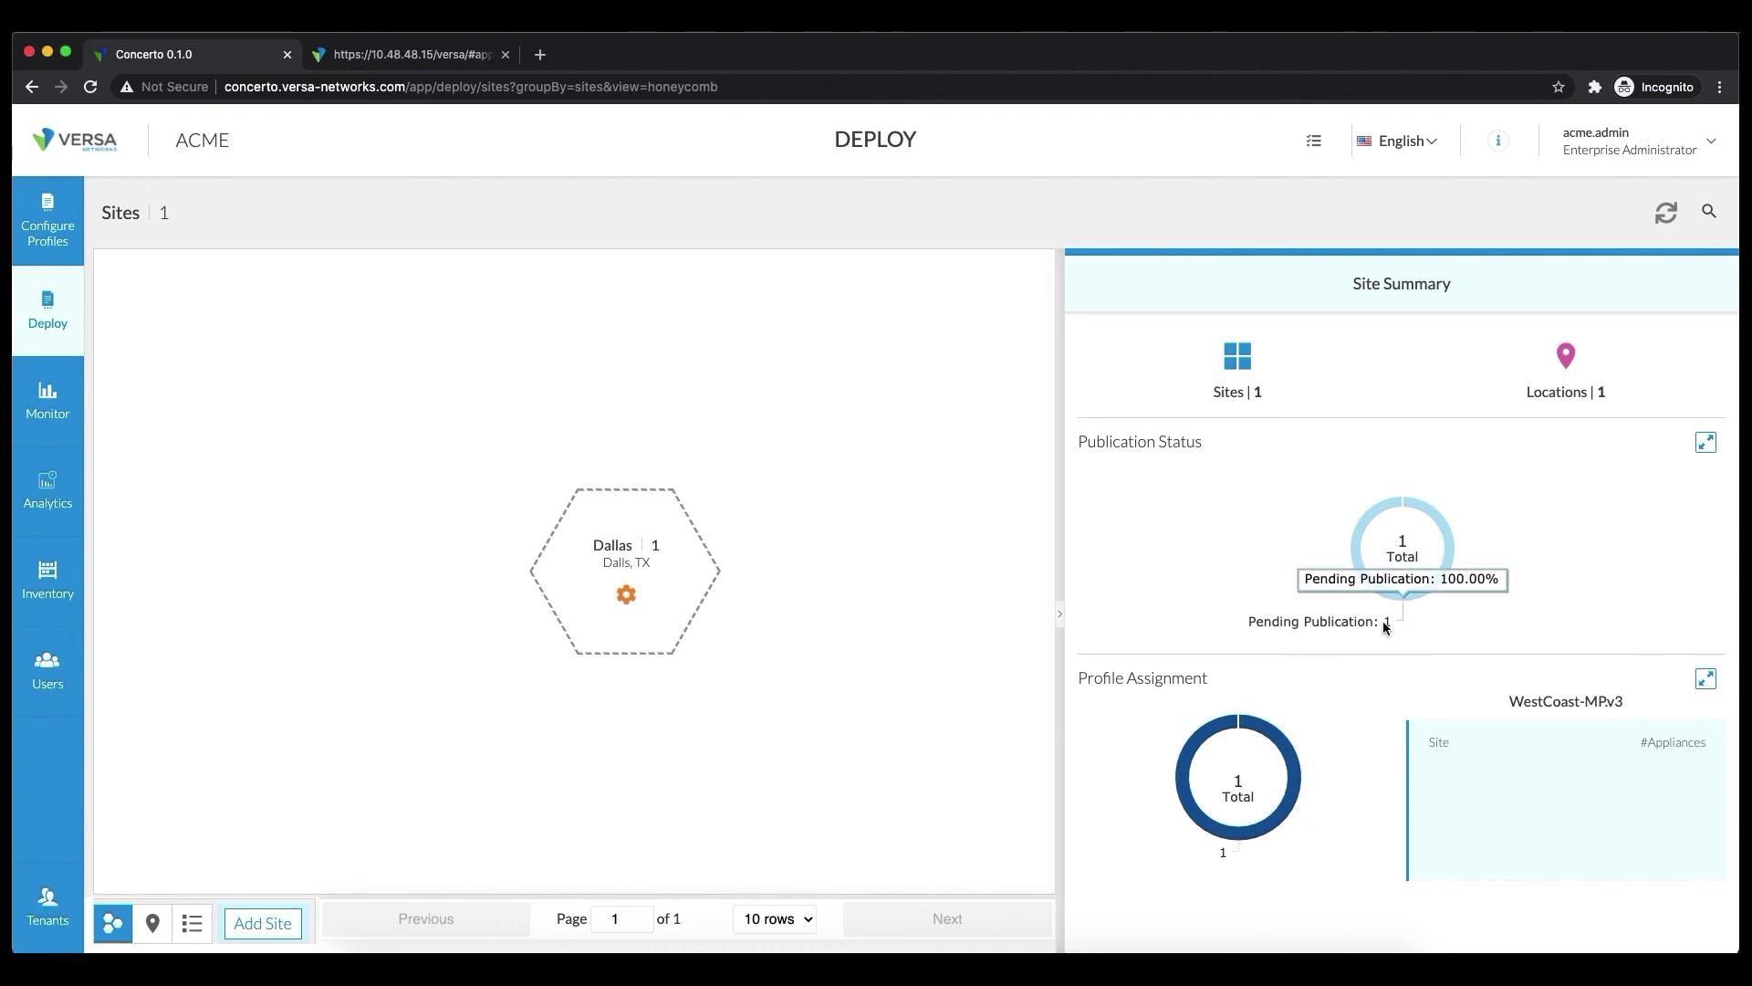
Publish the configuration to Dallas-Dev1 and check the publishing log until it shows Published
mouse_move(682, 559)
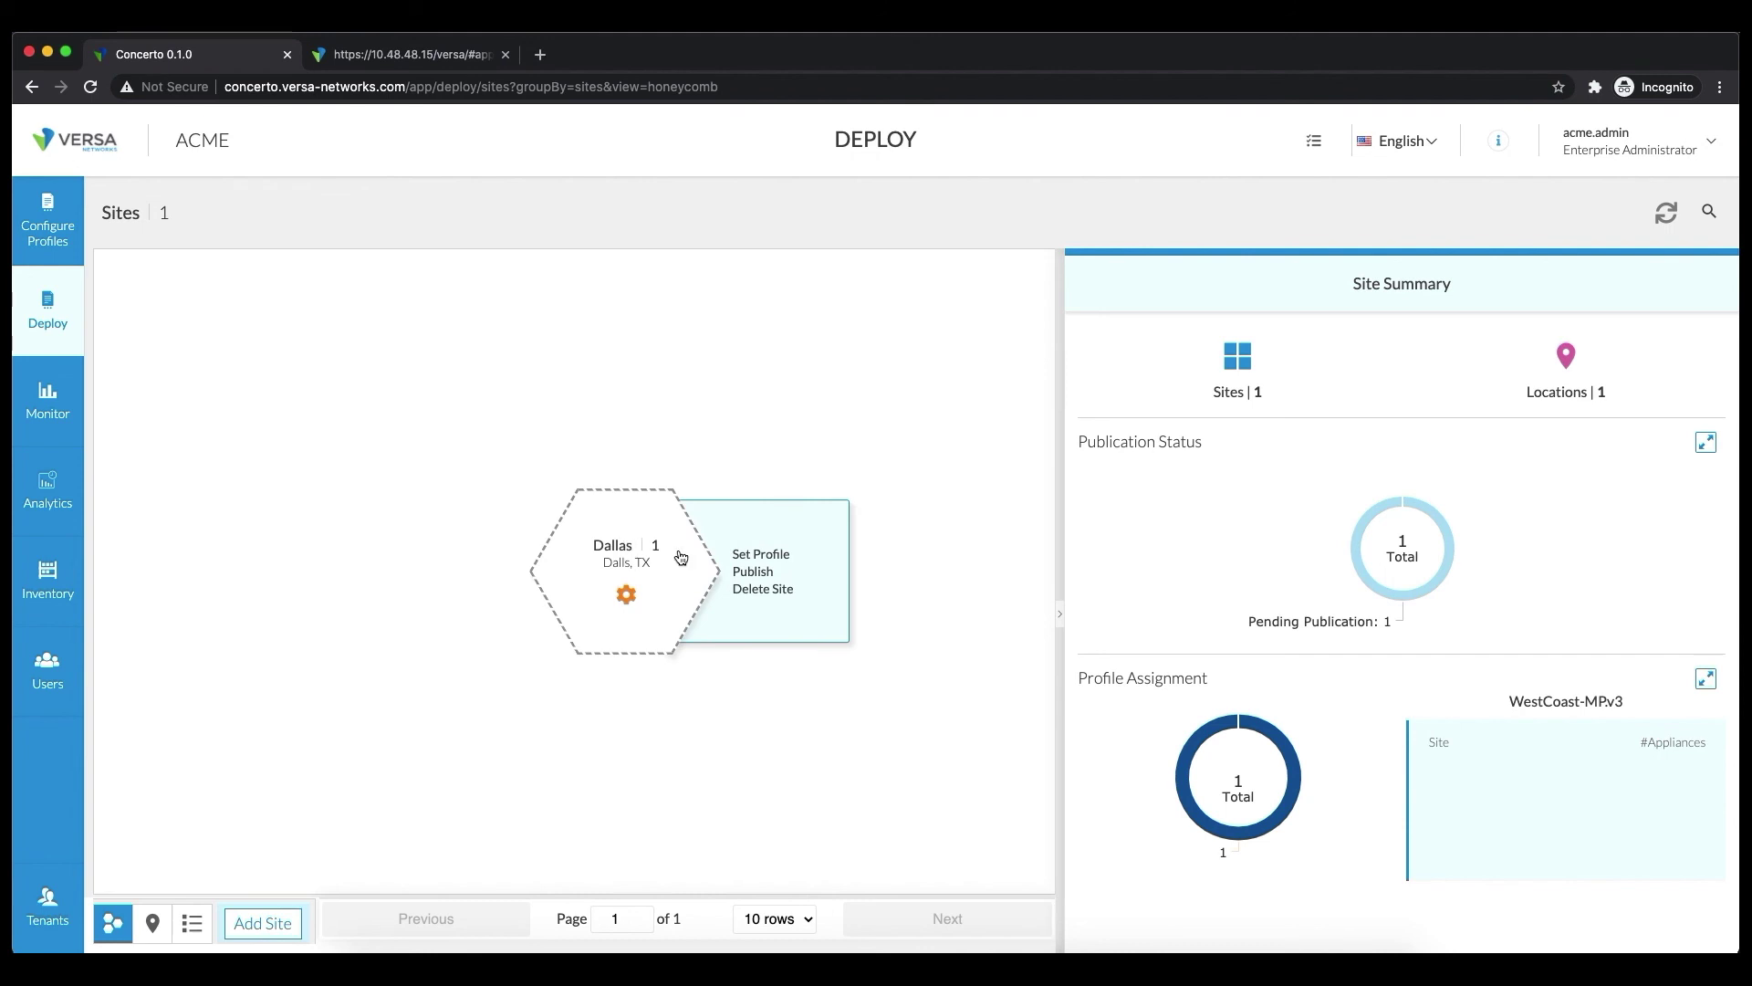
click(760, 571)
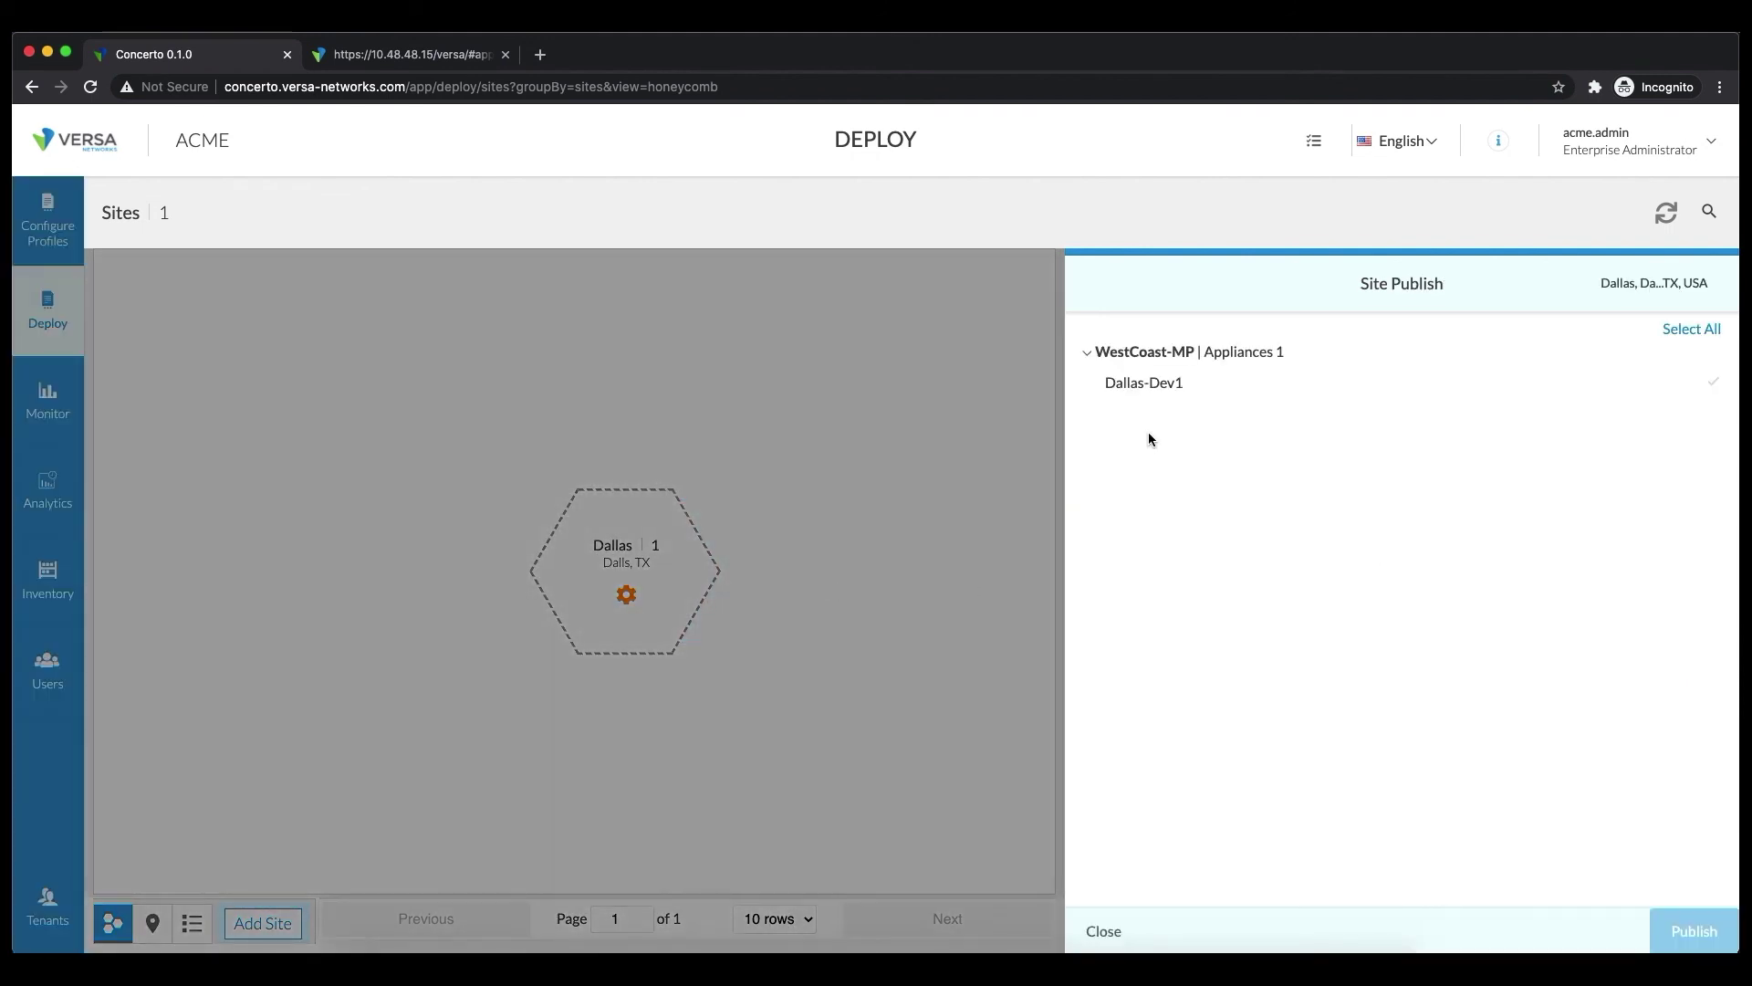
click(1147, 383)
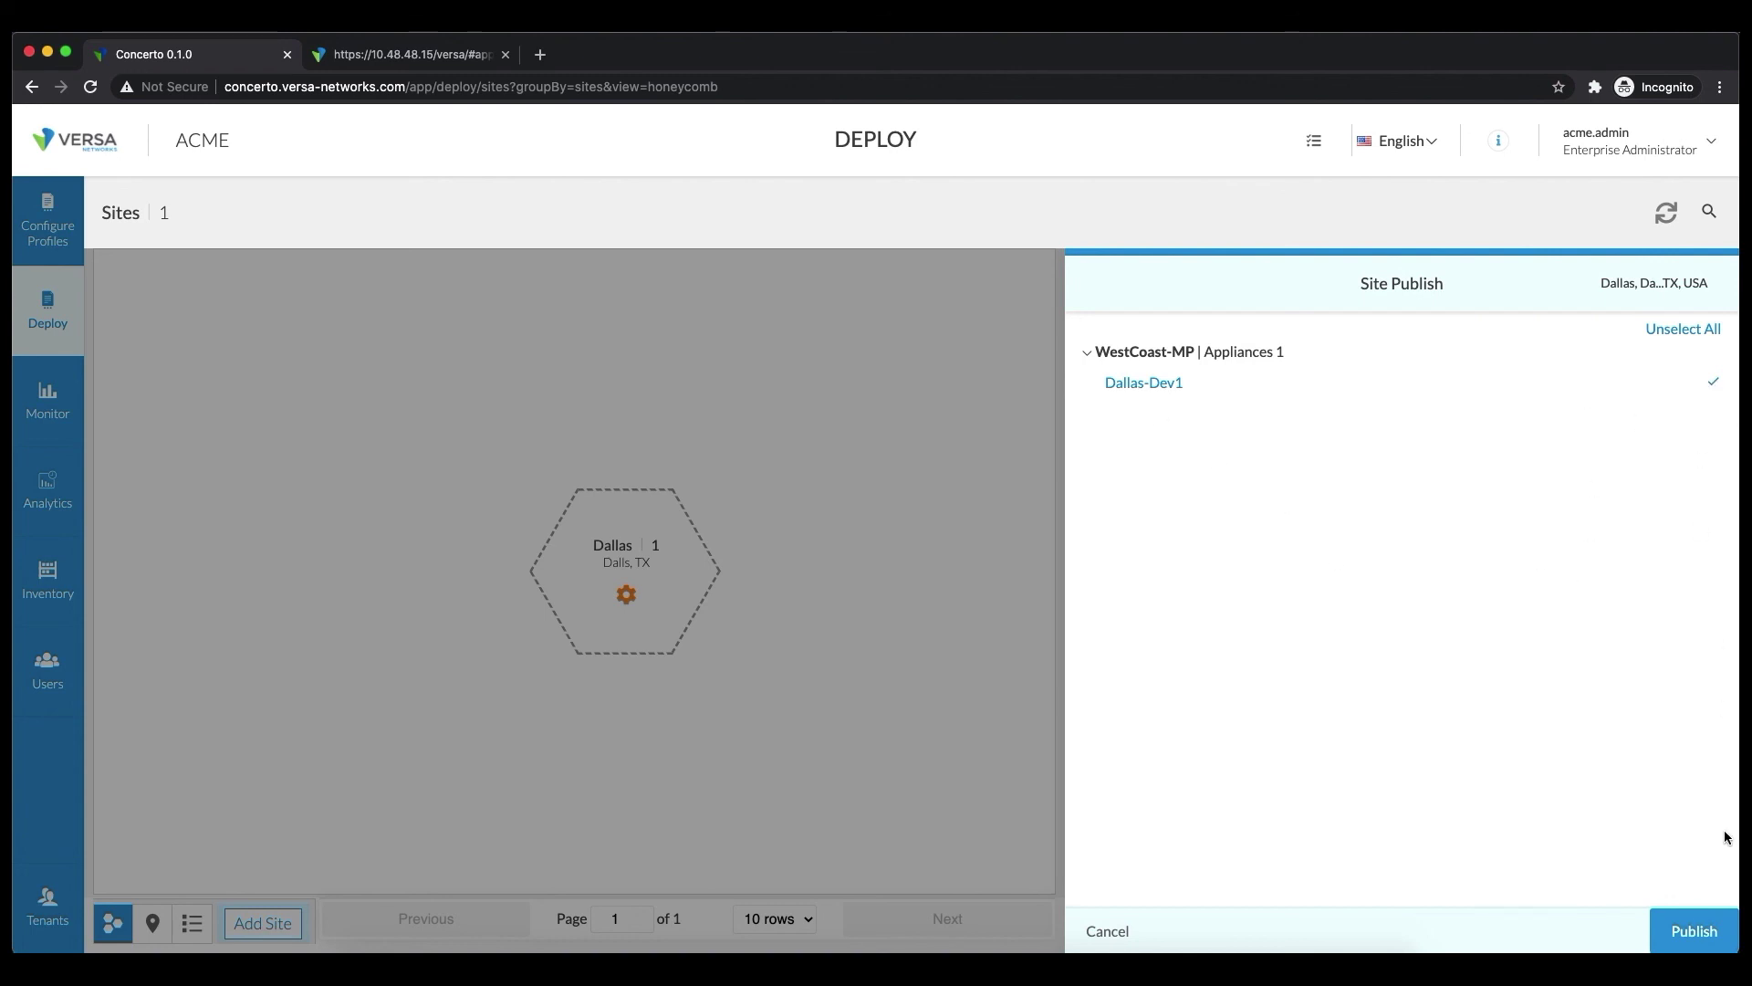
click(1693, 940)
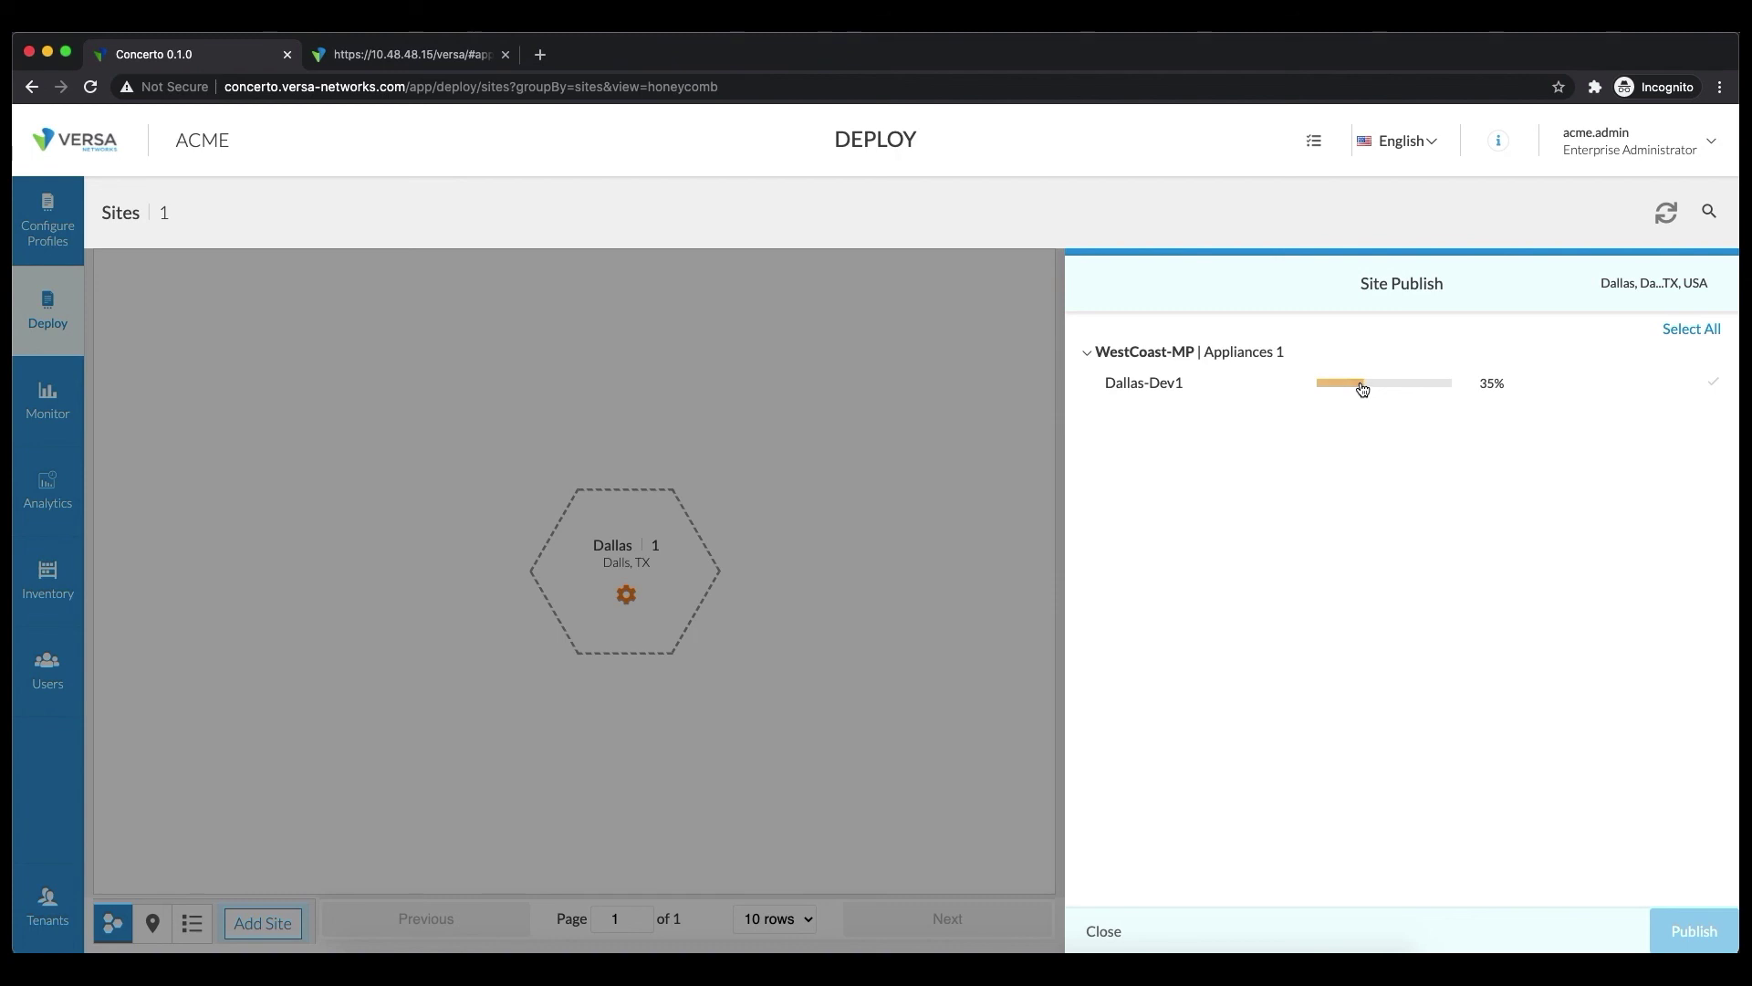
click(1367, 384)
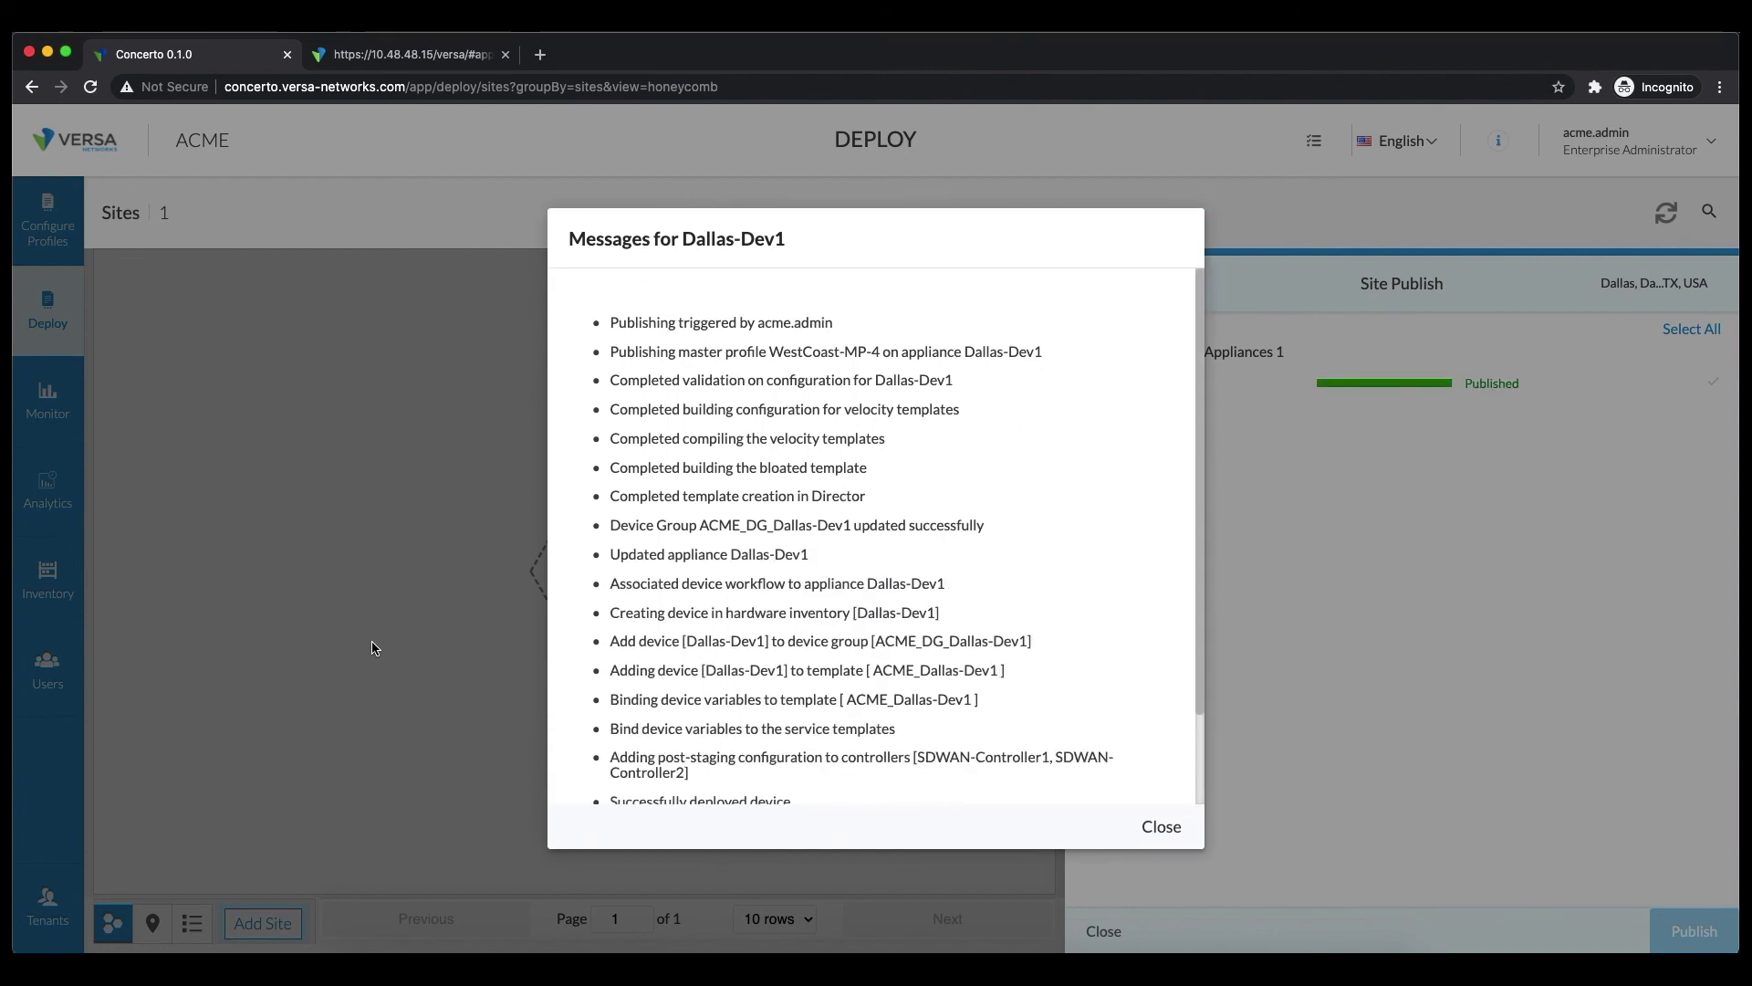
scroll(1039, 717, down, 3)
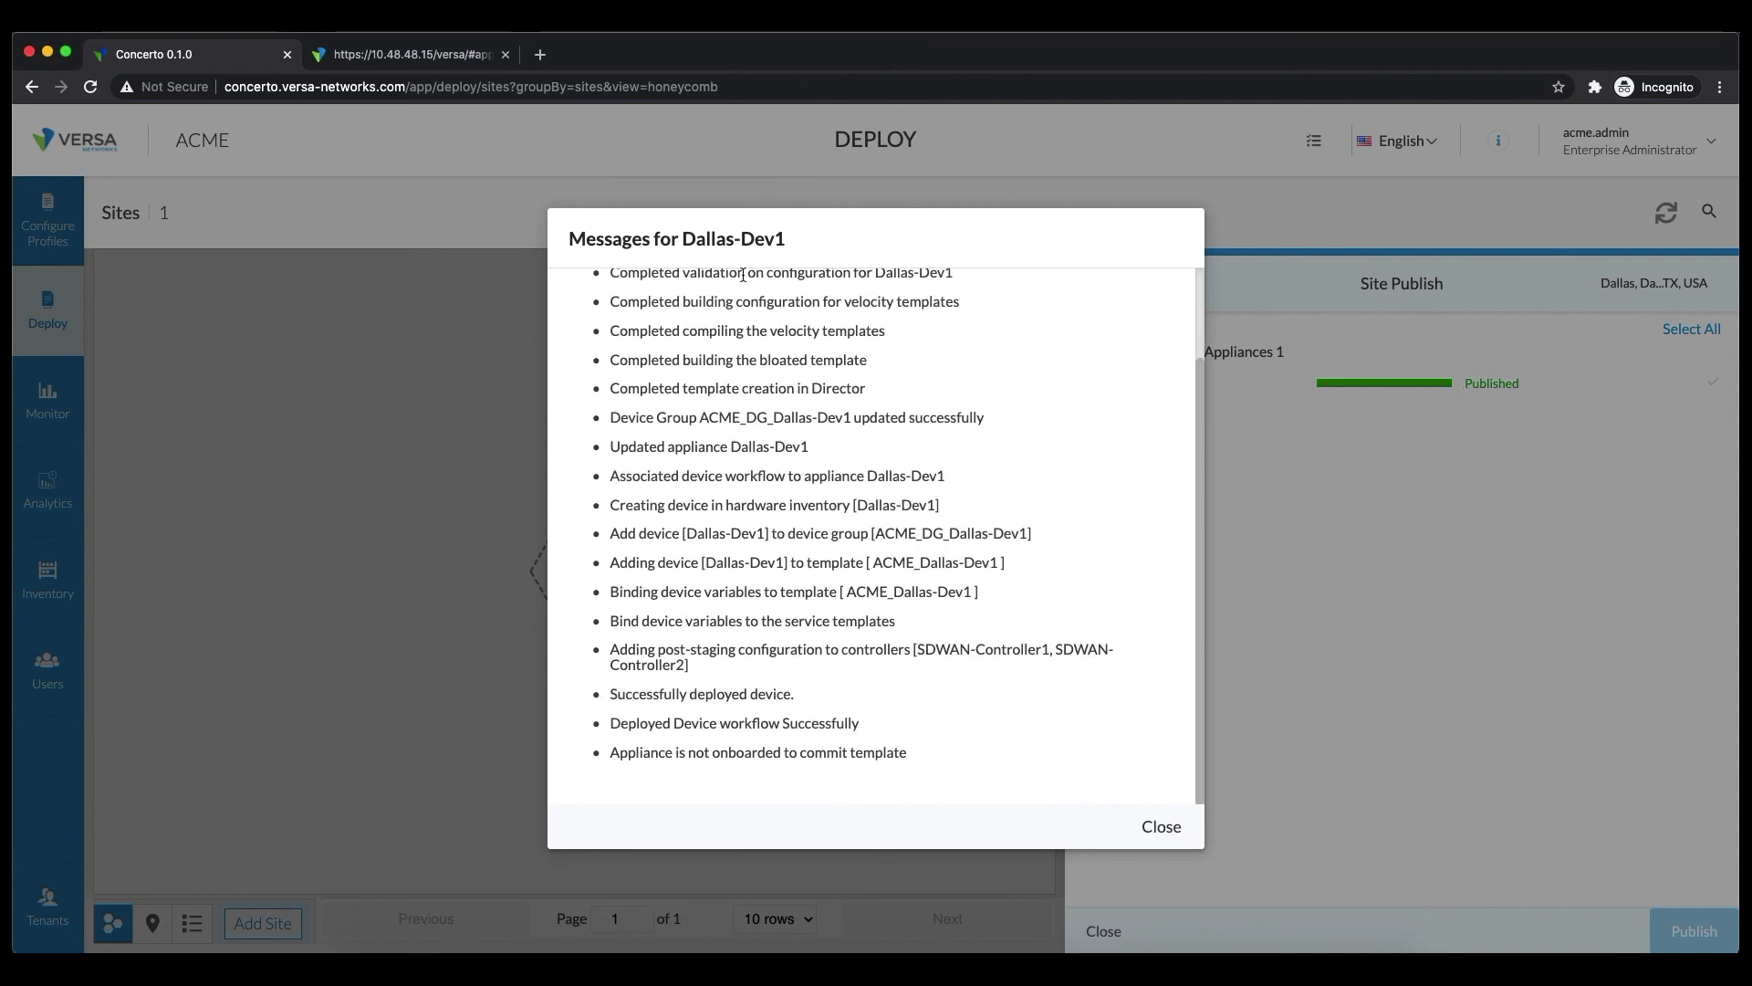
click(1162, 826)
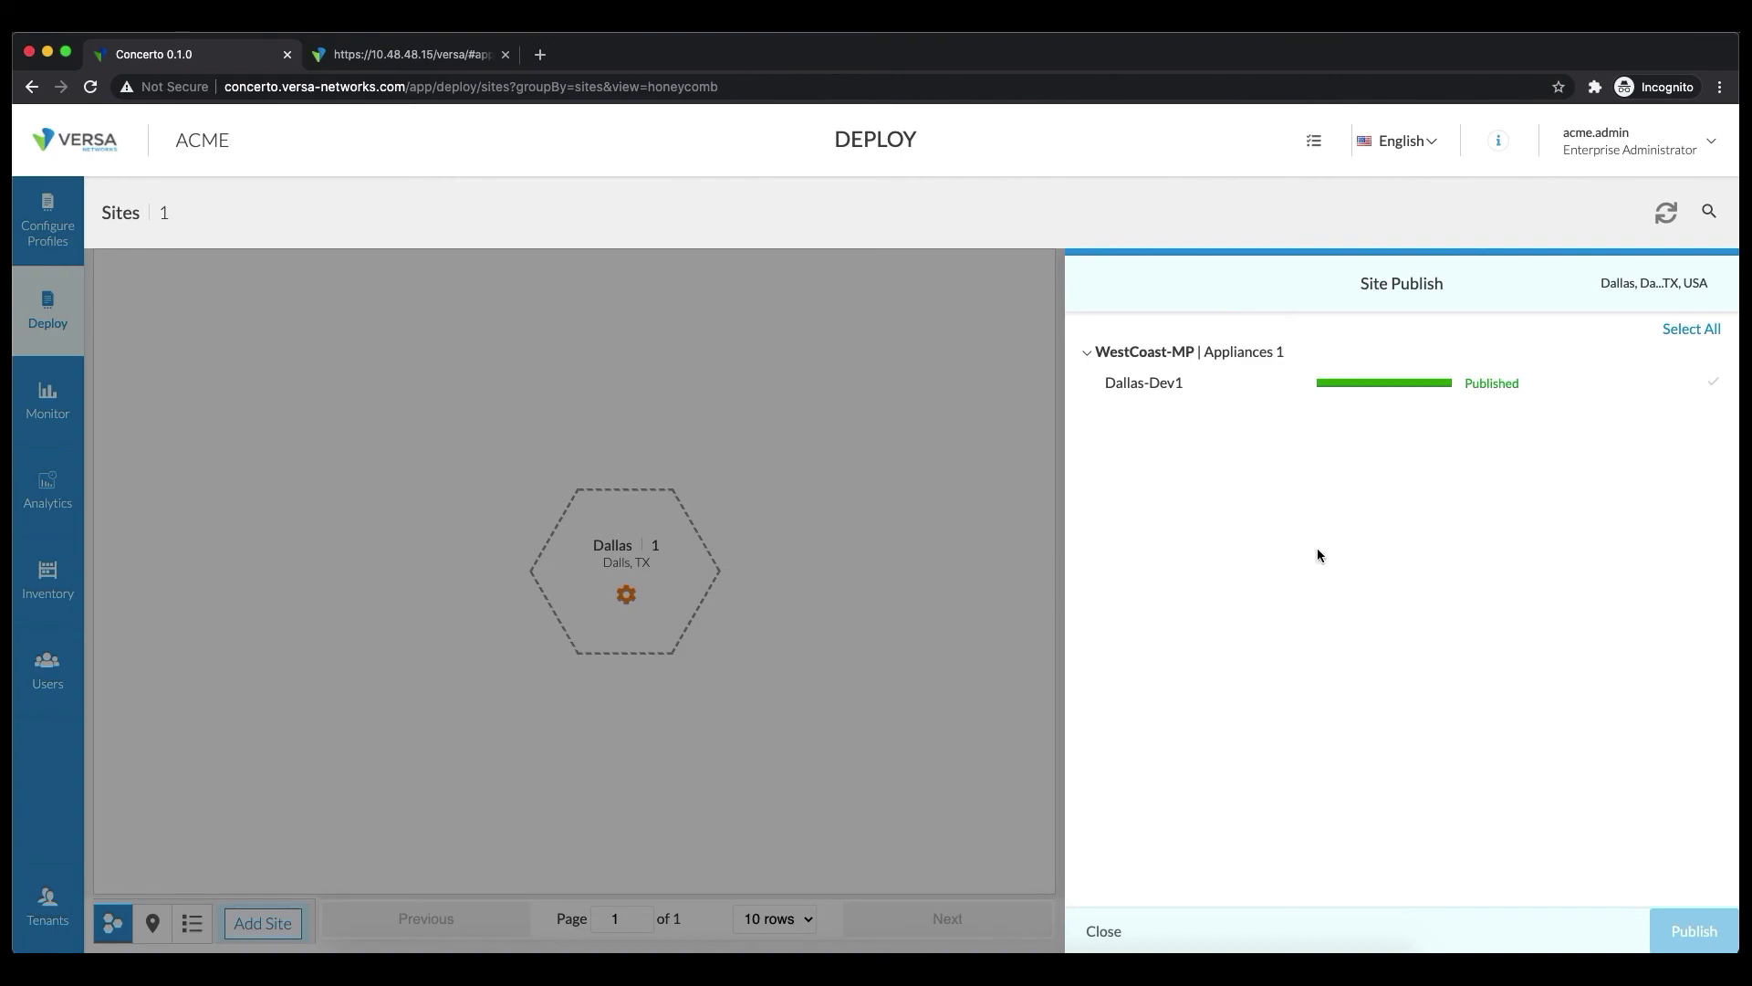